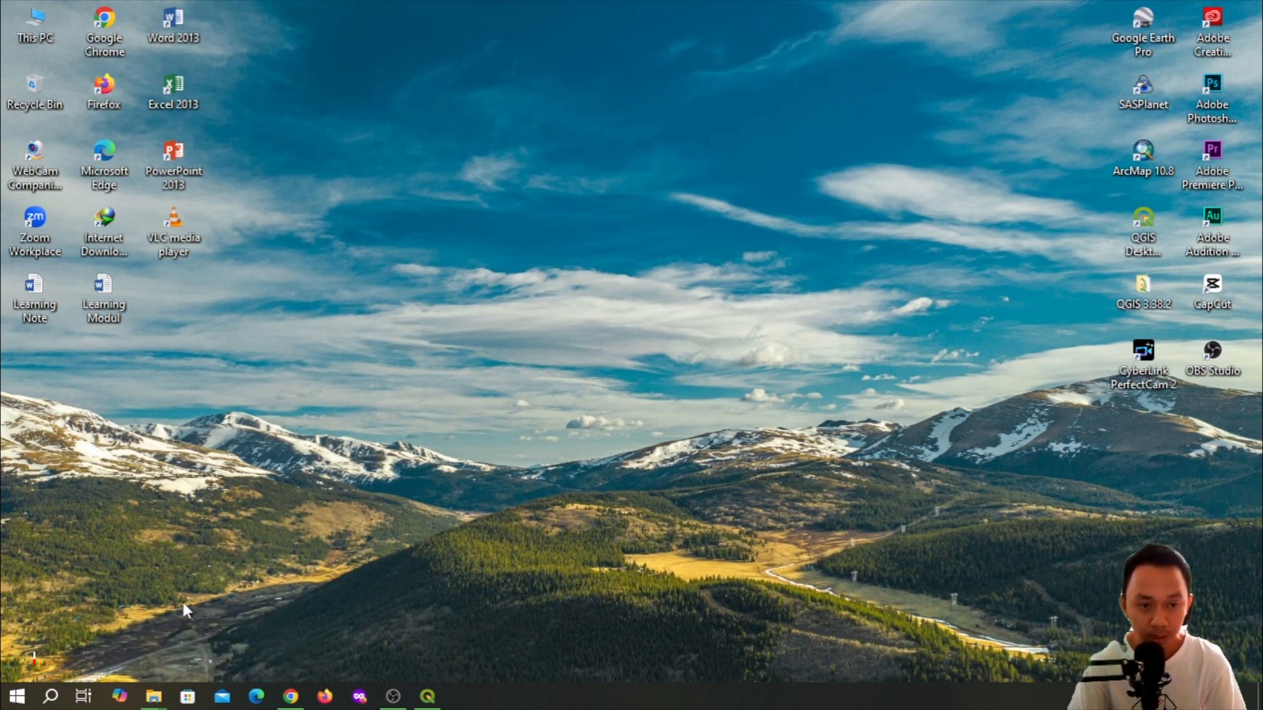
Open the finished map image Peta KRB Gunung Lewotobi from the Hasil folder
{"action": "mouse_move", "coordinate": [157, 701]}
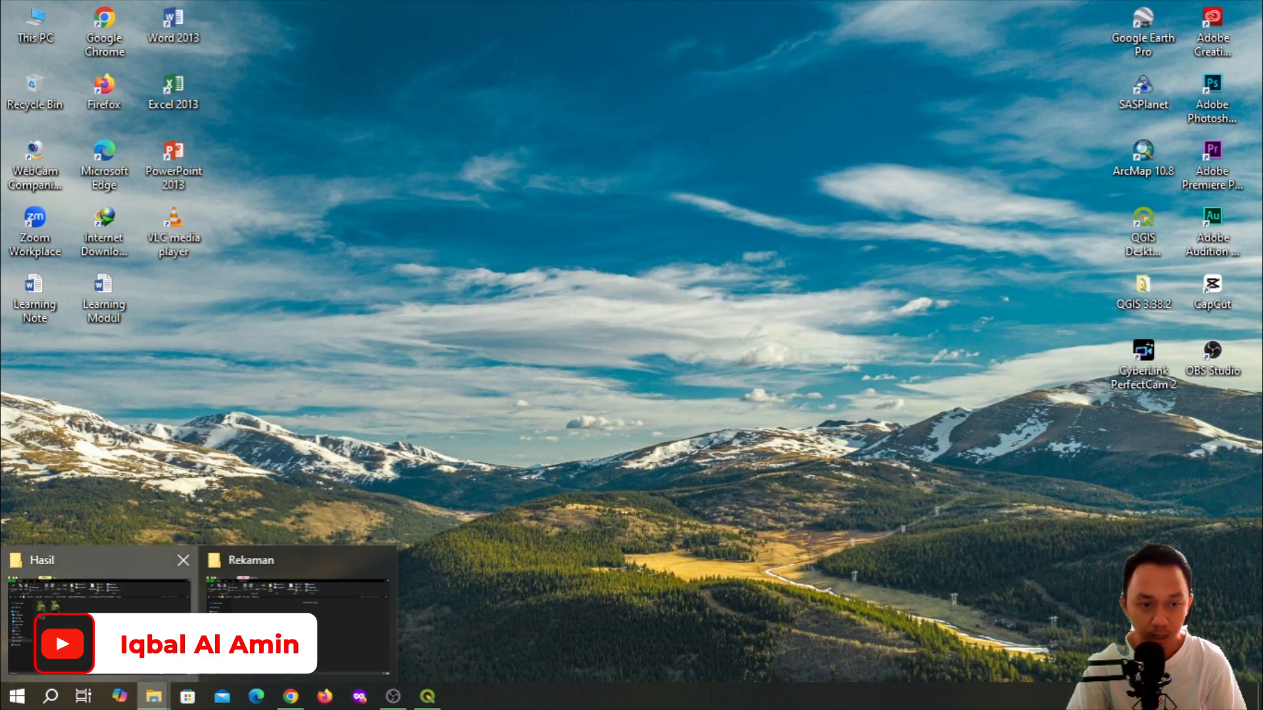
{"action": "left_click", "coordinate": [92, 592]}
{"action": "double_click", "coordinate": [254, 261]}
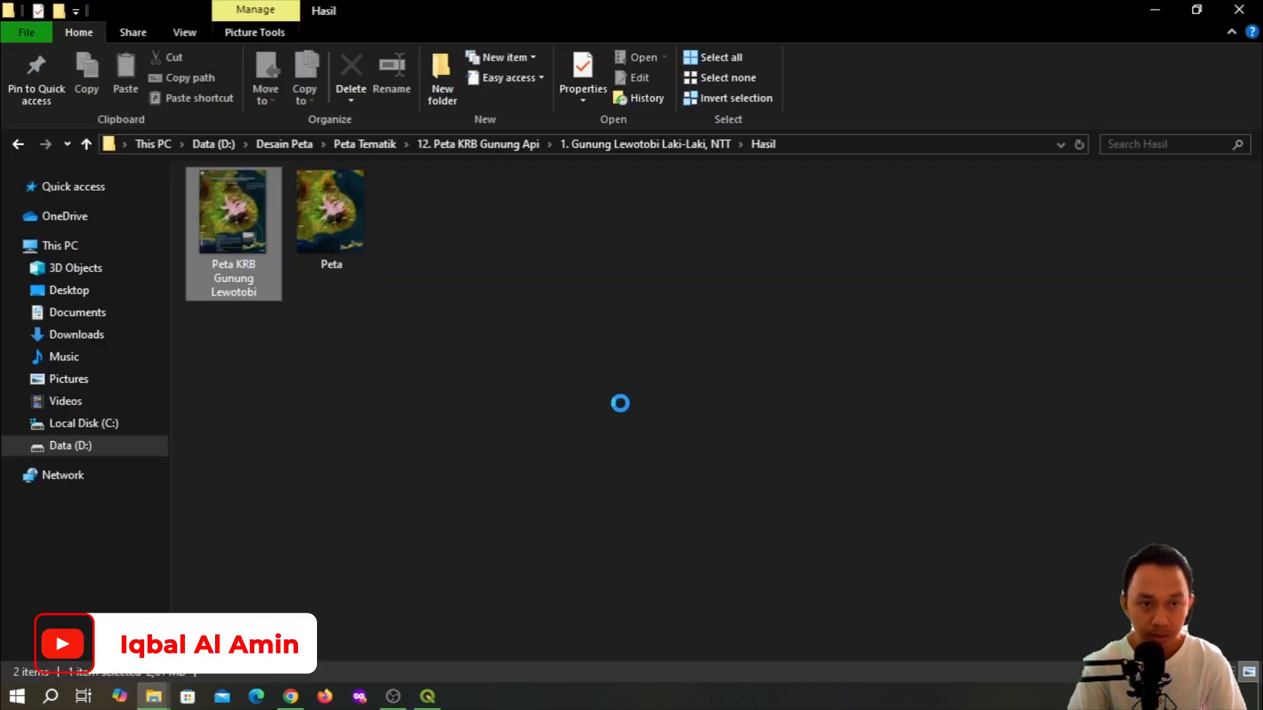
Examine the Lewotobi map's hazard zones, radius circles, legend, current-status text, data sources and location inset, and close the image
{"action": "scroll", "coordinate": [675, 448], "scroll_direction": "up", "scroll_amount": 1}
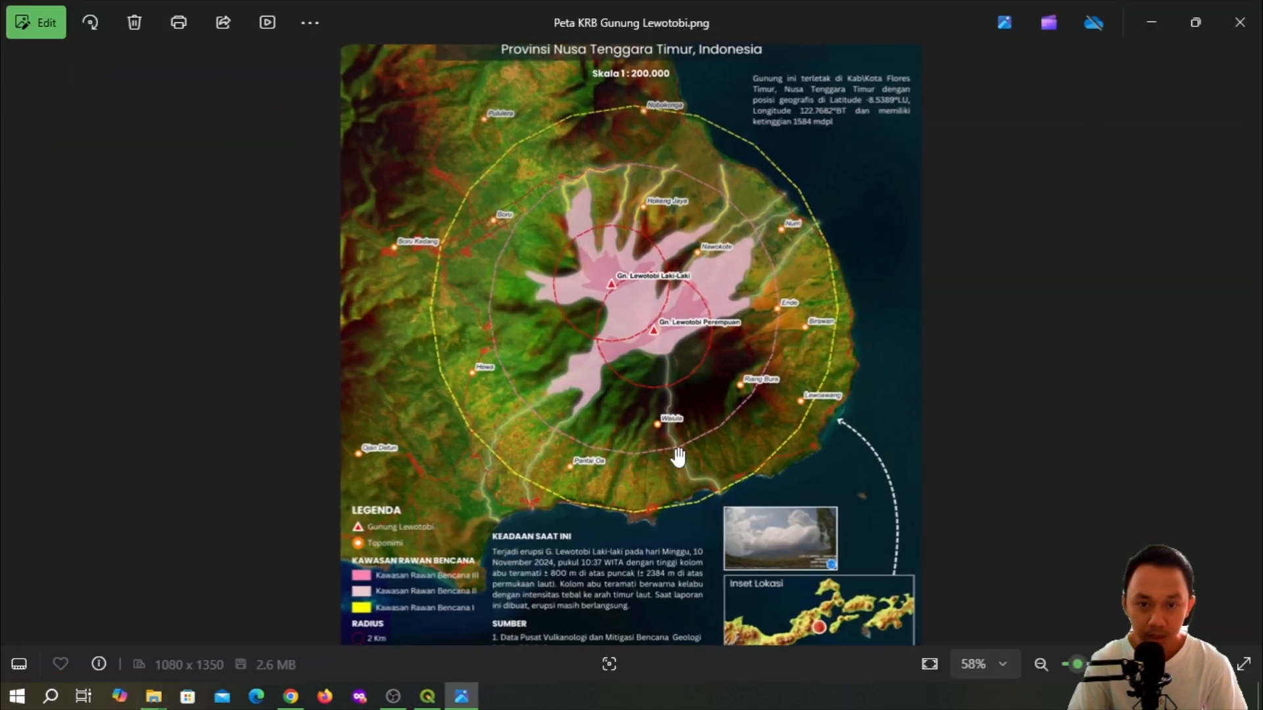
{"action": "left_click_drag", "start_coordinate": [678, 454], "coordinate": [681, 406]}
{"action": "scroll", "coordinate": [682, 389], "scroll_direction": "up", "scroll_amount": 1}
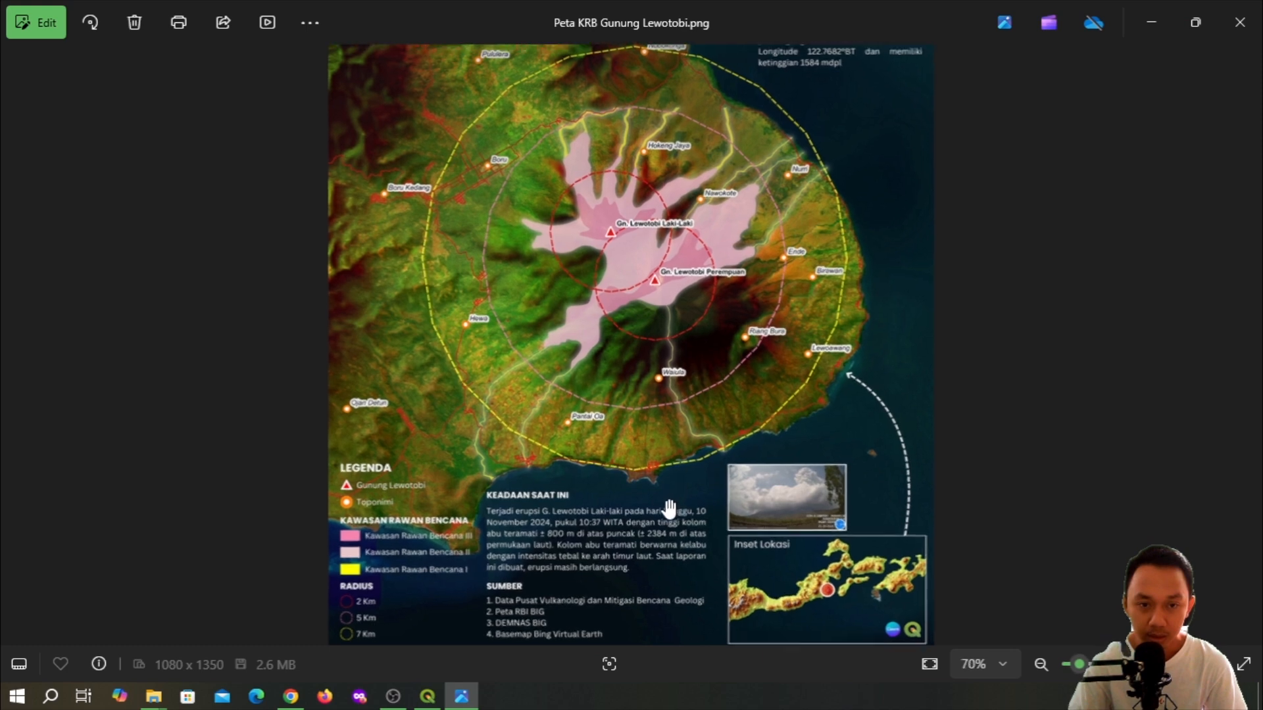
{"action": "left_click_drag", "start_coordinate": [670, 488], "coordinate": [648, 546]}
{"action": "scroll", "coordinate": [651, 474], "scroll_direction": "down", "scroll_amount": 1}
{"action": "left_click_drag", "start_coordinate": [652, 474], "coordinate": [684, 367]}
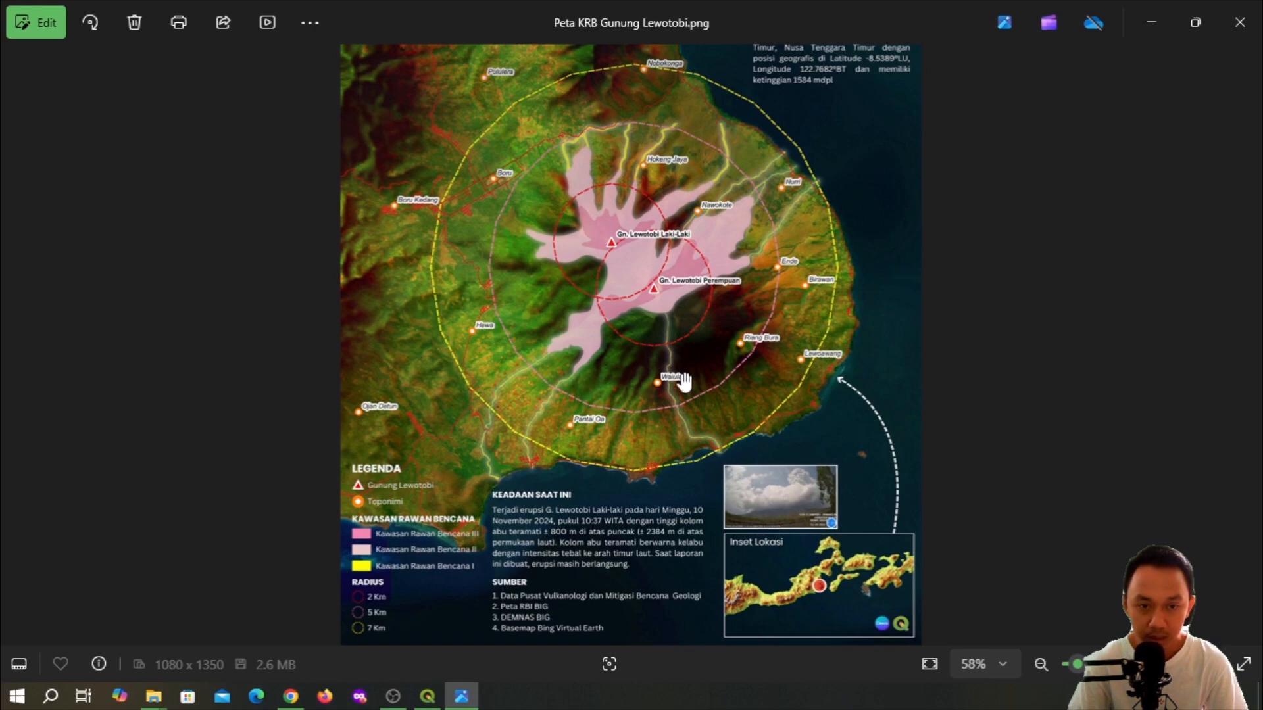
{"action": "scroll", "coordinate": [646, 588], "scroll_direction": "up", "scroll_amount": 1}
{"action": "left_click_drag", "start_coordinate": [646, 592], "coordinate": [644, 555]}
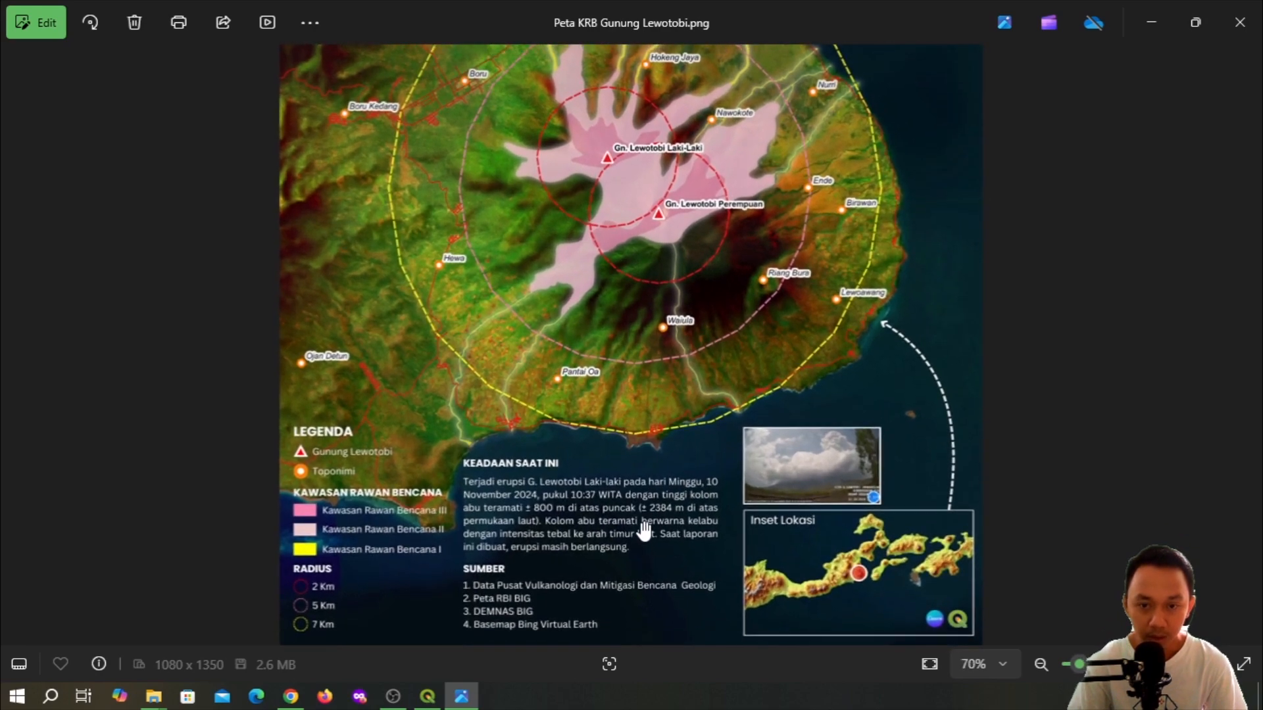
{"action": "left_click_drag", "start_coordinate": [666, 277], "coordinate": [650, 492]}
{"action": "scroll", "coordinate": [650, 492], "scroll_direction": "down", "scroll_amount": 2}
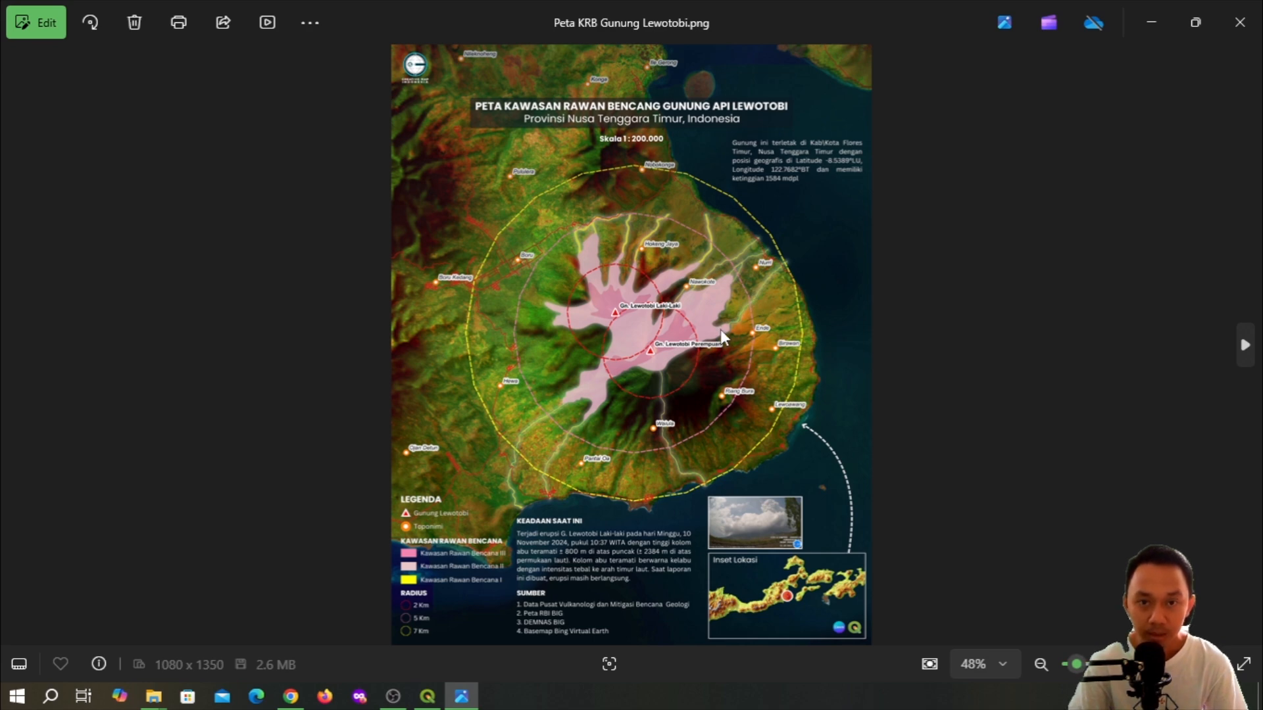
{"action": "scroll", "coordinate": [720, 330], "scroll_direction": "up", "scroll_amount": 3}
{"action": "scroll", "coordinate": [709, 349], "scroll_direction": "up", "scroll_amount": 2}
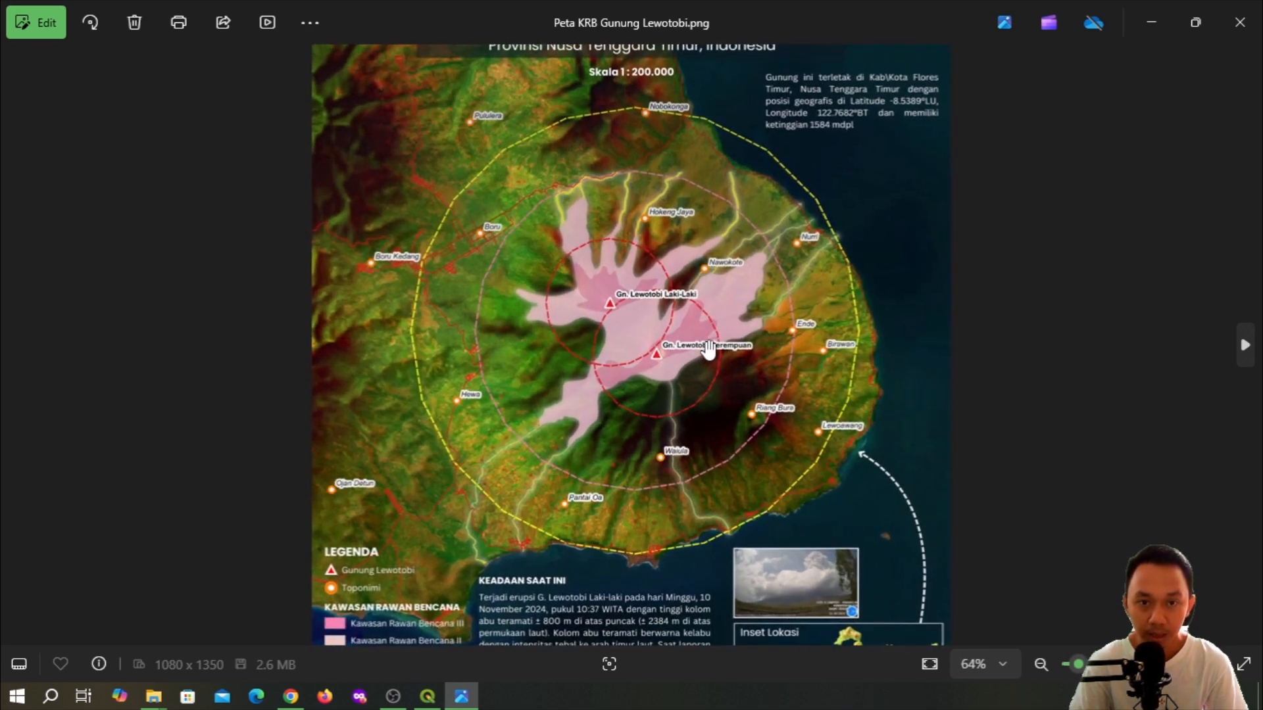
{"action": "scroll", "coordinate": [700, 309], "scroll_direction": "down", "scroll_amount": 2}
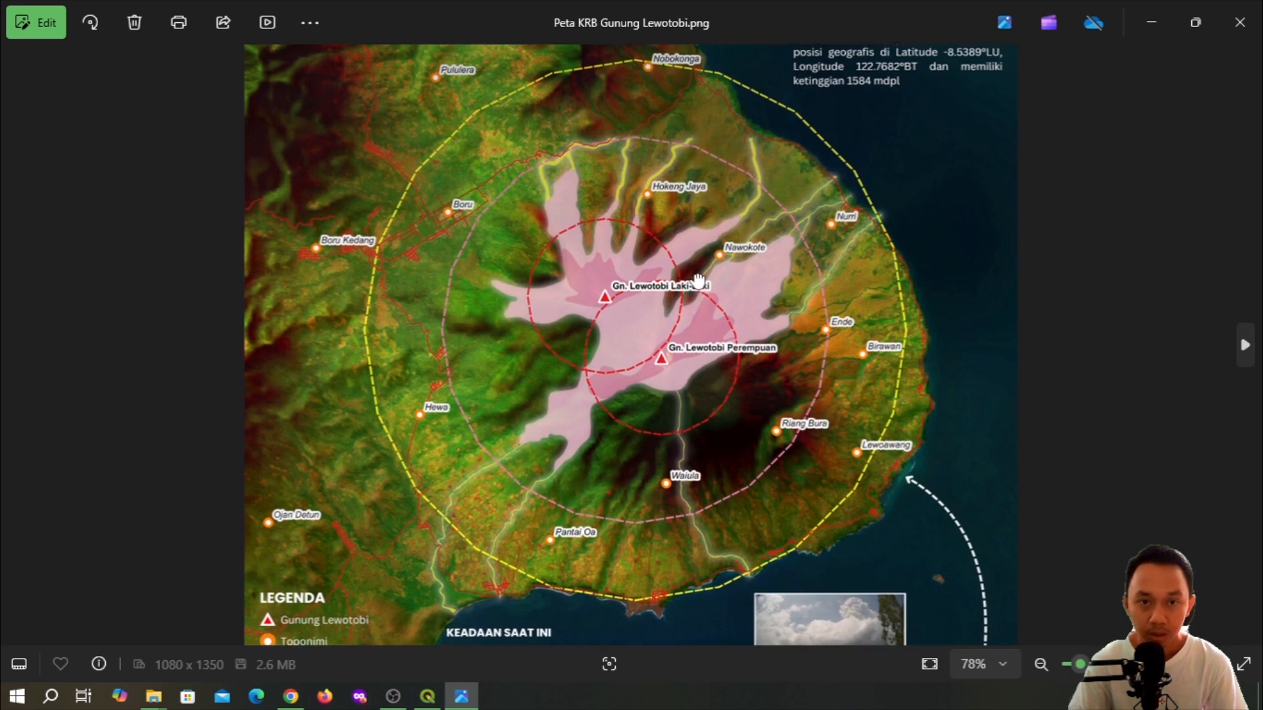
{"action": "scroll", "coordinate": [658, 460], "scroll_direction": "down", "scroll_amount": 1}
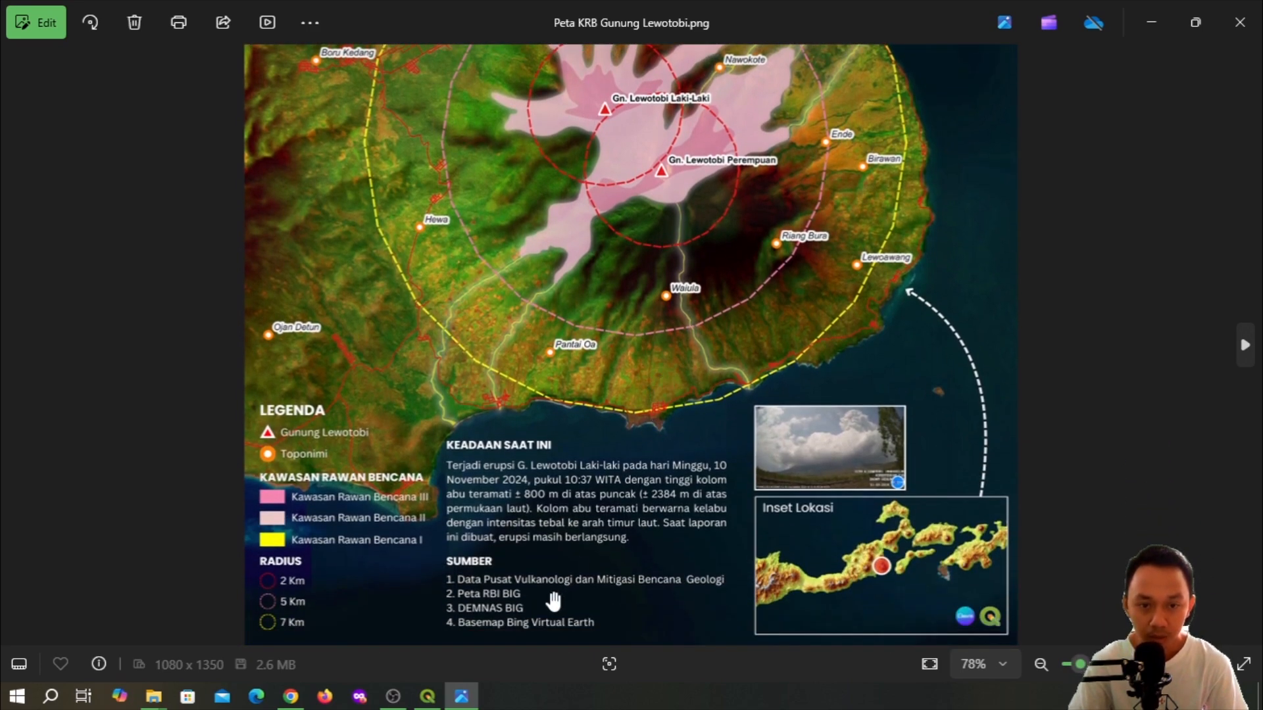
{"action": "scroll", "coordinate": [606, 506], "scroll_direction": "down", "scroll_amount": 3}
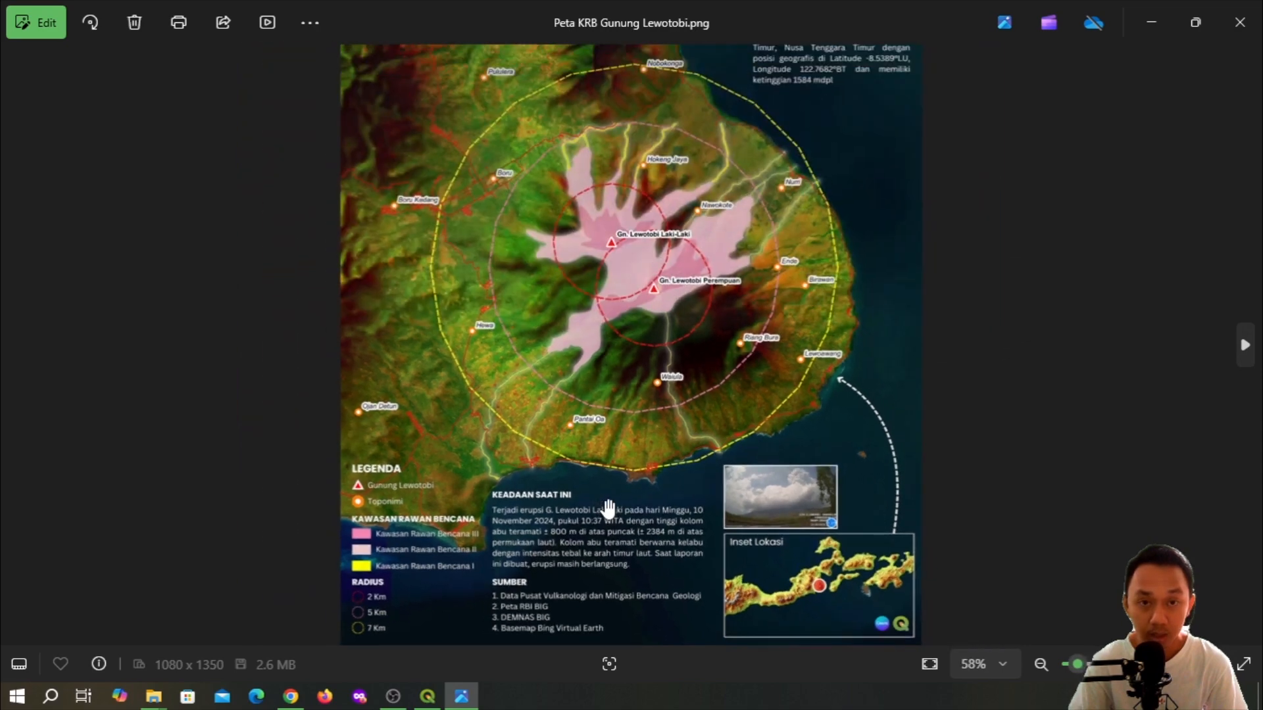
{"action": "left_click", "coordinate": [1238, 11]}
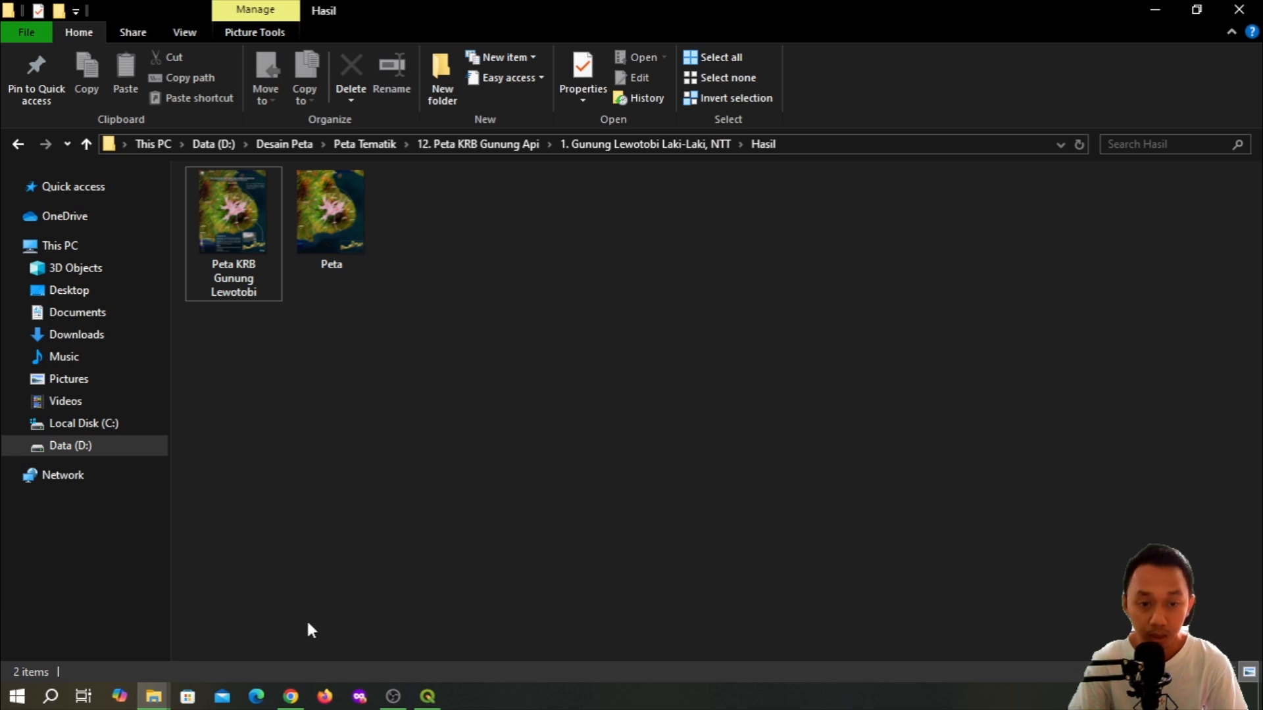
Switch to Chrome and load the volcanology agency website vsi.esdm.go.id
{"action": "left_click", "coordinate": [290, 696]}
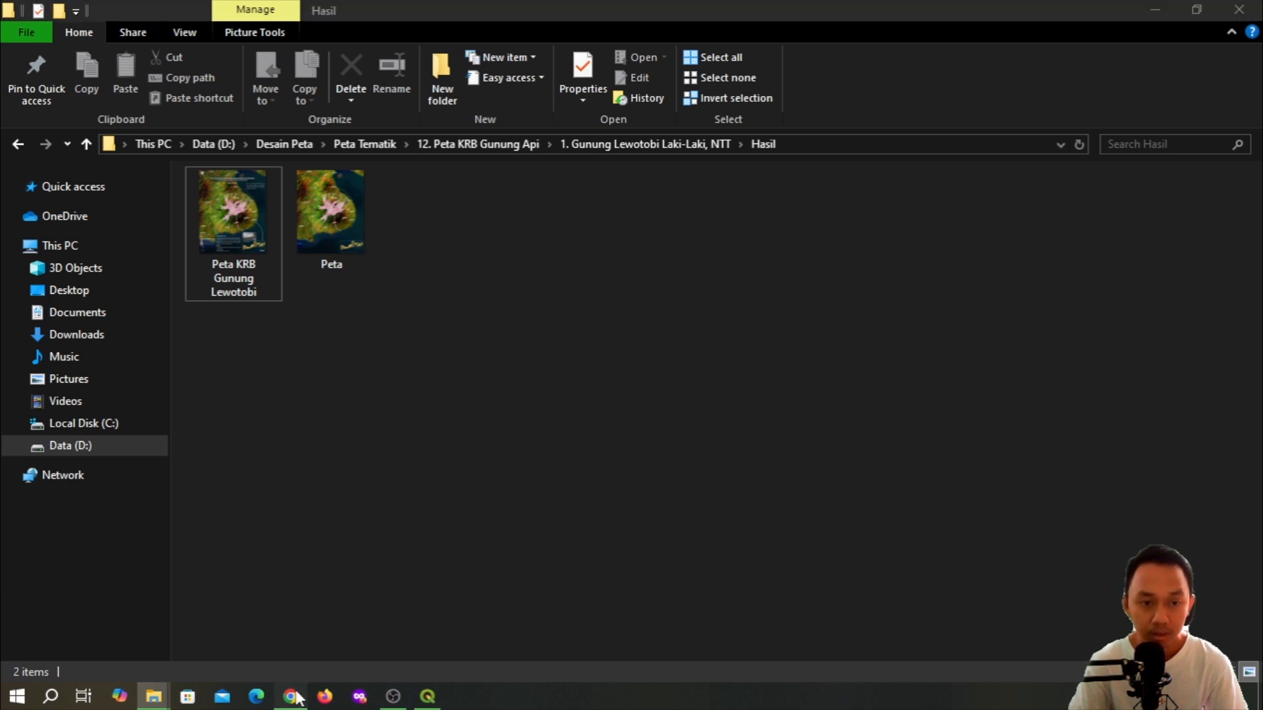
{"action": "left_click", "coordinate": [296, 59]}
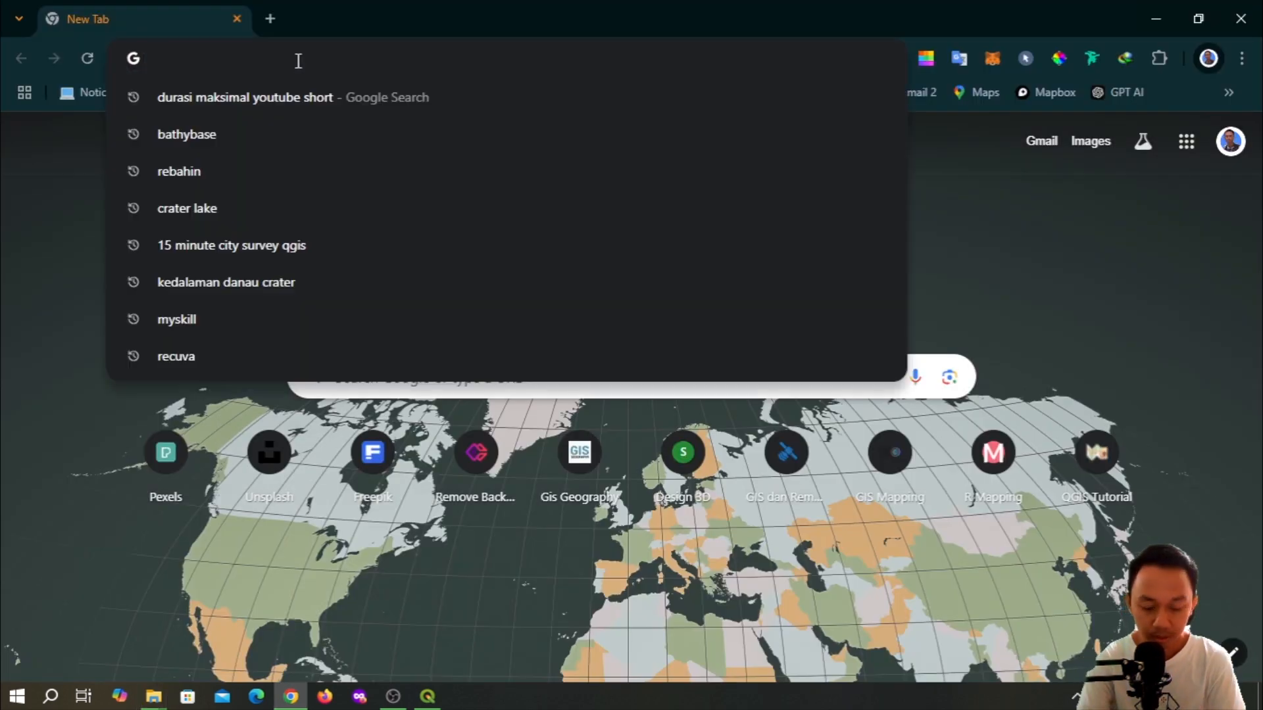
{"action": "type", "text": "vsi.esdm.go.id"}
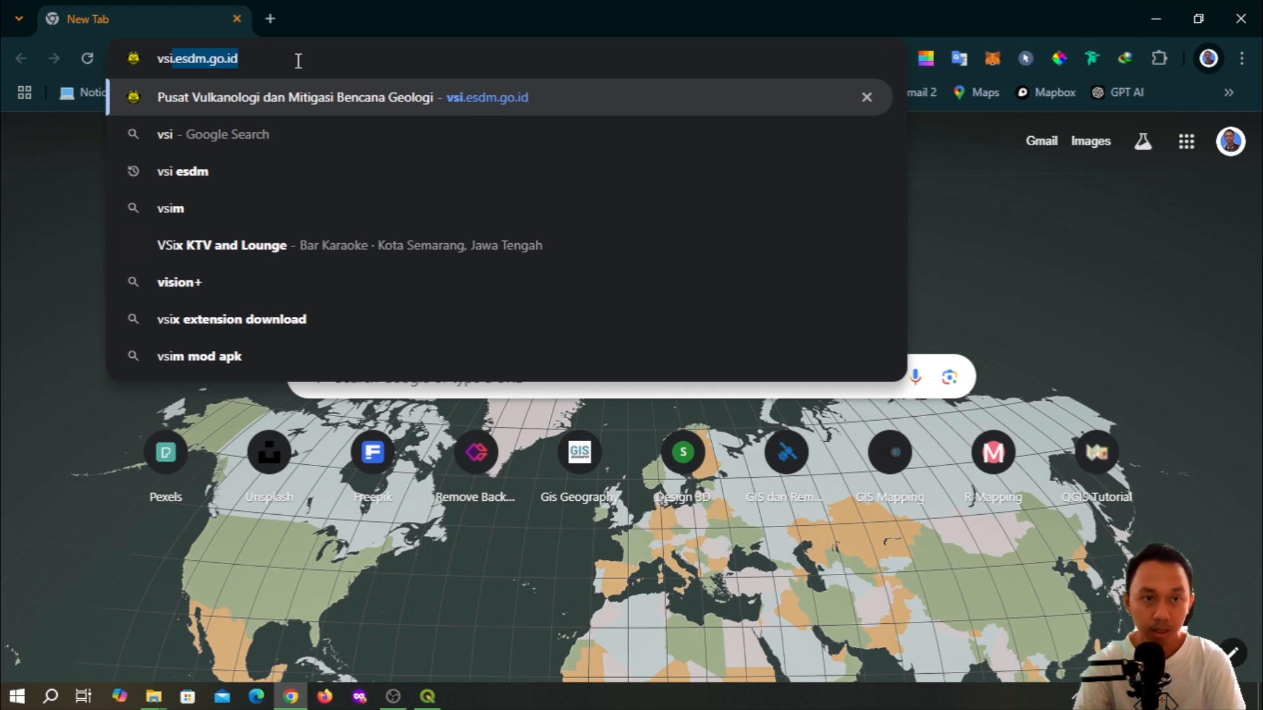
{"action": "key", "text": "Return"}
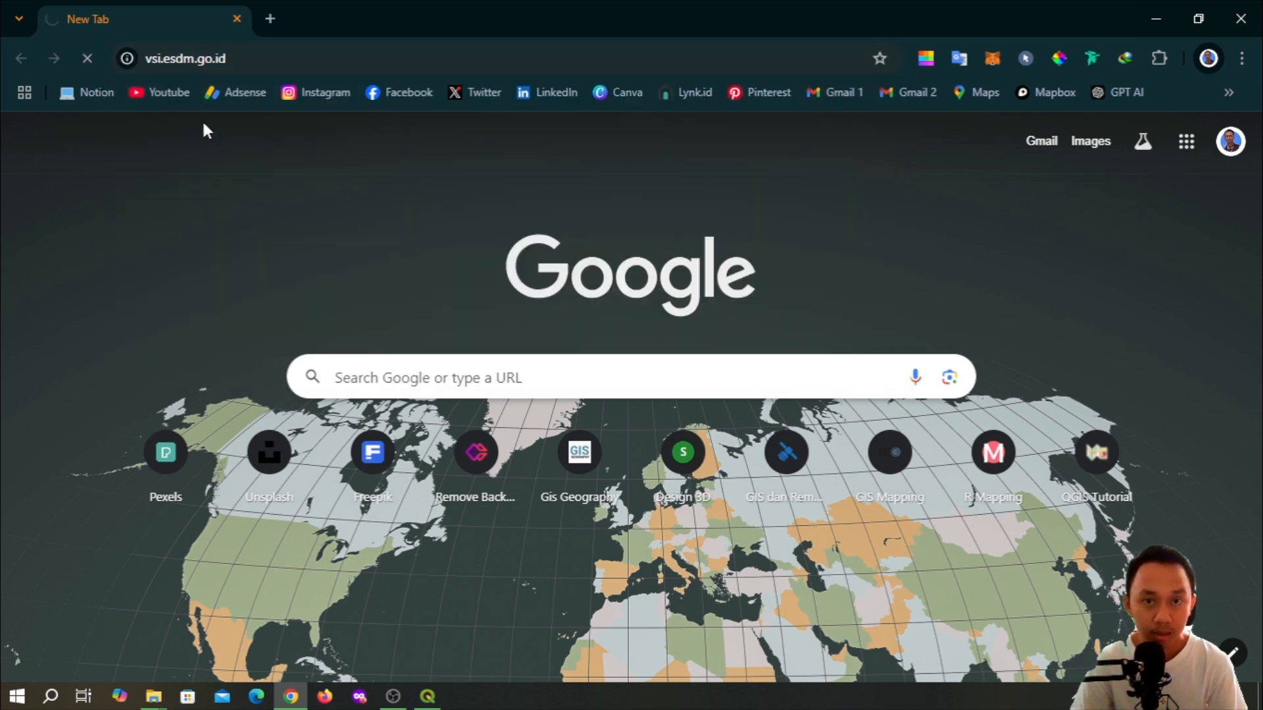
Switch to the Hasil folder in File Explorer and reopen the Peta KRB Gunung Lewotobi image
{"action": "mouse_move", "coordinate": [153, 697]}
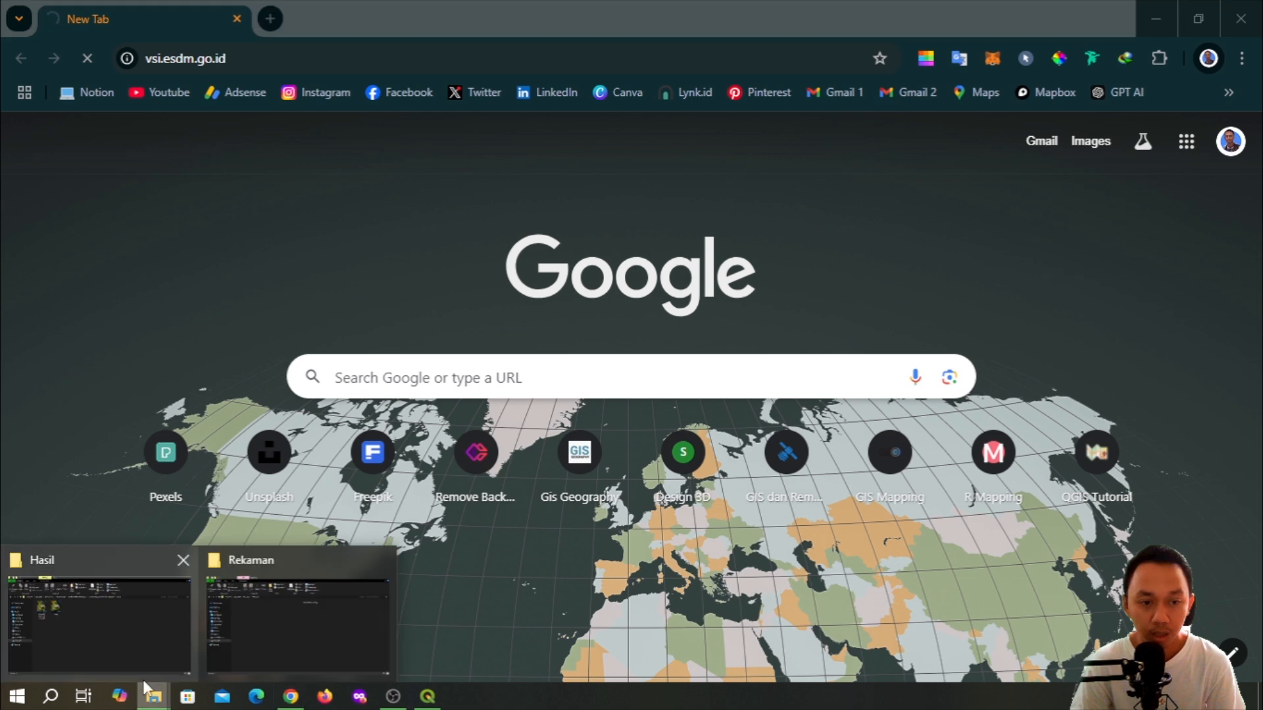
{"action": "left_click", "coordinate": [92, 612]}
{"action": "left_click", "coordinate": [259, 284]}
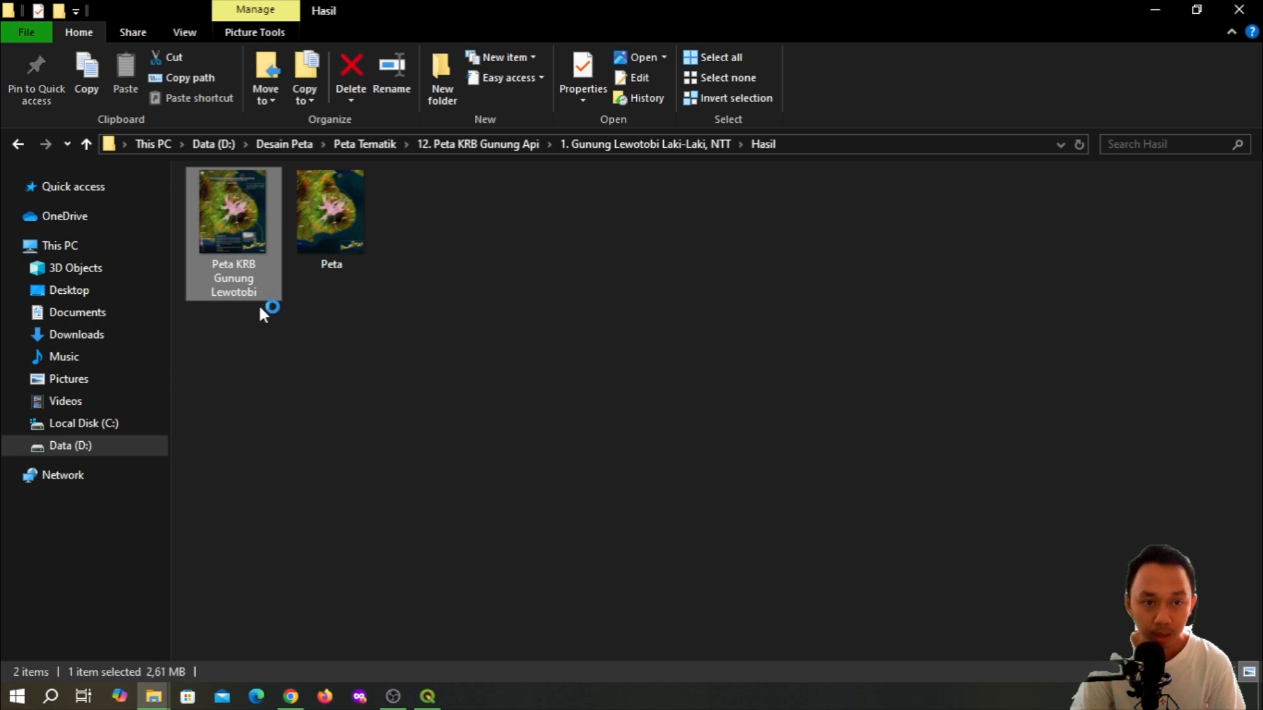
{"action": "key", "text": "Return"}
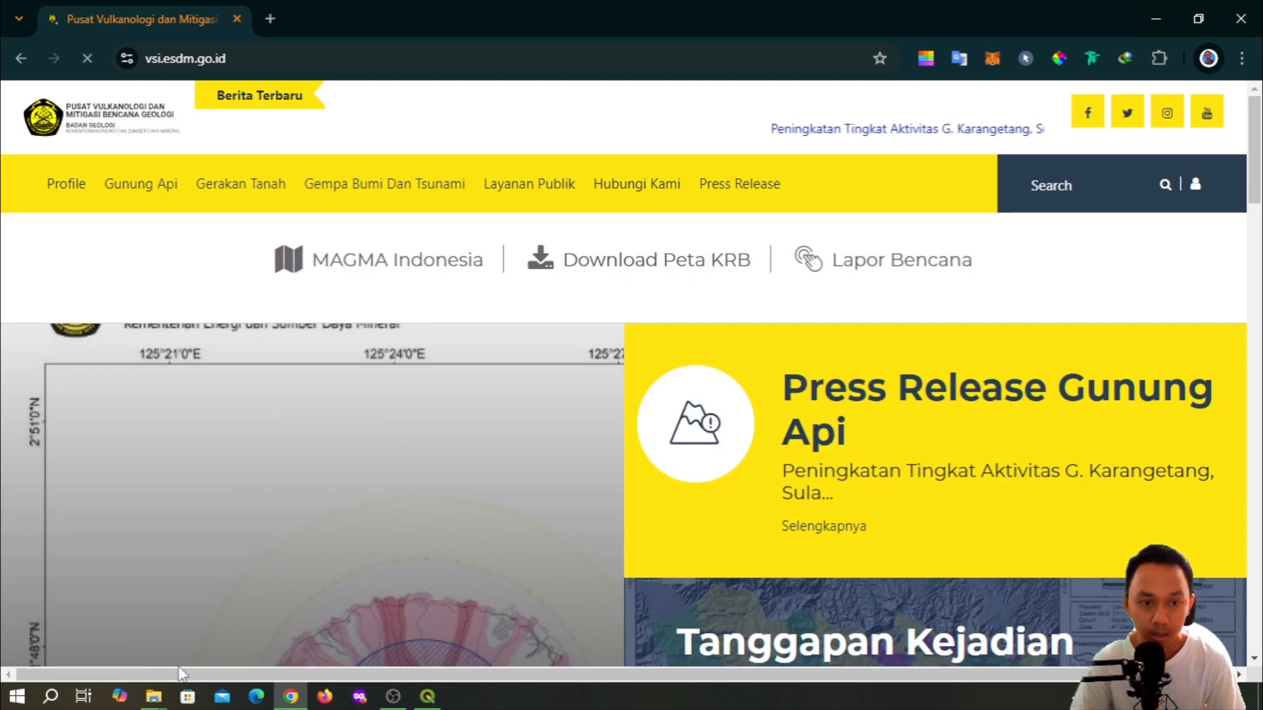
In a new File Explorer window, browse to Data (D:) > Data Spasial > Kebencanaan > Gunung Api and check the pvmbg-ga-krb-vector-LWK folder's files
{"action": "mouse_move", "coordinate": [155, 700]}
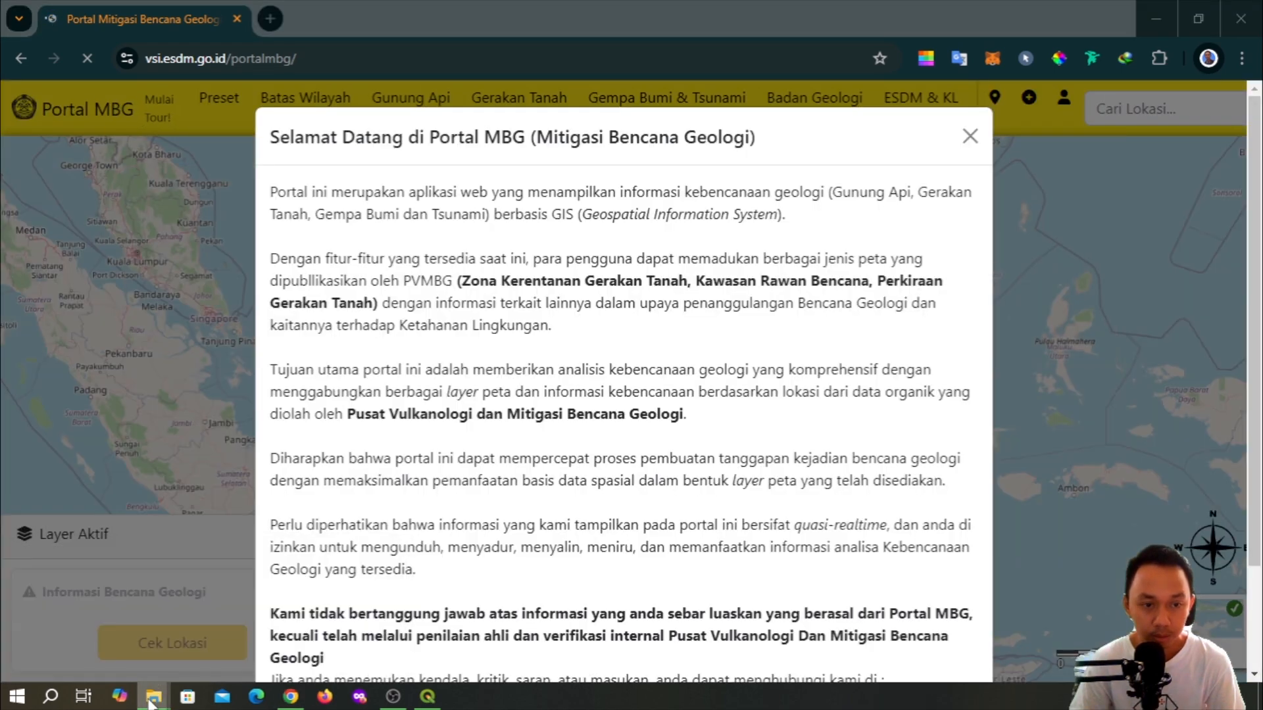
{"action": "right_click", "coordinate": [152, 701]}
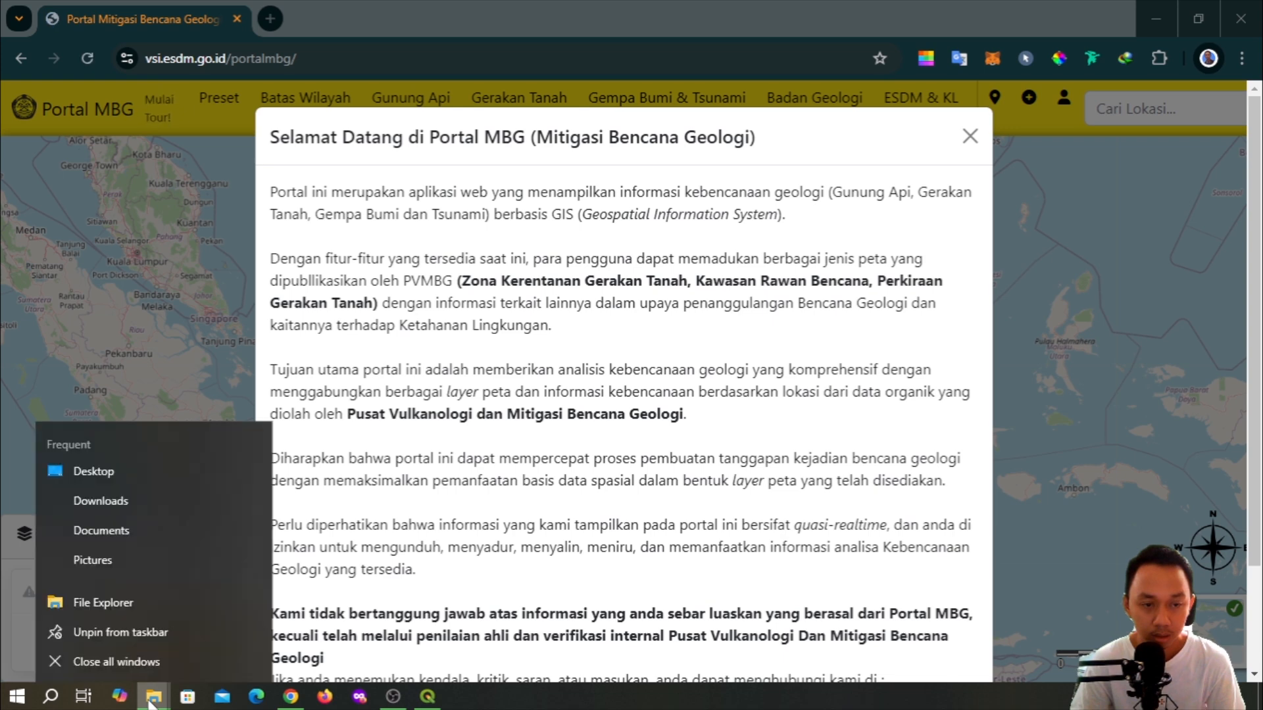
{"action": "left_click", "coordinate": [159, 607]}
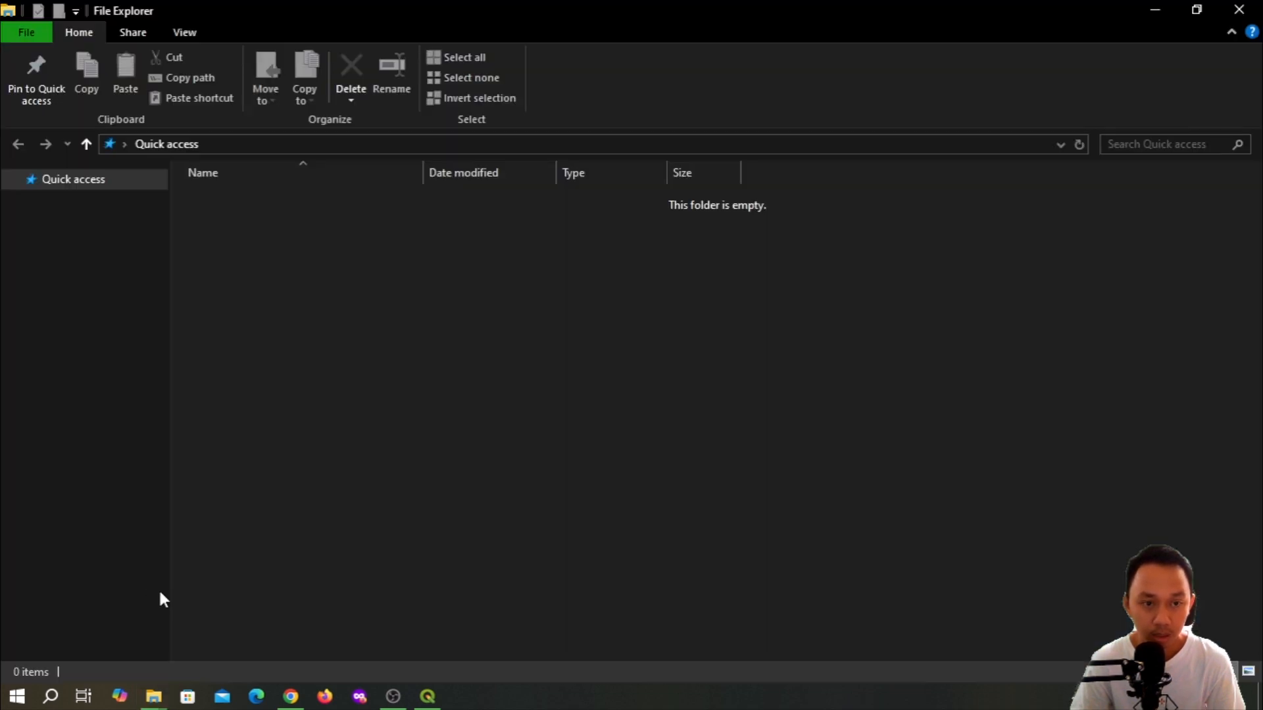
{"action": "left_click", "coordinate": [86, 446]}
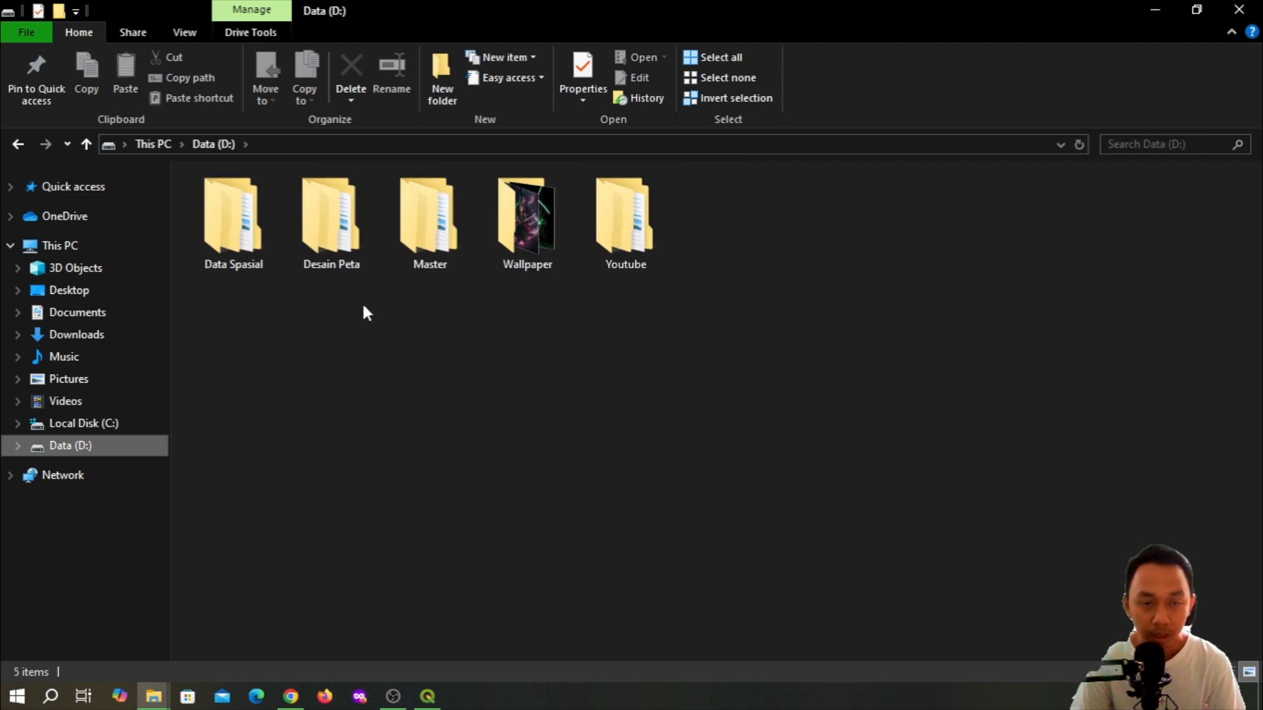
{"action": "double_click", "coordinate": [250, 245]}
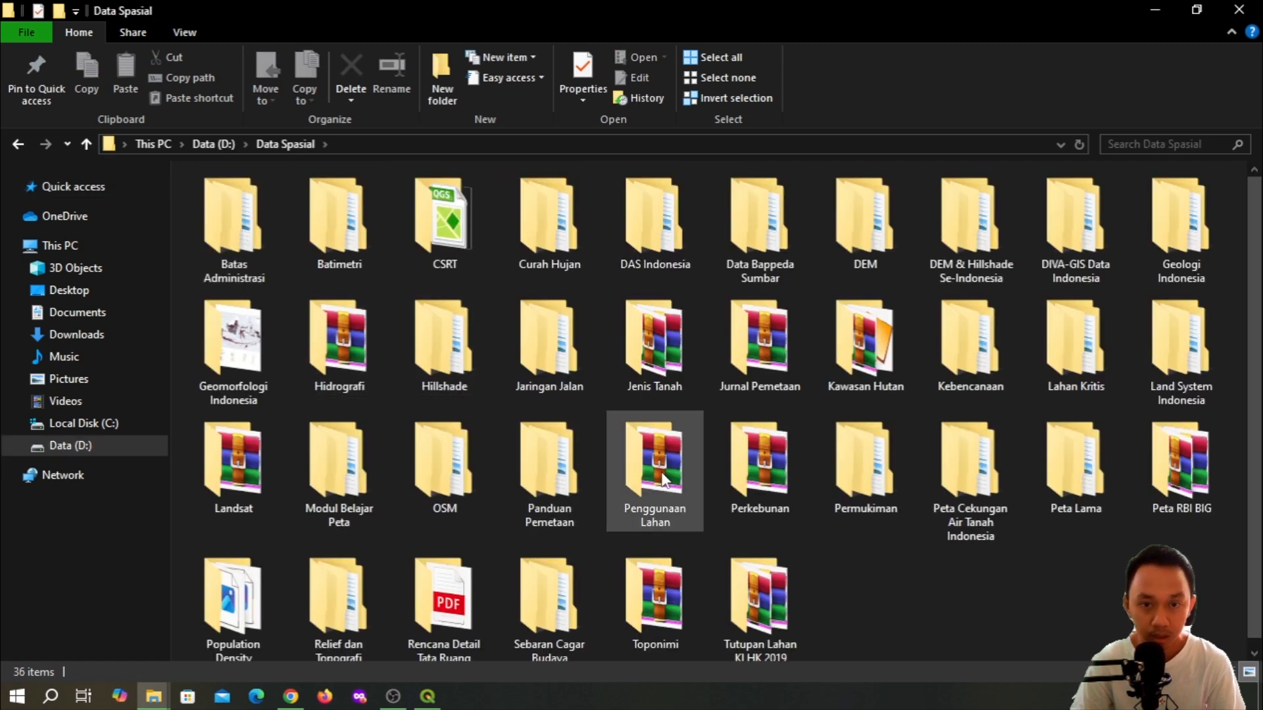
{"action": "double_click", "coordinate": [977, 348]}
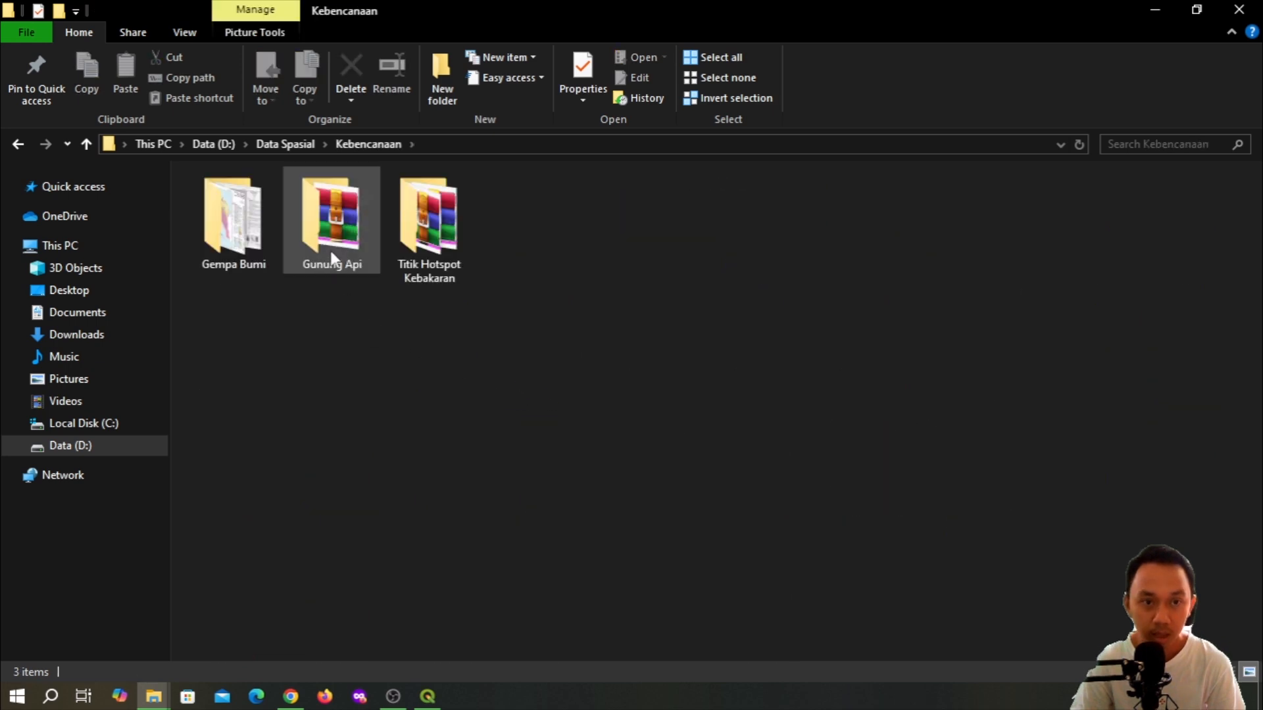
{"action": "double_click", "coordinate": [330, 250]}
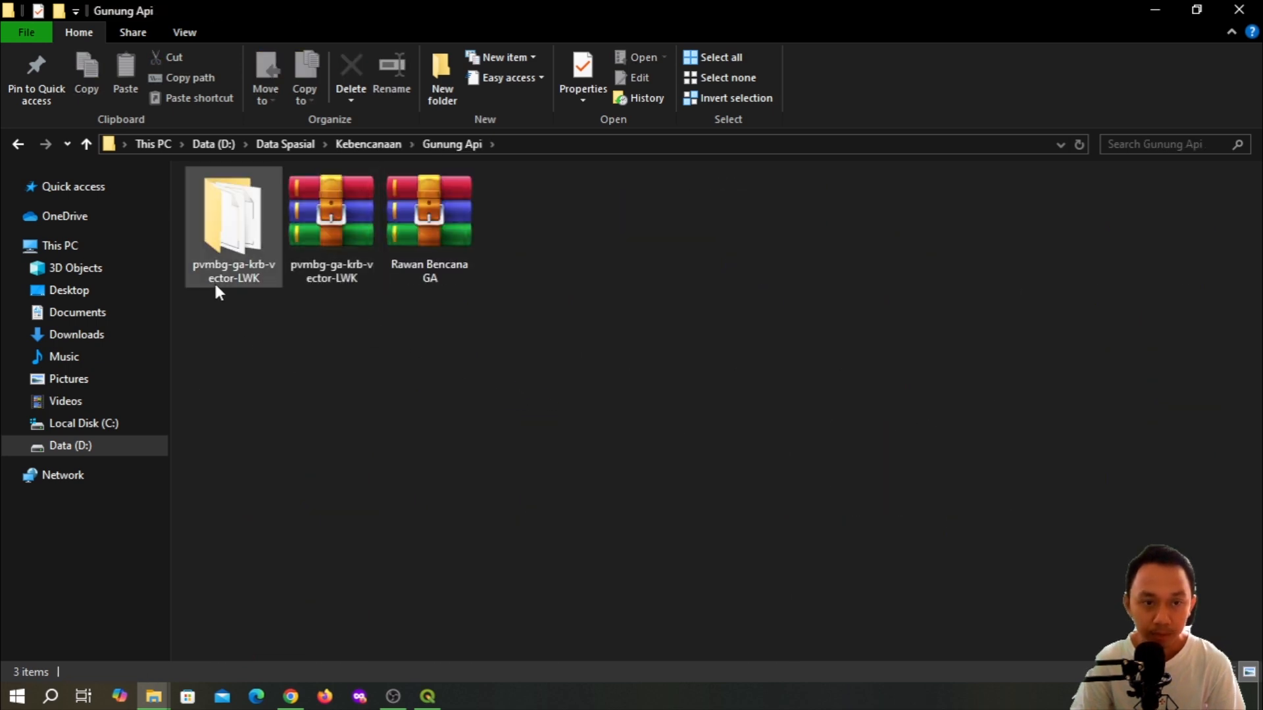
{"action": "double_click", "coordinate": [221, 271]}
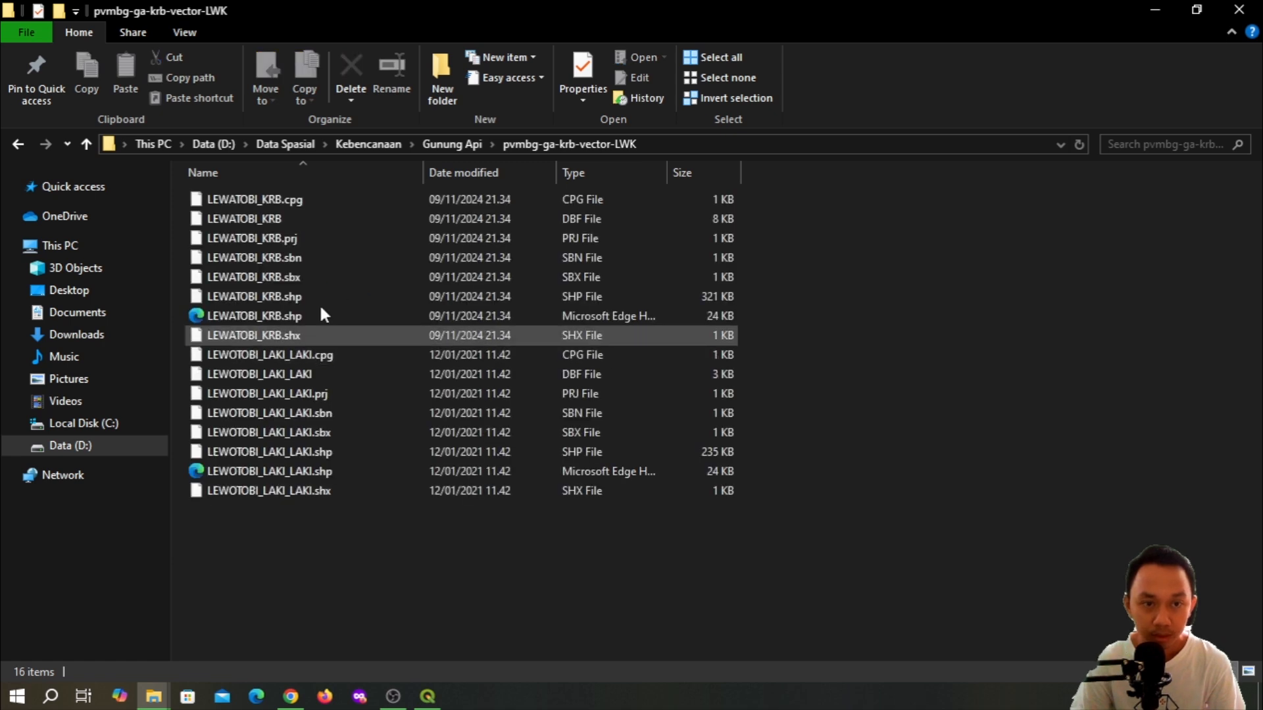
{"action": "left_click", "coordinate": [17, 143]}
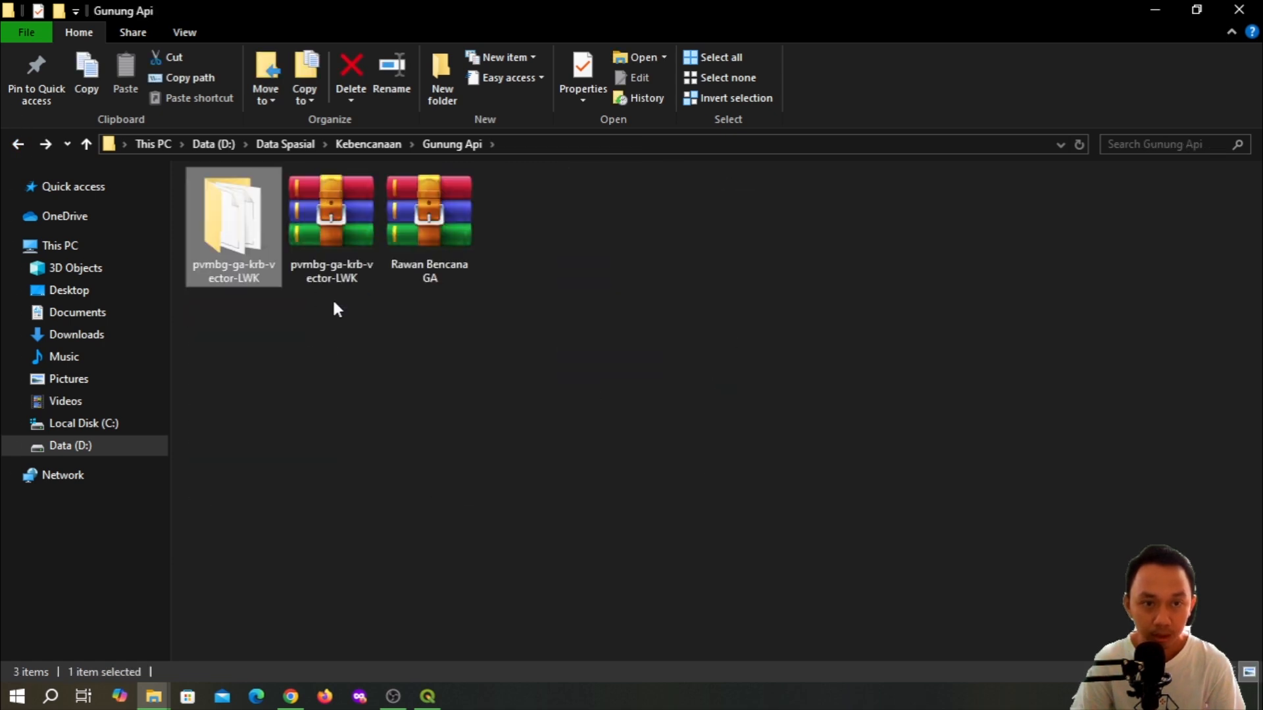
Extract the Rawan Bencana GA archive within the Gunung Api folder
{"action": "double_click", "coordinate": [436, 227]}
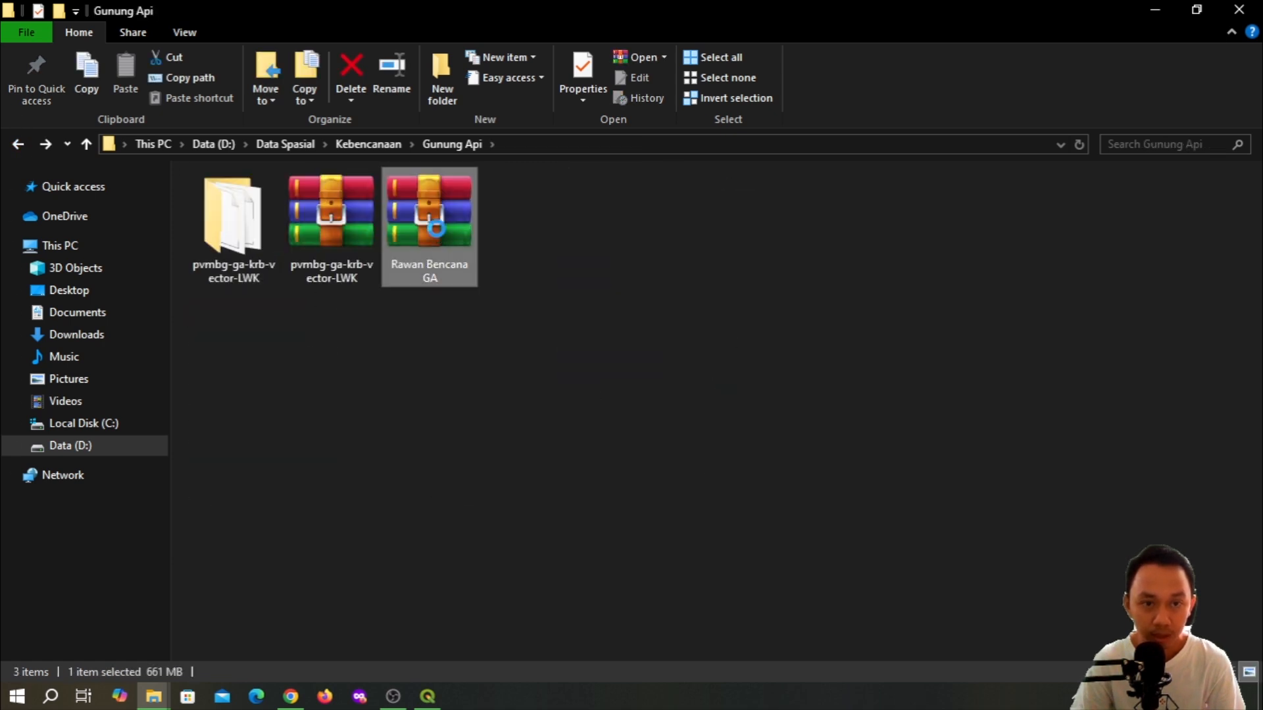
{"action": "right_click", "coordinate": [436, 227]}
{"action": "left_click", "coordinate": [461, 364]}
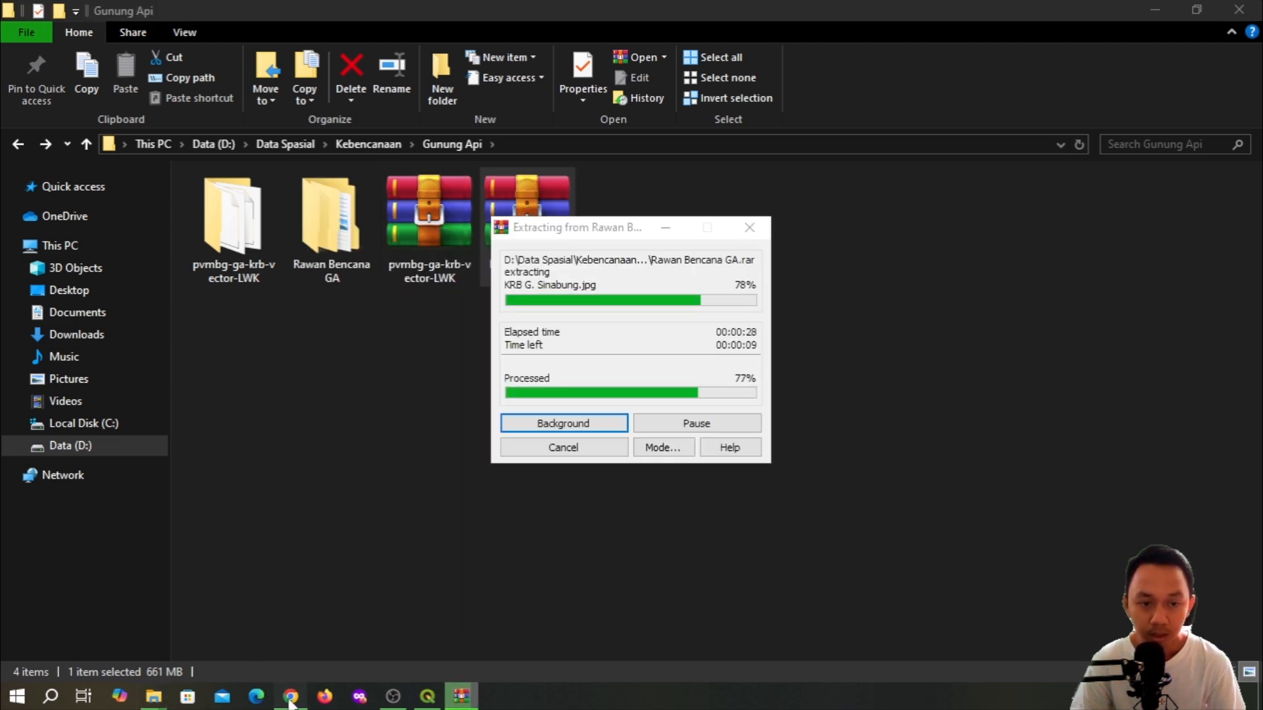
Switch to Chrome, look up imcarto in a new tab, and open the Geo Data category of the Im.Carto website
{"action": "left_click", "coordinate": [290, 699]}
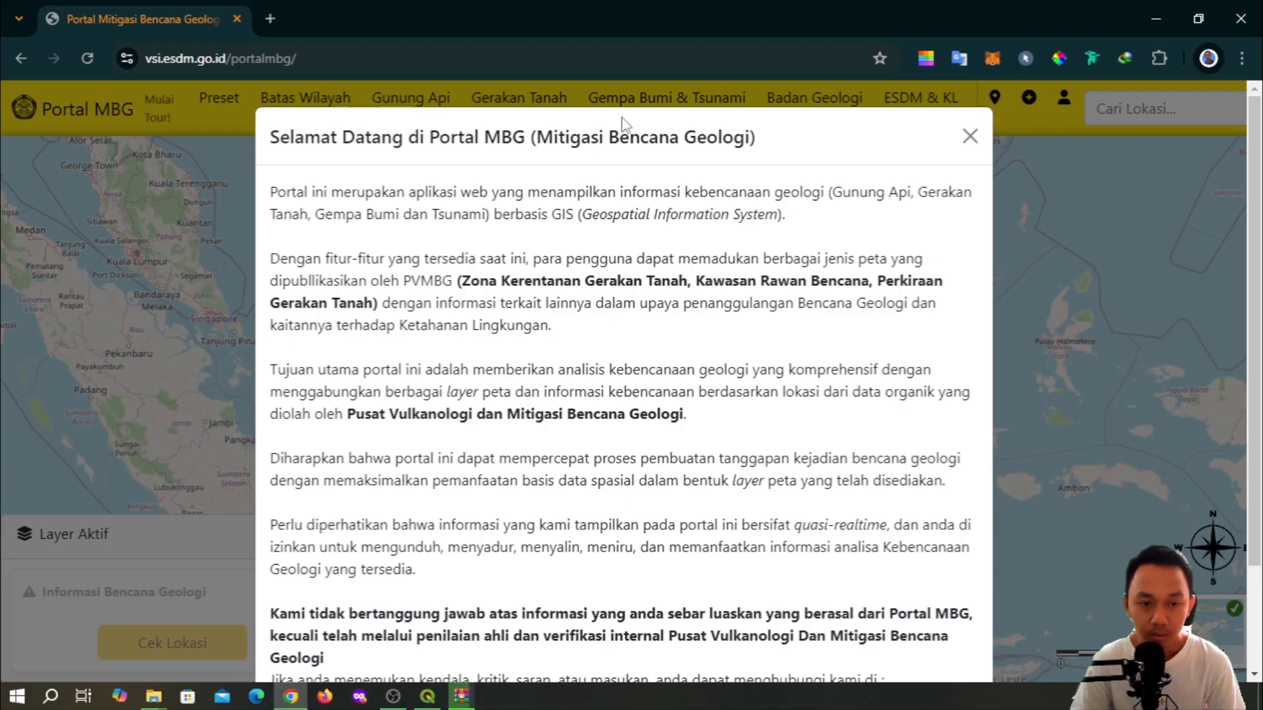
{"action": "left_click", "coordinate": [265, 17]}
{"action": "type", "text": "im"}
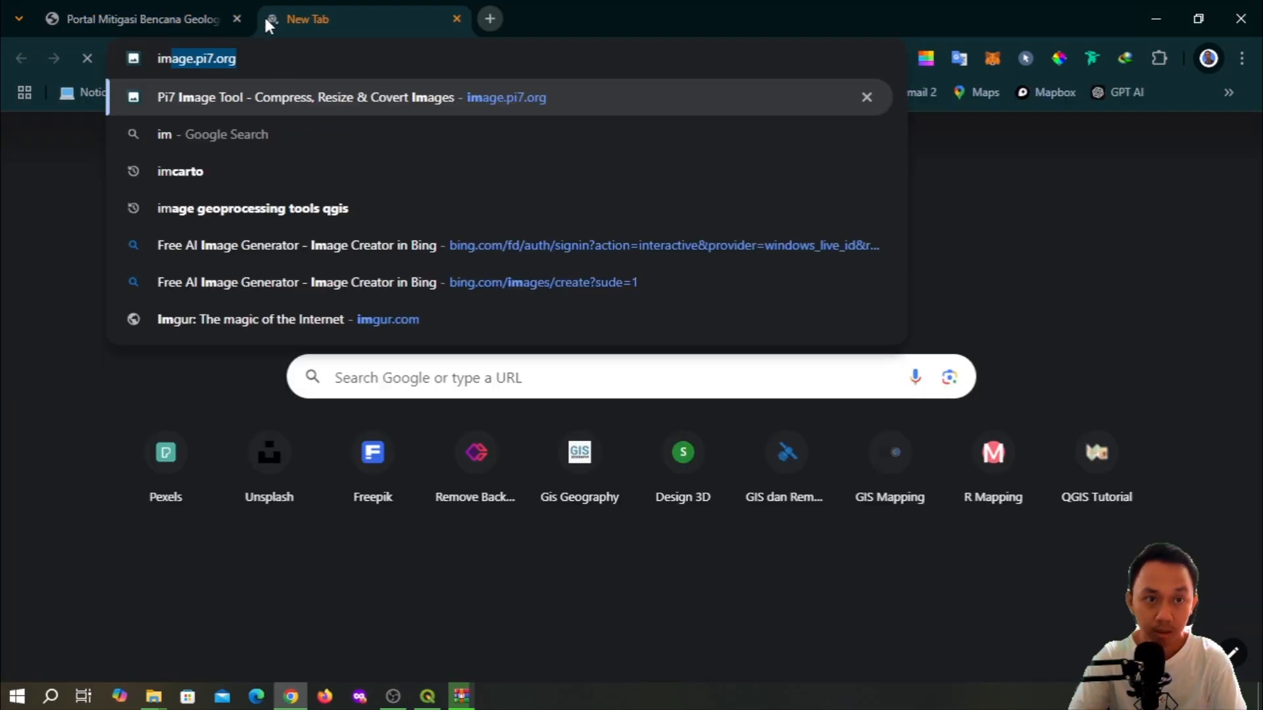
{"action": "type", "text": "ca"}
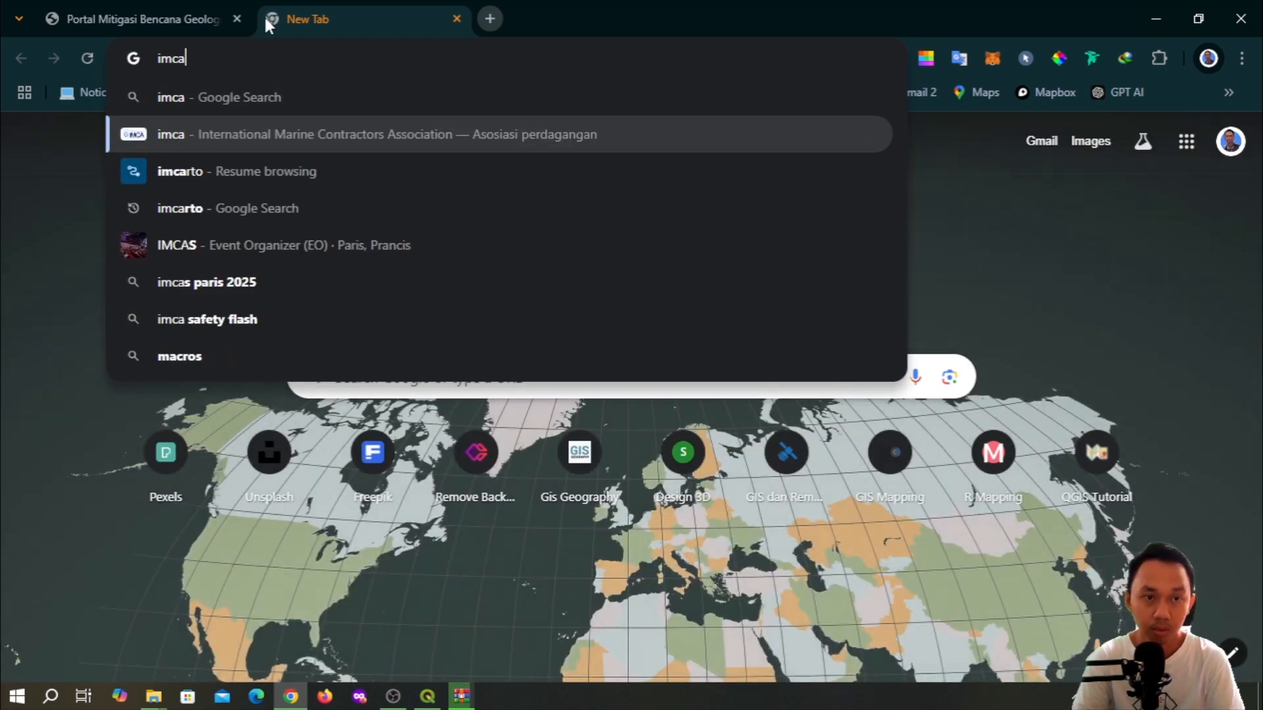
{"action": "type", "text": "rto"}
{"action": "key", "text": "Return"}
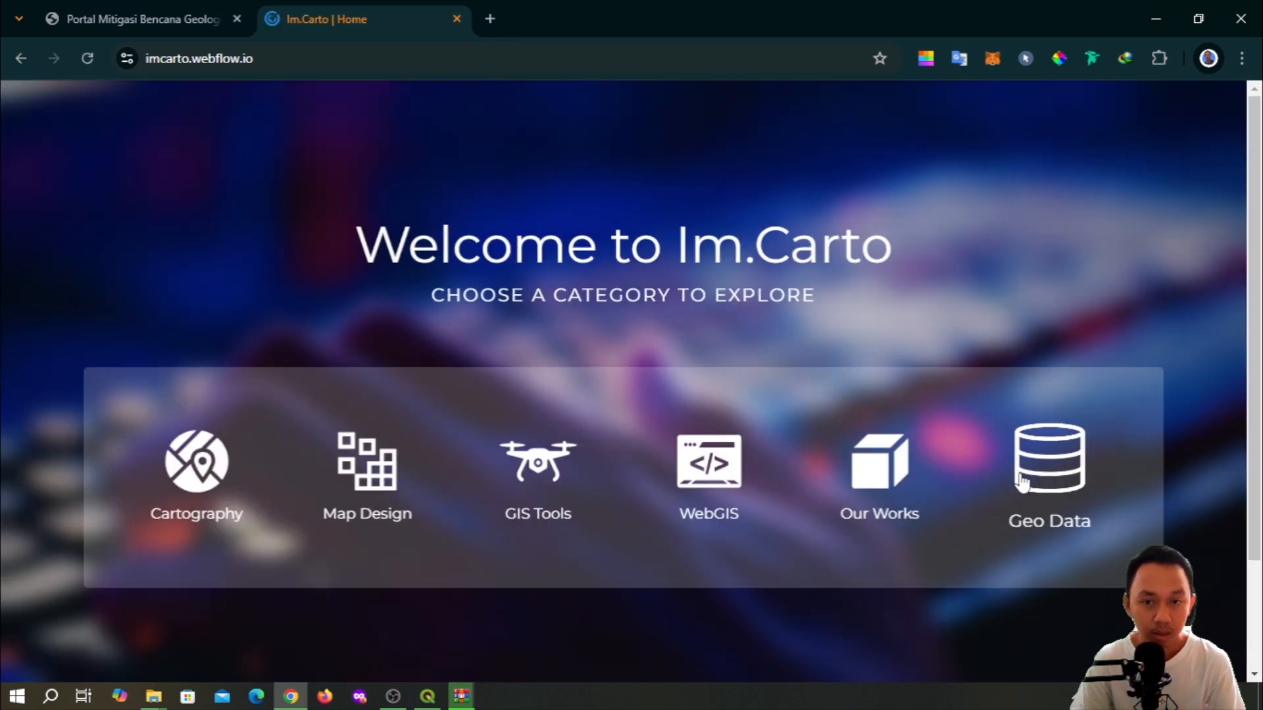
{"action": "left_click", "coordinate": [1022, 484]}
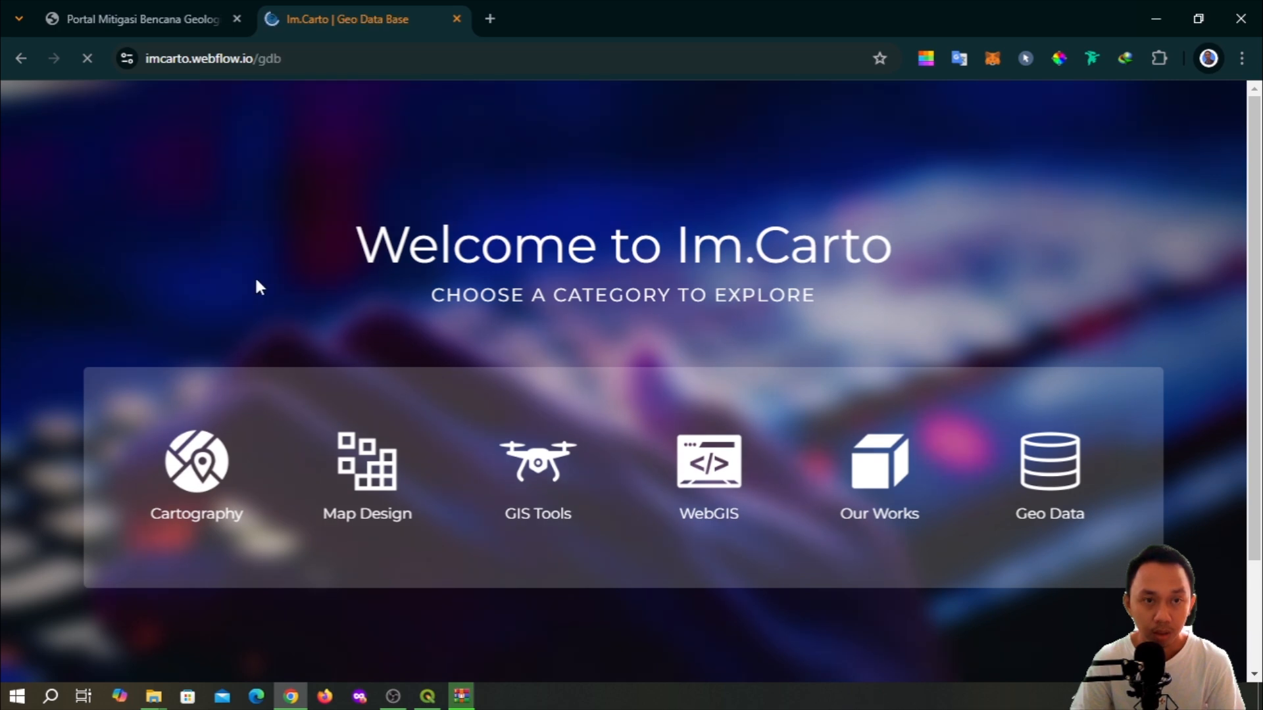
Switch to the Gunung Api folder in File Explorer, browse into the nested Rawan Bencana GA folder, and select KRB G. Lewotobi
{"action": "left_click", "coordinate": [152, 700]}
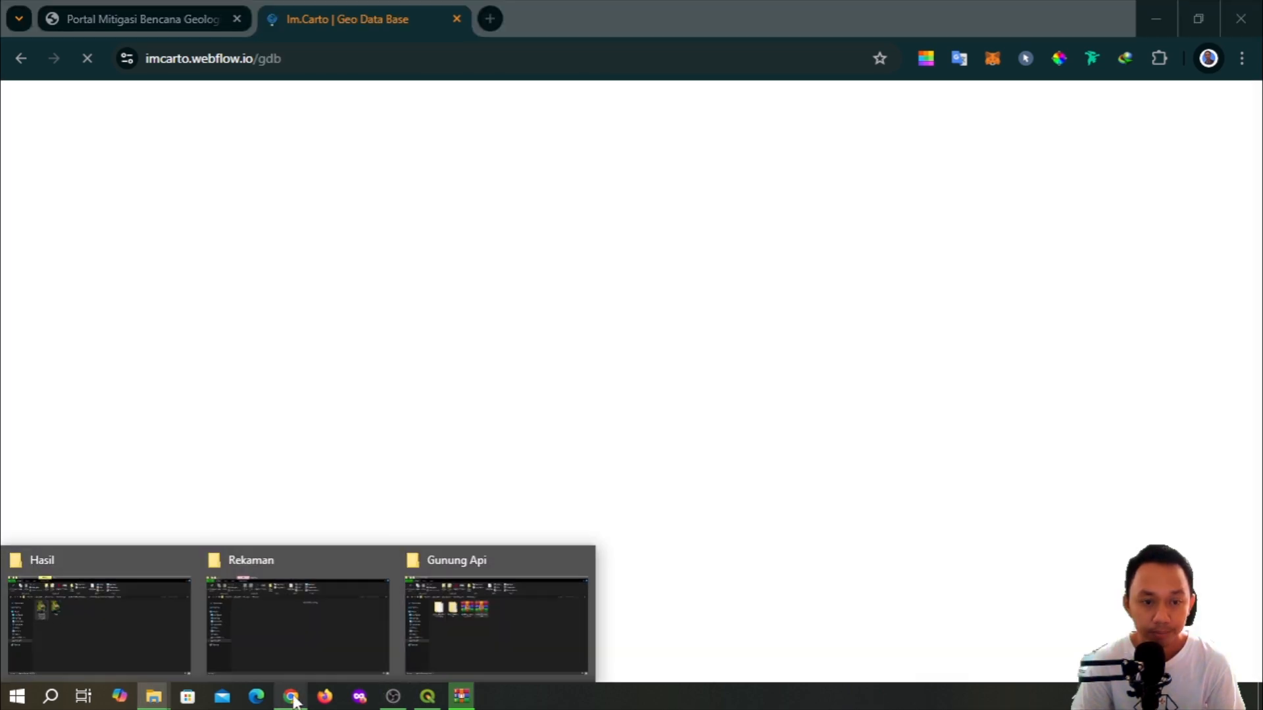
{"action": "left_click", "coordinate": [442, 628]}
{"action": "left_click", "coordinate": [439, 489]}
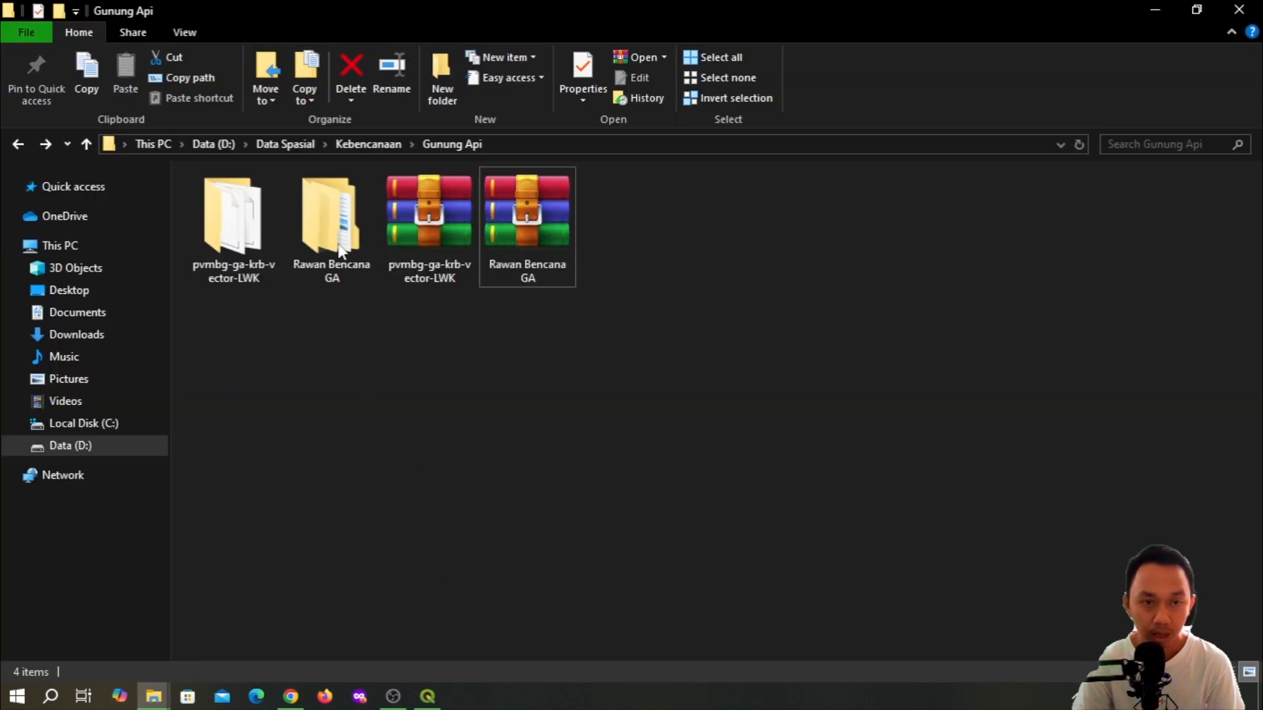
{"action": "double_click", "coordinate": [337, 240]}
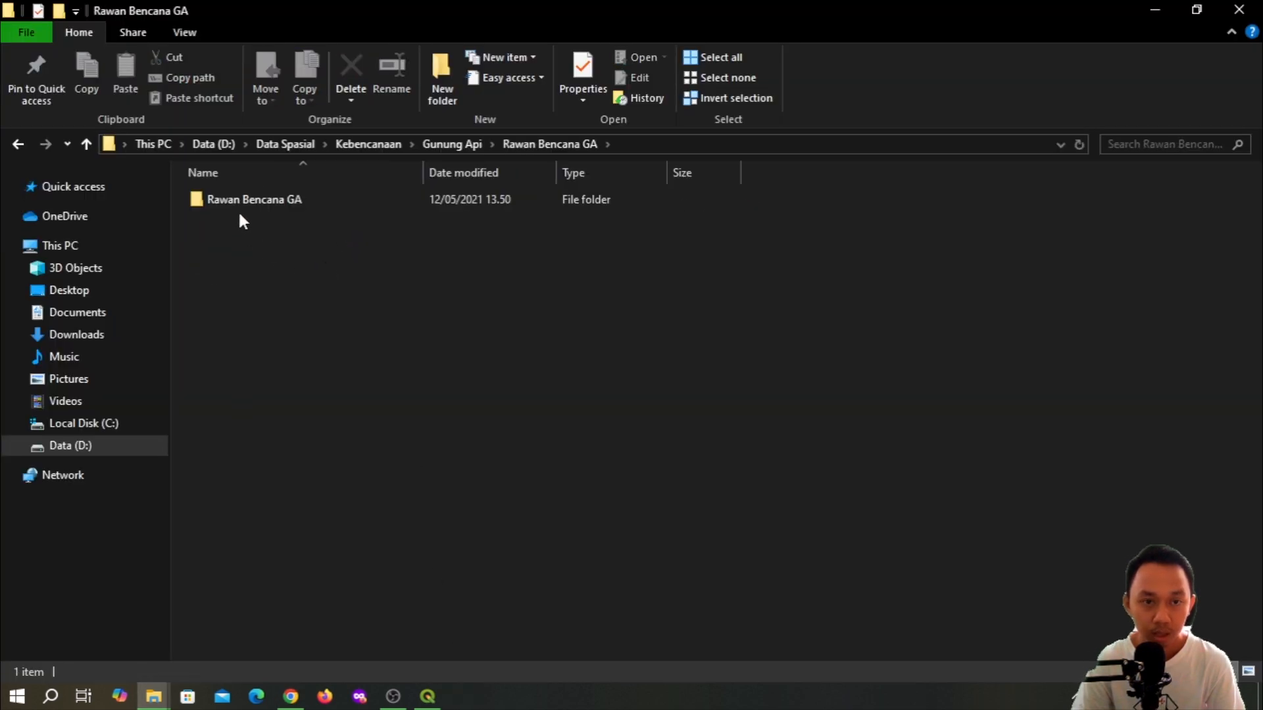
{"action": "double_click", "coordinate": [238, 203]}
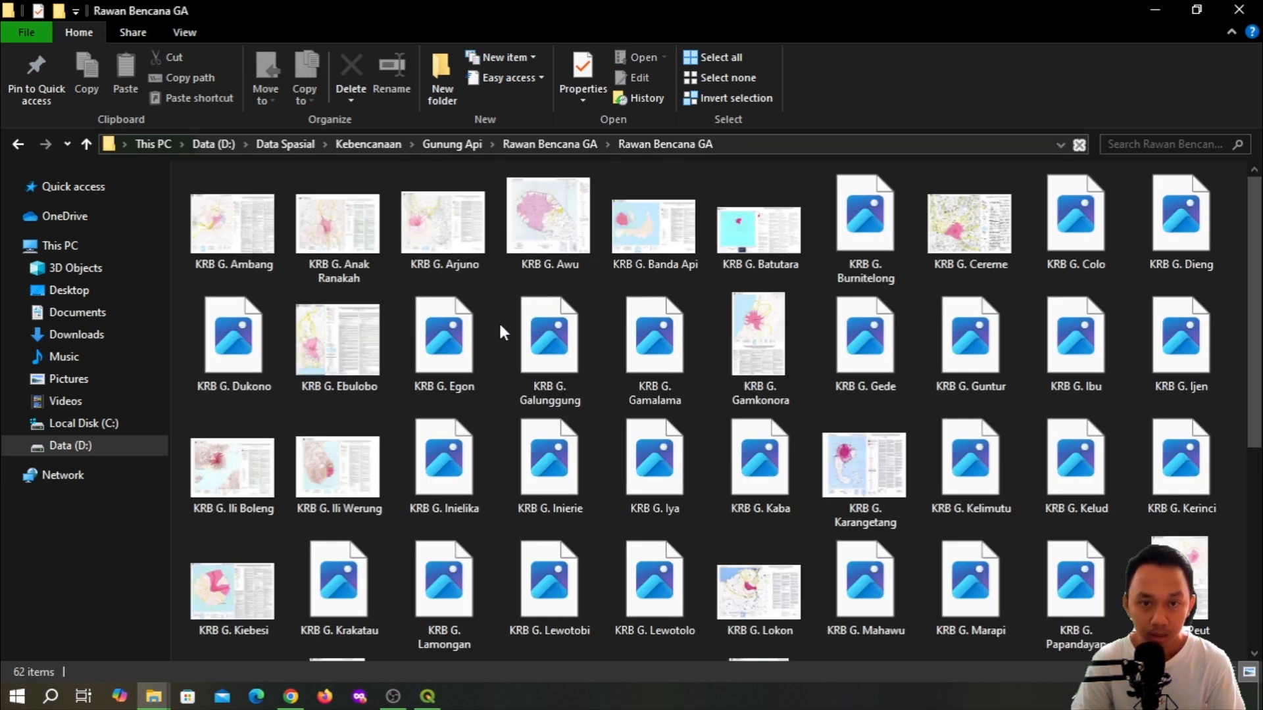
{"action": "scroll", "coordinate": [499, 321], "scroll_direction": "down", "scroll_amount": 3}
{"action": "scroll", "coordinate": [499, 321], "scroll_direction": "down", "scroll_amount": 2}
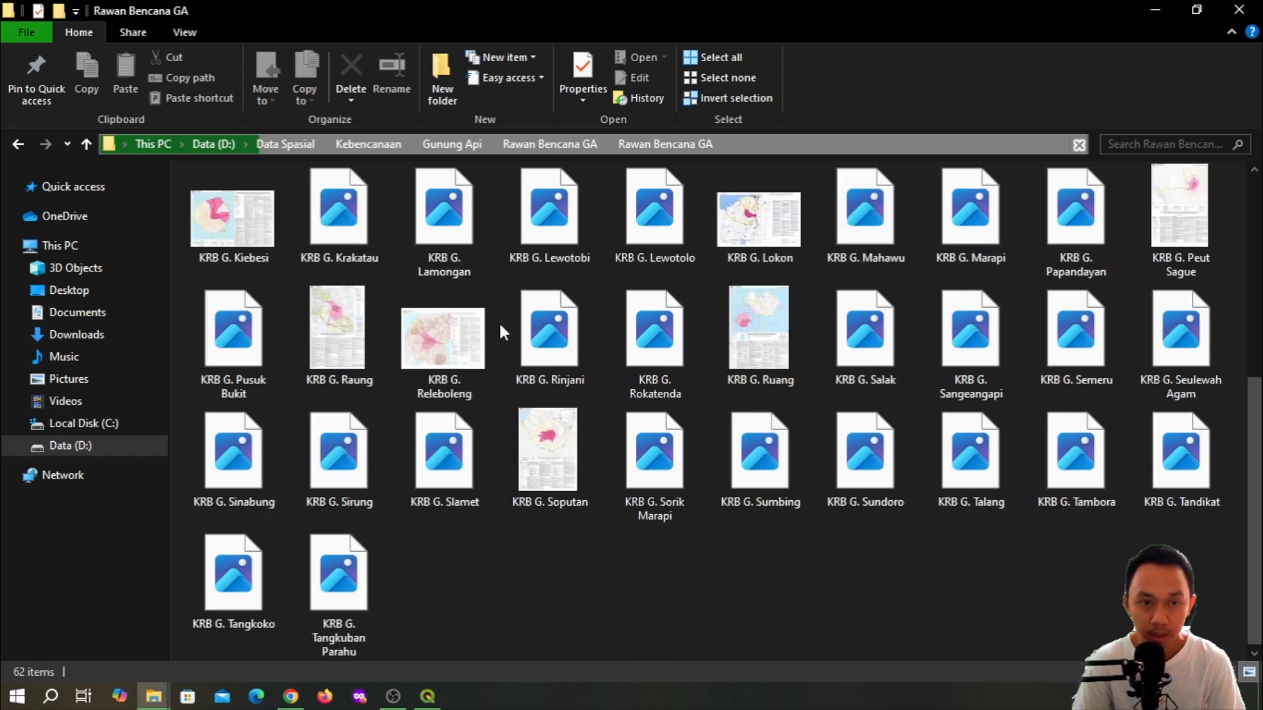
{"action": "scroll", "coordinate": [499, 325], "scroll_direction": "up", "scroll_amount": 3}
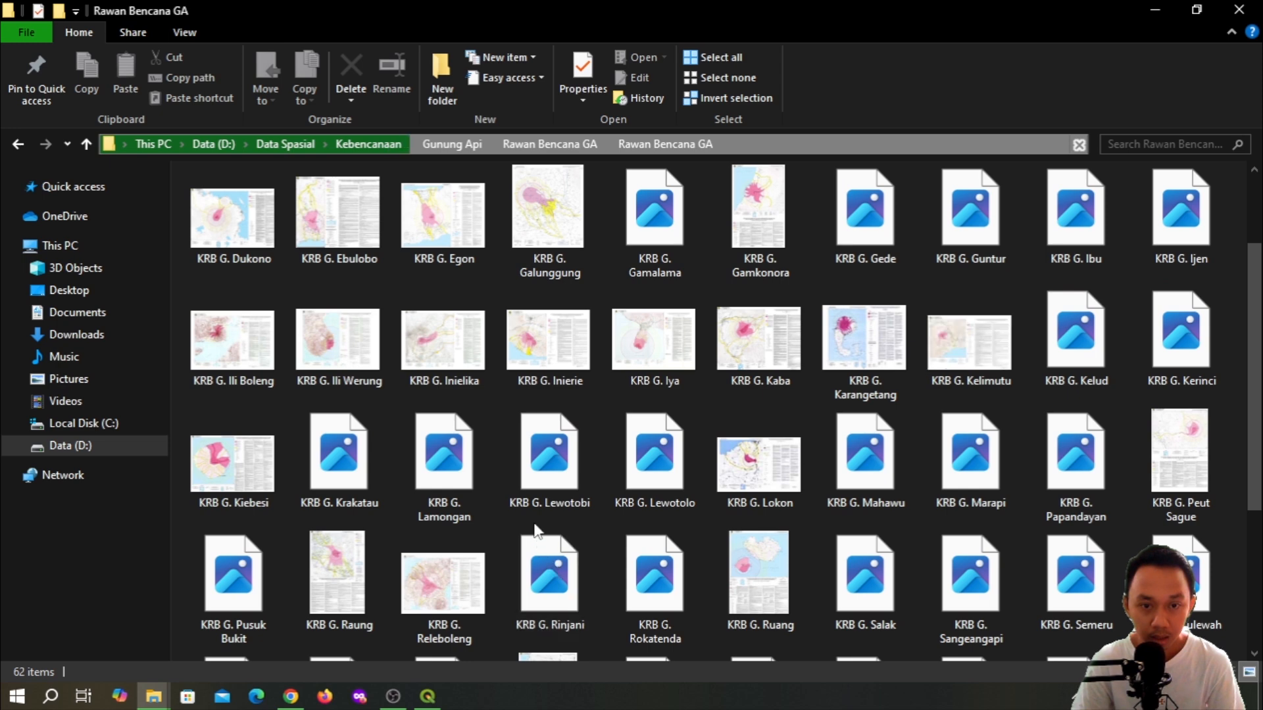
{"action": "left_click", "coordinate": [550, 444]}
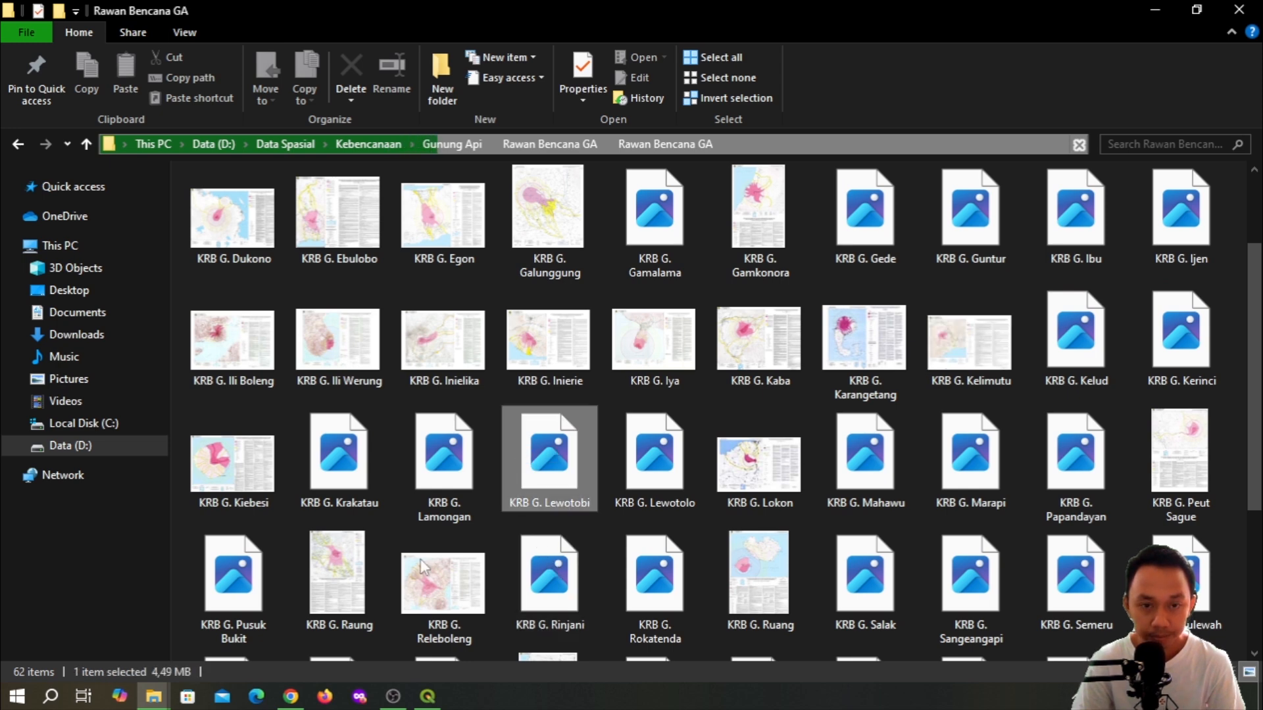
Bring the Hasil folder window forward and minimize it
{"action": "mouse_move", "coordinate": [150, 703]}
{"action": "left_click", "coordinate": [128, 629]}
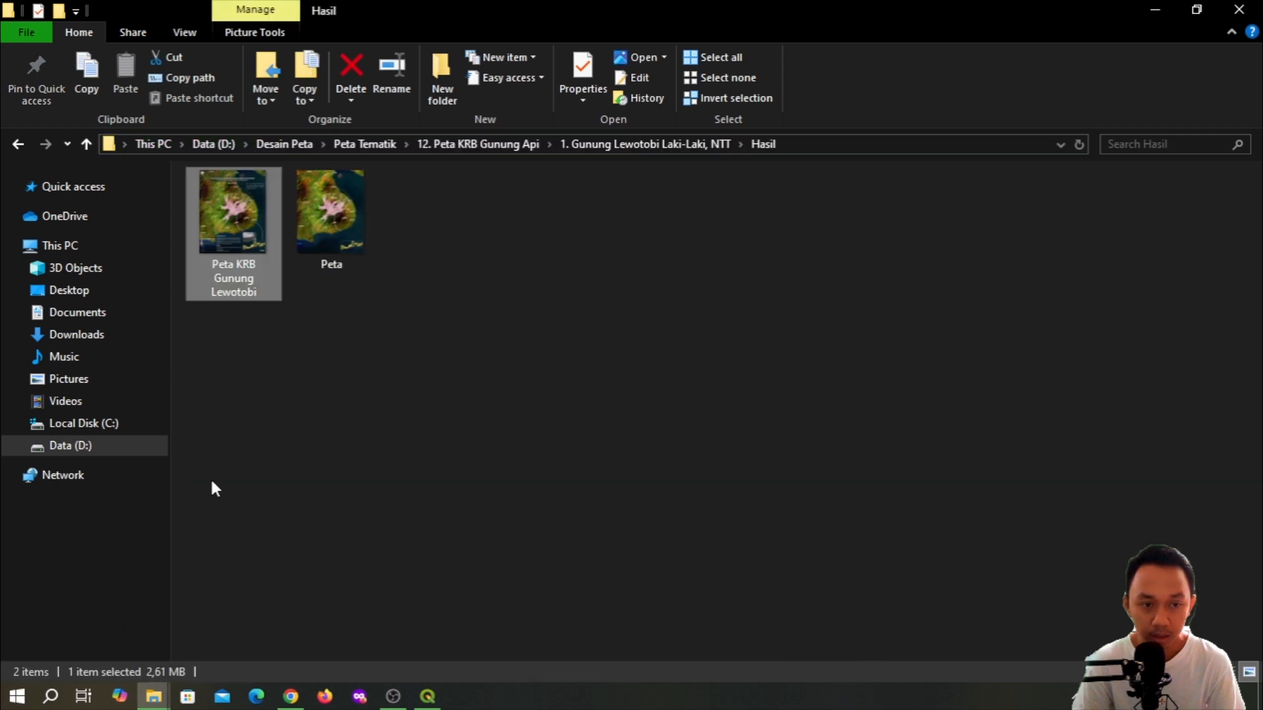
{"action": "left_click", "coordinate": [1153, 14]}
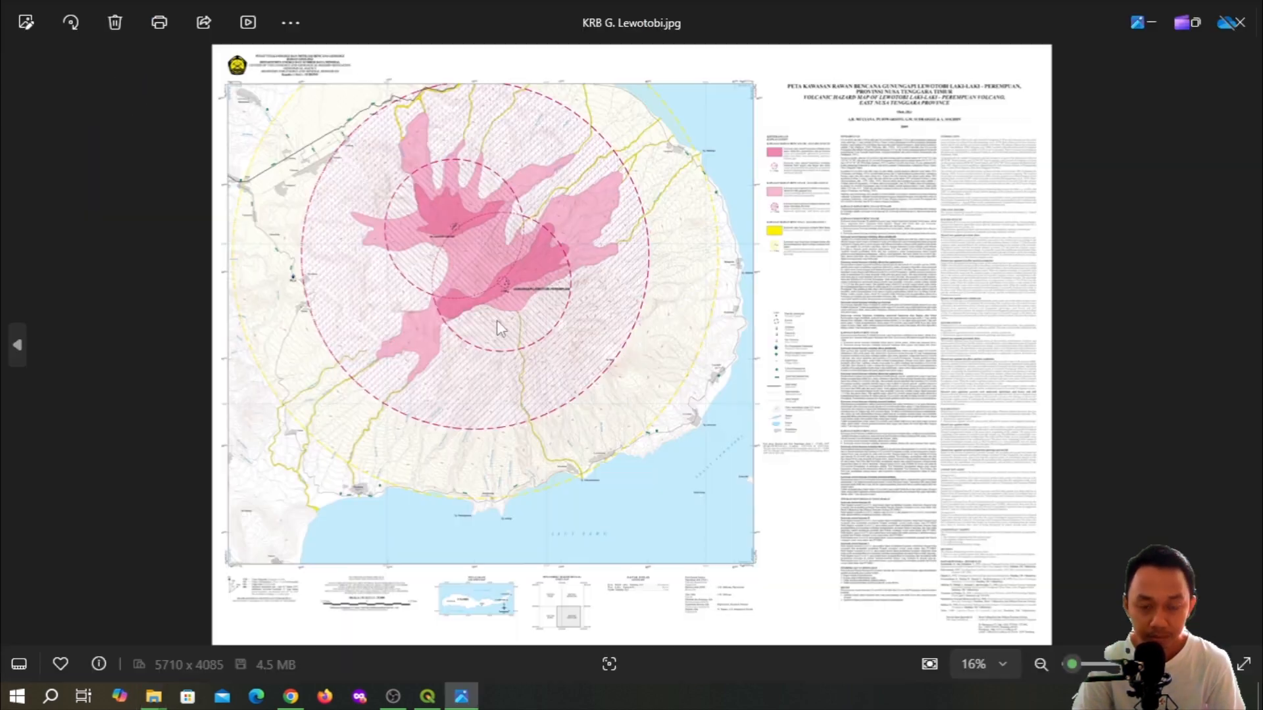
Examine the hazard zones around the two Lewotobi summits in the KRB G. Lewotobi.jpg image and close the viewer
{"action": "scroll", "coordinate": [467, 283], "scroll_direction": "up", "scroll_amount": 2}
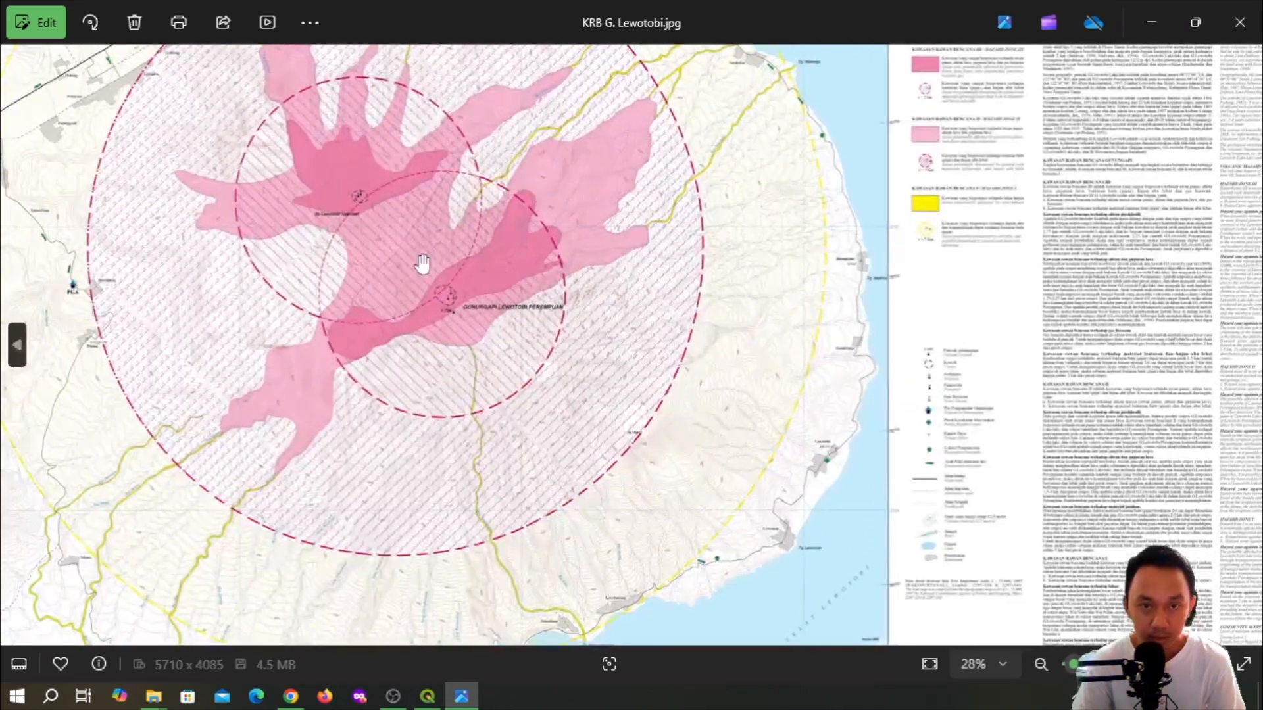
{"action": "left_click_drag", "start_coordinate": [422, 262], "coordinate": [439, 345]}
{"action": "scroll", "coordinate": [347, 313], "scroll_direction": "up", "scroll_amount": 2}
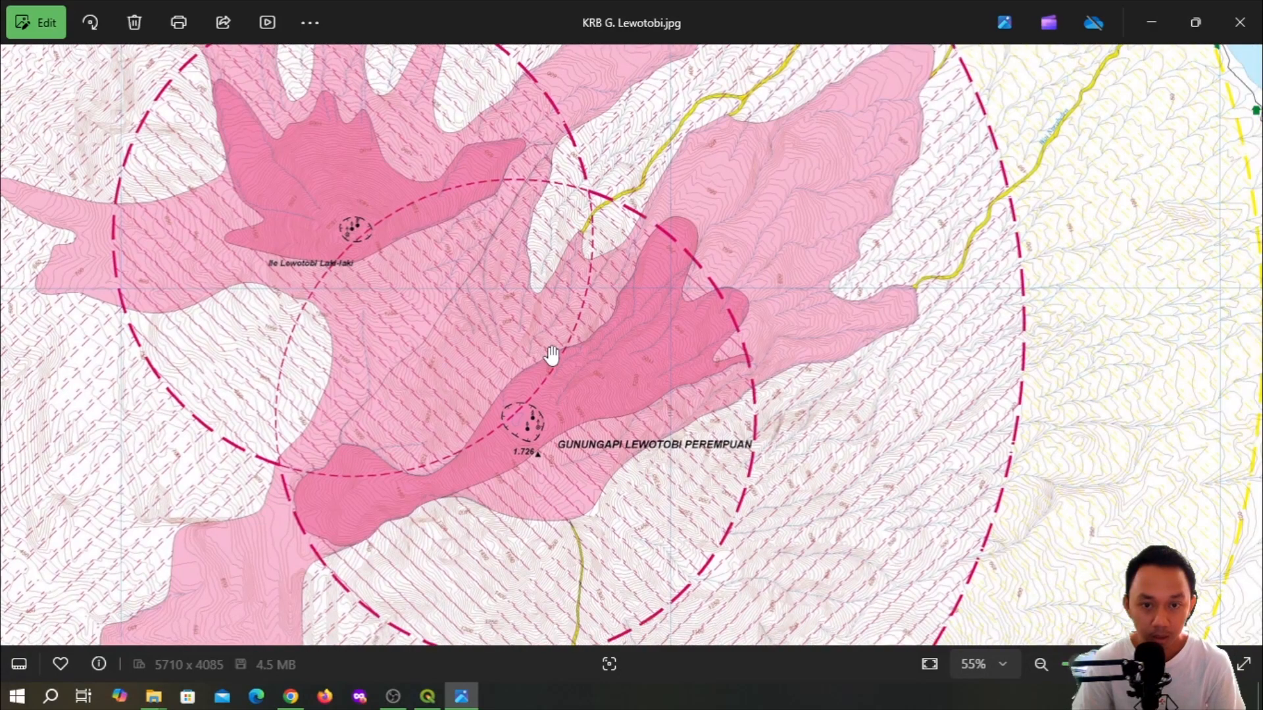
{"action": "scroll", "coordinate": [349, 290], "scroll_direction": "down", "scroll_amount": 1}
{"action": "scroll", "coordinate": [384, 290], "scroll_direction": "down", "scroll_amount": 2}
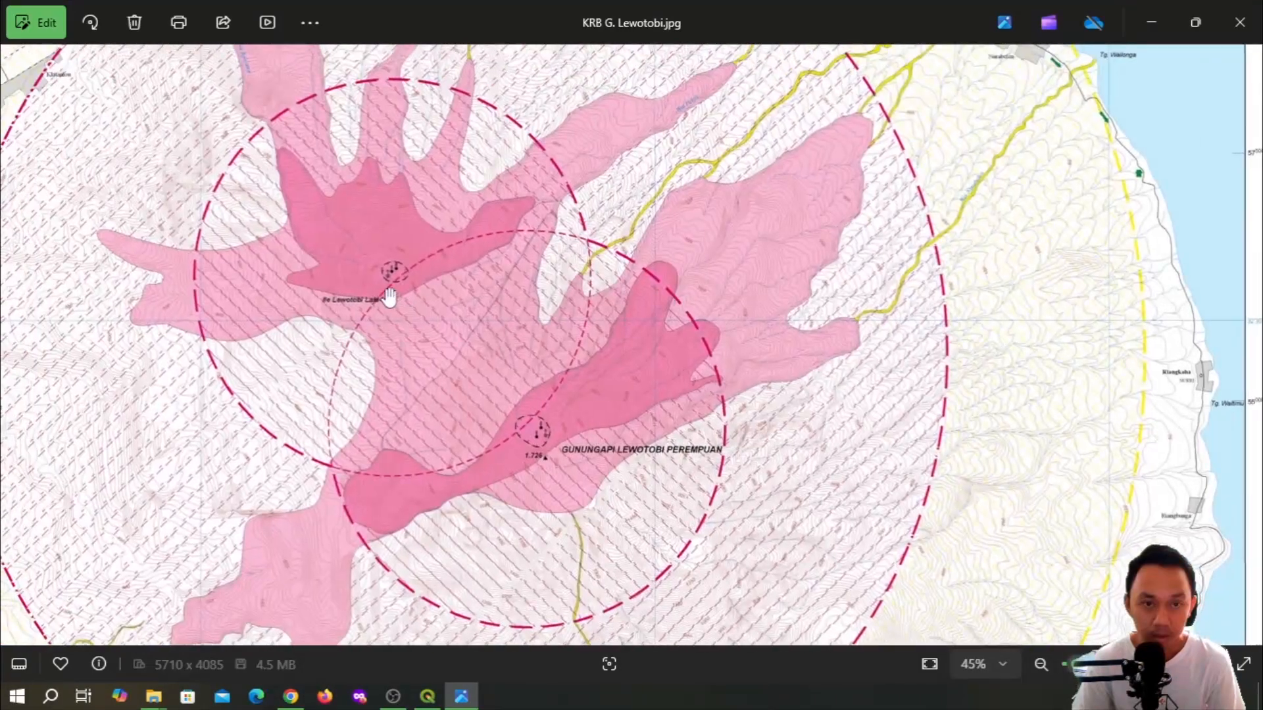
{"action": "scroll", "coordinate": [423, 274], "scroll_direction": "down", "scroll_amount": 2}
{"action": "scroll", "coordinate": [421, 276], "scroll_direction": "down", "scroll_amount": 2}
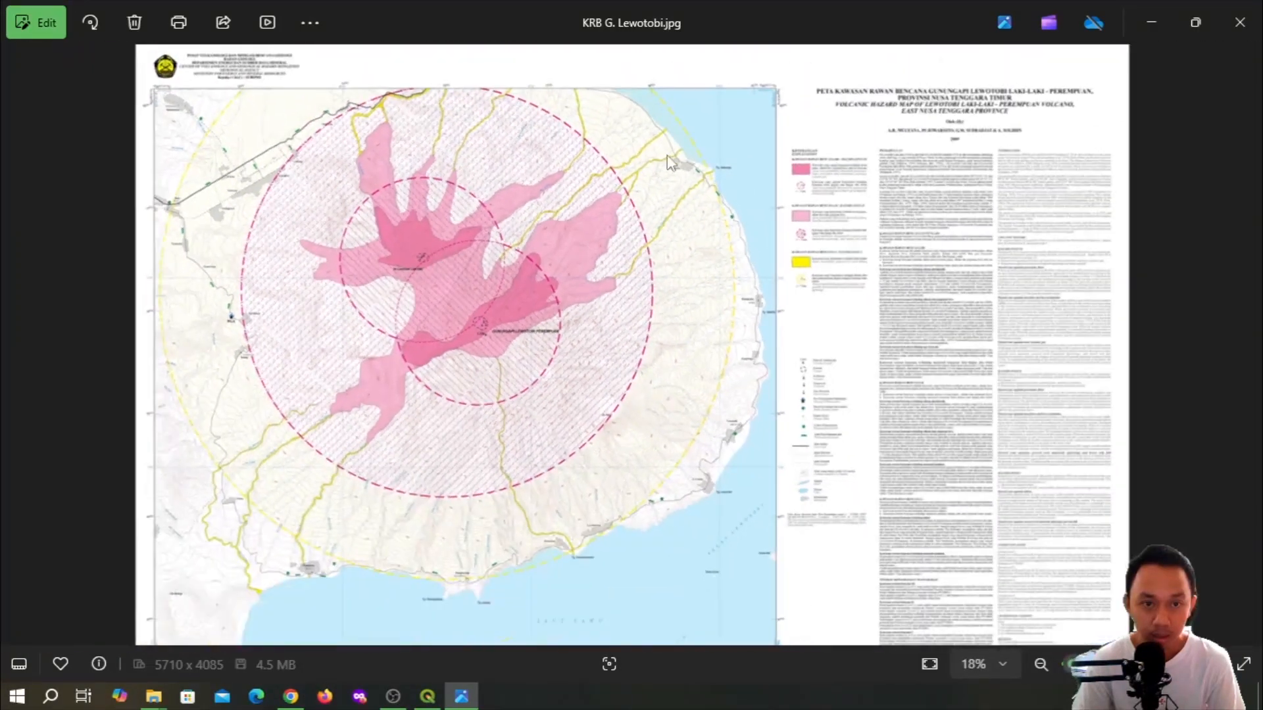
{"action": "left_click", "coordinate": [1240, 22]}
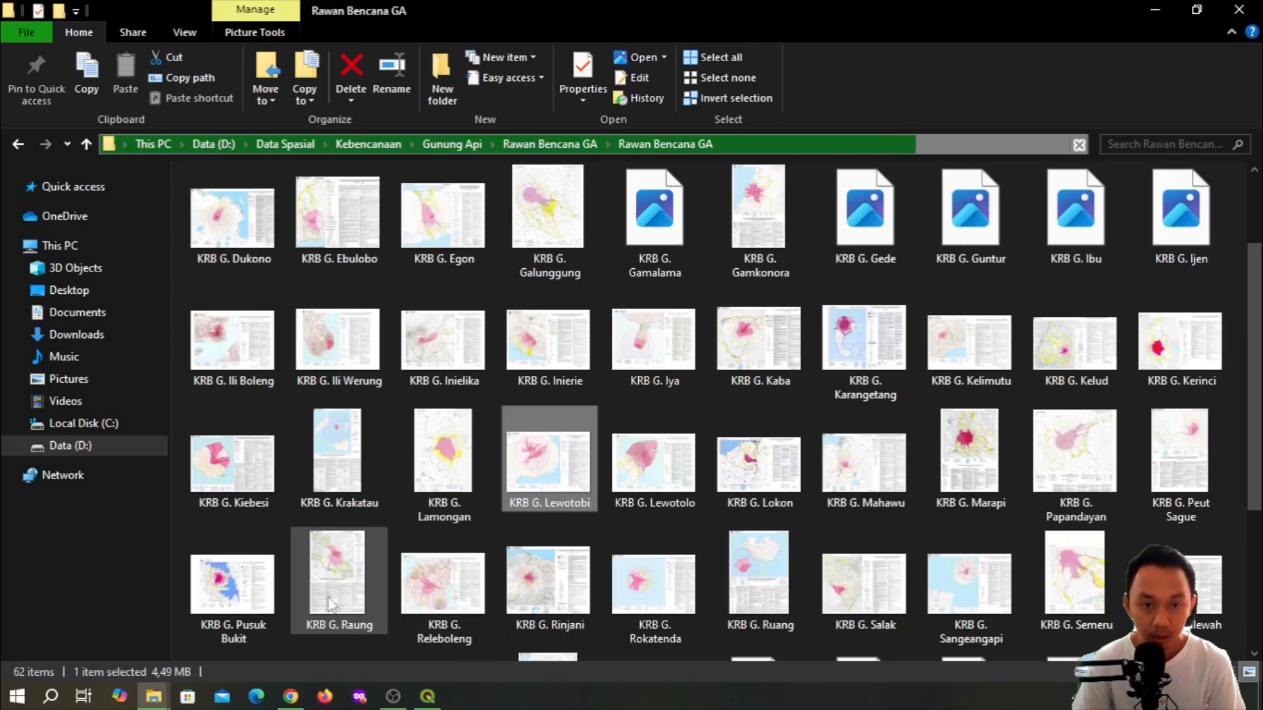
Switch to QGIS, start a new empty project, and show the Browser panel at a wider size
{"action": "left_click", "coordinate": [427, 698]}
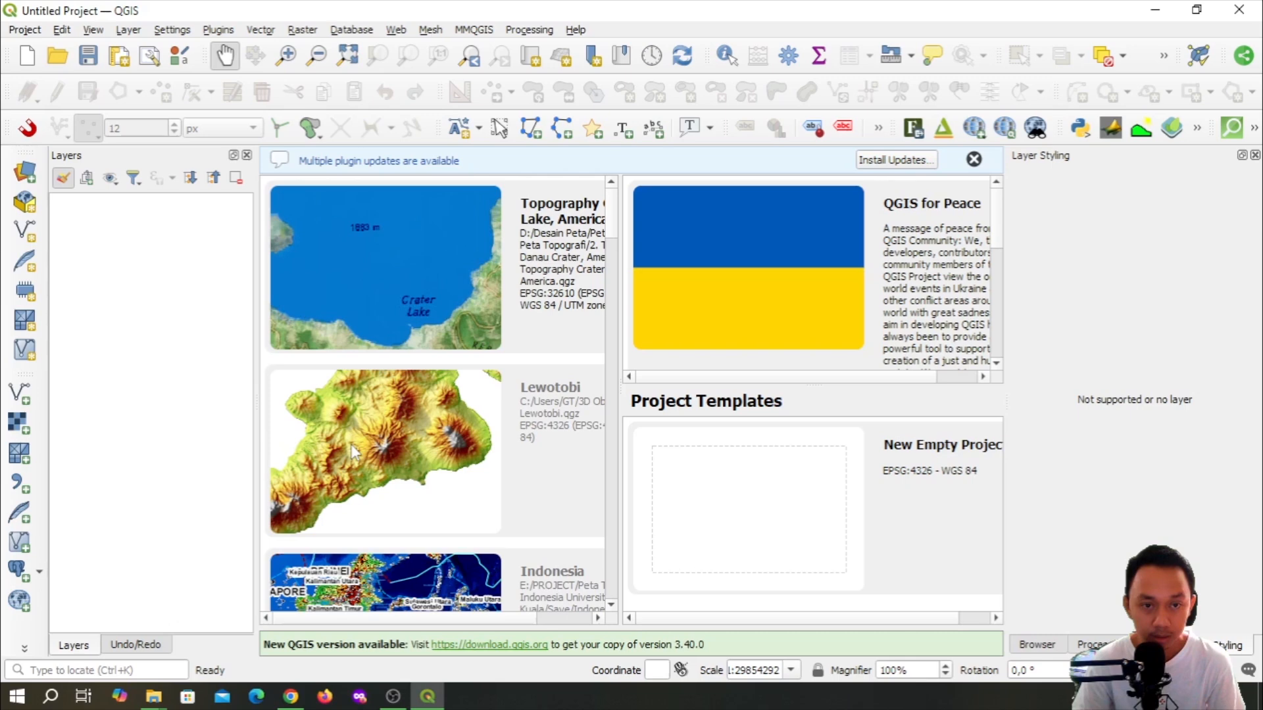
{"action": "double_click", "coordinate": [736, 505]}
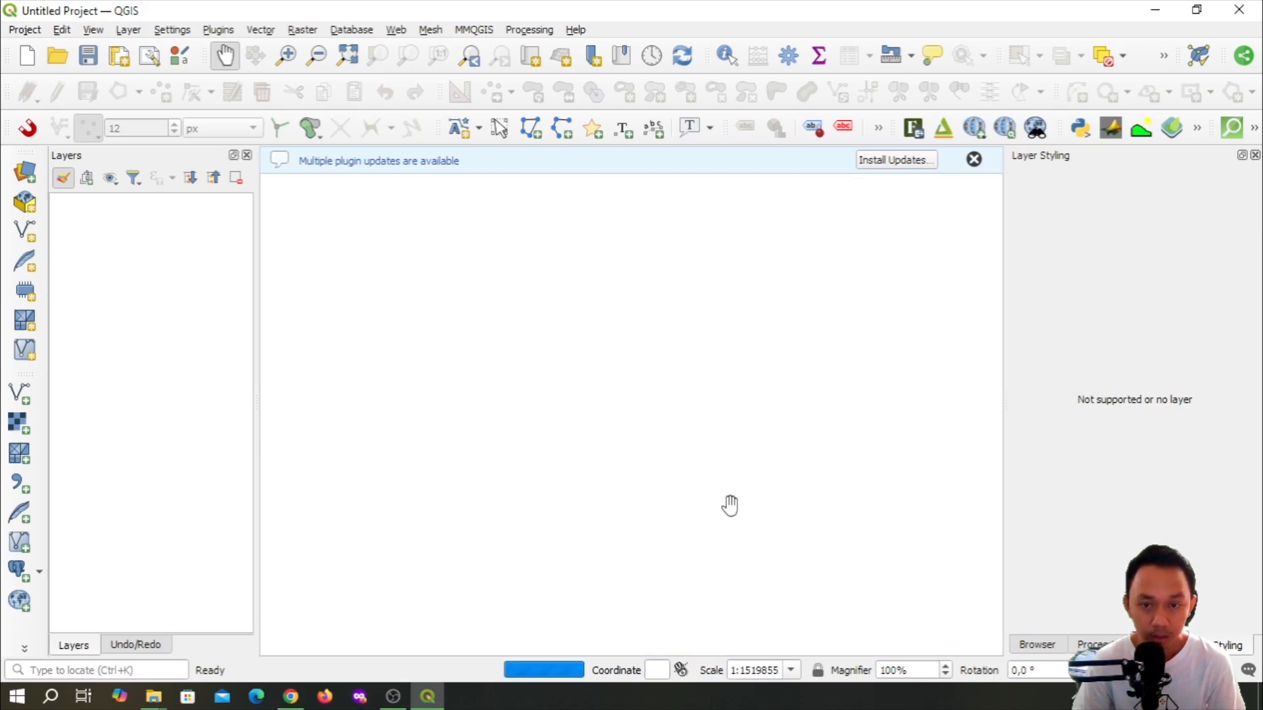
{"action": "left_click", "coordinate": [1034, 643]}
{"action": "left_click_drag", "start_coordinate": [1004, 464], "coordinate": [869, 464]}
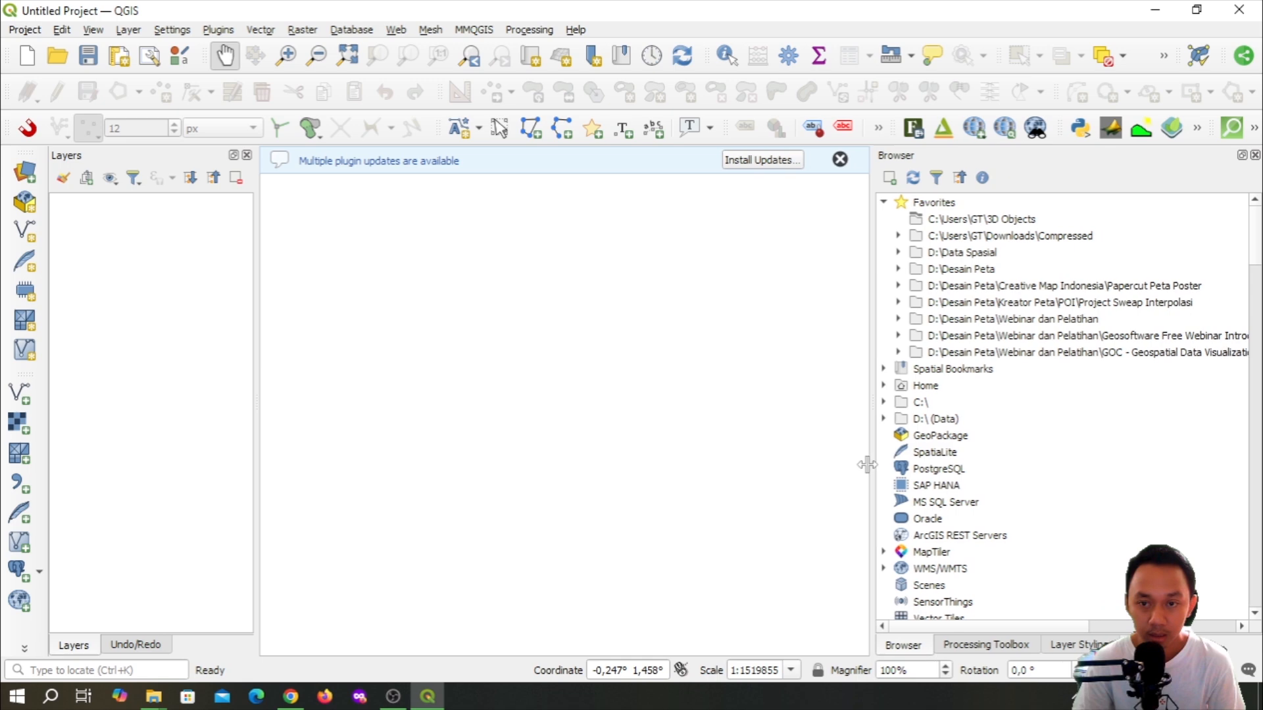
Add the Google Satellite basemap from the XYZ tile connections to the map
{"action": "scroll", "coordinate": [965, 483], "scroll_direction": "down", "scroll_amount": 3}
{"action": "double_click", "coordinate": [960, 487]}
{"action": "scroll", "coordinate": [963, 493], "scroll_direction": "down", "scroll_amount": 6}
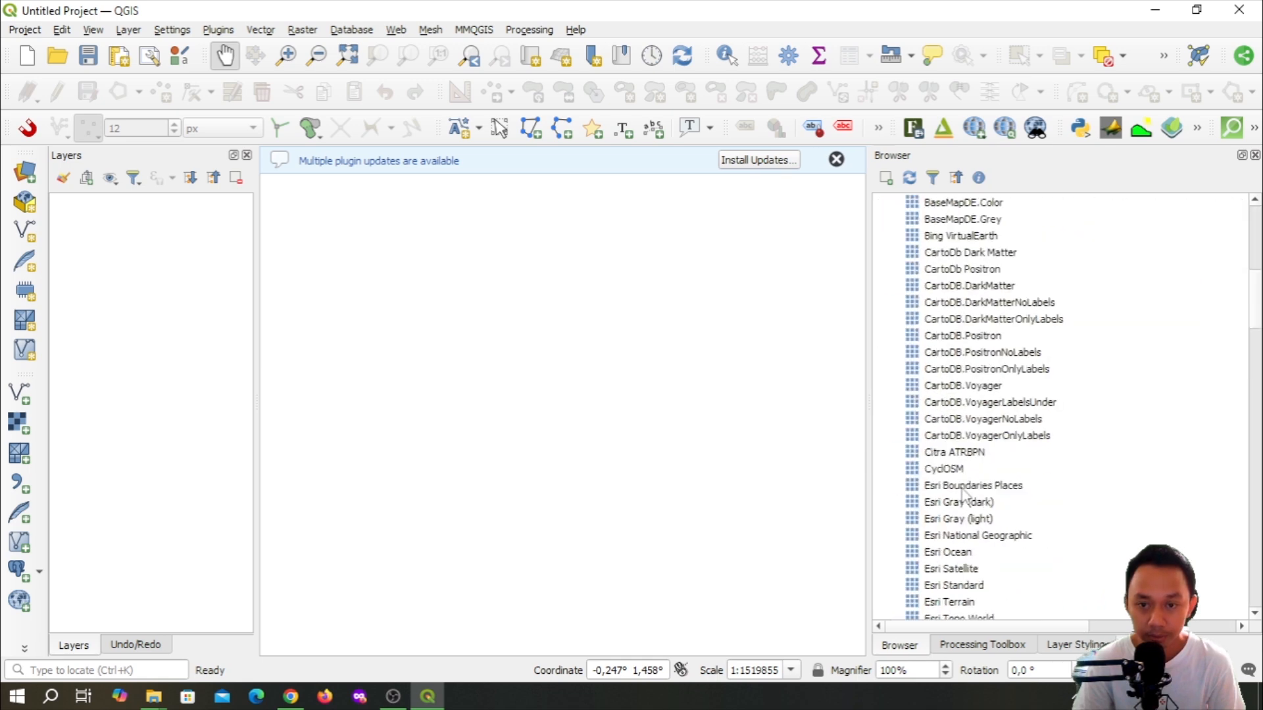
{"action": "scroll", "coordinate": [963, 495], "scroll_direction": "down", "scroll_amount": 7}
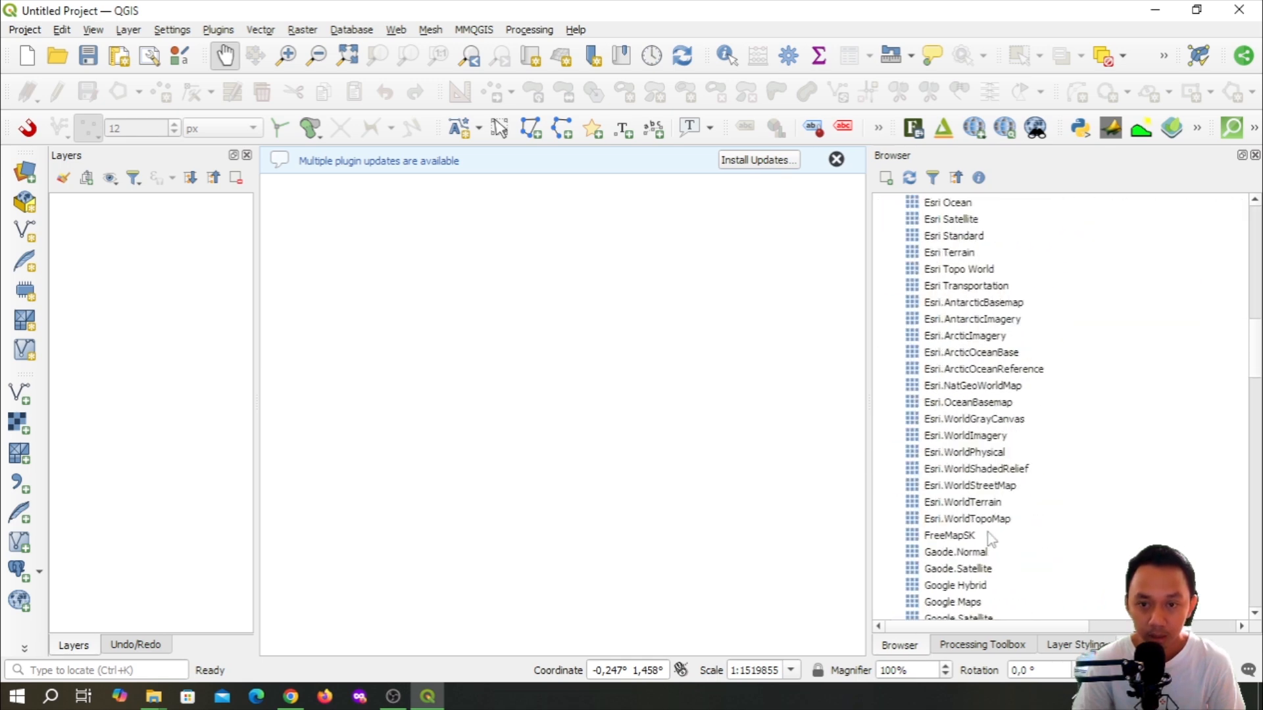
{"action": "scroll", "coordinate": [991, 539], "scroll_direction": "down", "scroll_amount": 3}
{"action": "left_click_drag", "start_coordinate": [971, 468], "coordinate": [581, 478]}
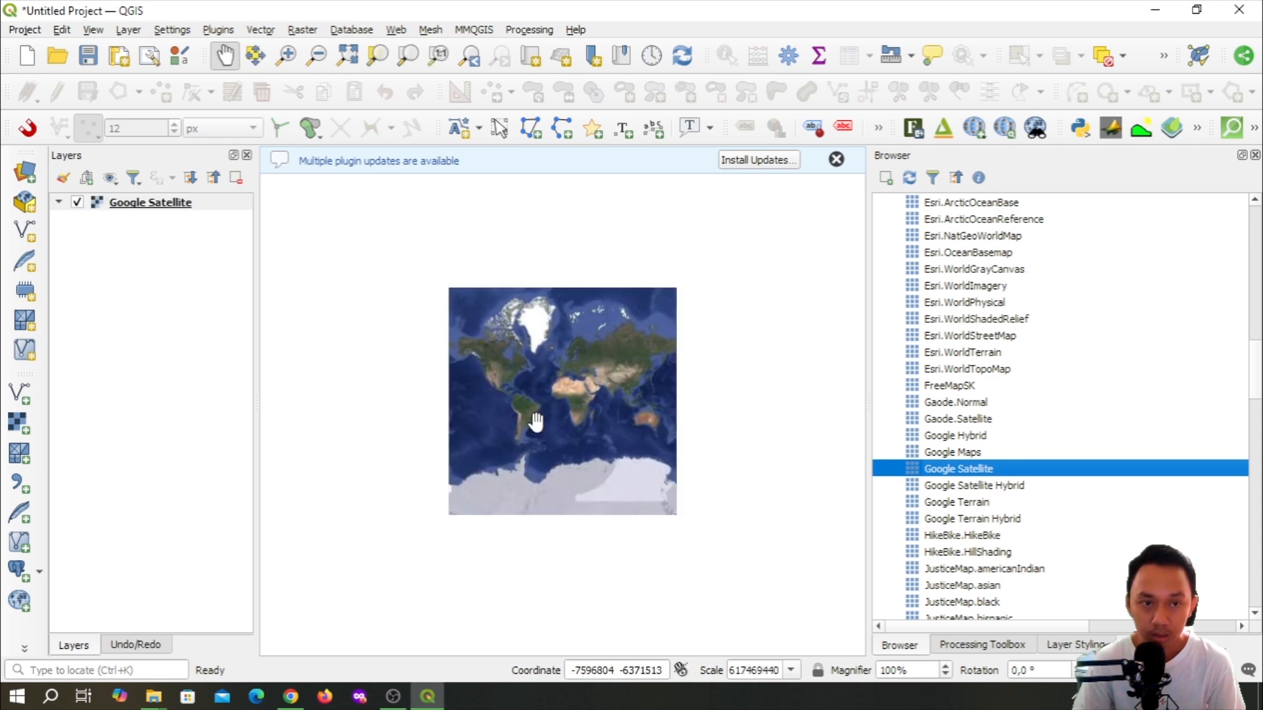
Locate Mount Lewotobi on the satellite basemap and frame the whole volcano with its two craters and nearby coast
{"action": "scroll", "coordinate": [644, 421], "scroll_direction": "up", "scroll_amount": 3}
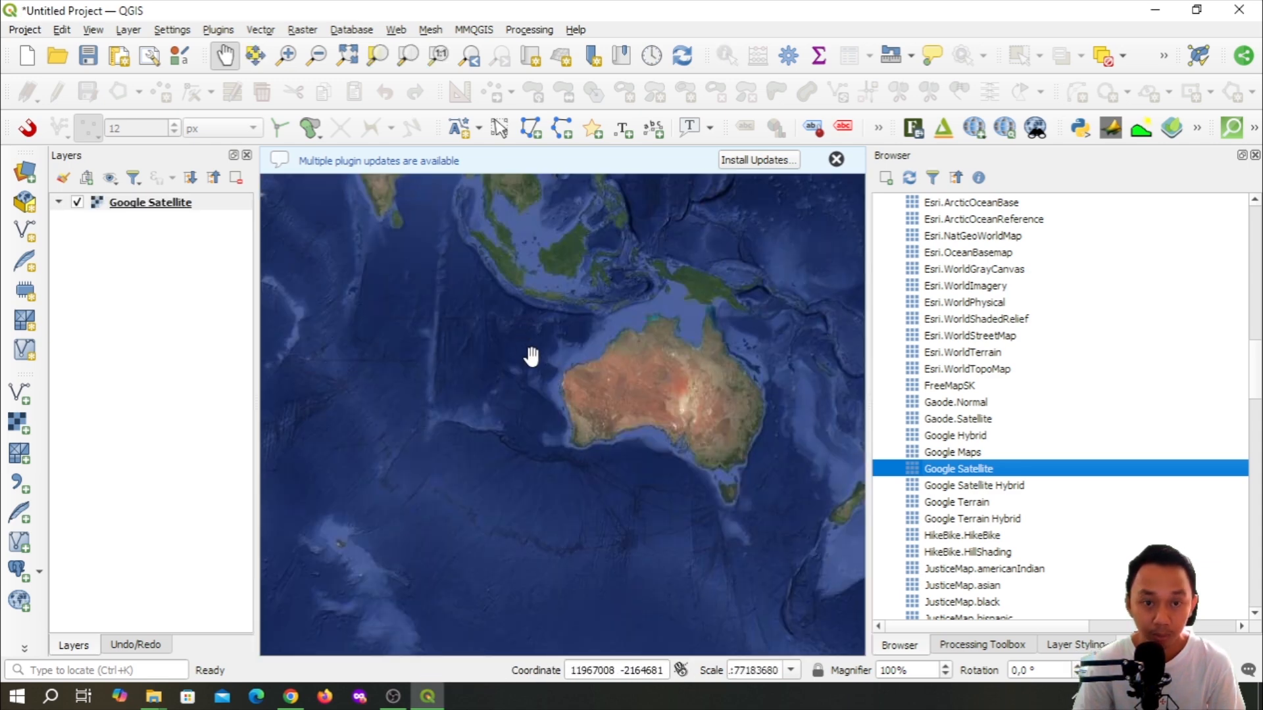
{"action": "left_click_drag", "start_coordinate": [532, 356], "coordinate": [524, 408]}
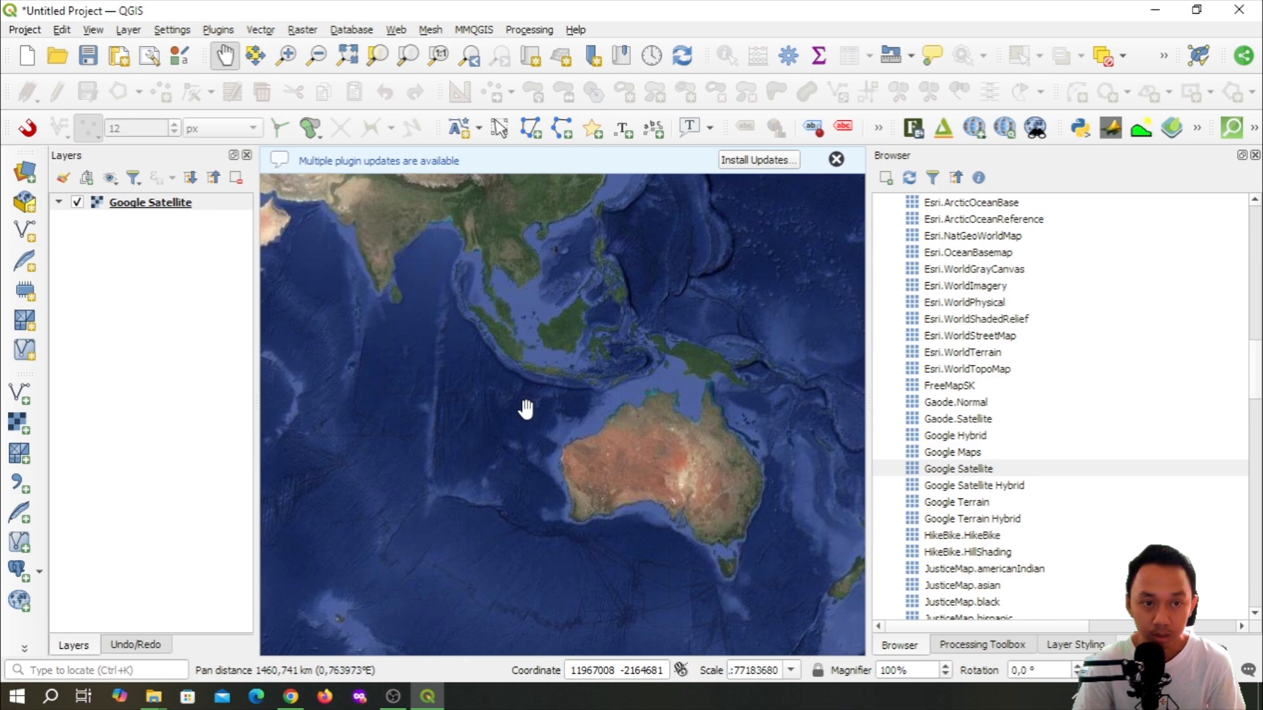
{"action": "scroll", "coordinate": [536, 381], "scroll_direction": "up", "scroll_amount": 1}
{"action": "scroll", "coordinate": [632, 385], "scroll_direction": "up", "scroll_amount": 2}
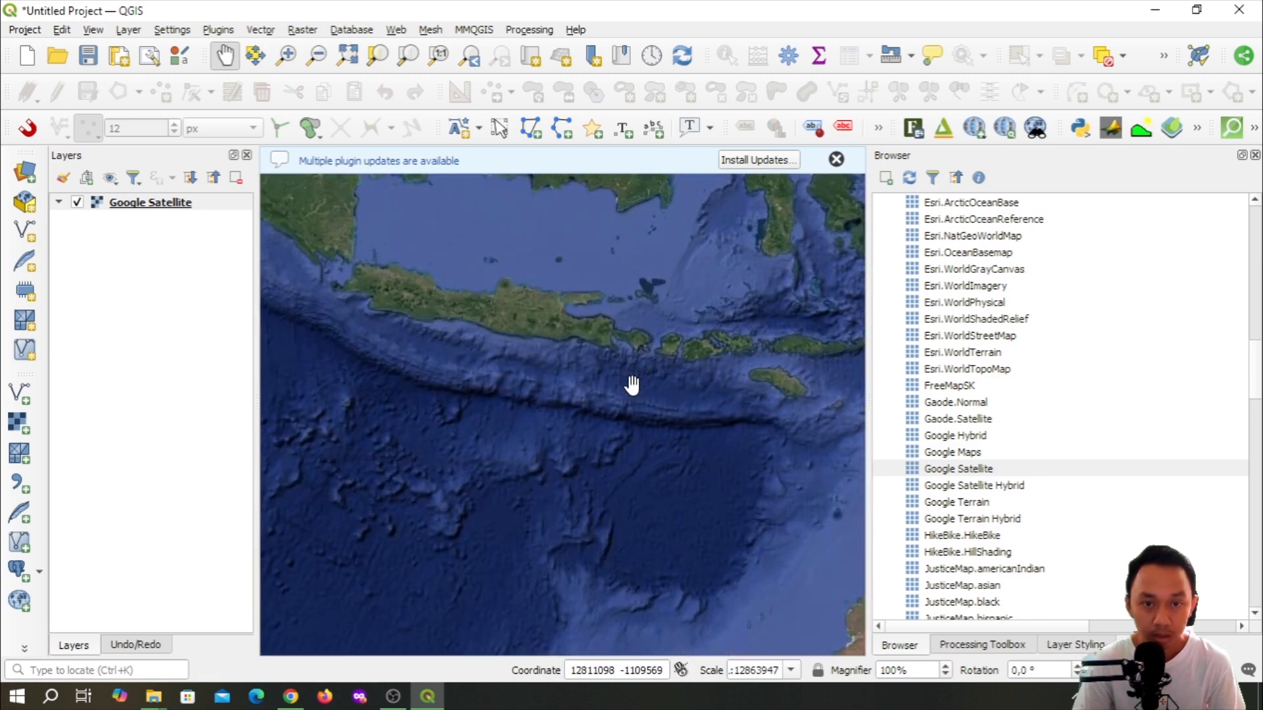
{"action": "left_click_drag", "start_coordinate": [600, 412], "coordinate": [544, 395]}
{"action": "scroll", "coordinate": [598, 402], "scroll_direction": "up", "scroll_amount": 2}
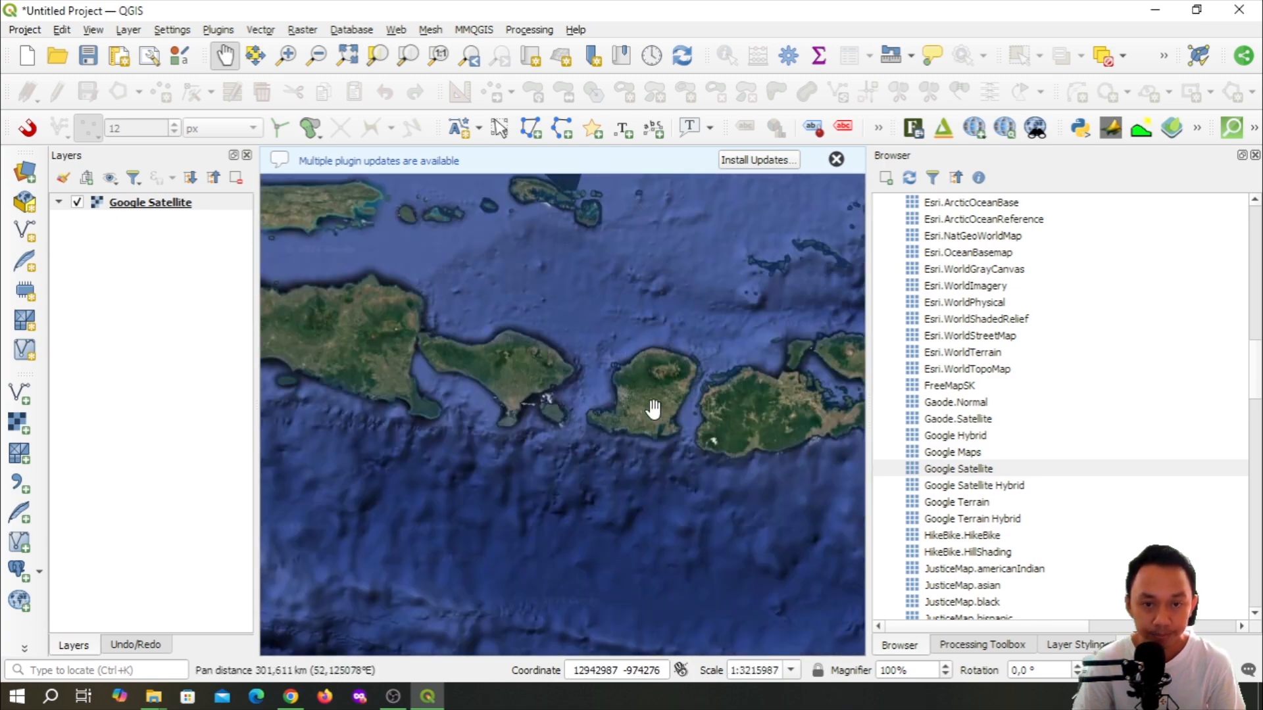
{"action": "left_click_drag", "start_coordinate": [653, 409], "coordinate": [544, 406]}
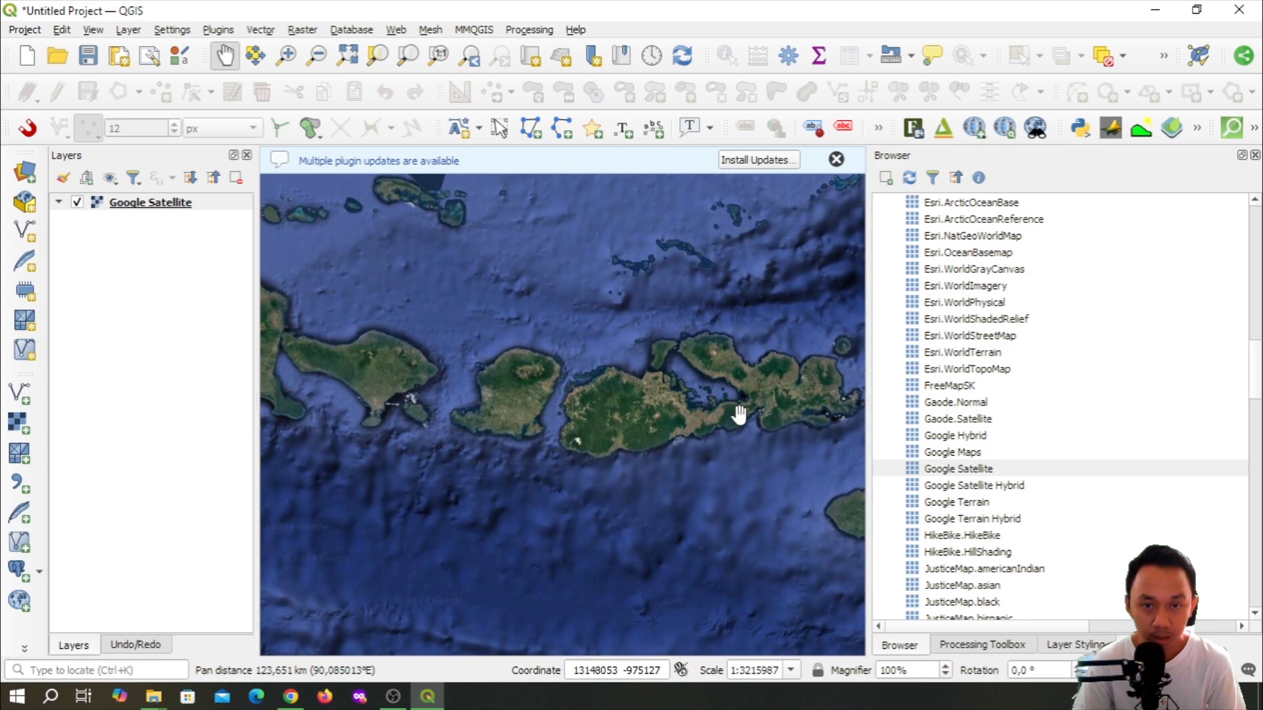
{"action": "left_click_drag", "start_coordinate": [739, 415], "coordinate": [614, 428]}
{"action": "scroll", "coordinate": [632, 389], "scroll_direction": "up", "scroll_amount": 3}
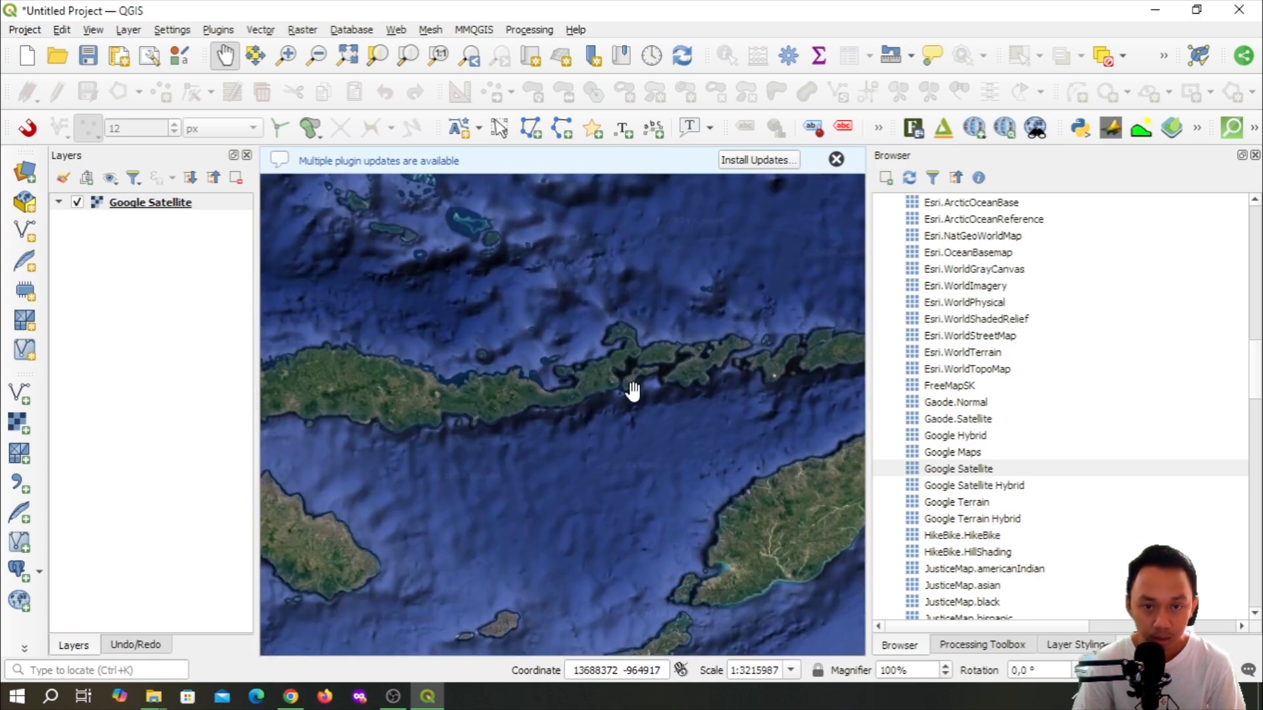
{"action": "scroll", "coordinate": [593, 365], "scroll_direction": "up", "scroll_amount": 2}
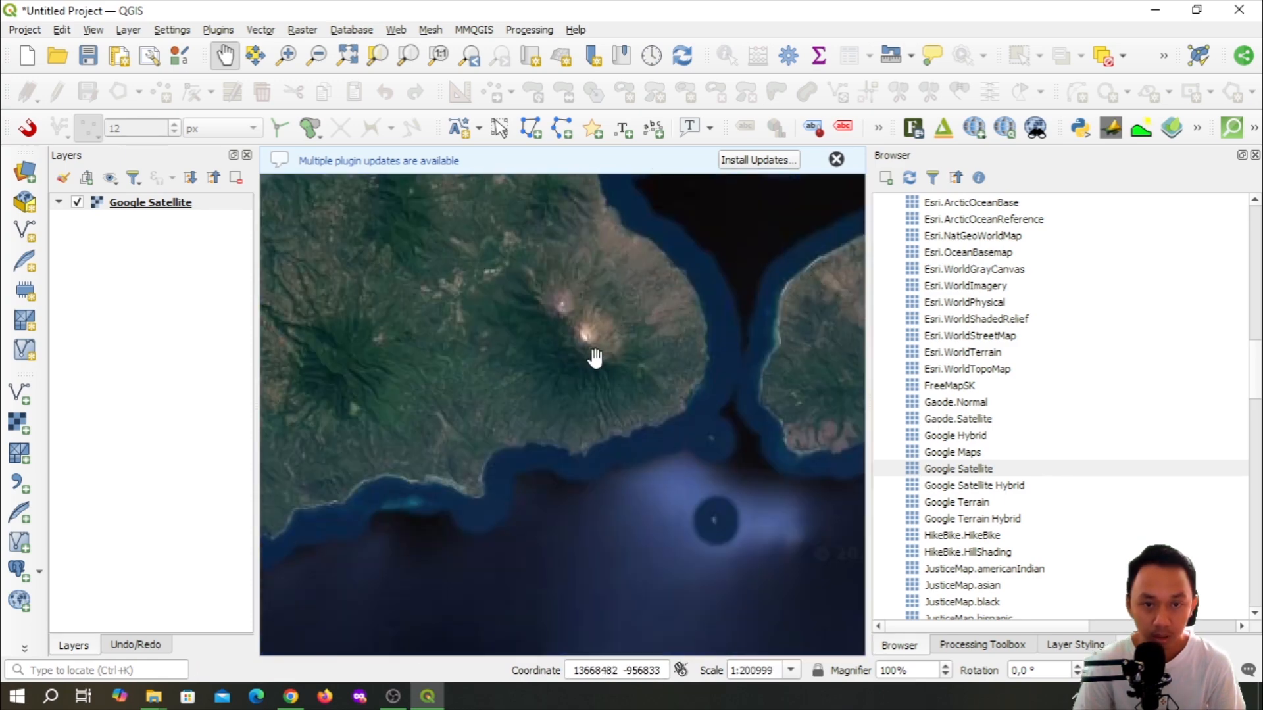
{"action": "left_click_drag", "start_coordinate": [571, 350], "coordinate": [568, 380]}
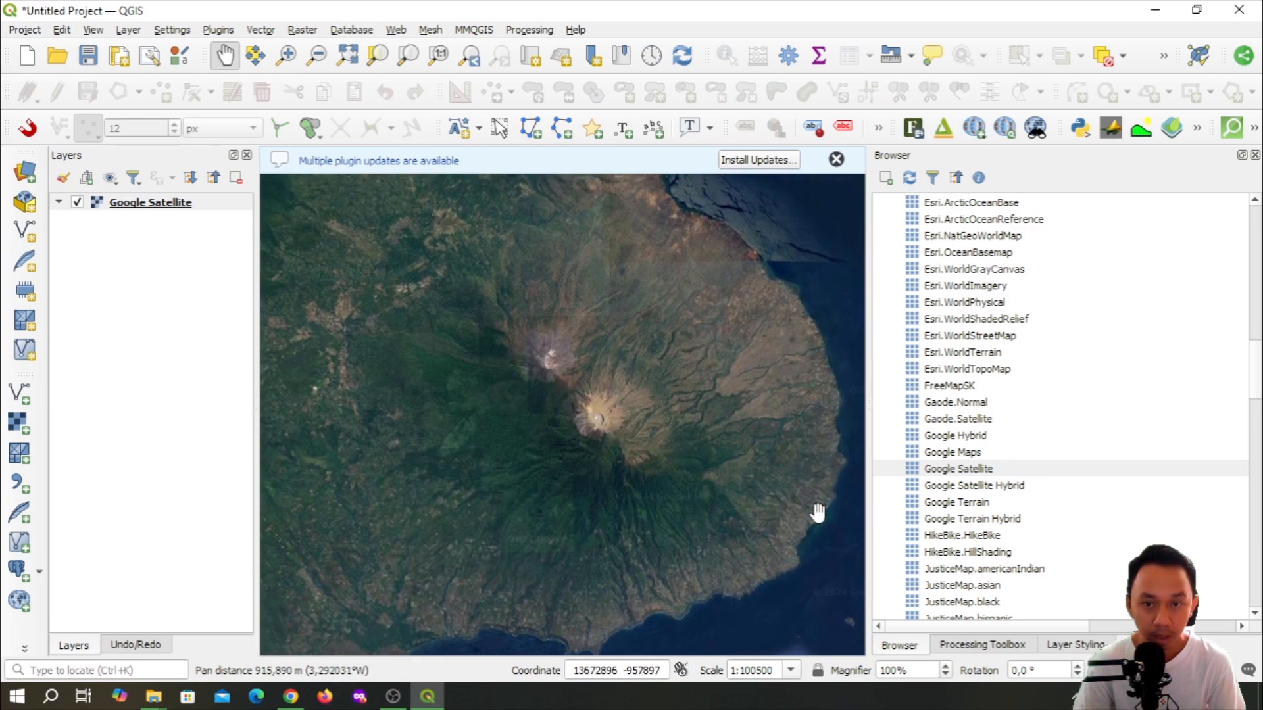
Add the Google Satellite Hybrid basemap above Google Satellite and check the place labels around Mount Lewotobi
{"action": "left_click", "coordinate": [974, 491]}
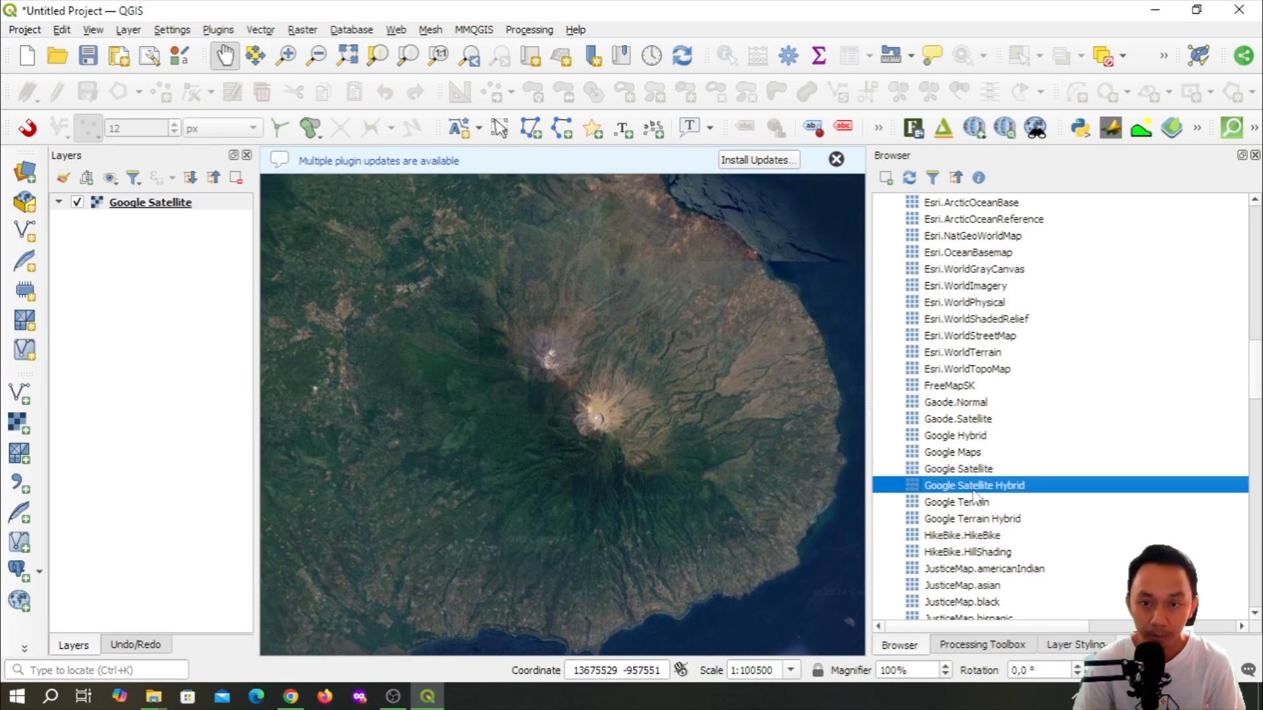
{"action": "scroll", "coordinate": [531, 426], "scroll_direction": "up", "scroll_amount": 1}
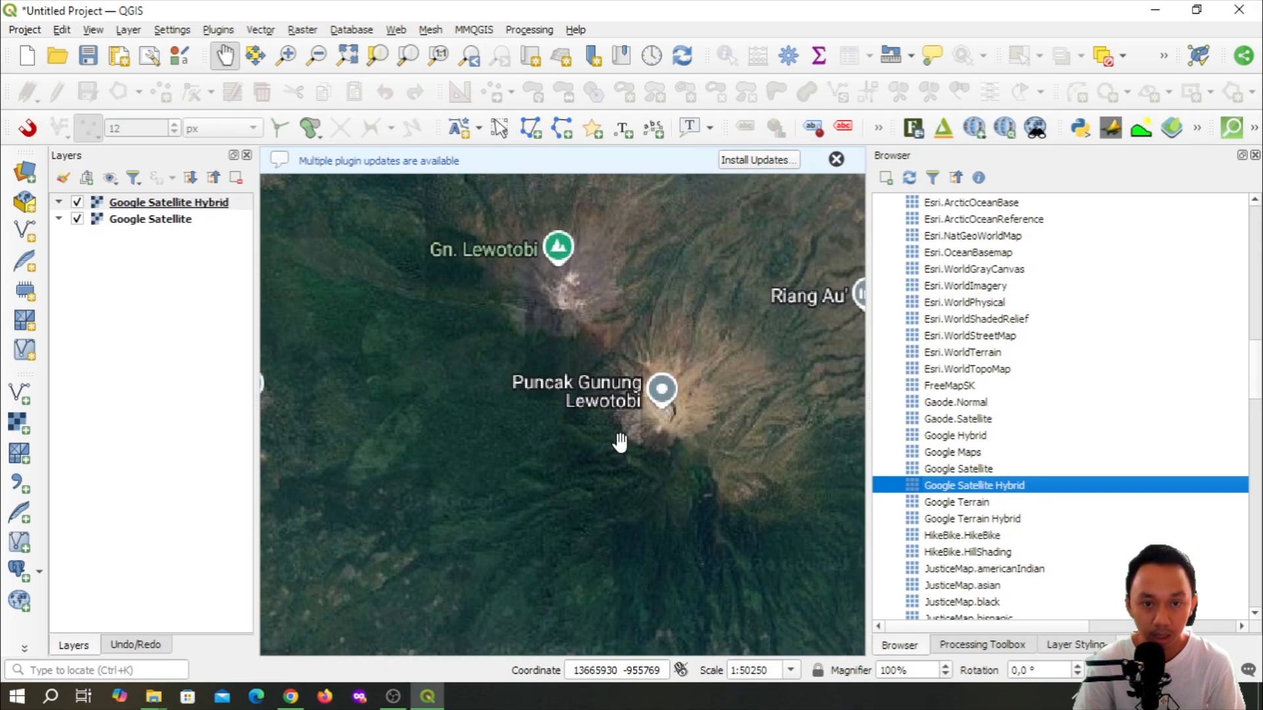
{"action": "left_click_drag", "start_coordinate": [587, 383], "coordinate": [558, 383]}
{"action": "scroll", "coordinate": [532, 368], "scroll_direction": "down", "scroll_amount": 1}
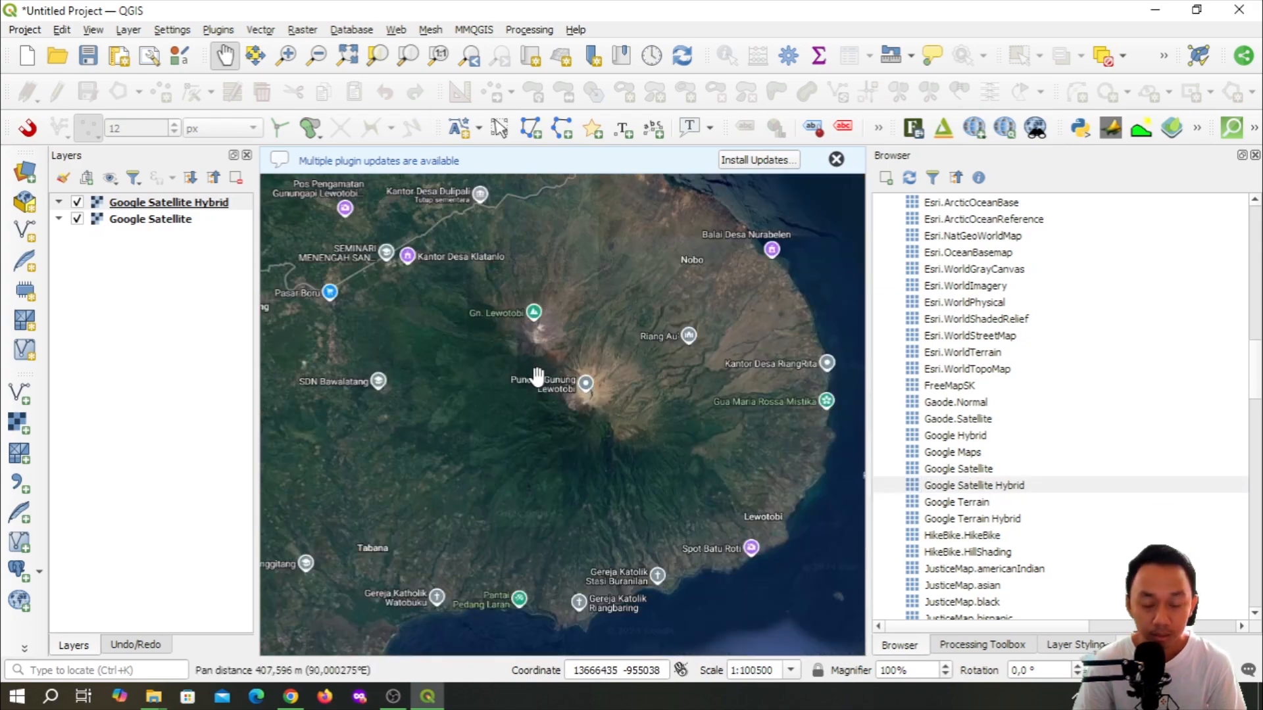
{"action": "left_click_drag", "start_coordinate": [461, 388], "coordinate": [493, 388]}
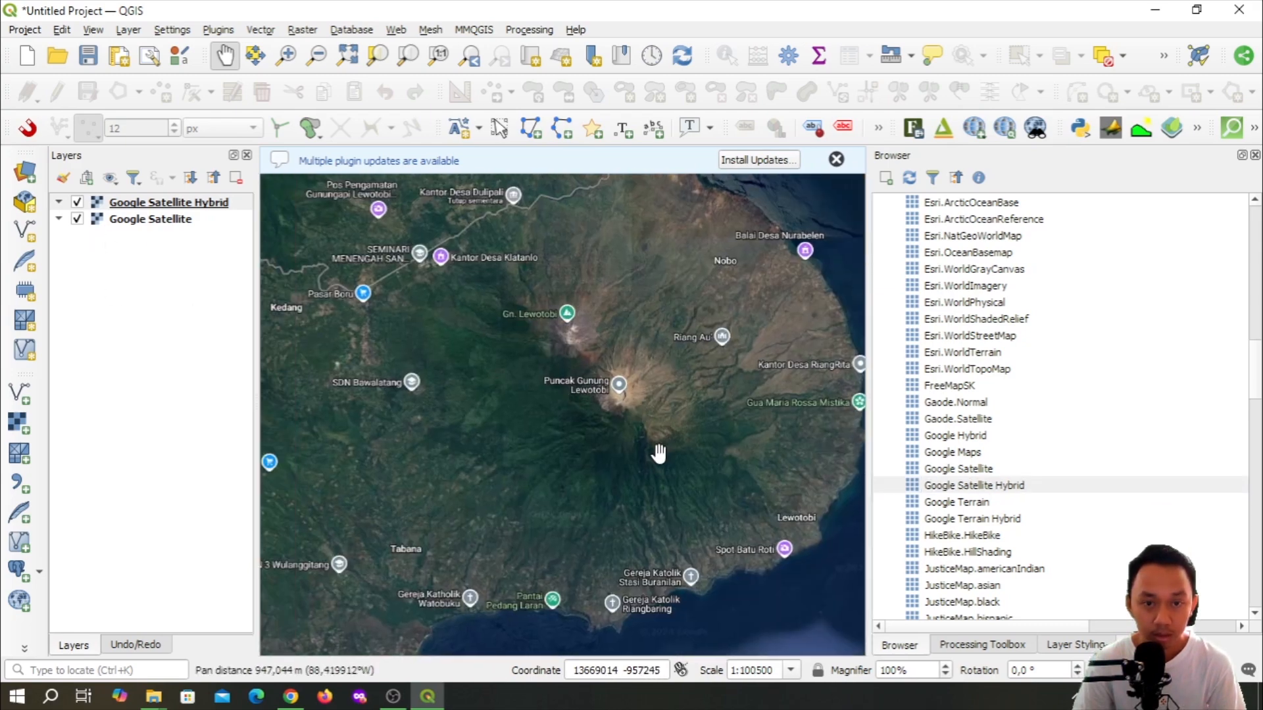
Dismiss the plugin update notice, open the Georeferencer, and minimize its window
{"action": "left_click", "coordinate": [836, 160]}
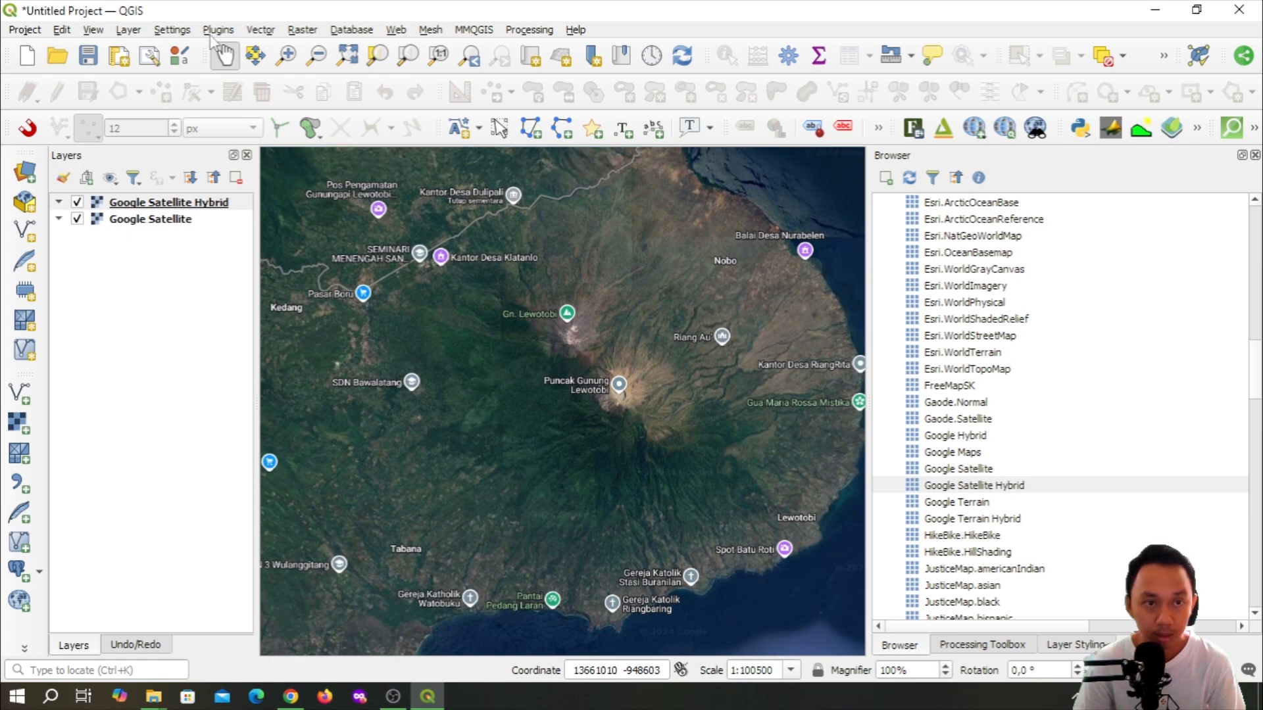
{"action": "left_click", "coordinate": [128, 30]}
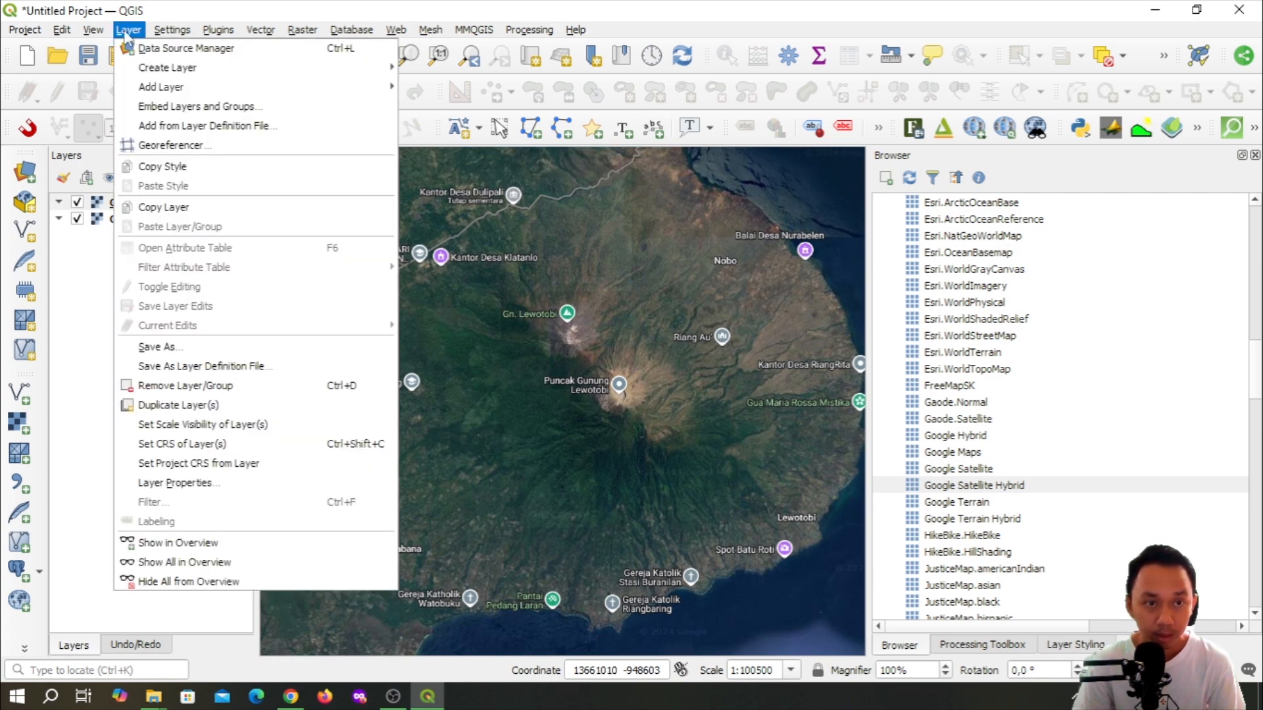
{"action": "left_click", "coordinate": [127, 31]}
{"action": "left_click", "coordinate": [127, 31]}
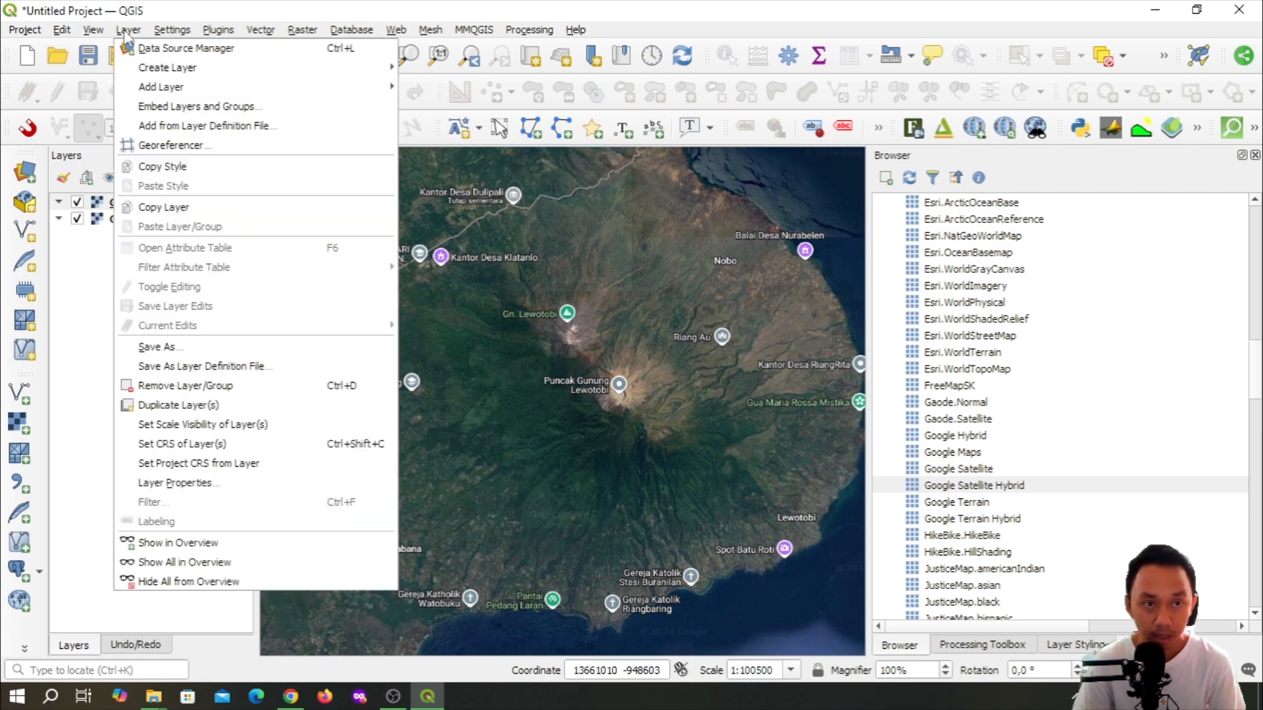
{"action": "left_click", "coordinate": [170, 147]}
{"action": "left_click", "coordinate": [1158, 15]}
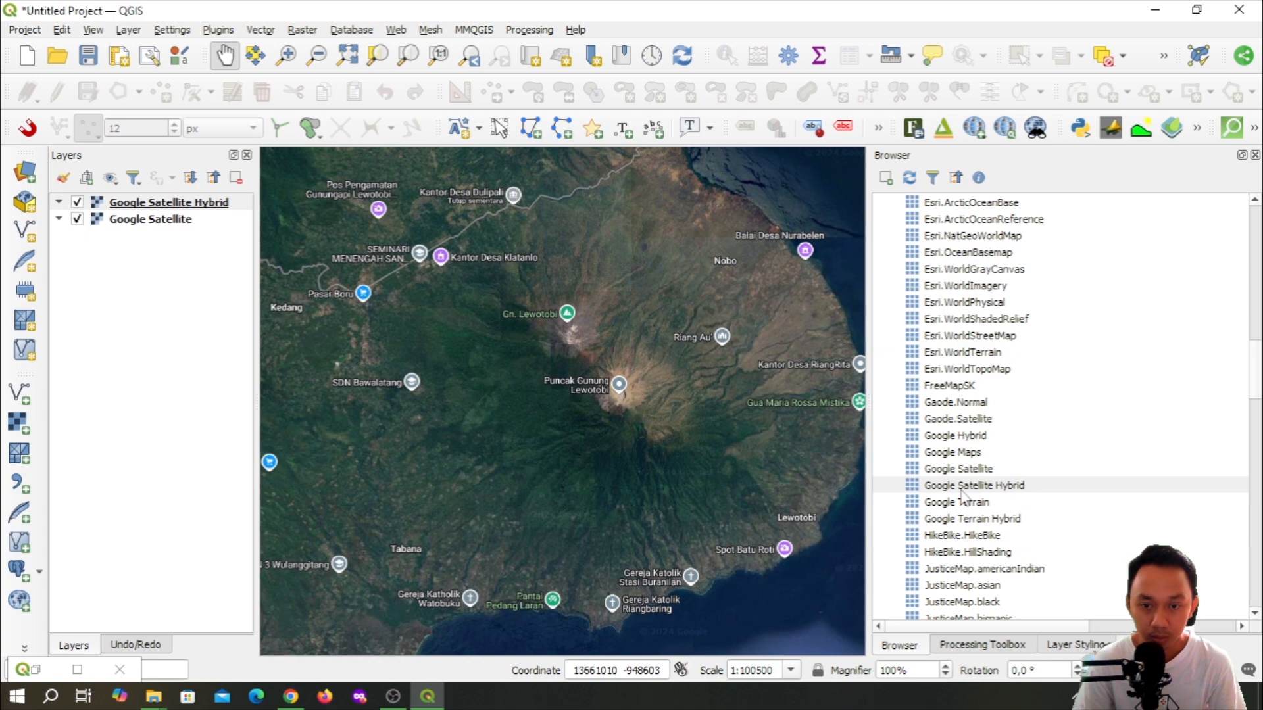
Expand the D:\Data Spasial favorite through Kebencanaan and Gunung Api to the inner Rawan Bencana GA folder
{"action": "scroll", "coordinate": [963, 495], "scroll_direction": "up", "scroll_amount": 15}
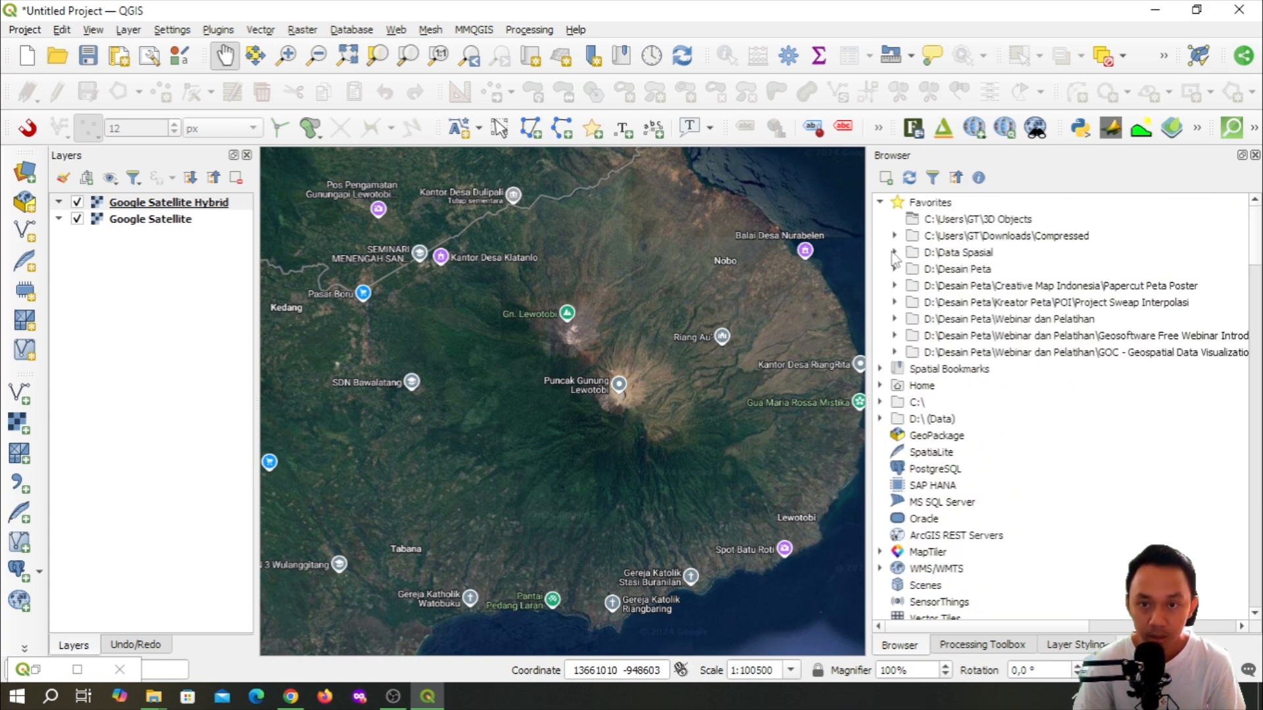
{"action": "left_click", "coordinate": [894, 253]}
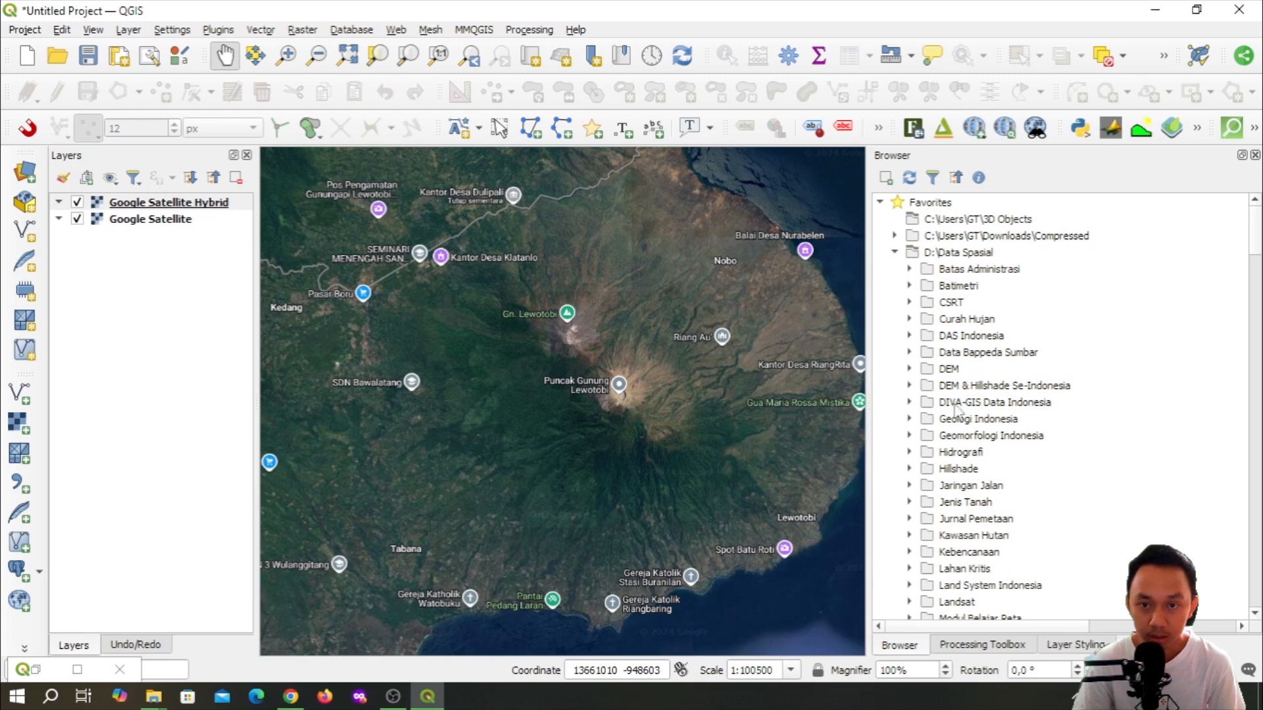
{"action": "scroll", "coordinate": [957, 412], "scroll_direction": "down", "scroll_amount": 4}
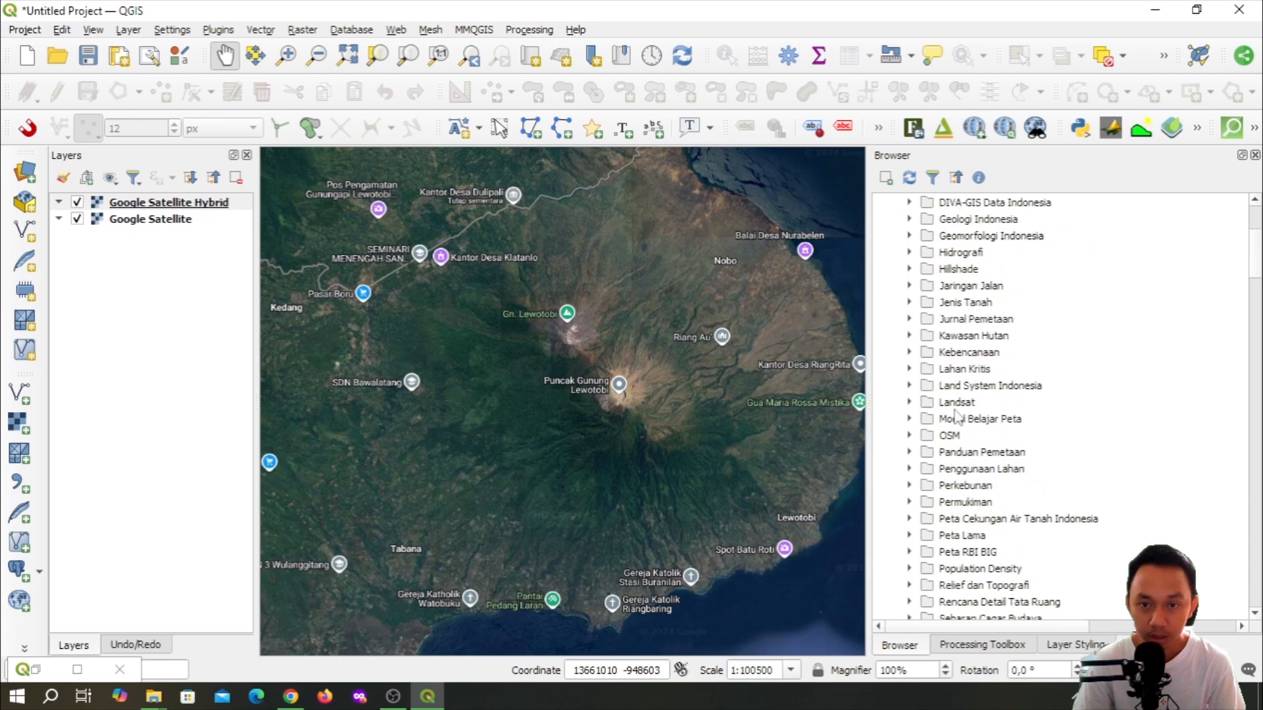
{"action": "left_click", "coordinate": [910, 352]}
{"action": "left_click", "coordinate": [925, 385]}
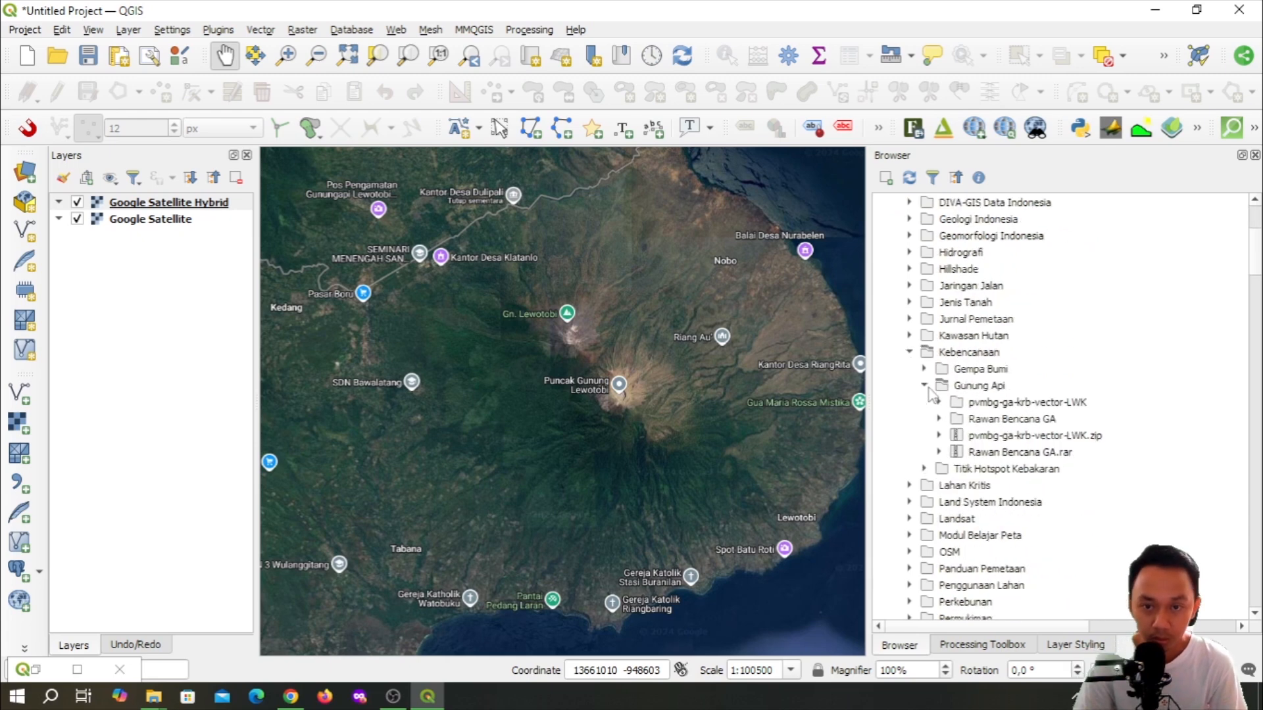
{"action": "left_click", "coordinate": [939, 419]}
{"action": "scroll", "coordinate": [1030, 461], "scroll_direction": "down", "scroll_amount": 1}
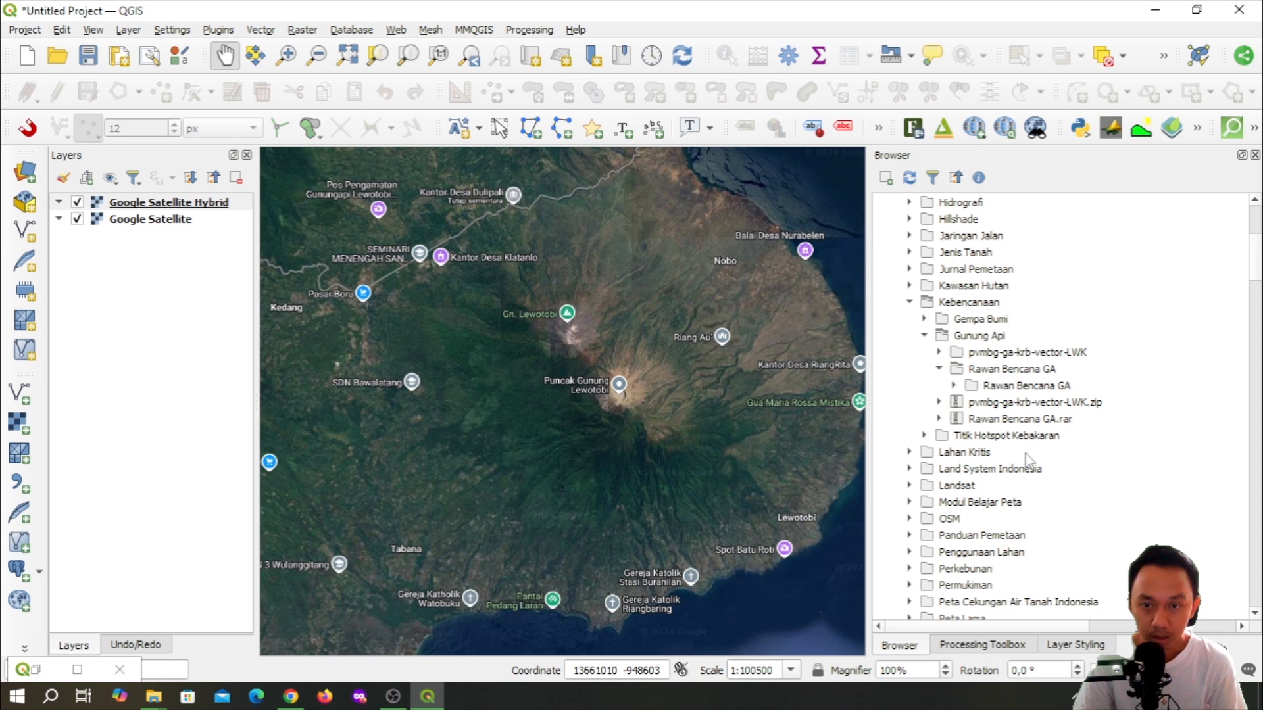
{"action": "left_click", "coordinate": [954, 385]}
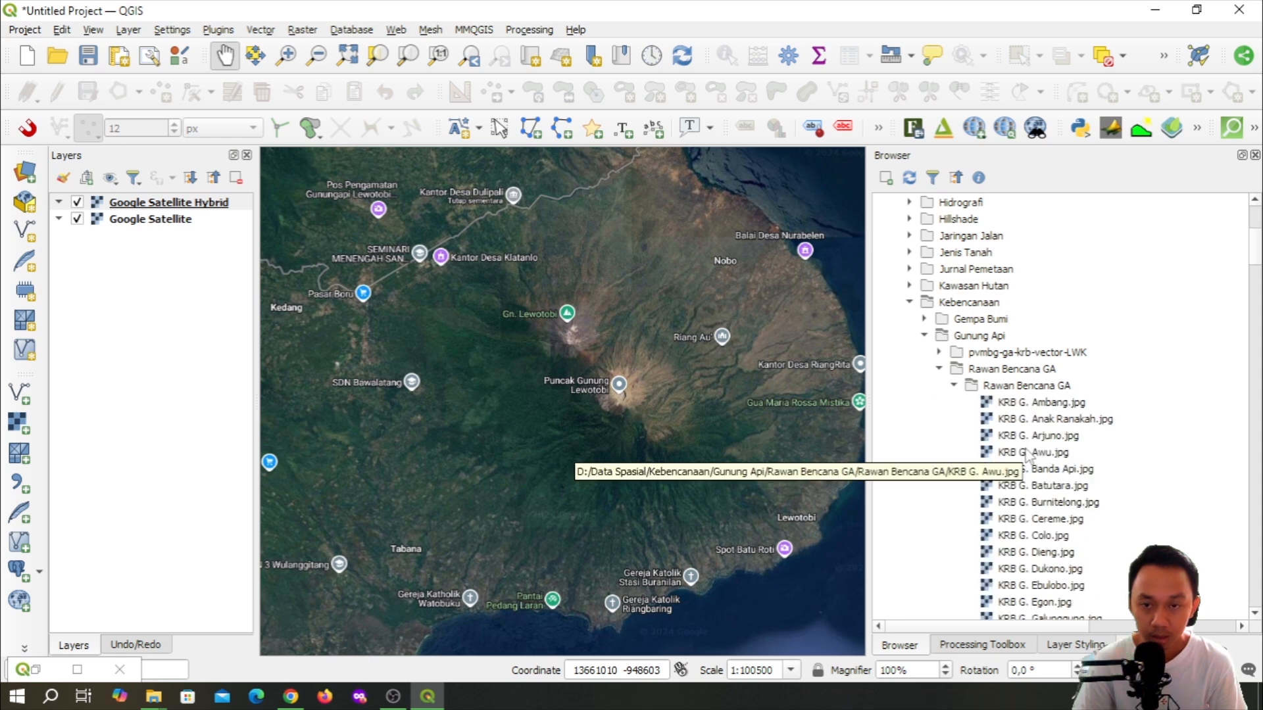
Add KRB G. Lewotobi.jpg to the project as a raster layer and zoom to its full extent
{"action": "scroll", "coordinate": [1073, 519], "scroll_direction": "down", "scroll_amount": 3}
{"action": "scroll", "coordinate": [1077, 527], "scroll_direction": "down", "scroll_amount": 7}
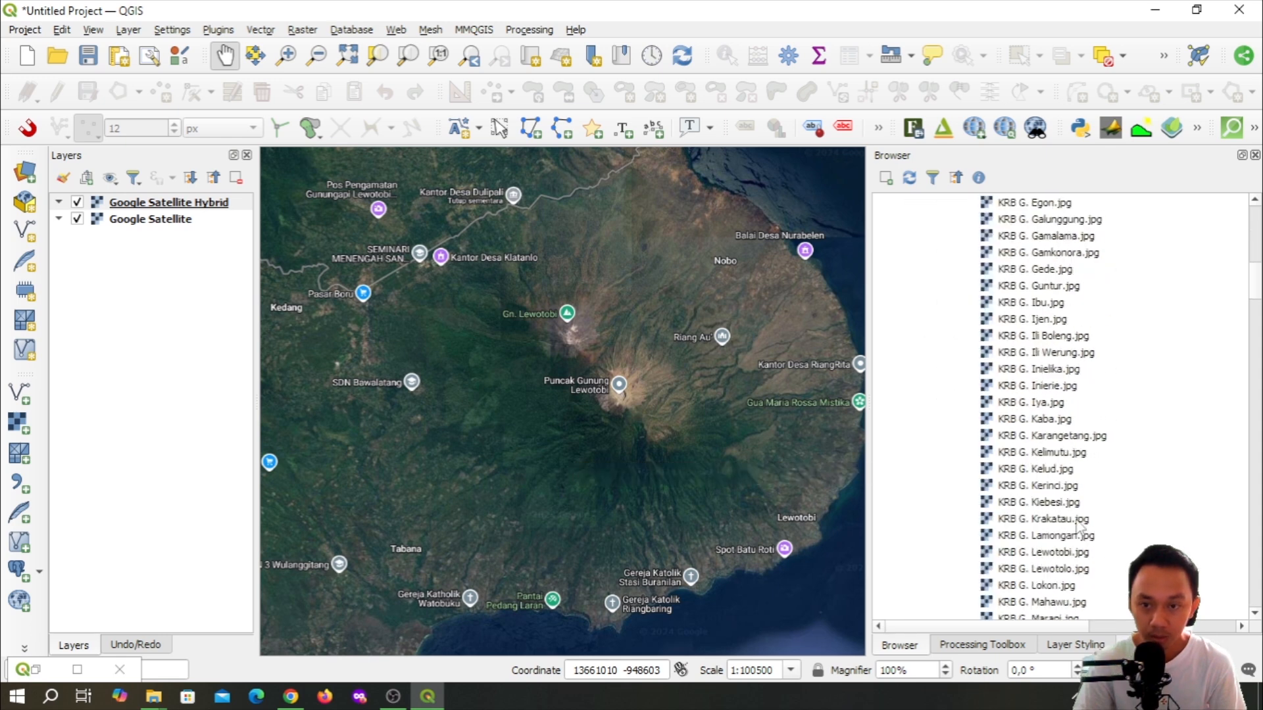
{"action": "double_click", "coordinate": [1051, 454]}
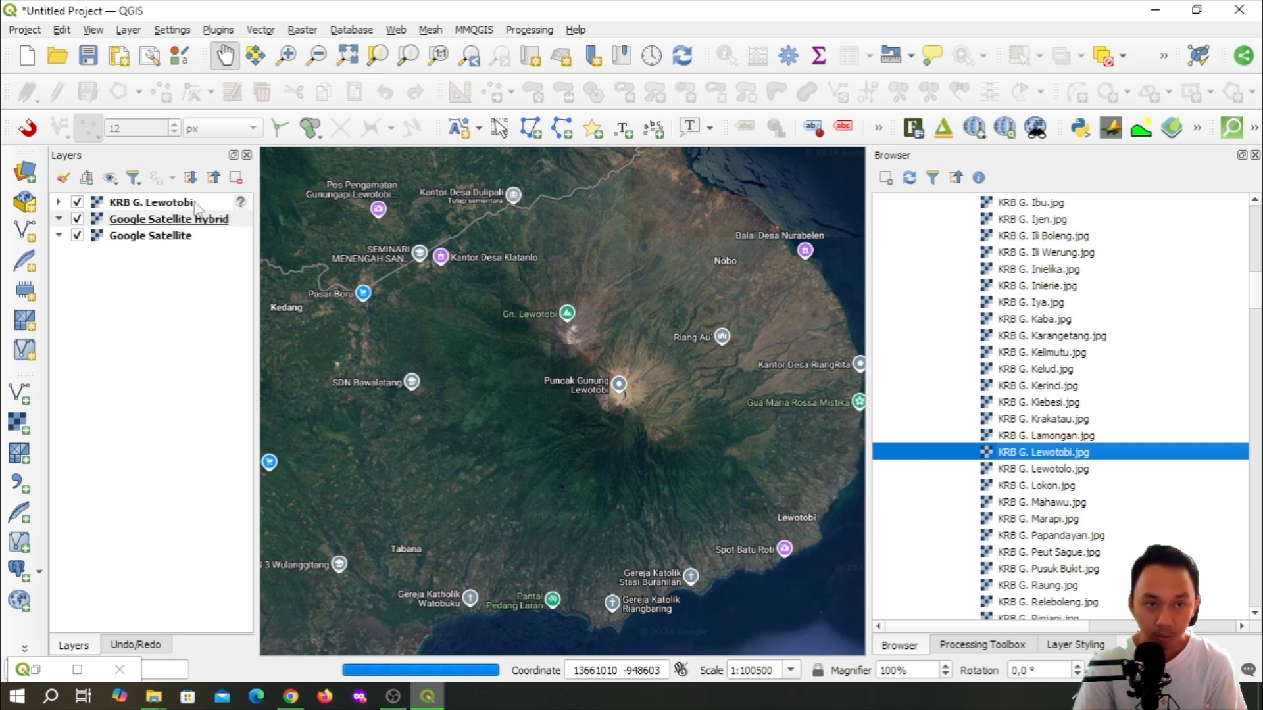
{"action": "right_click", "coordinate": [197, 205]}
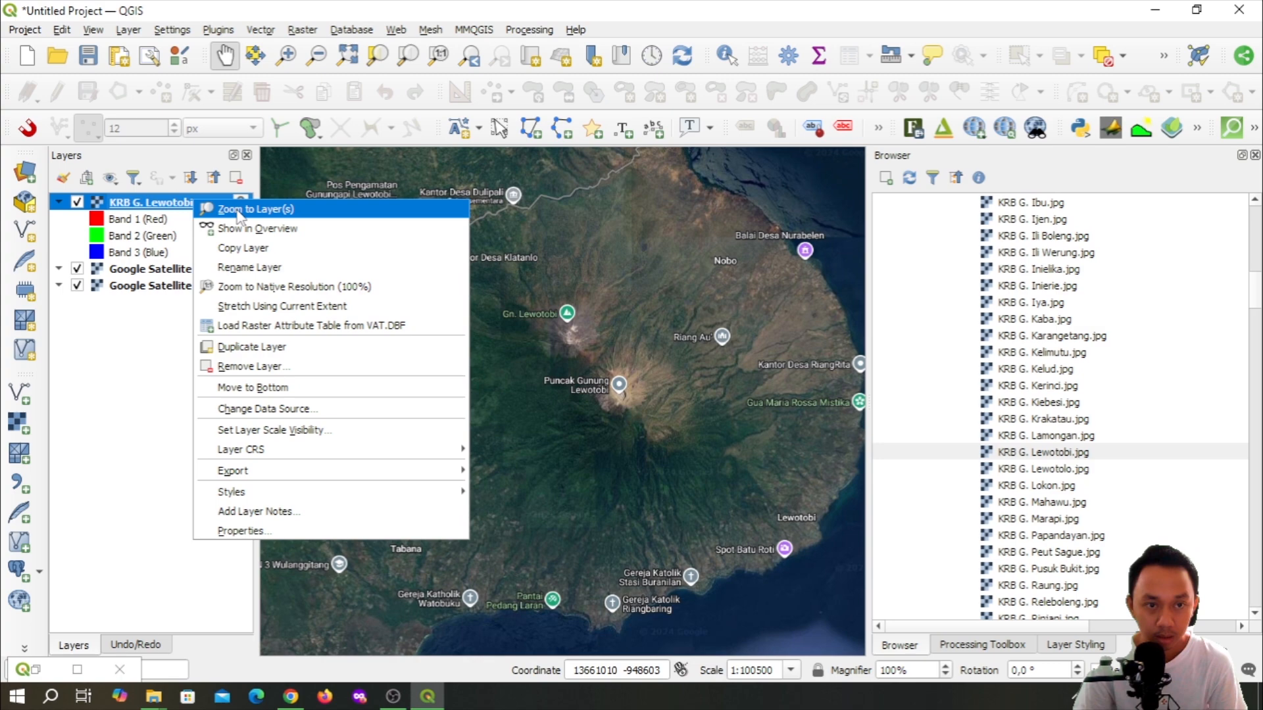
{"action": "left_click", "coordinate": [240, 211]}
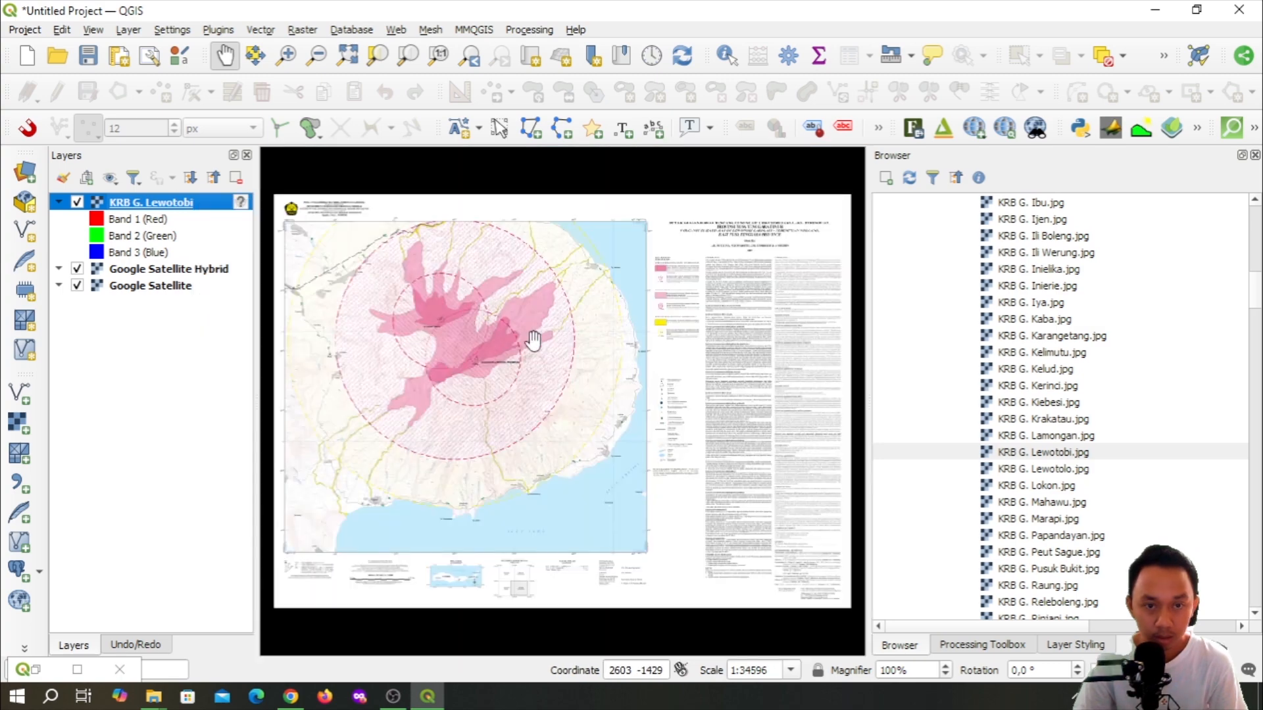
Return the map view to the Google Satellite Hybrid layer and frame Mount Lewotobi in East Nusa Tenggara again
{"action": "right_click", "coordinate": [152, 272]}
{"action": "left_click", "coordinate": [160, 277]}
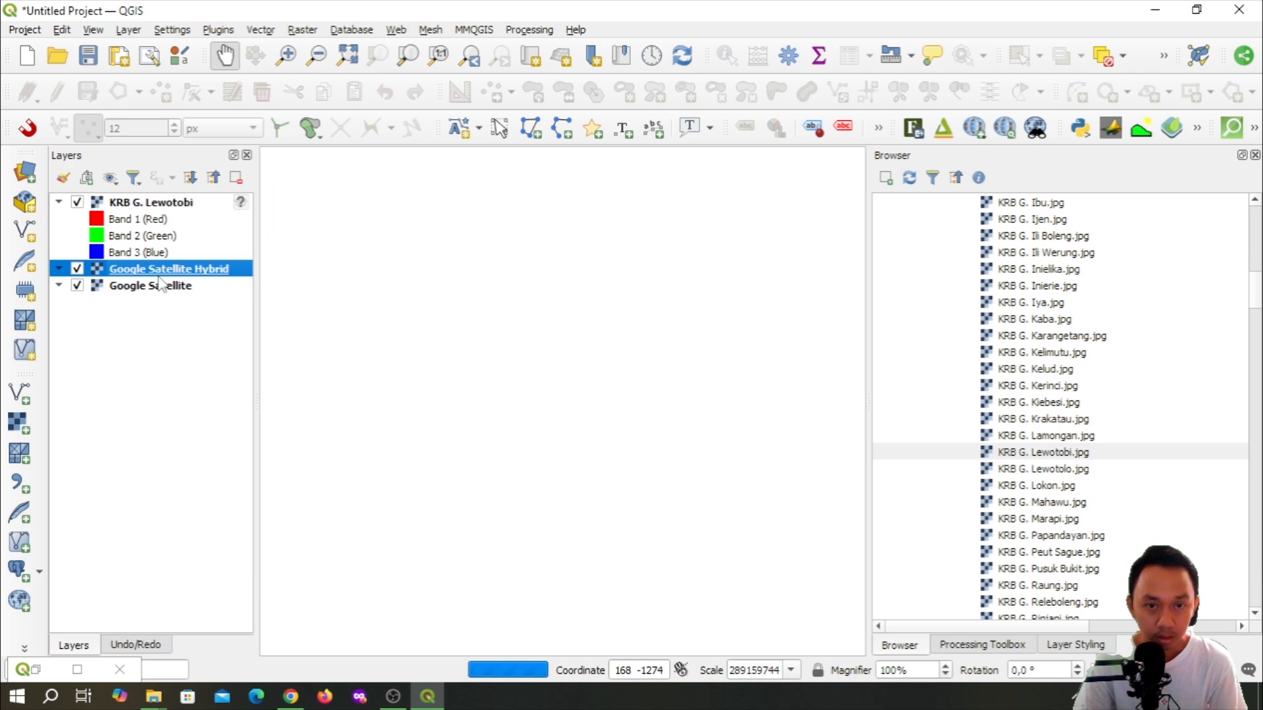
{"action": "scroll", "coordinate": [776, 394], "scroll_direction": "up", "scroll_amount": 5}
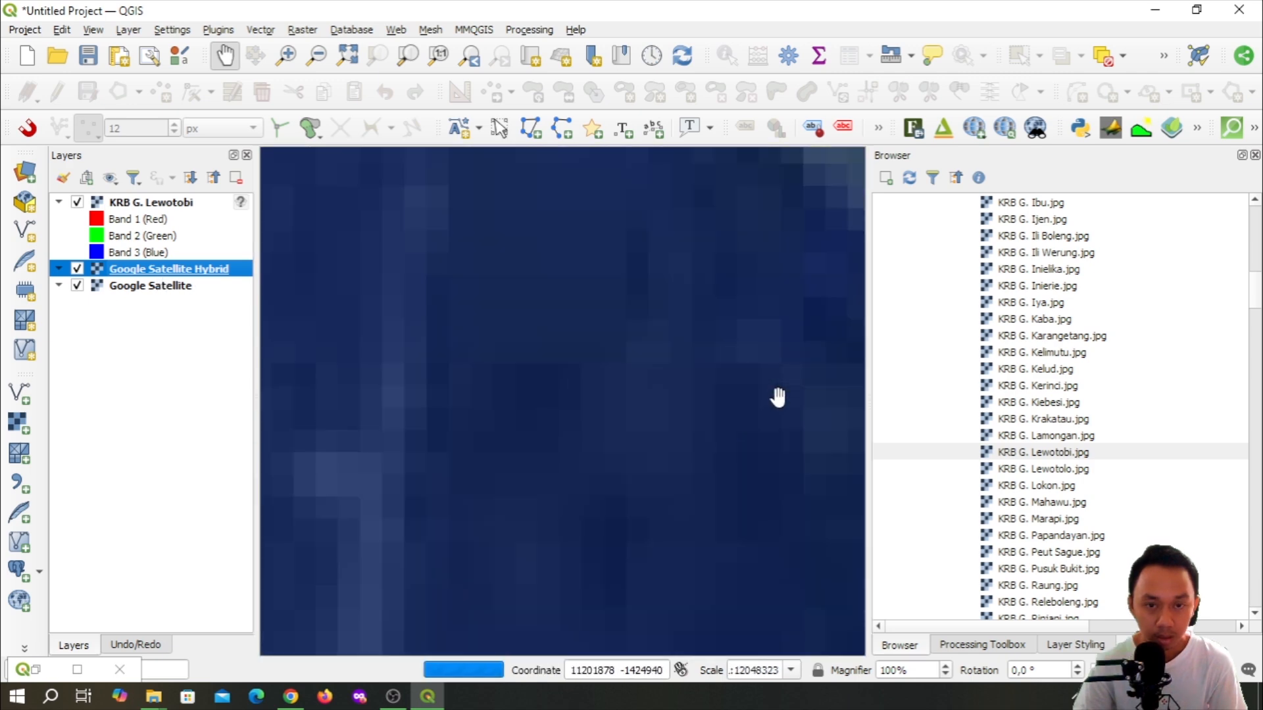
{"action": "left_click_drag", "start_coordinate": [775, 396], "coordinate": [251, 391]}
{"action": "left_click_drag", "start_coordinate": [755, 345], "coordinate": [513, 447]}
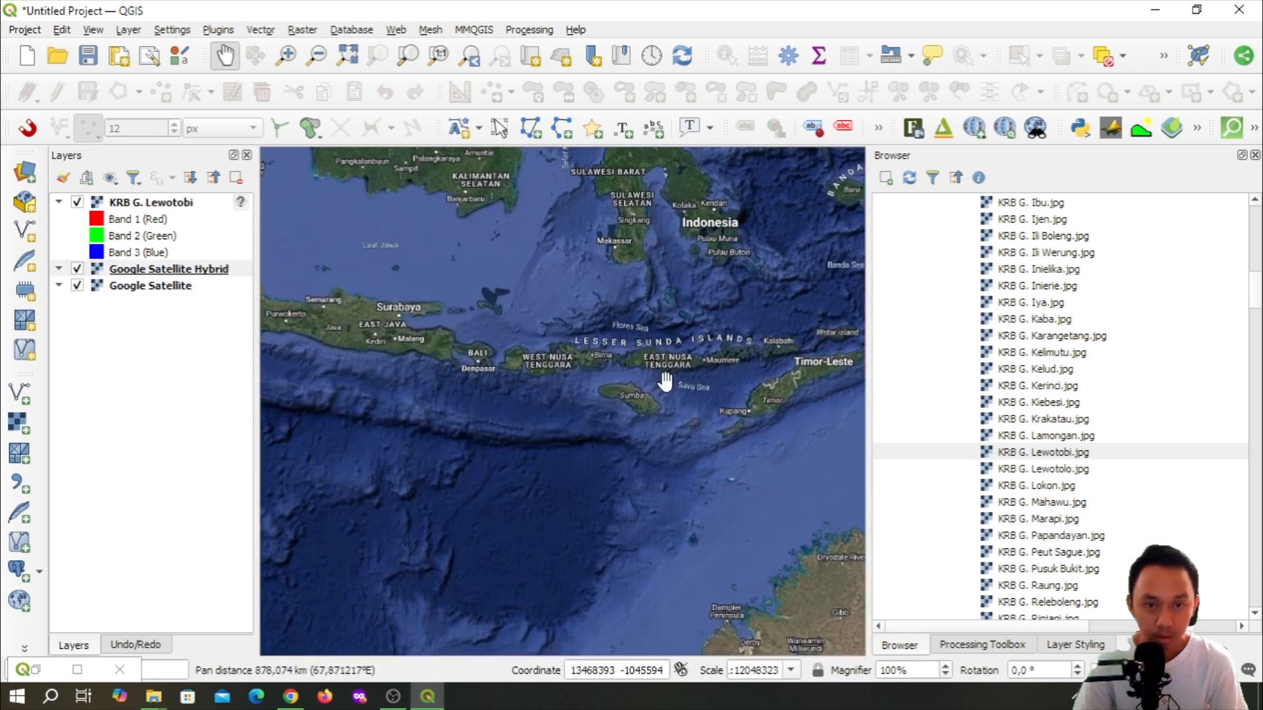
{"action": "scroll", "coordinate": [606, 361], "scroll_direction": "up", "scroll_amount": 1}
{"action": "scroll", "coordinate": [618, 290], "scroll_direction": "up", "scroll_amount": 1}
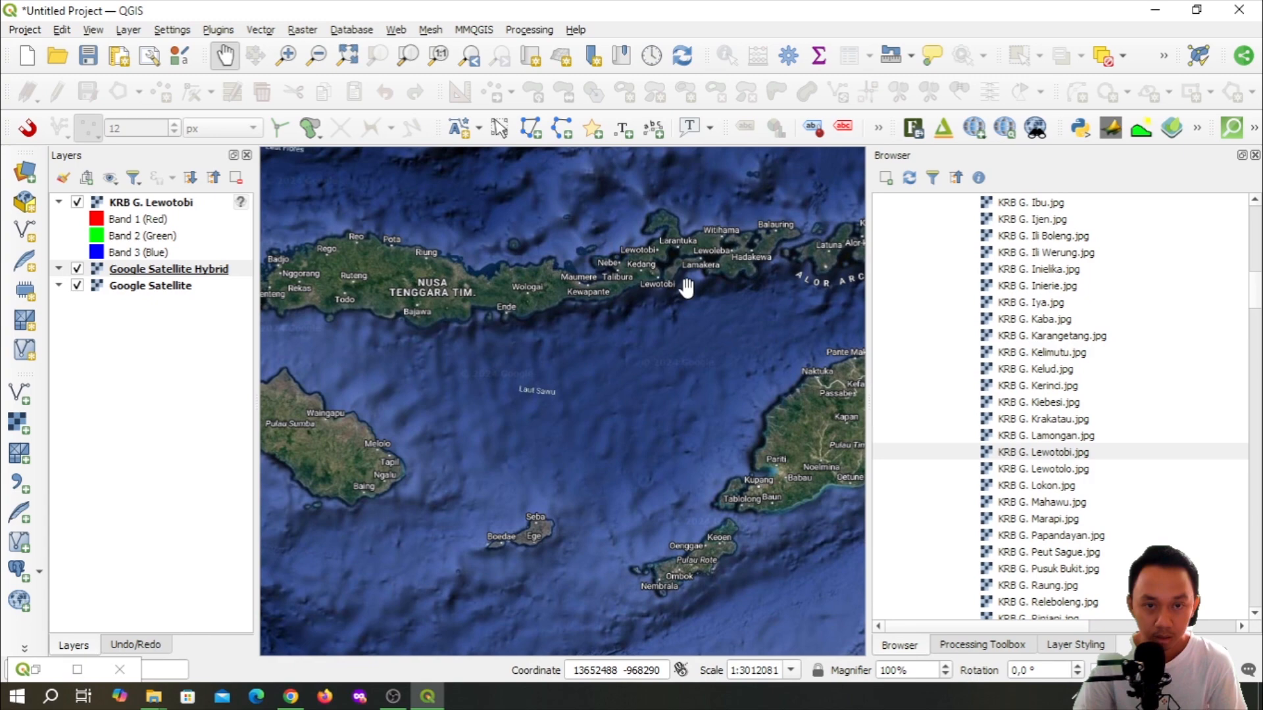
{"action": "left_click_drag", "start_coordinate": [685, 285], "coordinate": [666, 307]}
{"action": "scroll", "coordinate": [667, 307], "scroll_direction": "up", "scroll_amount": 2}
{"action": "scroll", "coordinate": [594, 268], "scroll_direction": "up", "scroll_amount": 2}
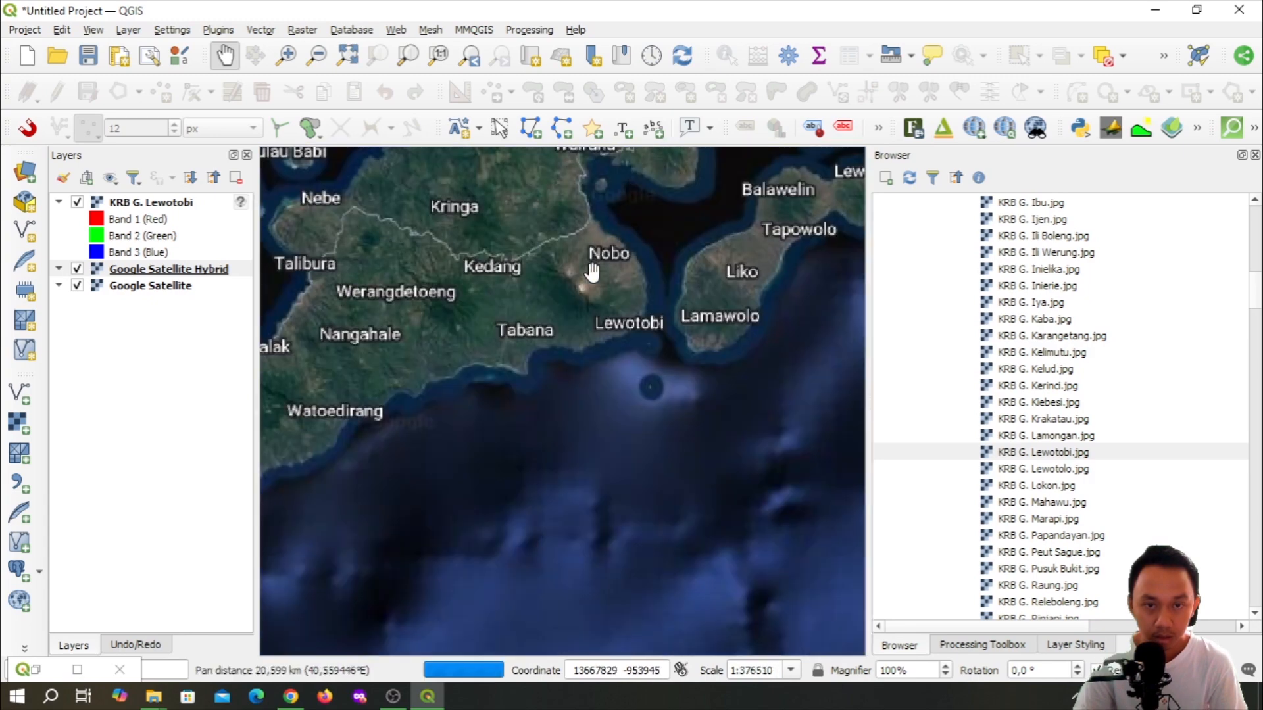
{"action": "left_click_drag", "start_coordinate": [594, 274], "coordinate": [556, 369]}
{"action": "scroll", "coordinate": [556, 370], "scroll_direction": "up", "scroll_amount": 1}
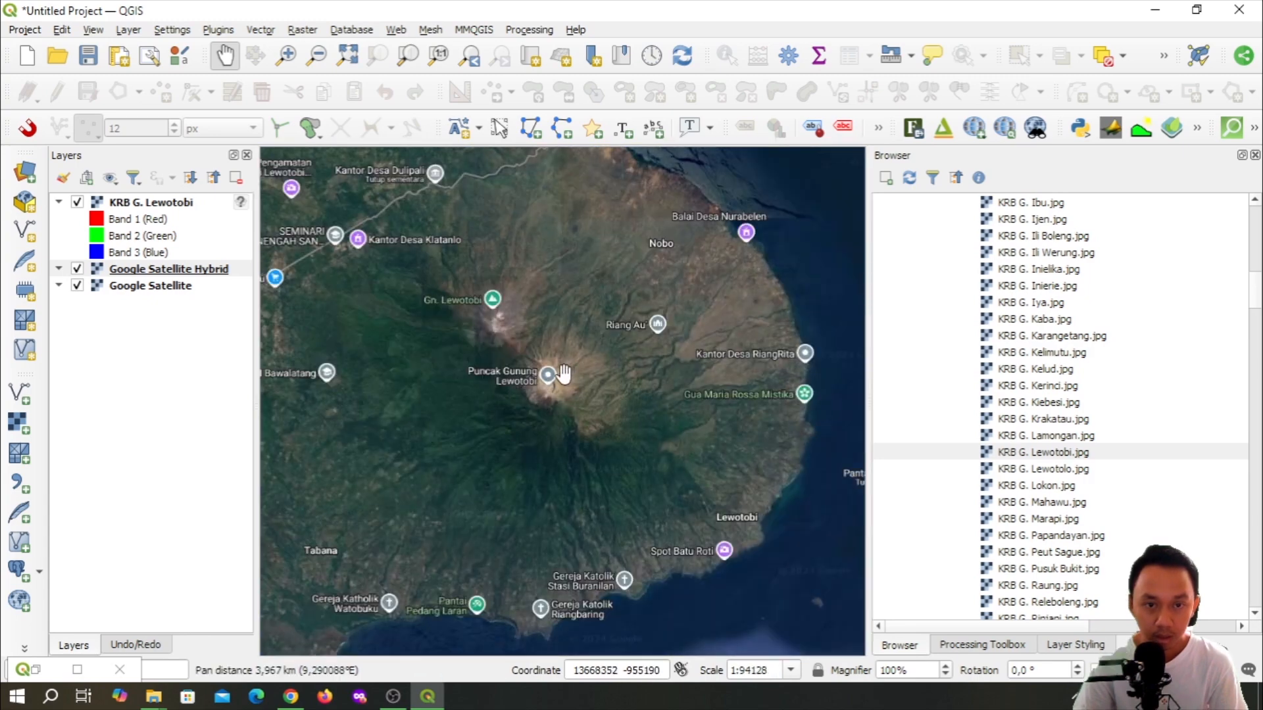
Restore the Georeferencer and load KRB G. Lewotobi.jpg from Data Spasial\Kebencanaan\Gunung Api\Rawan Bencana GA\Rawan Bencana GA on drive D
{"action": "left_click", "coordinate": [79, 670]}
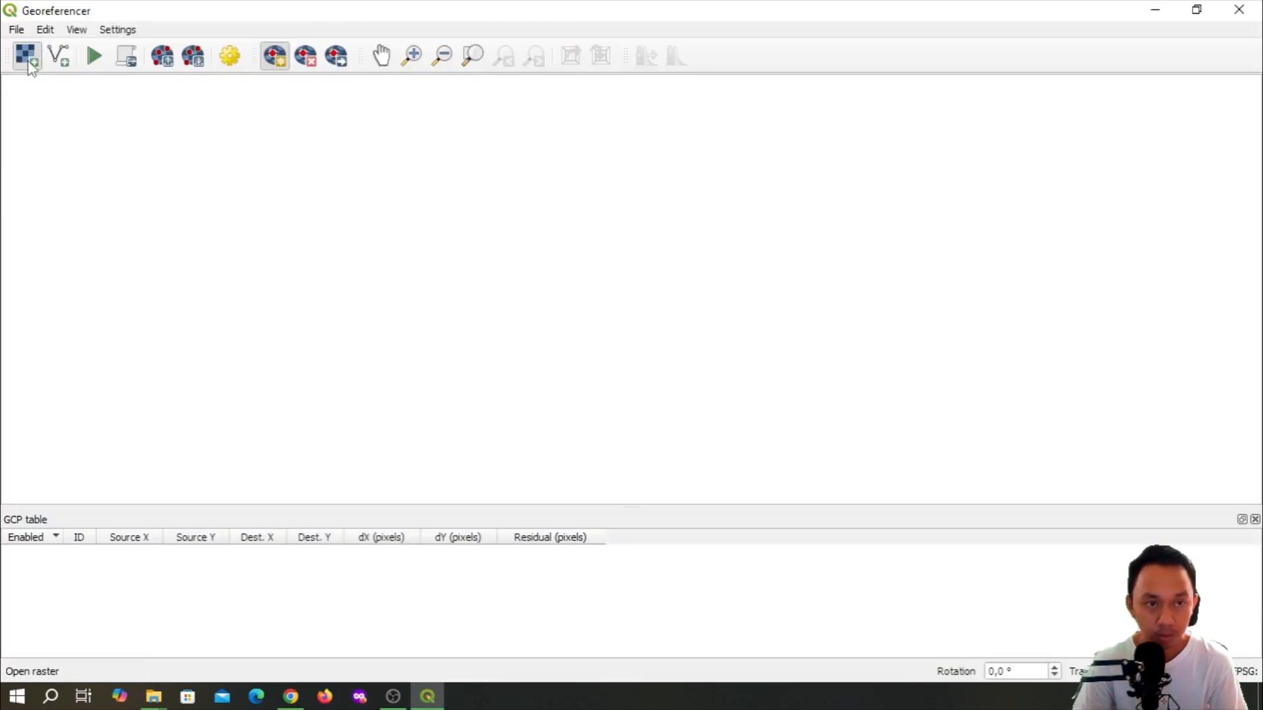
{"action": "left_click", "coordinate": [26, 55]}
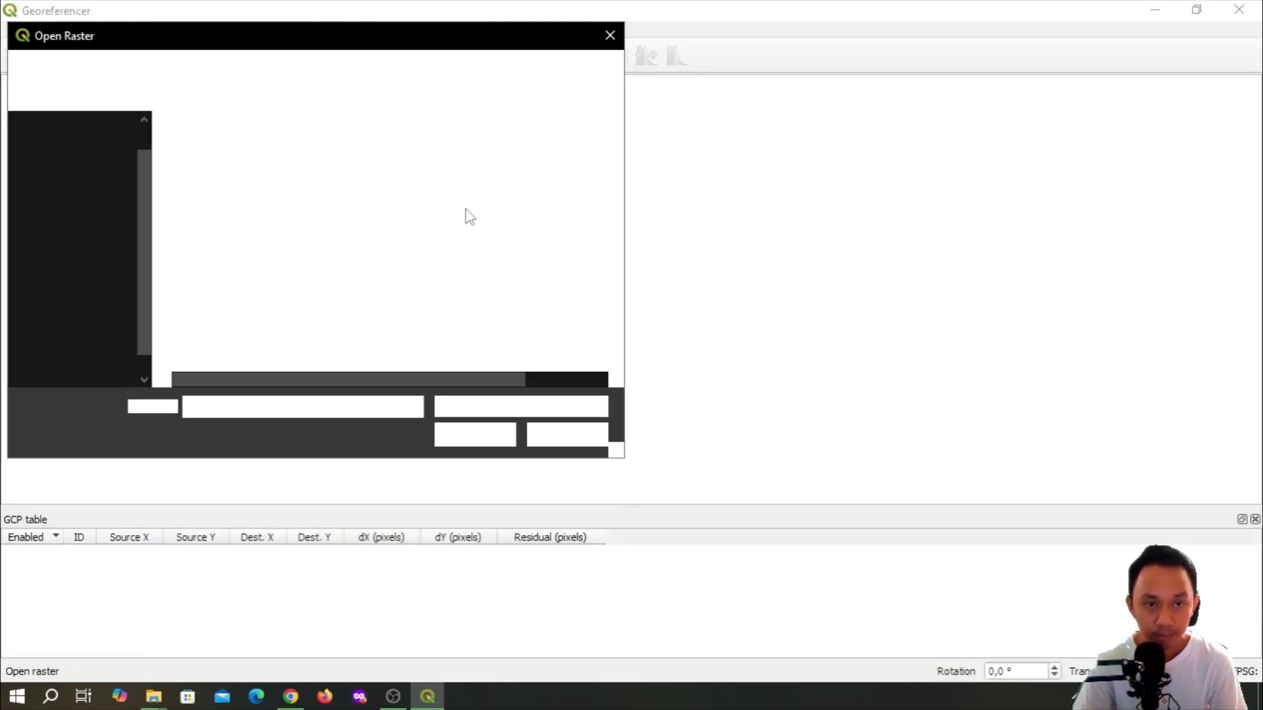
{"action": "left_click", "coordinate": [97, 362]}
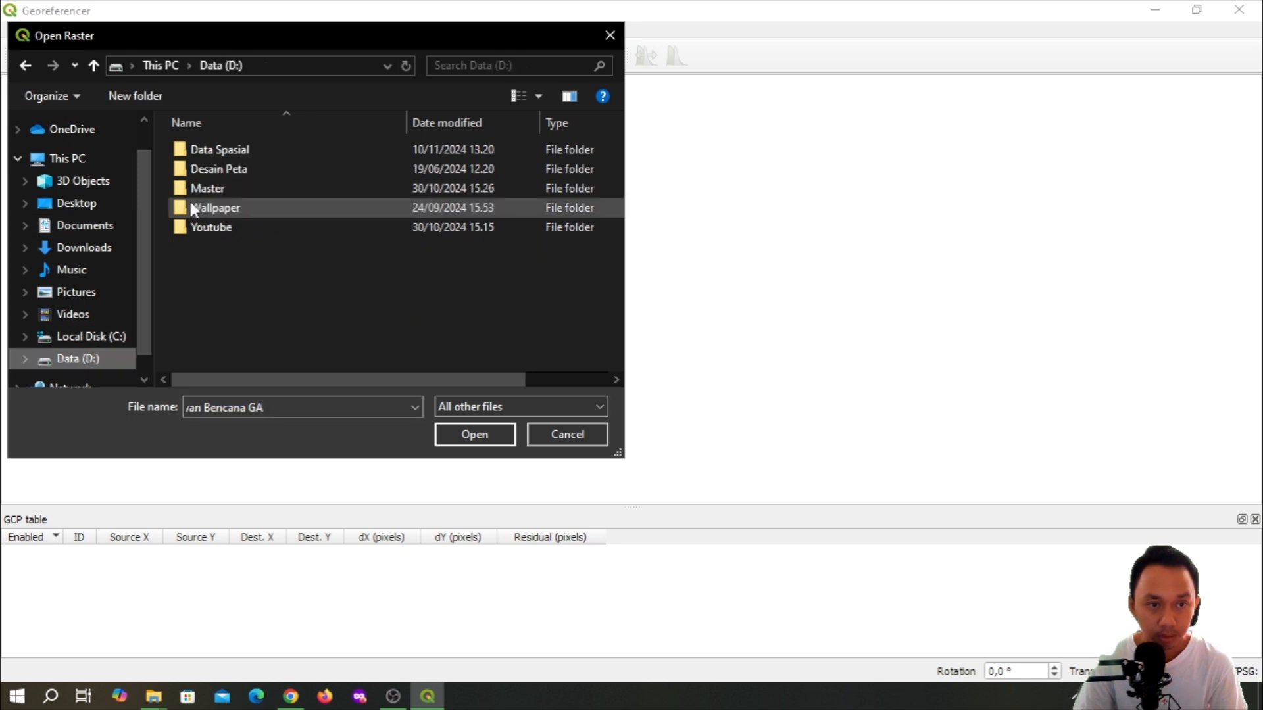
{"action": "double_click", "coordinate": [214, 151]}
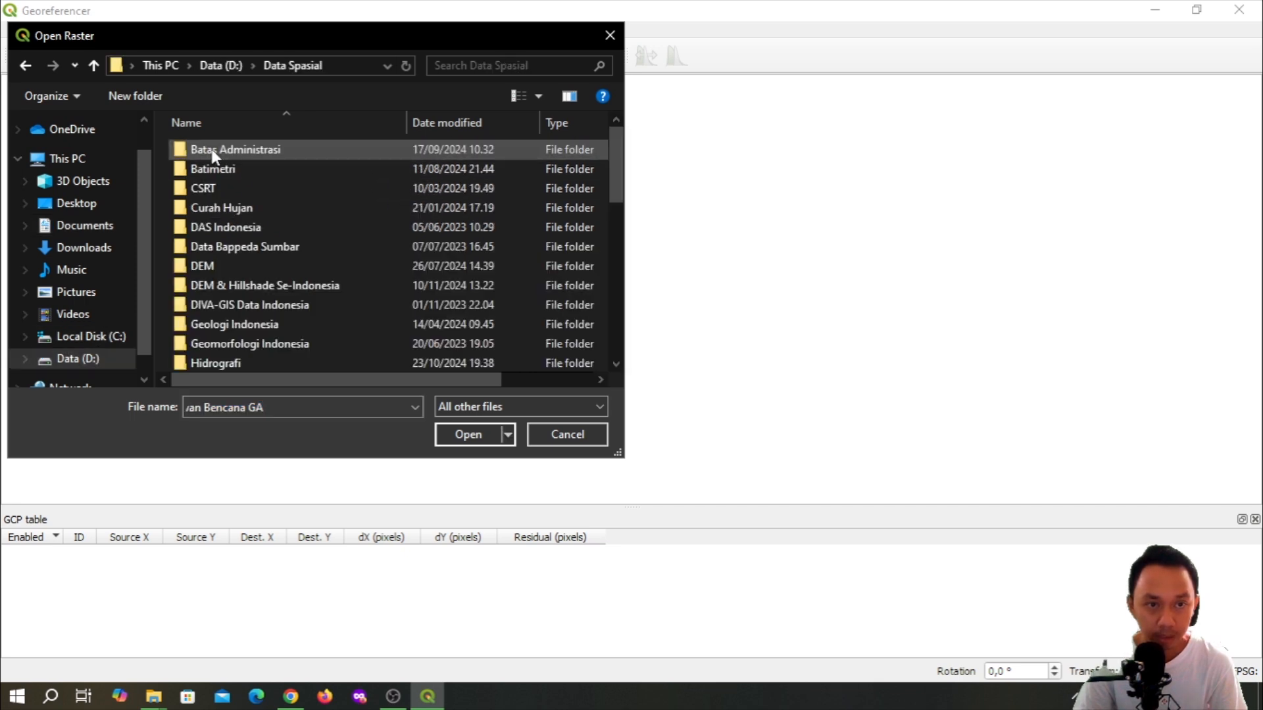
{"action": "scroll", "coordinate": [226, 246], "scroll_direction": "down", "scroll_amount": 1}
{"action": "scroll", "coordinate": [226, 246], "scroll_direction": "down", "scroll_amount": 2}
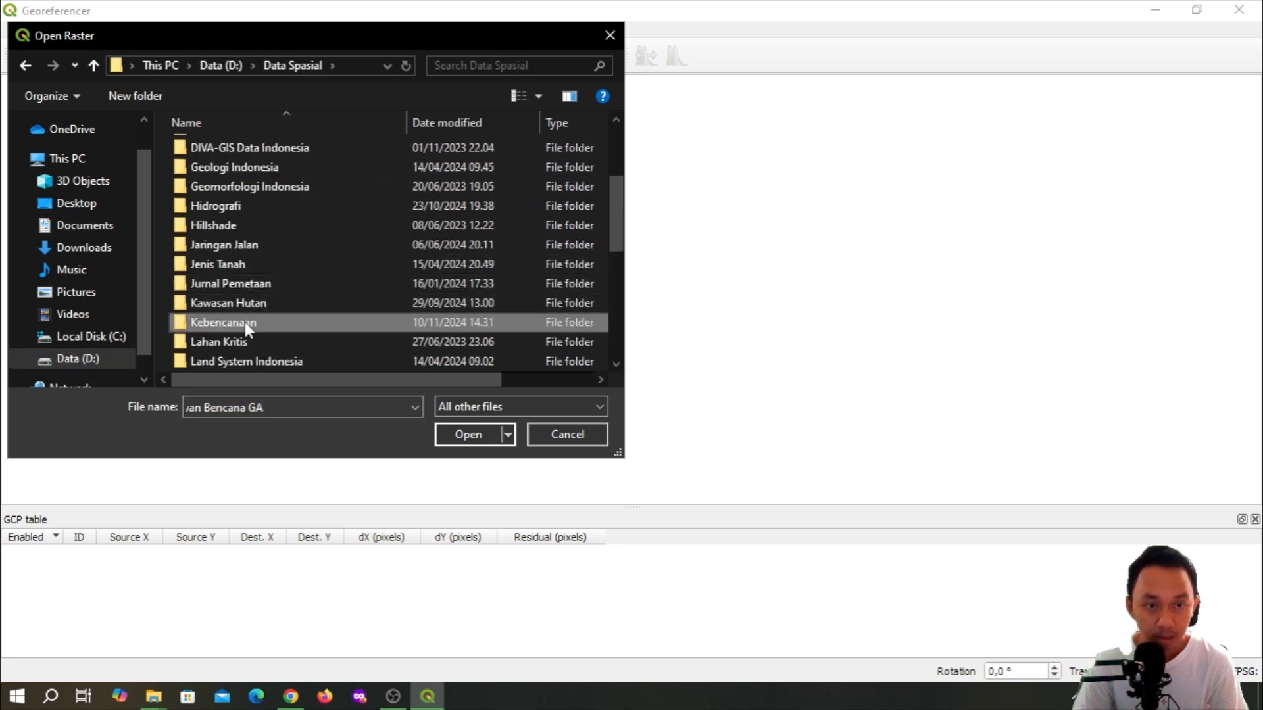
{"action": "double_click", "coordinate": [243, 318]}
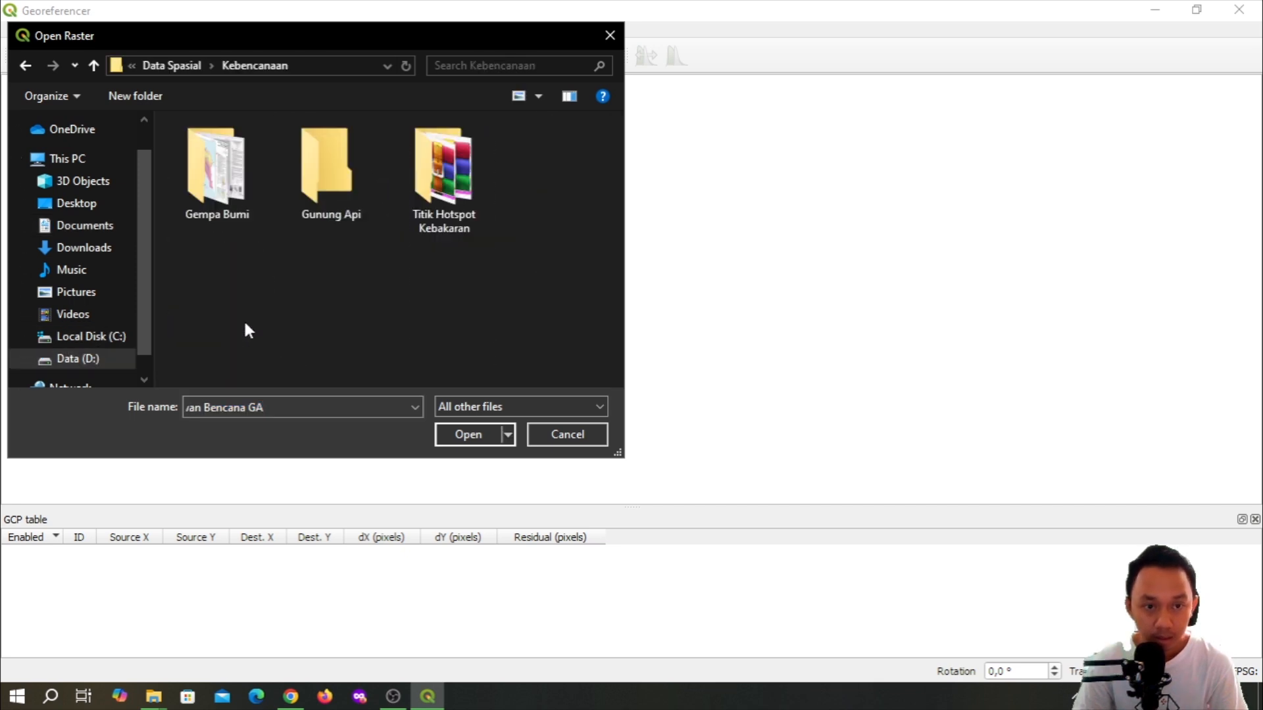
{"action": "double_click", "coordinate": [329, 209]}
{"action": "double_click", "coordinate": [295, 170]}
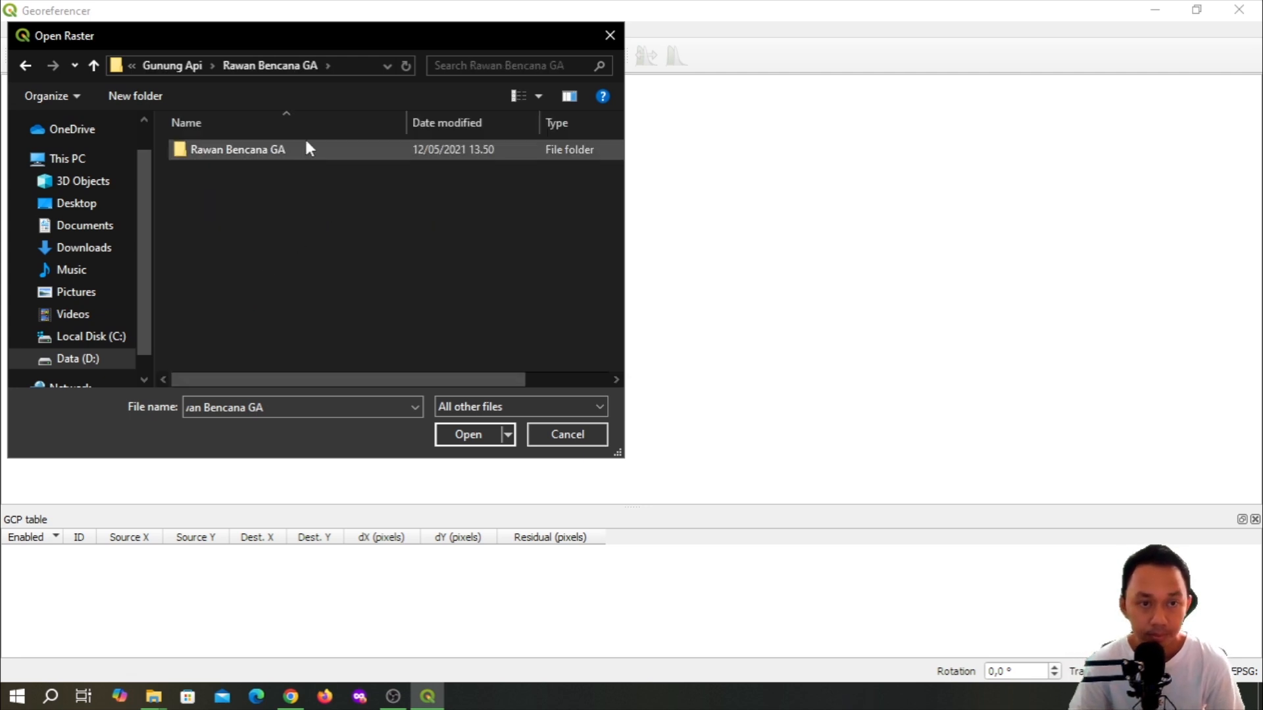
{"action": "double_click", "coordinate": [304, 147]}
{"action": "scroll", "coordinate": [471, 266], "scroll_direction": "down", "scroll_amount": 8}
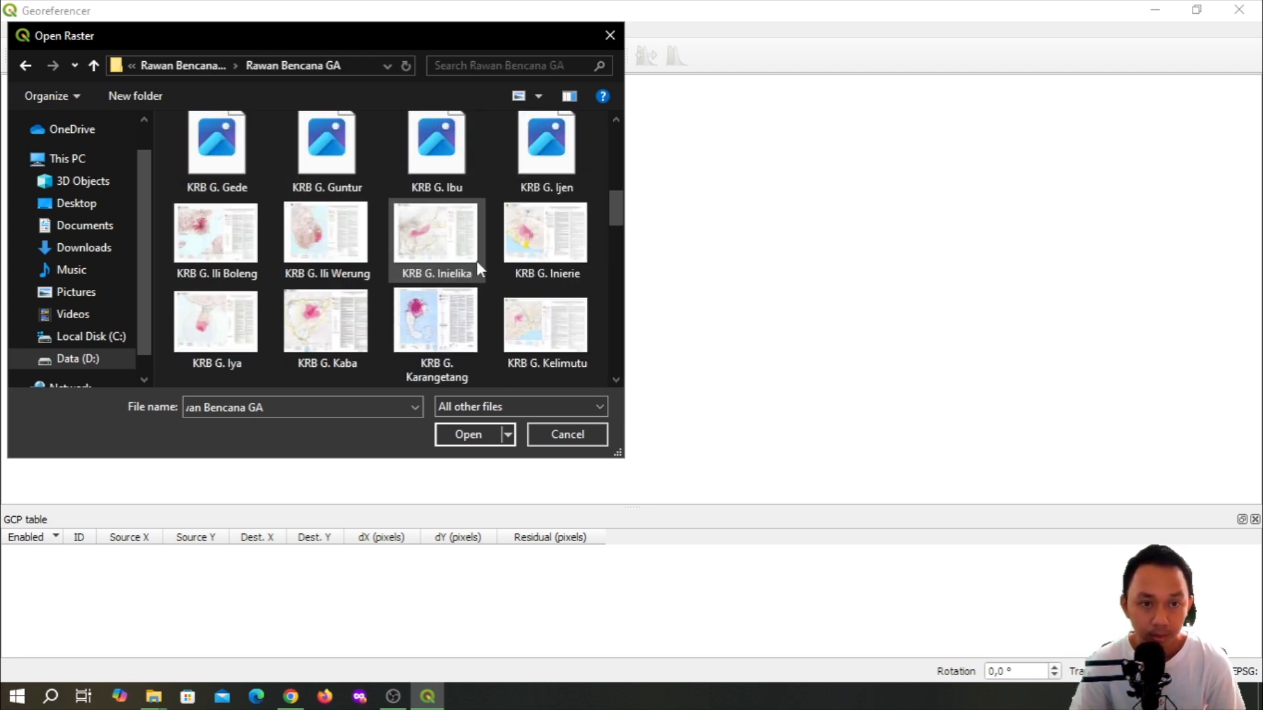
{"action": "double_click", "coordinate": [323, 319]}
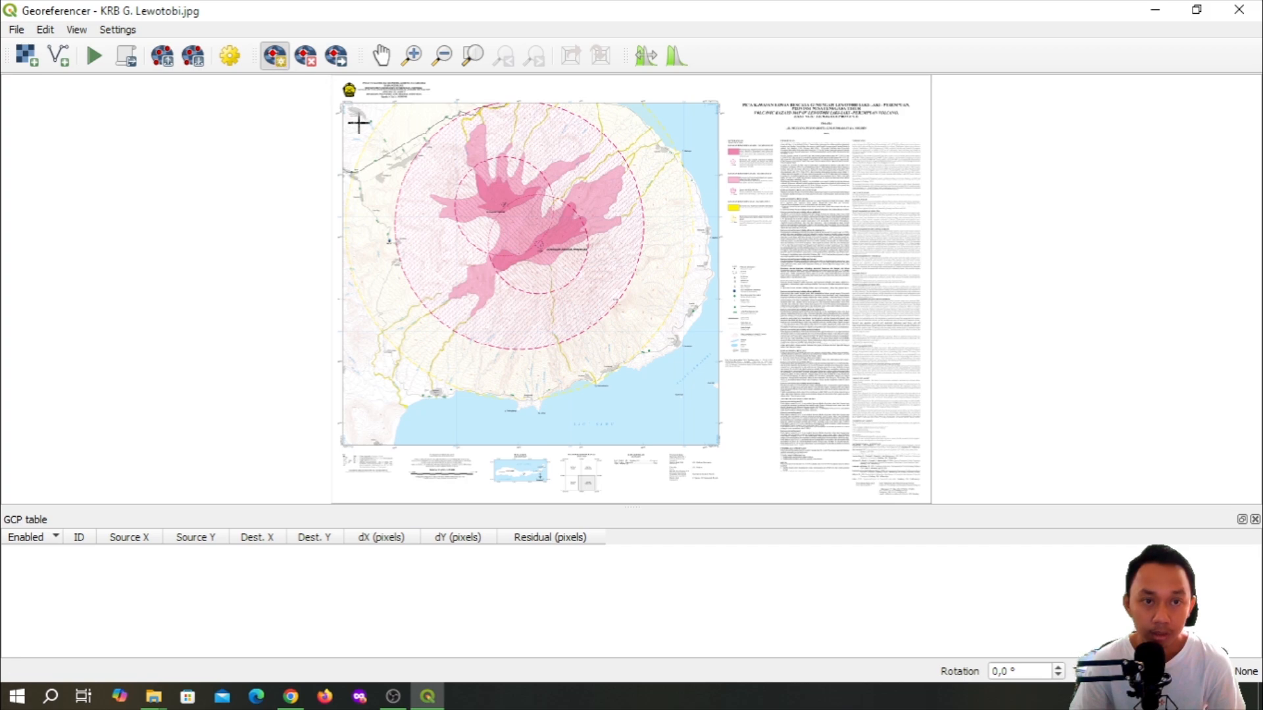
Examine the northwest corner of the hazard map's frame and its printed geographic and metric grid coordinates
{"action": "scroll", "coordinate": [346, 121], "scroll_direction": "up", "scroll_amount": 3}
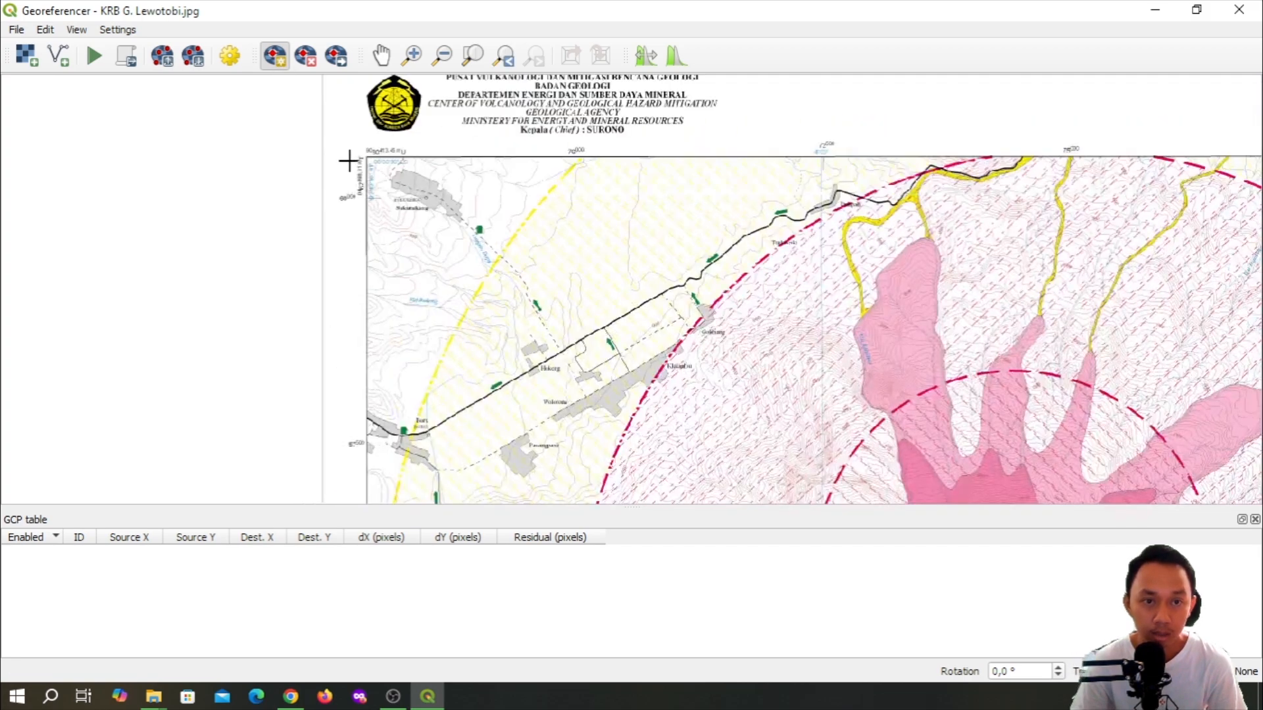
{"action": "scroll", "coordinate": [353, 160], "scroll_direction": "up", "scroll_amount": 1}
{"action": "scroll", "coordinate": [361, 148], "scroll_direction": "up", "scroll_amount": 1}
{"action": "scroll", "coordinate": [362, 150], "scroll_direction": "up", "scroll_amount": 1}
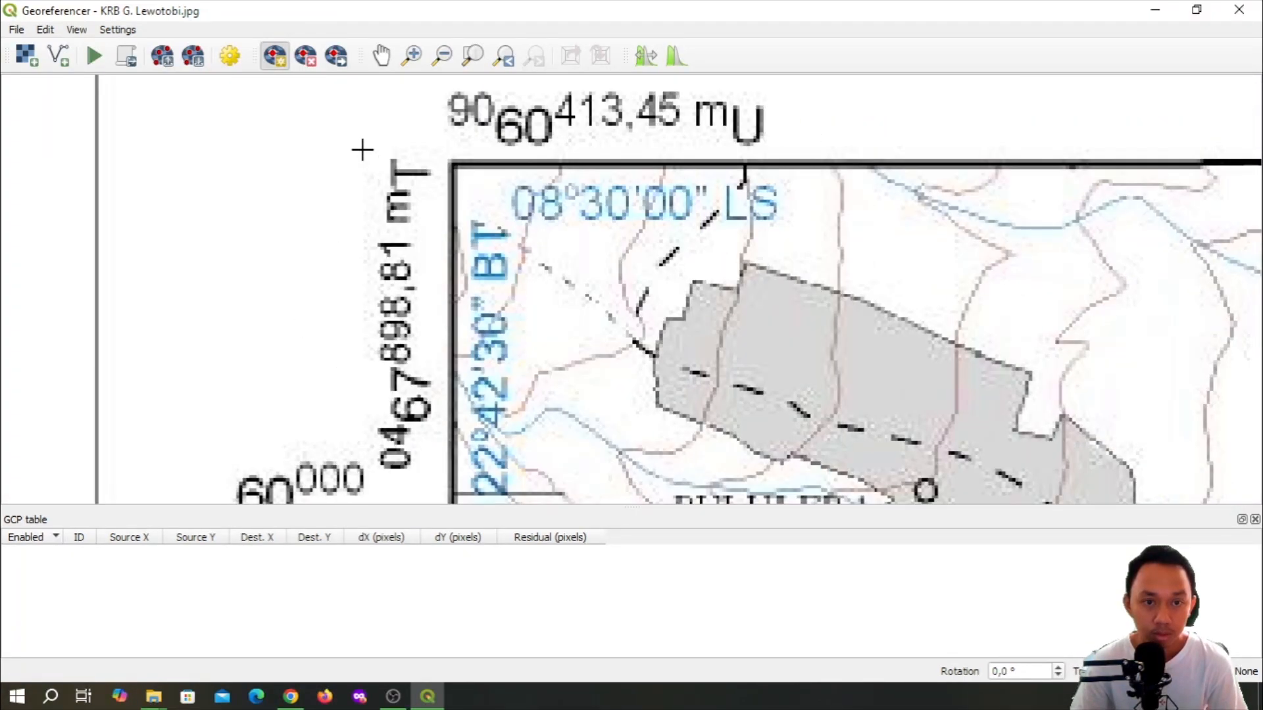
{"action": "scroll", "coordinate": [362, 150], "scroll_direction": "down", "scroll_amount": 1}
{"action": "left_click_drag", "start_coordinate": [362, 150], "coordinate": [380, 151]}
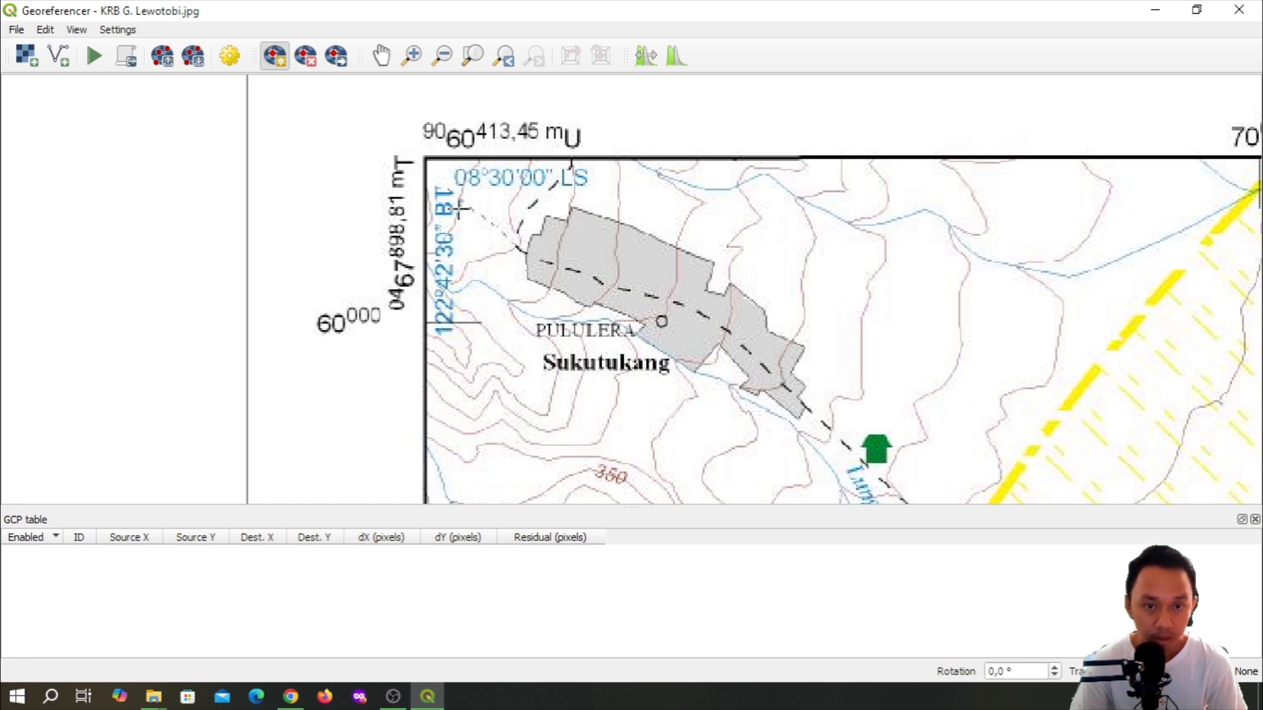
{"action": "left_click_drag", "start_coordinate": [467, 225], "coordinate": [473, 246]}
{"action": "scroll", "coordinate": [431, 171], "scroll_direction": "up", "scroll_amount": 1}
{"action": "scroll", "coordinate": [432, 171], "scroll_direction": "down", "scroll_amount": 1}
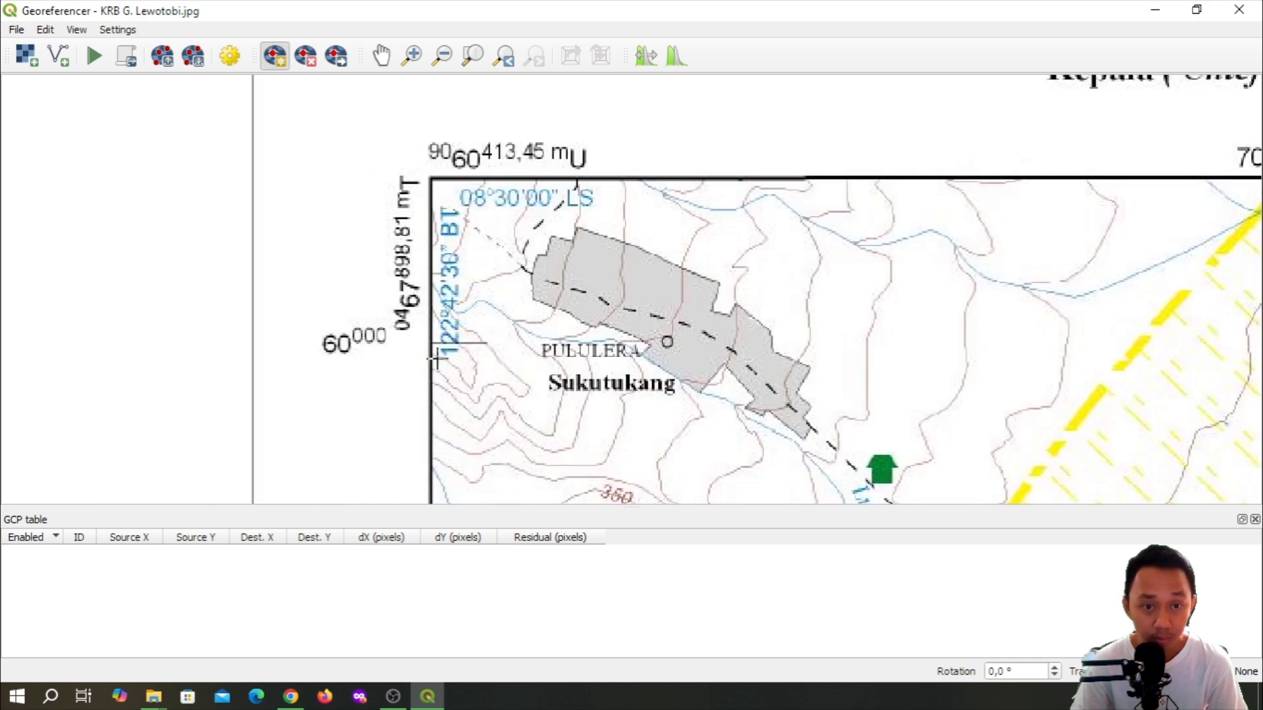
{"action": "scroll", "coordinate": [465, 221], "scroll_direction": "up", "scroll_amount": 1}
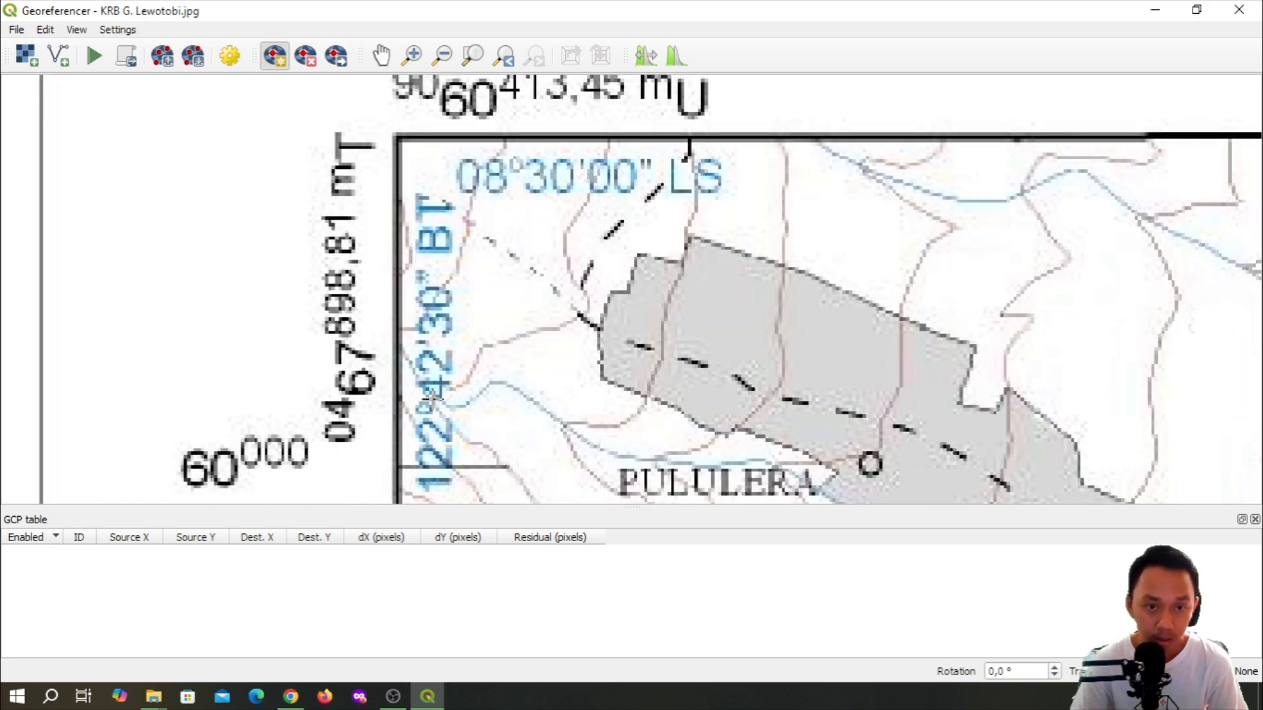
{"action": "left_click_drag", "start_coordinate": [409, 248], "coordinate": [430, 399]}
{"action": "scroll", "coordinate": [415, 338], "scroll_direction": "up", "scroll_amount": 1}
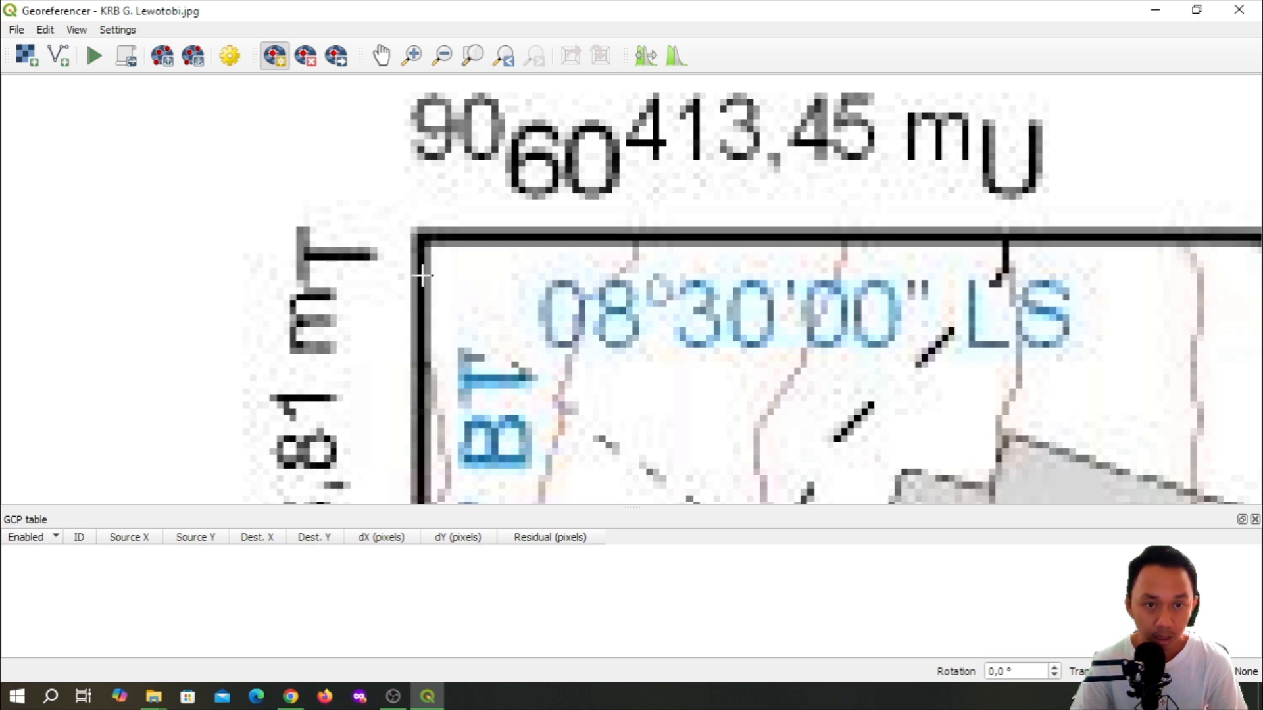
Place a control point on the northwest corner of the hazard map's frame, keeping its printed geographic coordinates readable
{"action": "scroll", "coordinate": [419, 269], "scroll_direction": "up", "scroll_amount": 1}
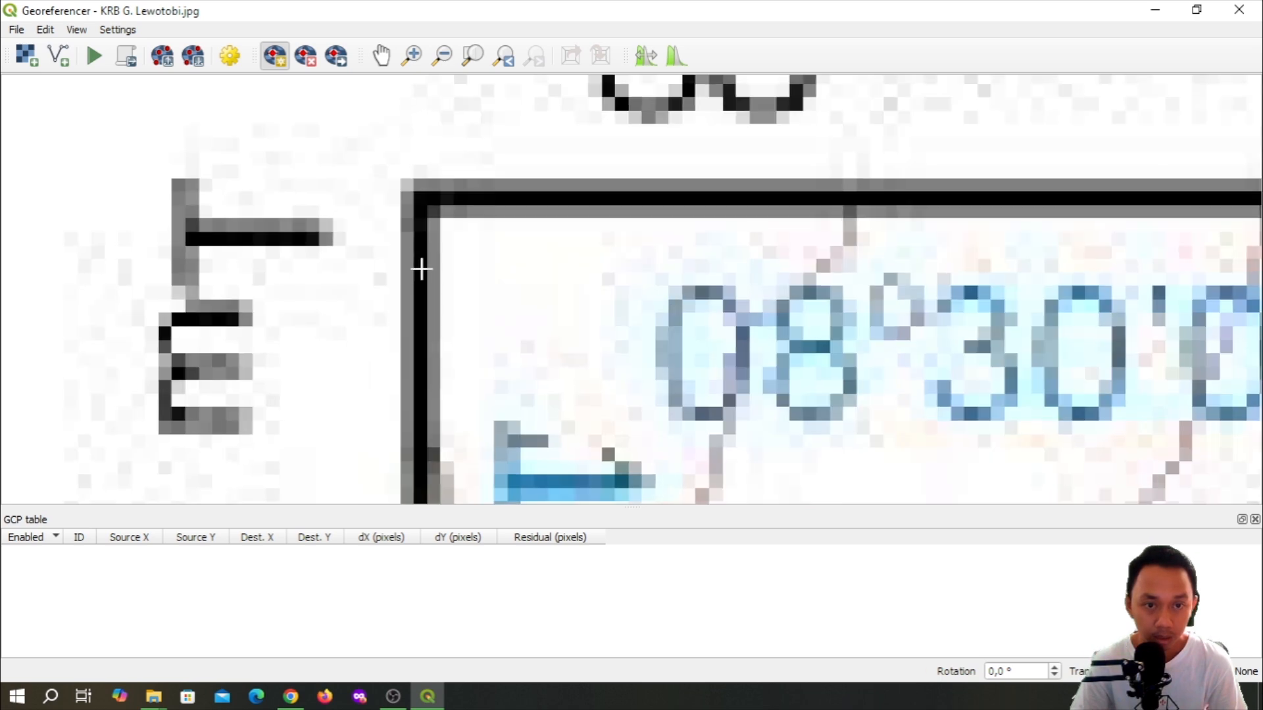
{"action": "left_click", "coordinate": [421, 198]}
{"action": "scroll", "coordinate": [535, 276], "scroll_direction": "down", "scroll_amount": 2}
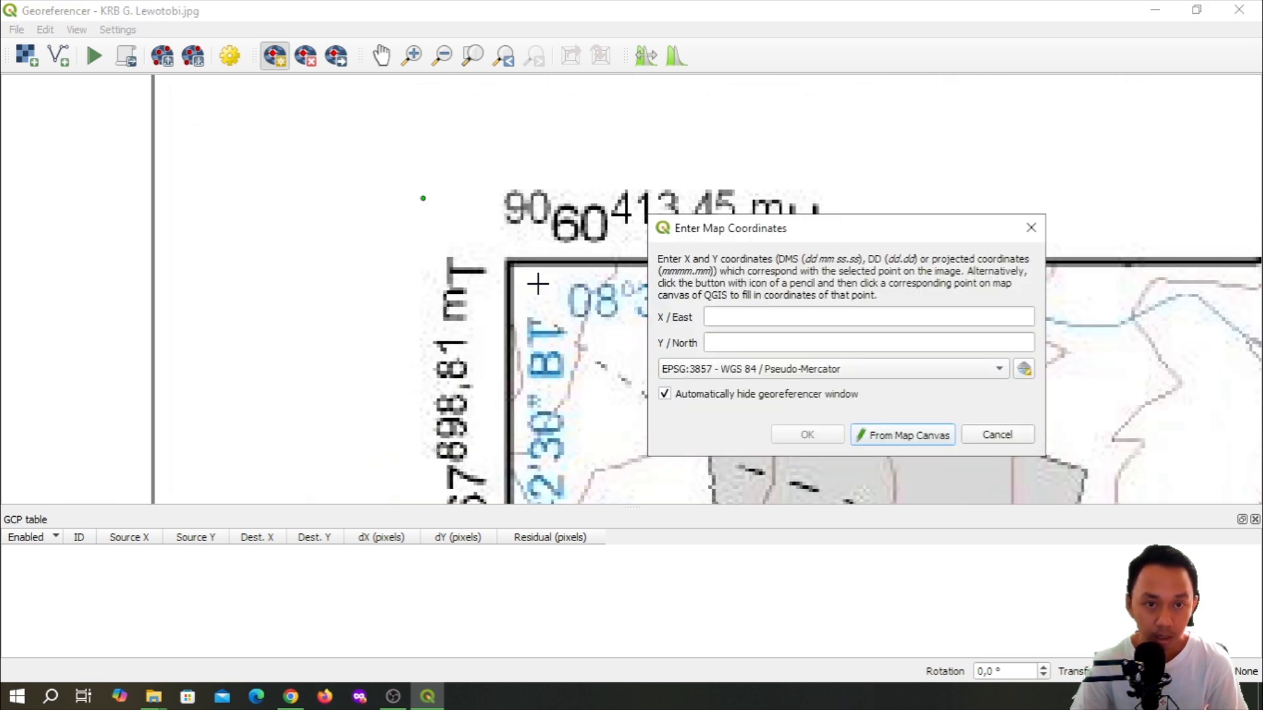
{"action": "left_click_drag", "start_coordinate": [510, 315], "coordinate": [417, 245]}
{"action": "scroll", "coordinate": [422, 243], "scroll_direction": "down", "scroll_amount": 1}
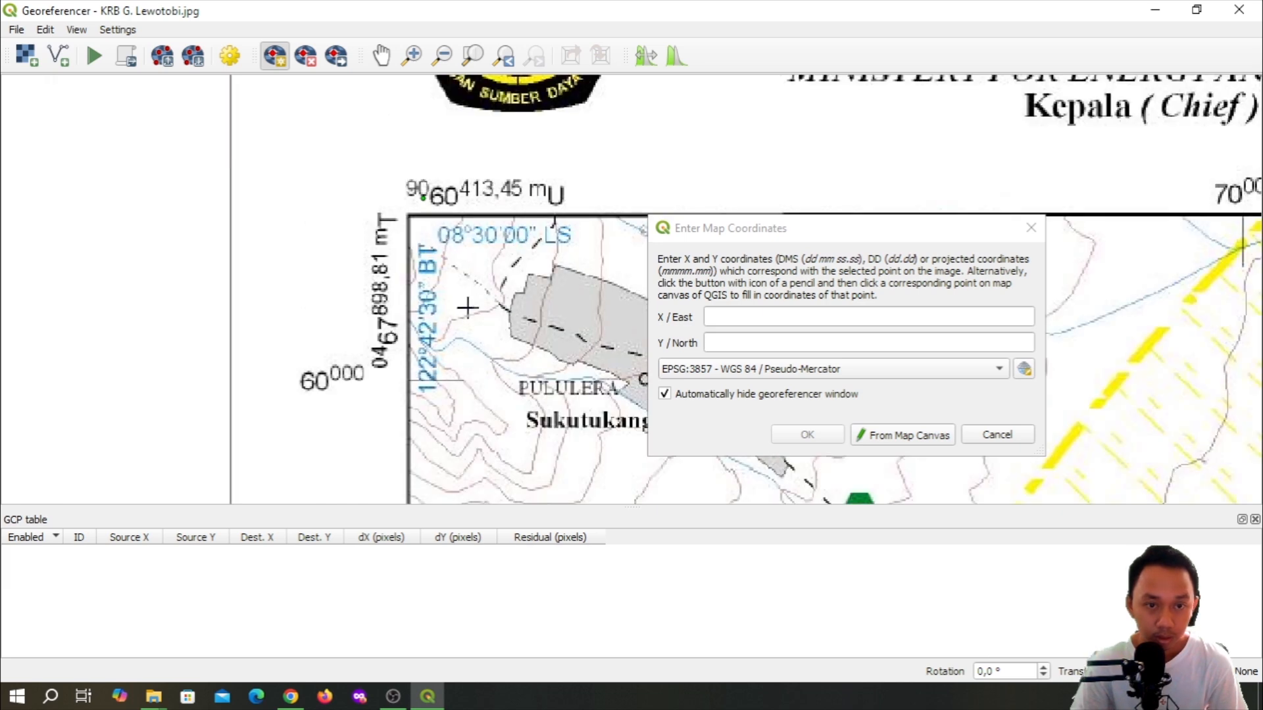
{"action": "scroll", "coordinate": [467, 307], "scroll_direction": "up", "scroll_amount": 1}
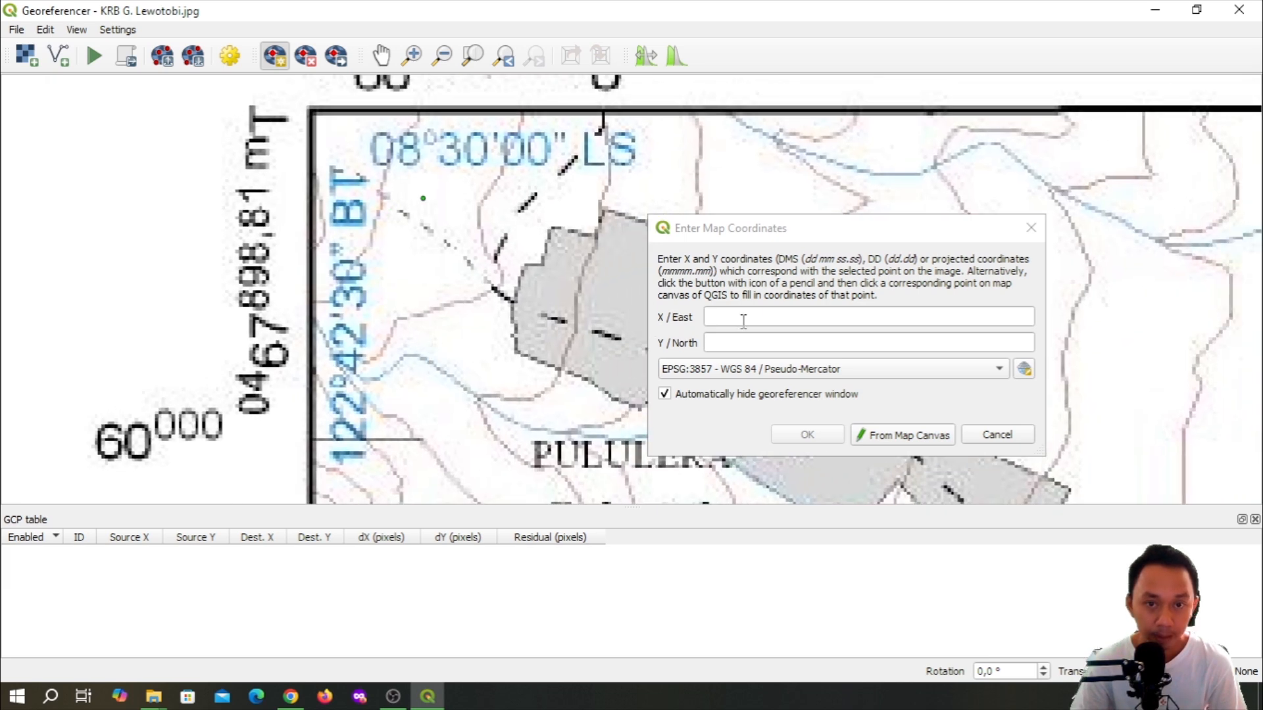
Give the northwest control point the map coordinates X 122 42 30 and Y -08 30 00 in EPSG:4326 - WGS 84
{"action": "left_click", "coordinate": [748, 317]}
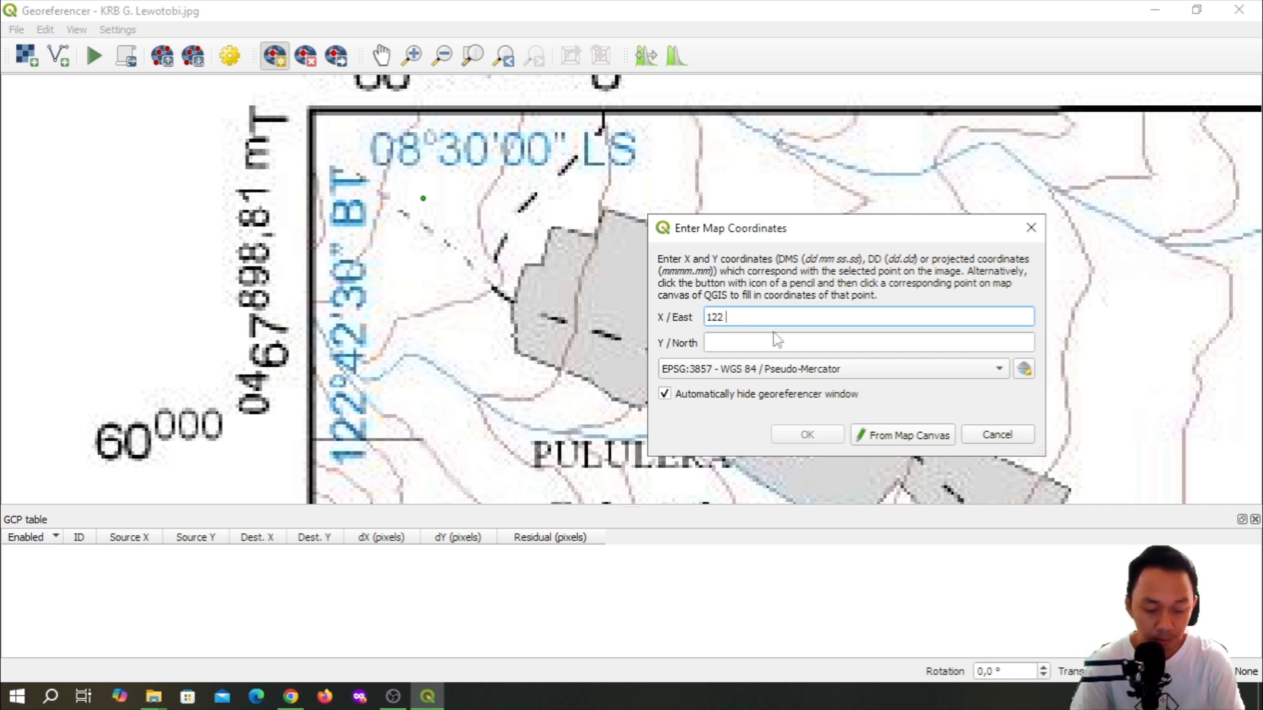
{"action": "type", "text": "2"}
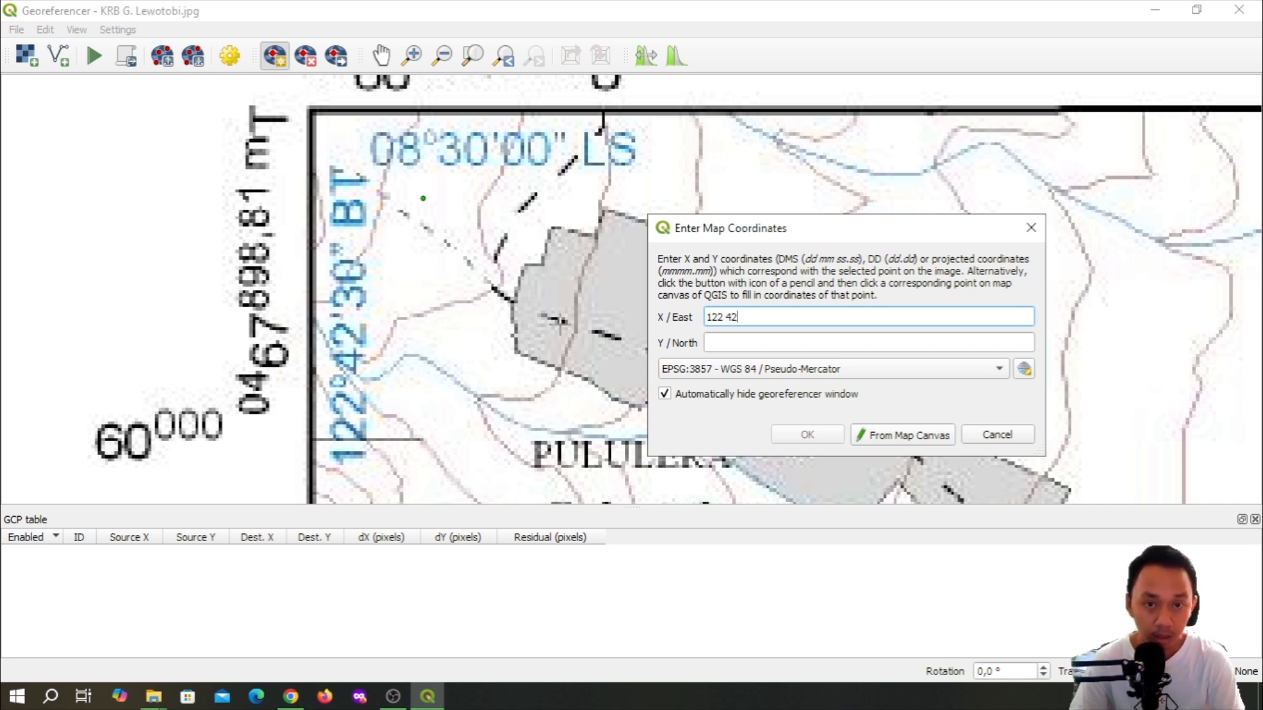
{"action": "type", "text": " 30"}
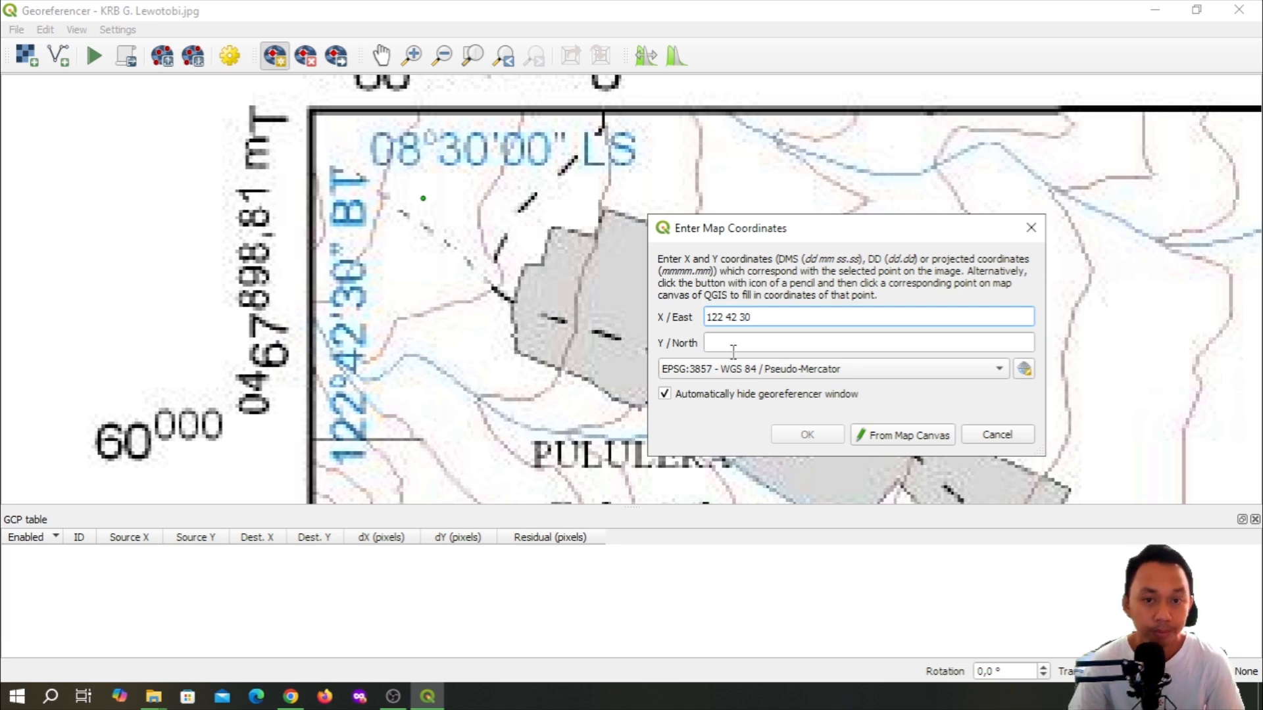
{"action": "left_click", "coordinate": [740, 343]}
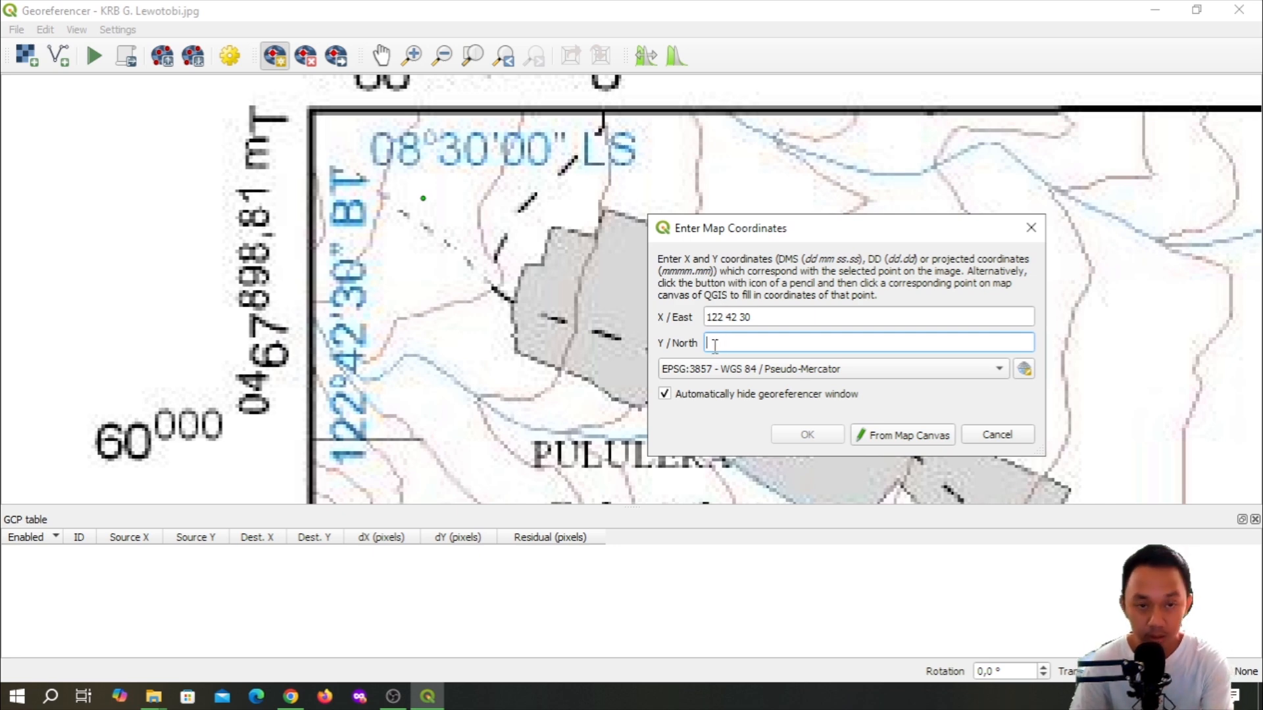
{"action": "type", "text": "-08 30 00"}
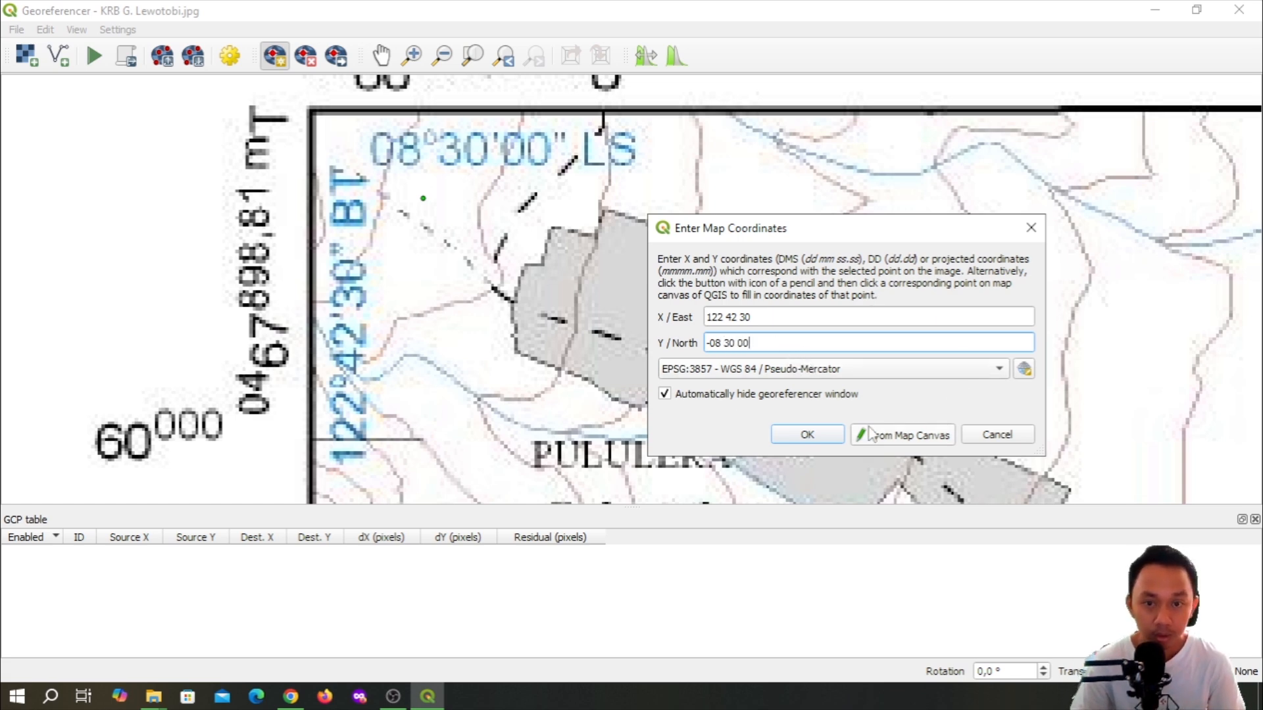
{"action": "left_click", "coordinate": [711, 371]}
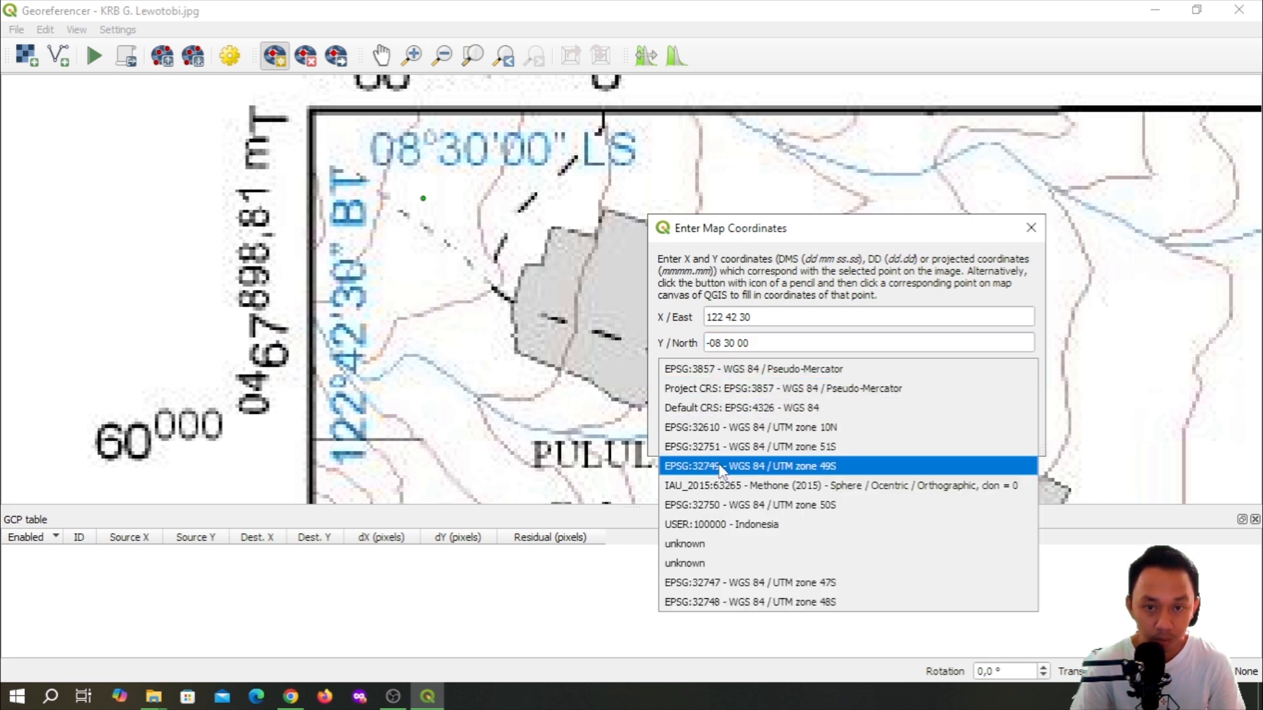
{"action": "left_click", "coordinate": [715, 411]}
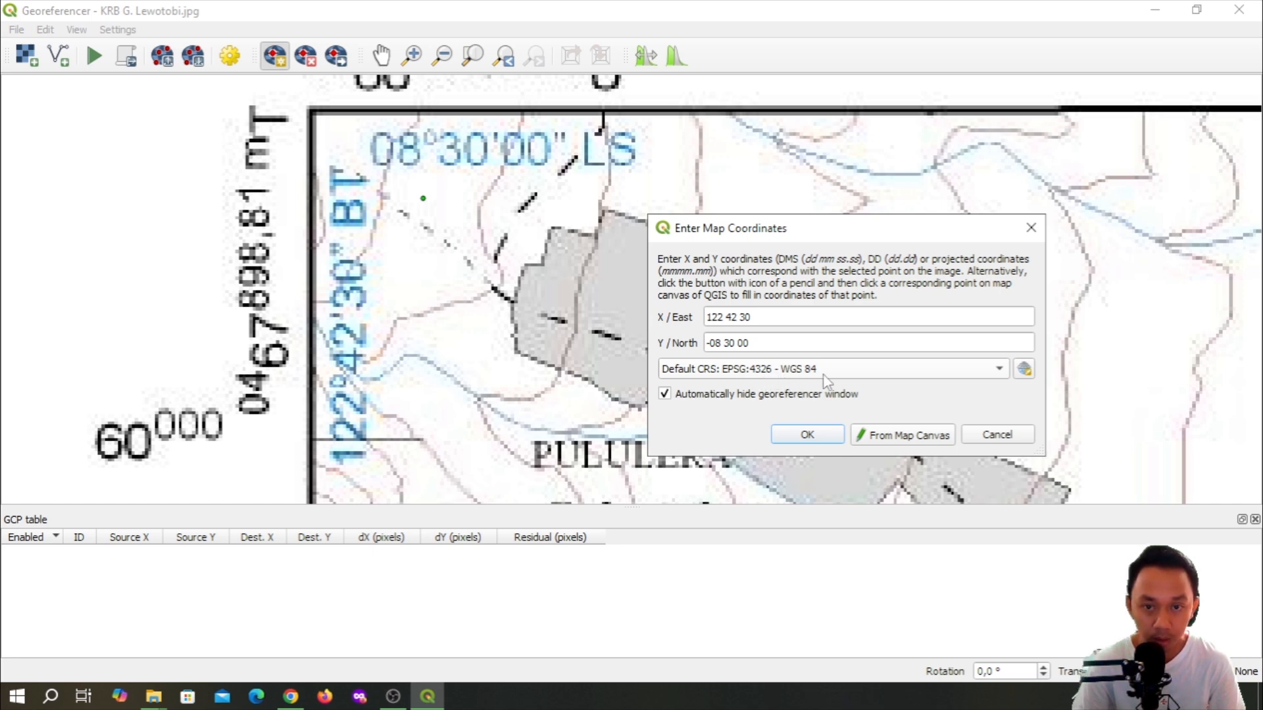
{"action": "left_click", "coordinate": [831, 440]}
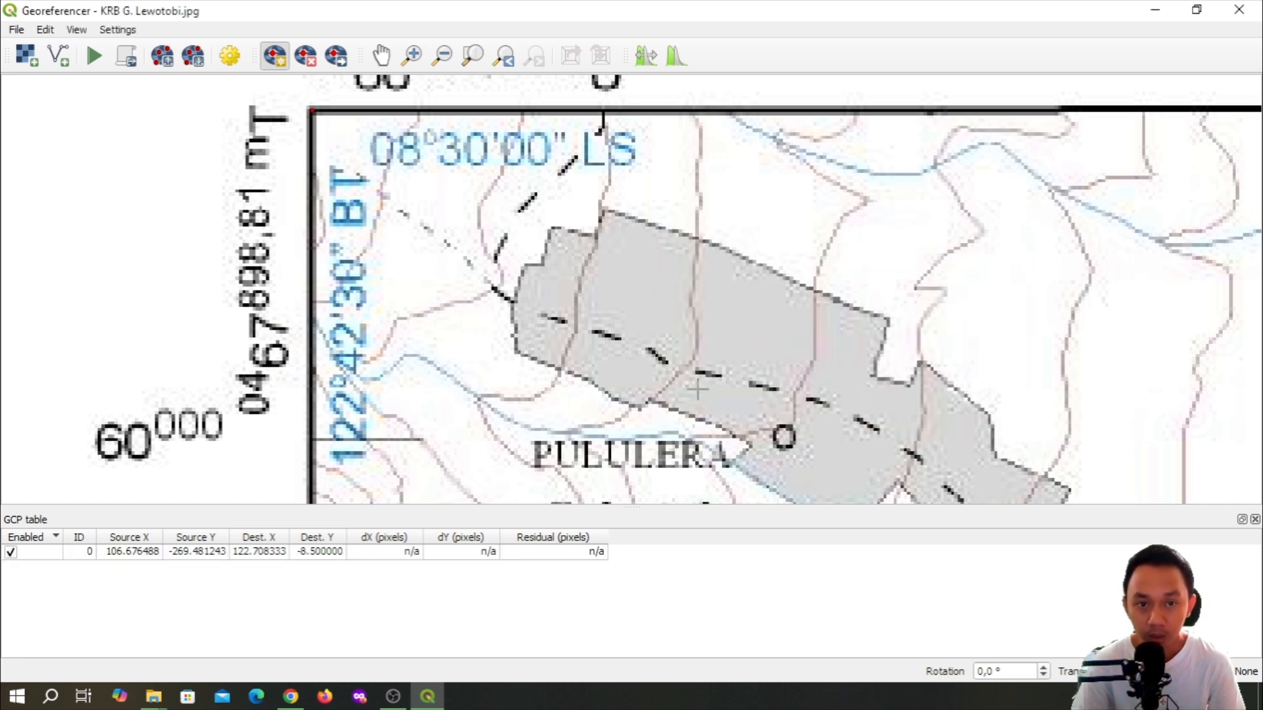
Place a control point on the northeast corner of the hazard map's frame and bring its printed coordinates into view
{"action": "scroll", "coordinate": [515, 320], "scroll_direction": "down", "scroll_amount": 3}
{"action": "scroll", "coordinate": [827, 302], "scroll_direction": "down", "scroll_amount": 1}
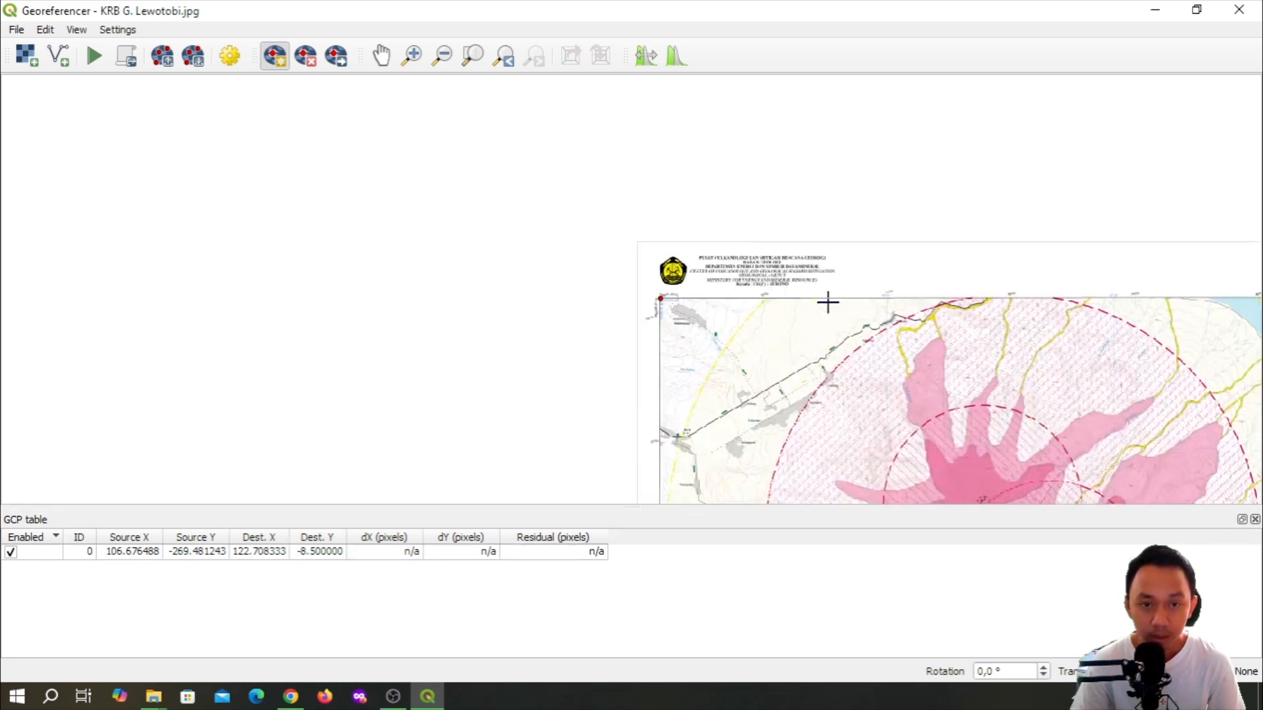
{"action": "left_click_drag", "start_coordinate": [1143, 344], "coordinate": [556, 291]}
{"action": "scroll", "coordinate": [563, 296], "scroll_direction": "up", "scroll_amount": 2}
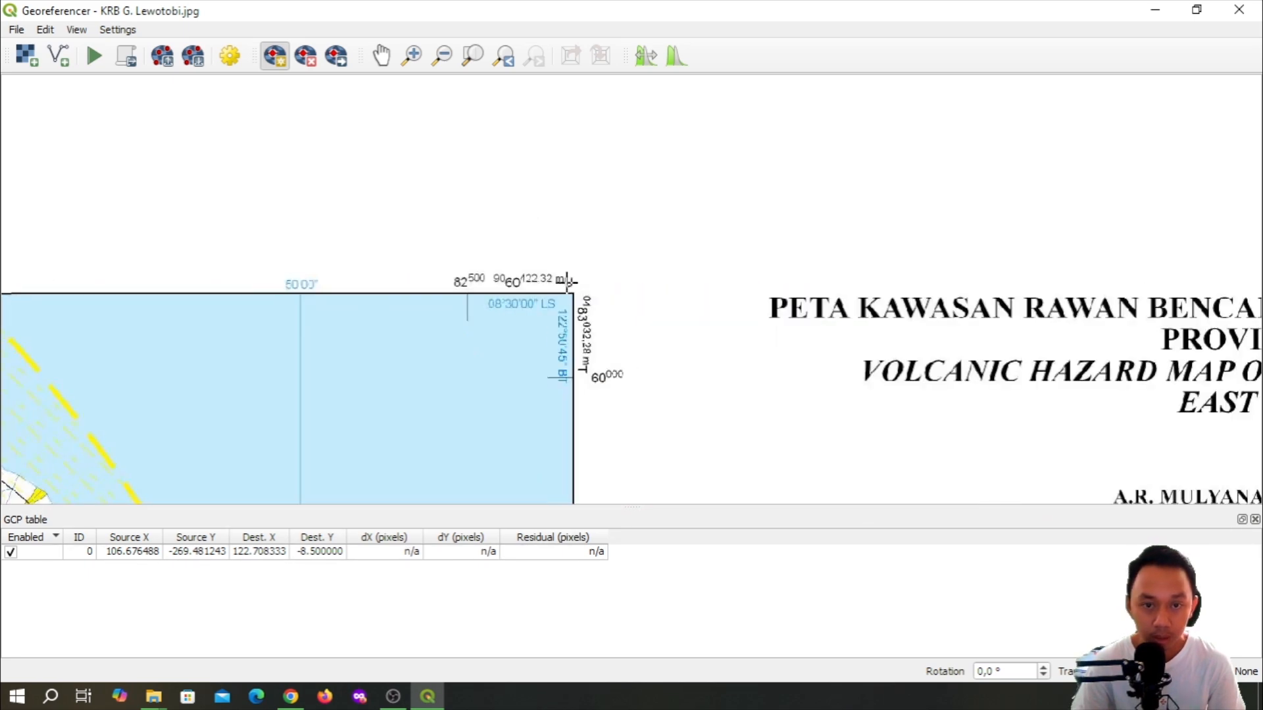
{"action": "scroll", "coordinate": [567, 300], "scroll_direction": "up", "scroll_amount": 3}
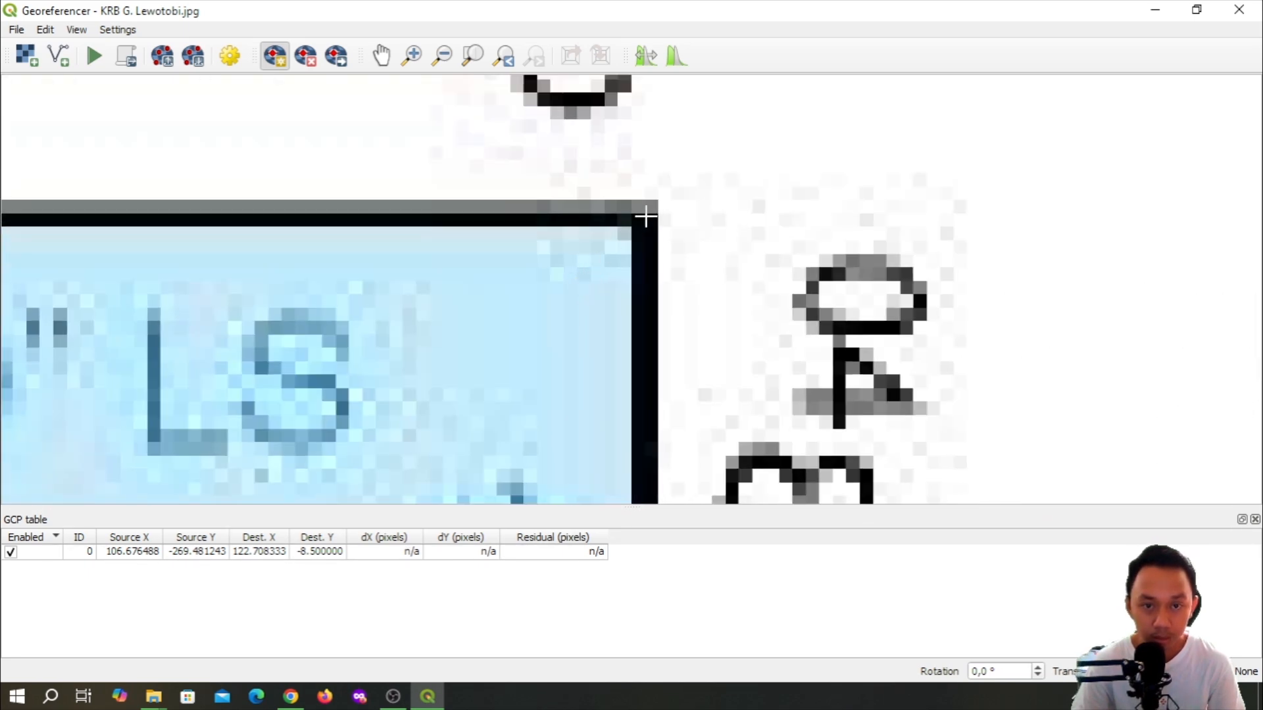
{"action": "left_click", "coordinate": [645, 216]}
{"action": "scroll", "coordinate": [569, 283], "scroll_direction": "down", "scroll_amount": 3}
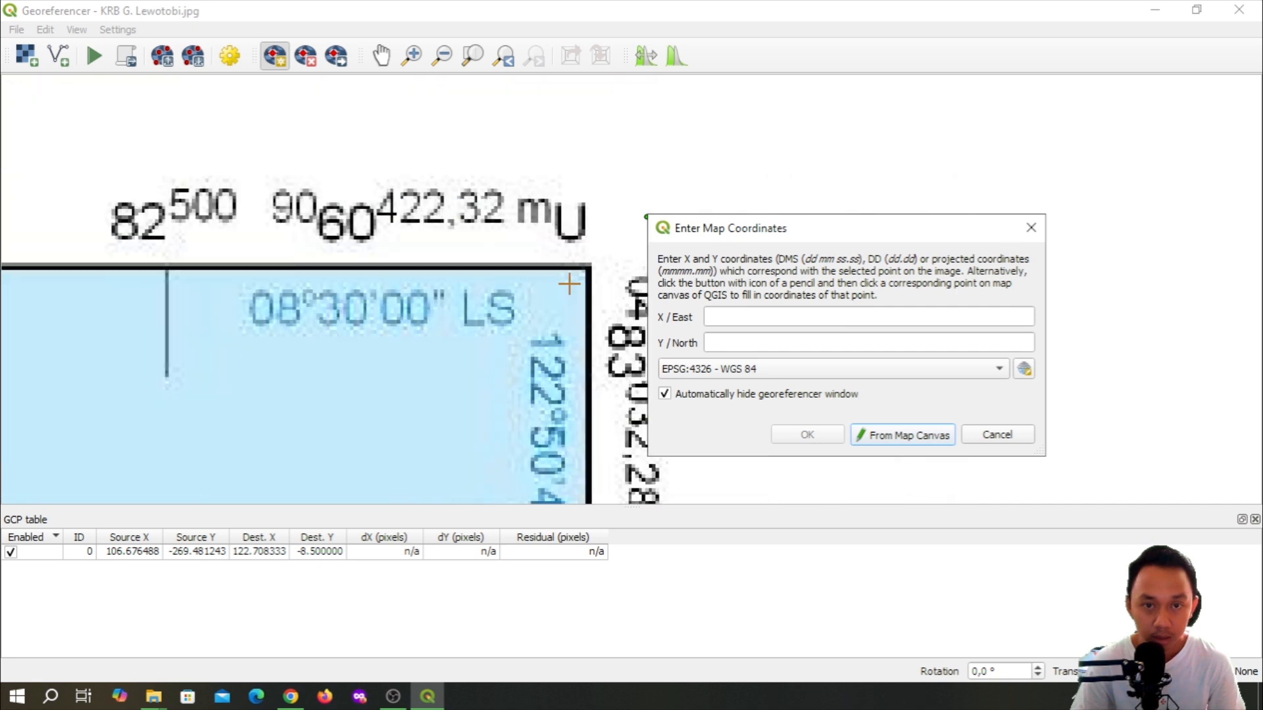
{"action": "left_click_drag", "start_coordinate": [486, 258], "coordinate": [453, 200]}
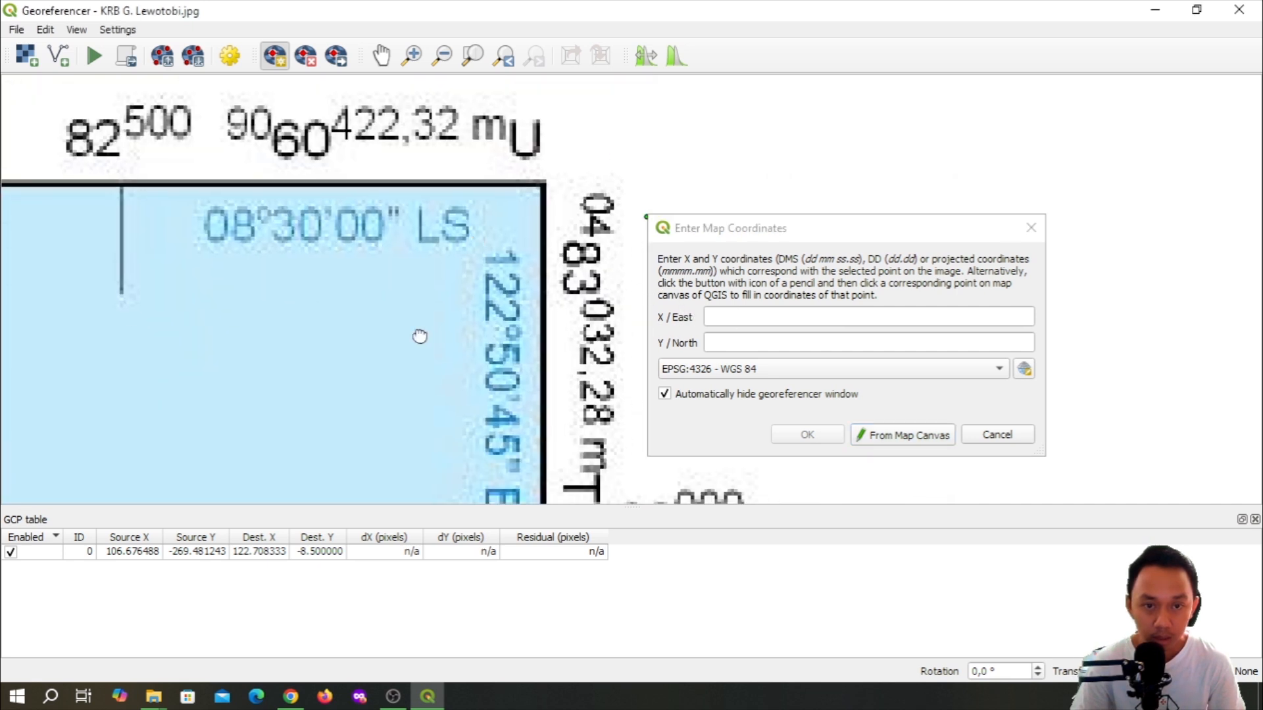
{"action": "left_click_drag", "start_coordinate": [419, 336], "coordinate": [413, 300]}
{"action": "scroll", "coordinate": [413, 300], "scroll_direction": "down", "scroll_amount": 3}
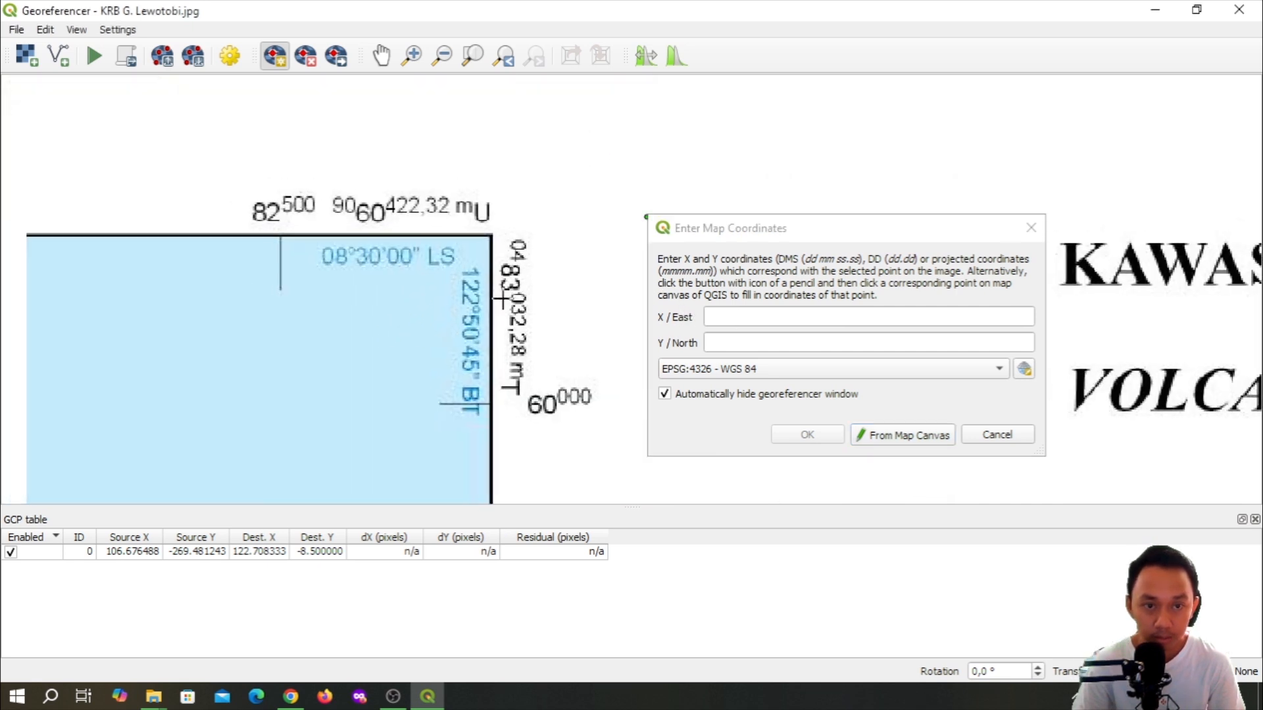
Give the northeast control point the map coordinates X 122 50 45 and Y -08 30 00
{"action": "left_click", "coordinate": [713, 318]}
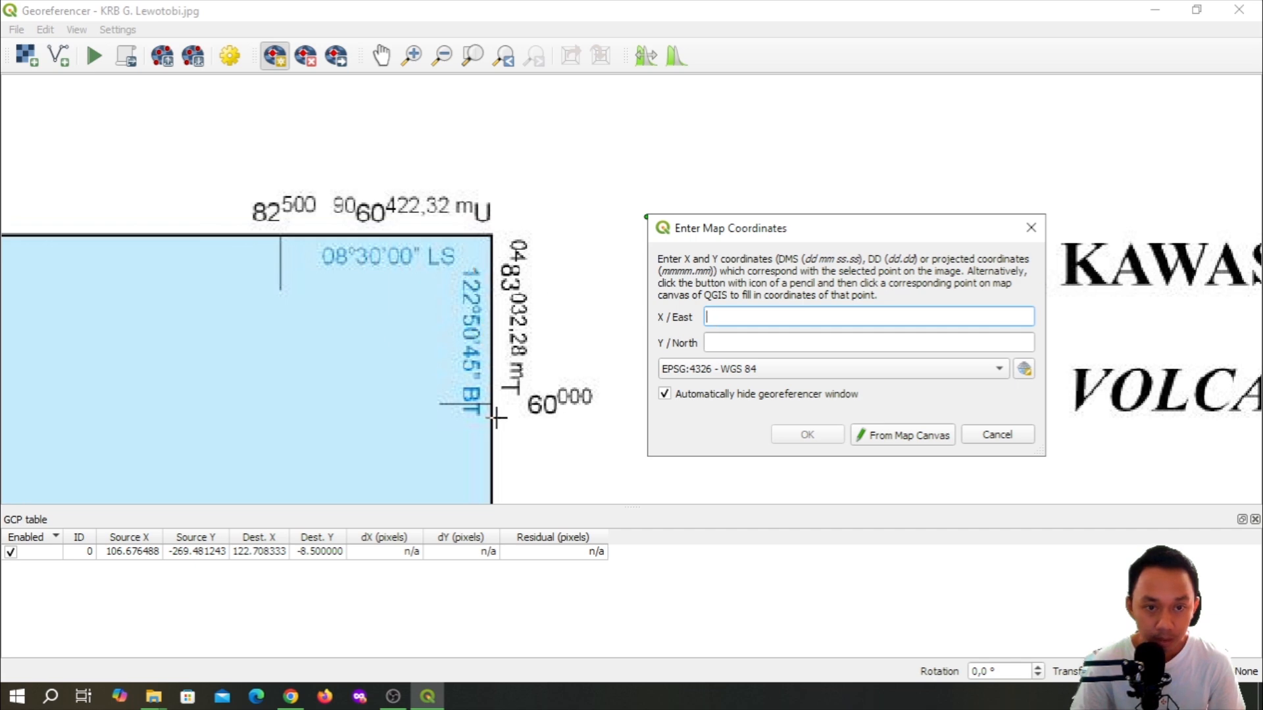
{"action": "type", "text": "122"}
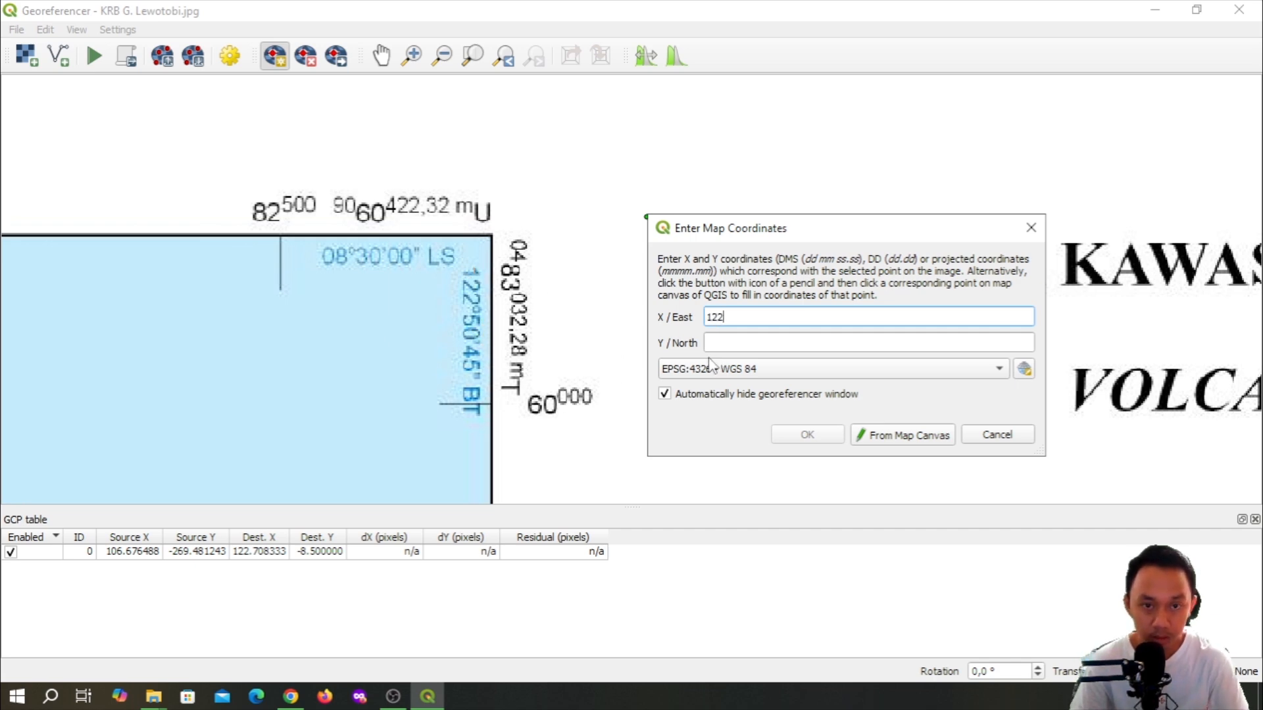
{"action": "type", "text": " 50"}
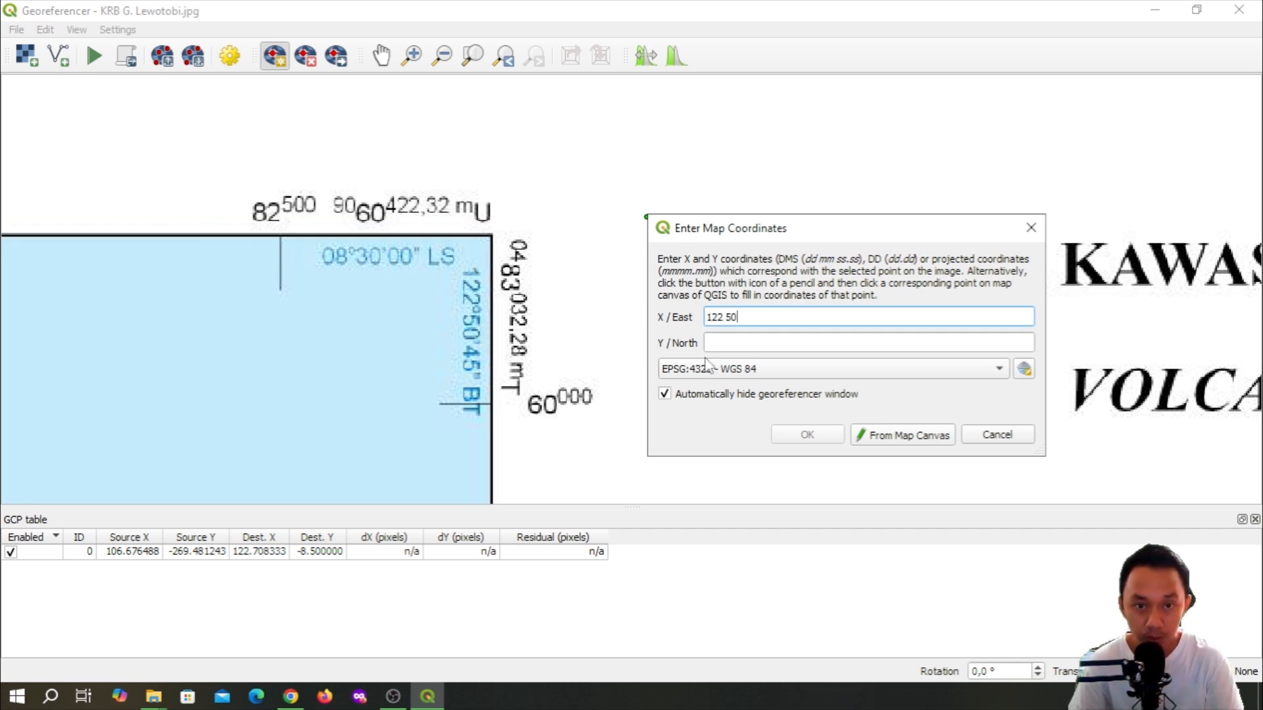
{"action": "type", "text": " 45"}
{"action": "left_click", "coordinate": [717, 343]}
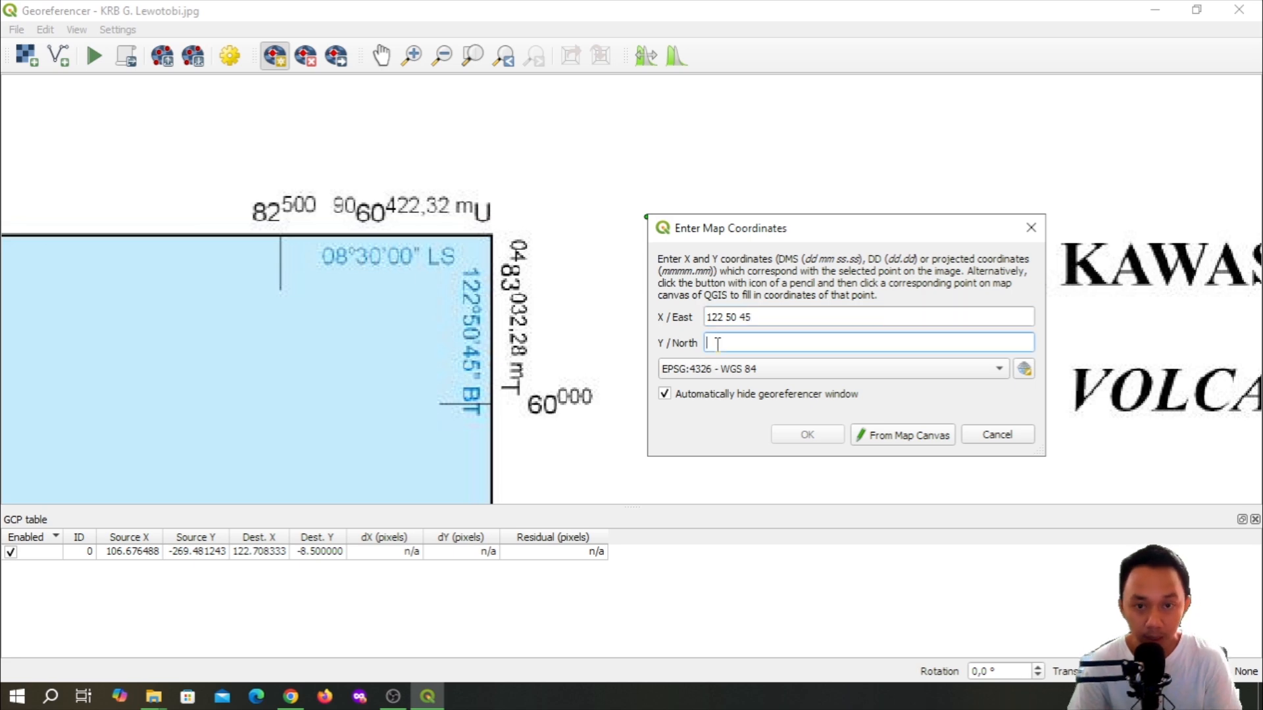
{"action": "type", "text": "-08 30 00"}
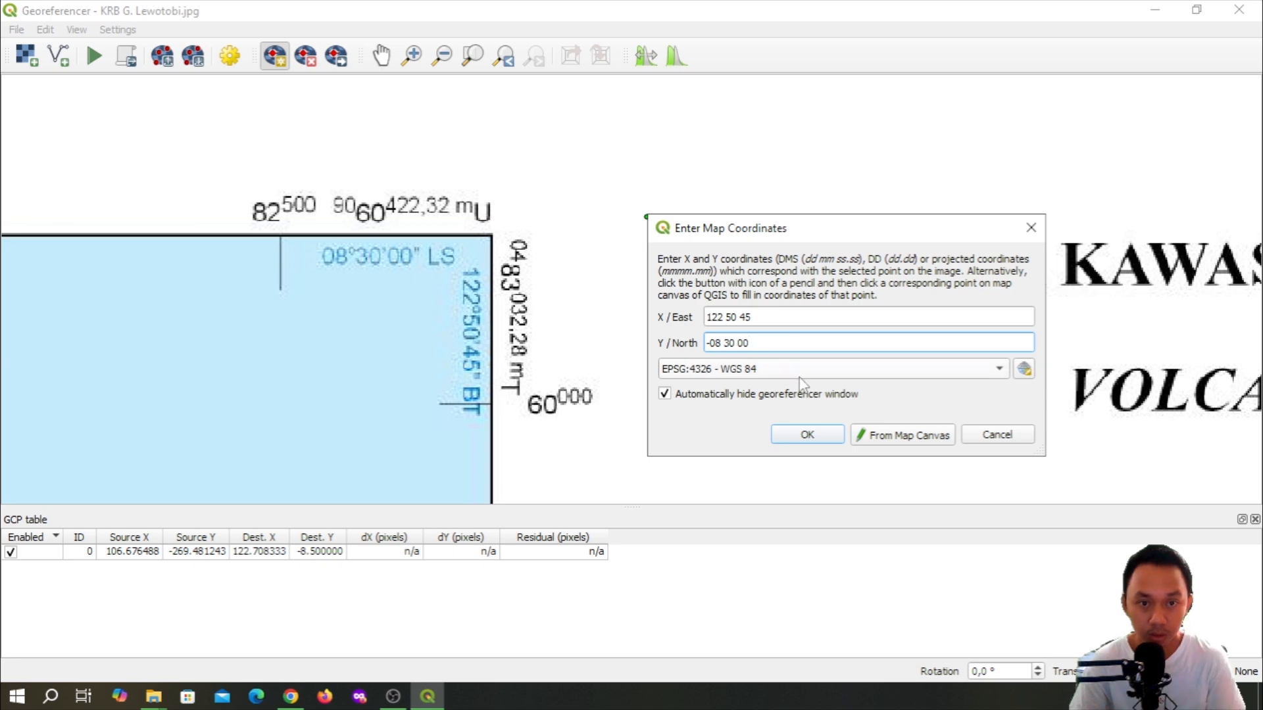
{"action": "left_click", "coordinate": [808, 435]}
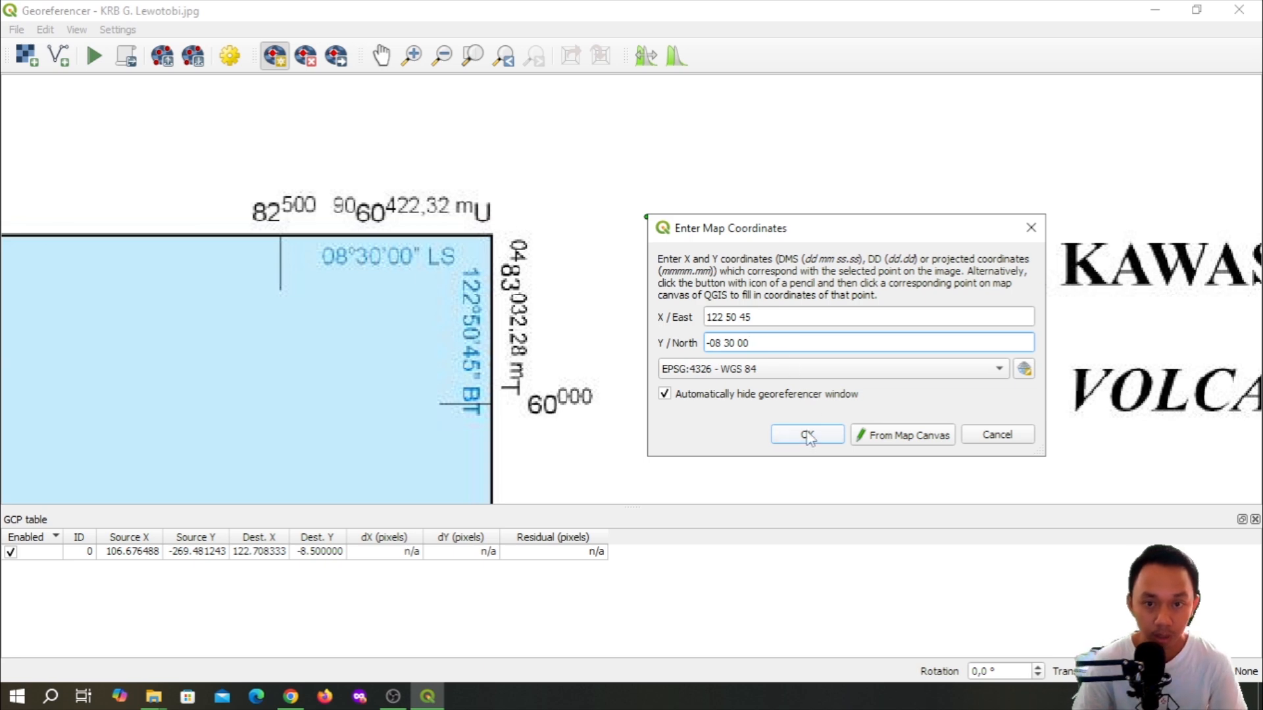
Place a control point on the southeast corner of the hazard map's frame and bring its printed coordinates into view
{"action": "scroll", "coordinate": [516, 337], "scroll_direction": "down", "scroll_amount": 1}
{"action": "scroll", "coordinate": [516, 337], "scroll_direction": "down", "scroll_amount": 3}
{"action": "scroll", "coordinate": [572, 412], "scroll_direction": "down", "scroll_amount": 2}
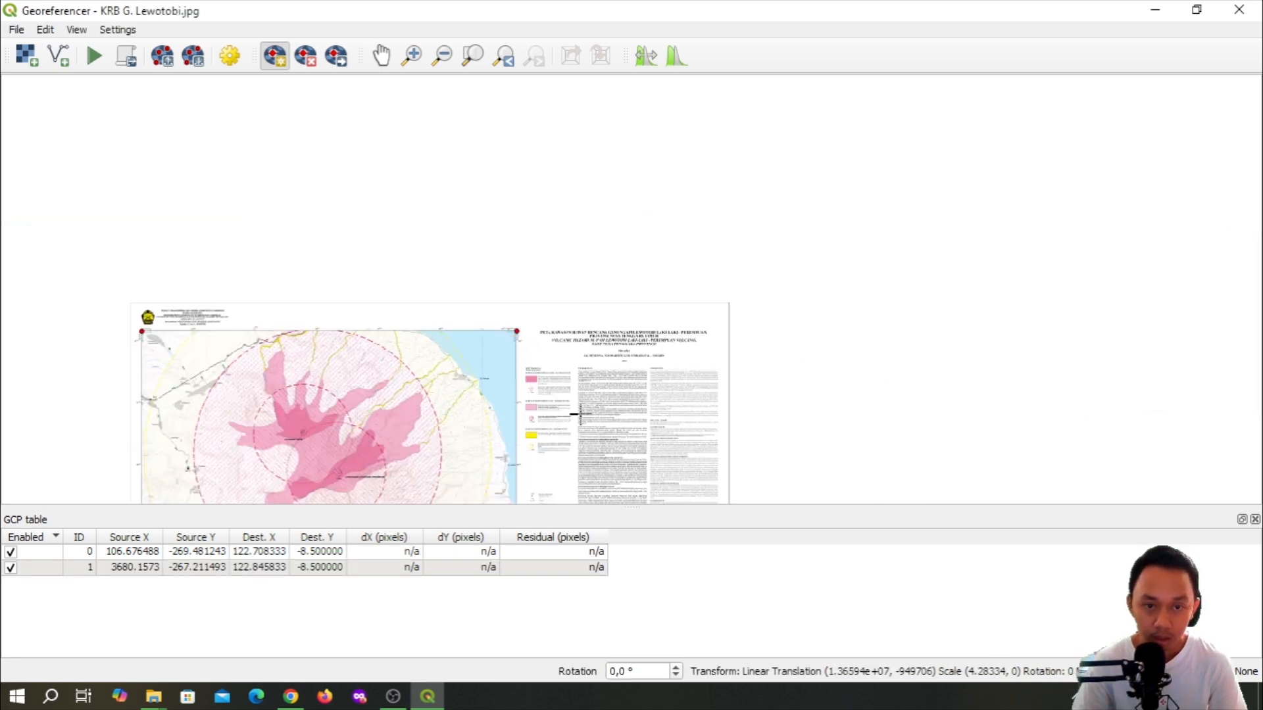
{"action": "left_click_drag", "start_coordinate": [572, 414], "coordinate": [498, 209]}
{"action": "scroll", "coordinate": [516, 296], "scroll_direction": "up", "scroll_amount": 5}
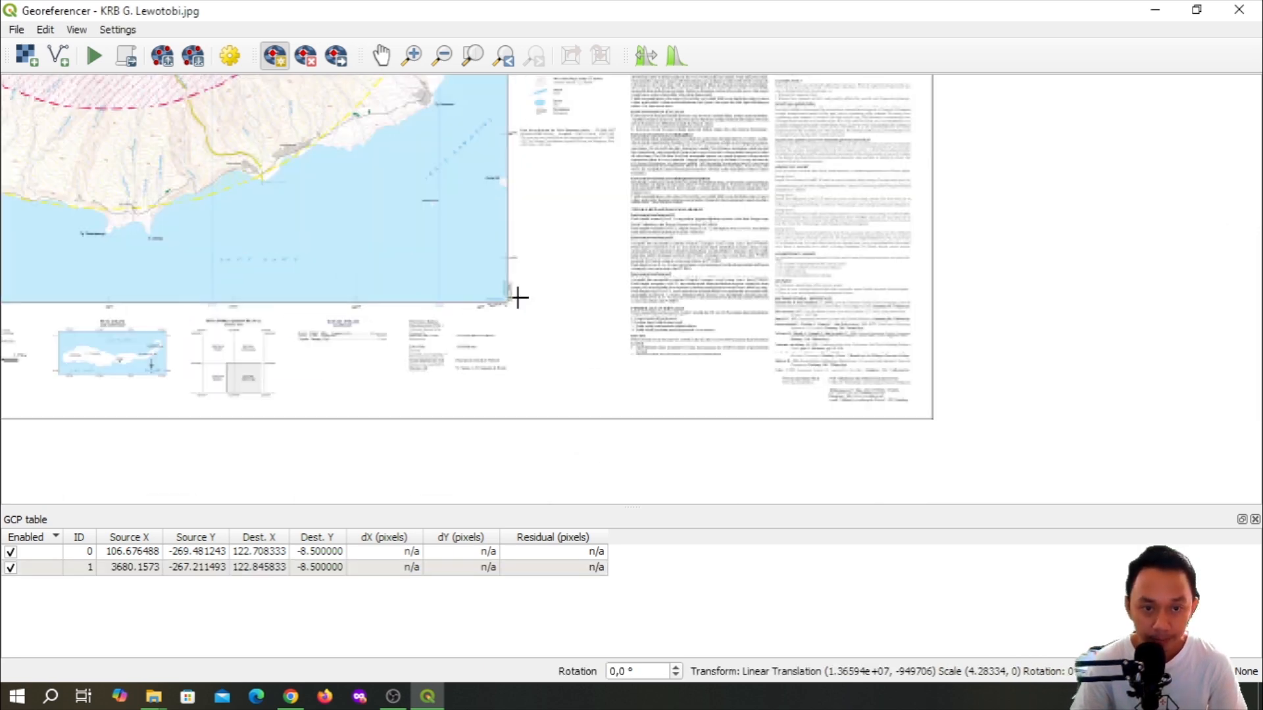
{"action": "scroll", "coordinate": [395, 315], "scroll_direction": "up", "scroll_amount": 3}
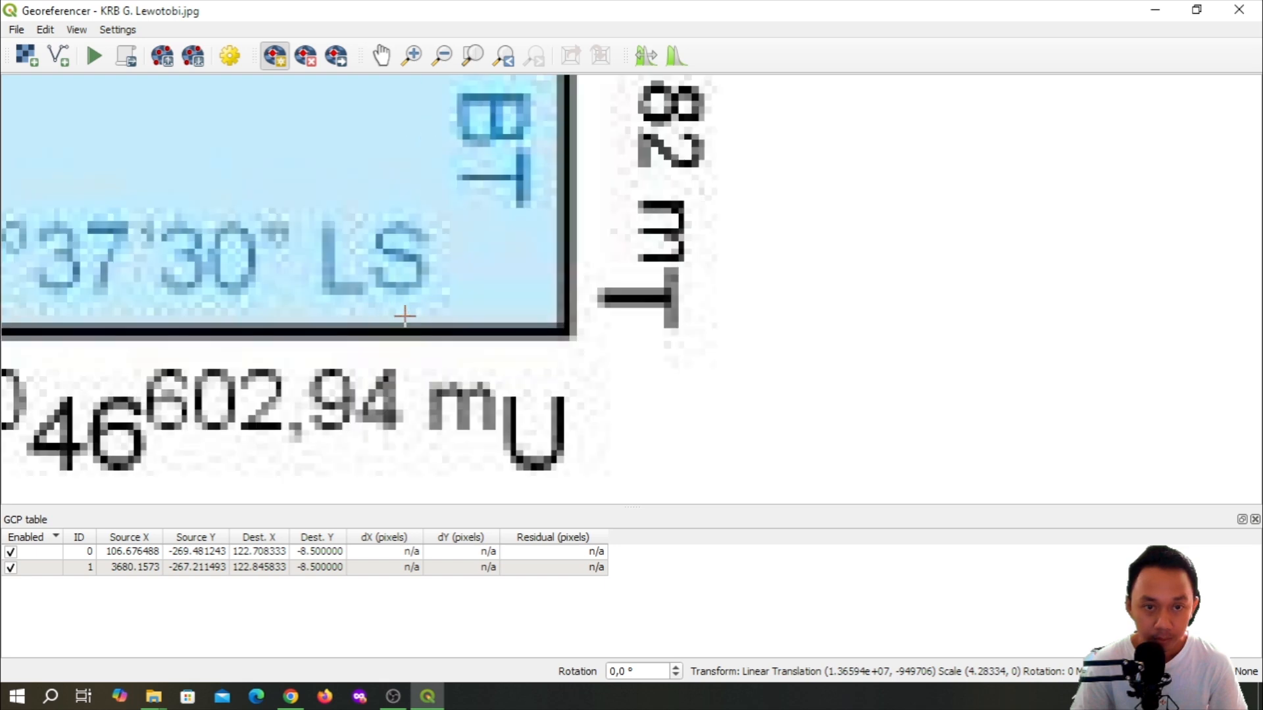
{"action": "left_click", "coordinate": [566, 330]}
{"action": "scroll", "coordinate": [390, 282], "scroll_direction": "down", "scroll_amount": 1}
{"action": "left_click_drag", "start_coordinate": [383, 248], "coordinate": [393, 393]}
Give the southeast control point the map coordinates X 122 50 45 and Y -08 37 30
{"action": "left_click", "coordinate": [736, 317]}
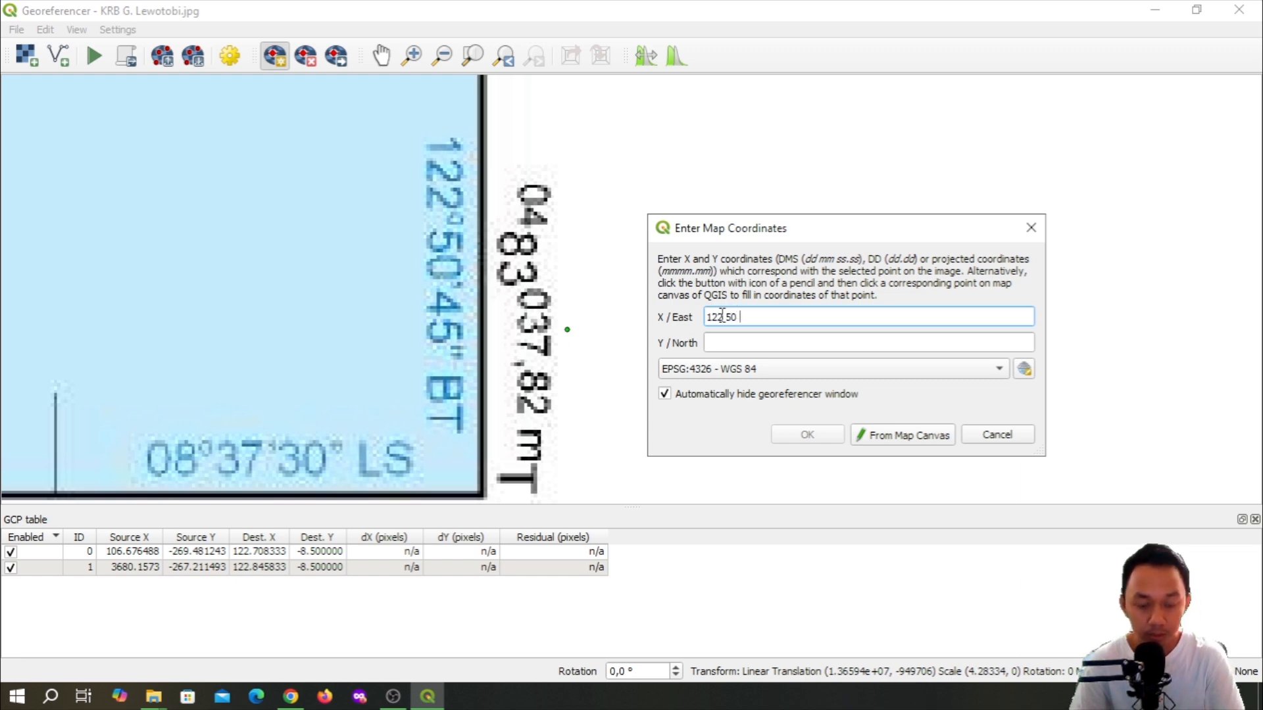
{"action": "left_click", "coordinate": [720, 344]}
{"action": "type", "text": "-08 37"}
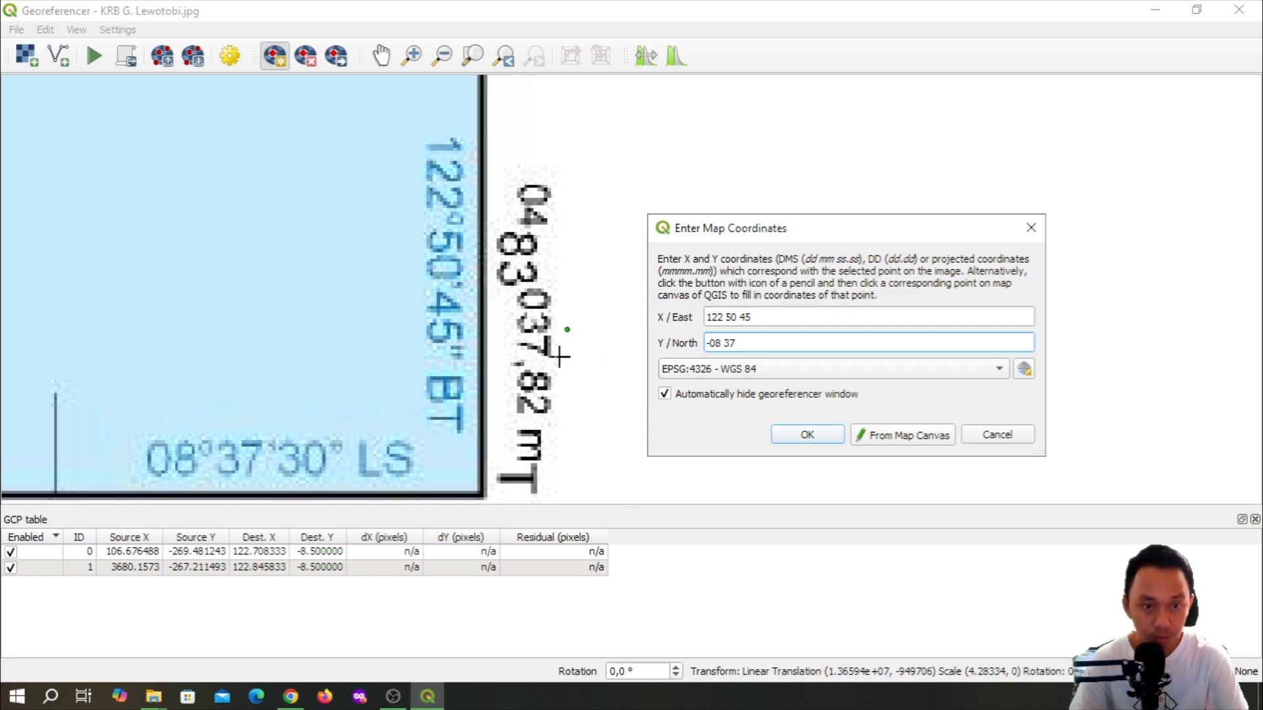
{"action": "type", "text": " 30"}
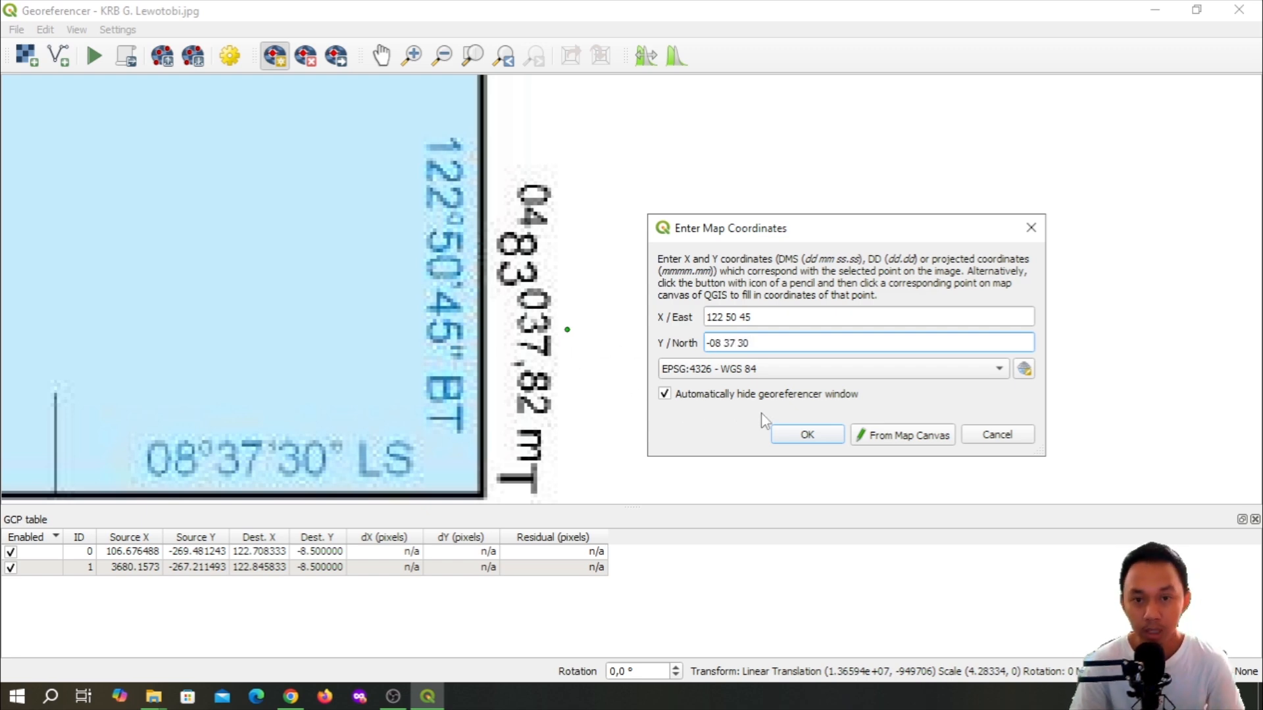
{"action": "left_click", "coordinate": [806, 436]}
Place a control point on the southwest corner of the hazard map's frame and bring its printed coordinates into view
{"action": "scroll", "coordinate": [504, 350], "scroll_direction": "down", "scroll_amount": 5}
{"action": "scroll", "coordinate": [513, 348], "scroll_direction": "up", "scroll_amount": 3}
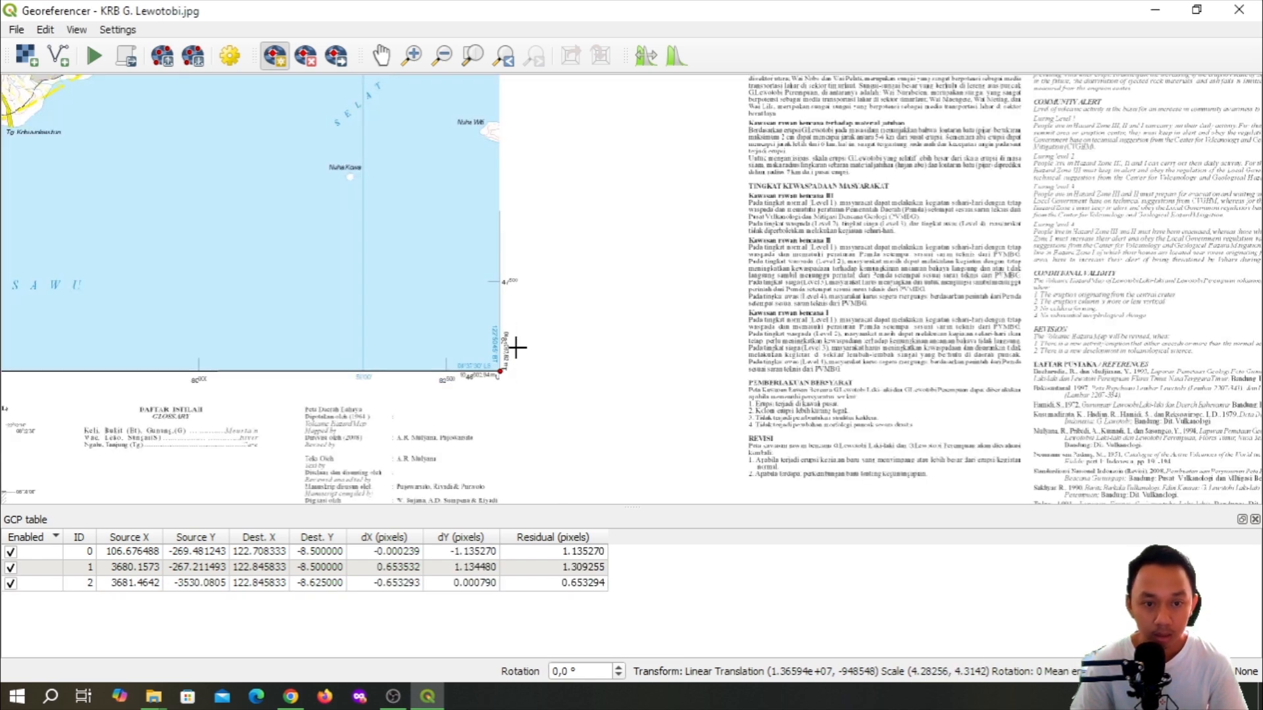
{"action": "left_click_drag", "start_coordinate": [300, 343], "coordinate": [722, 330]}
{"action": "left_click_drag", "start_coordinate": [178, 341], "coordinate": [392, 345]}
{"action": "left_click_drag", "start_coordinate": [112, 346], "coordinate": [843, 357]}
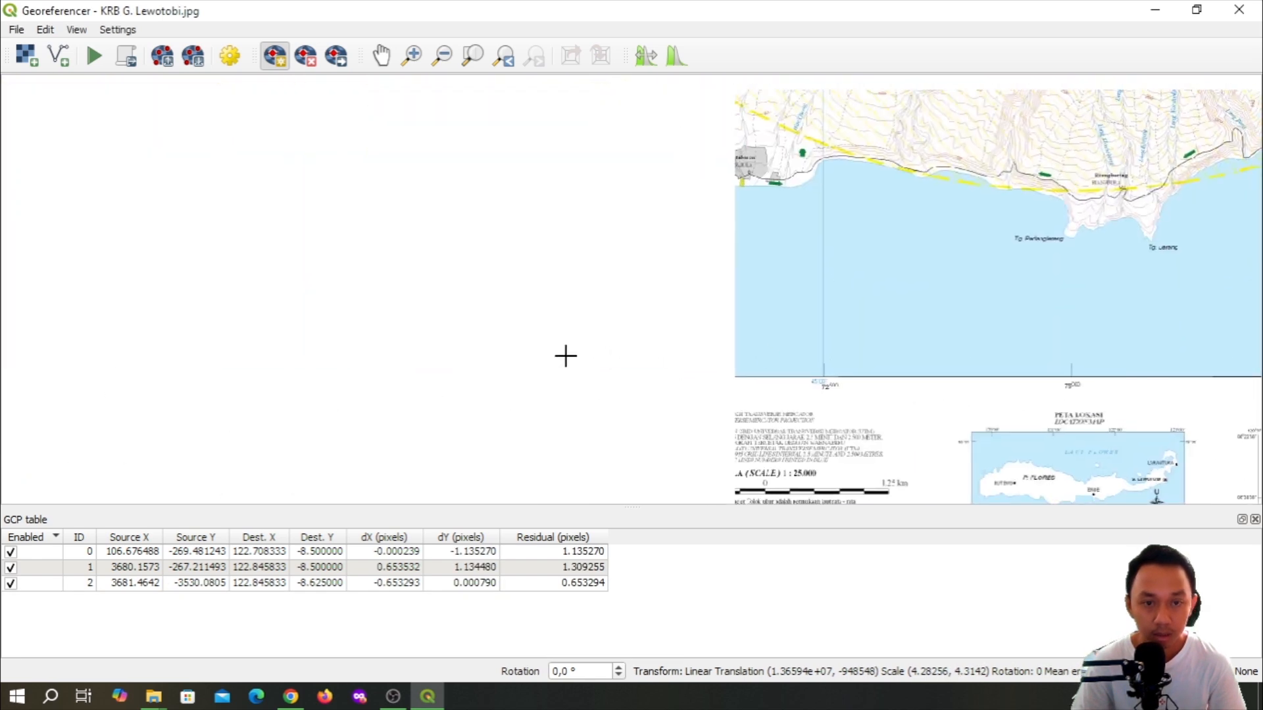
{"action": "left_click_drag", "start_coordinate": [598, 354], "coordinate": [733, 362]}
{"action": "scroll", "coordinate": [507, 380], "scroll_direction": "up", "scroll_amount": 4}
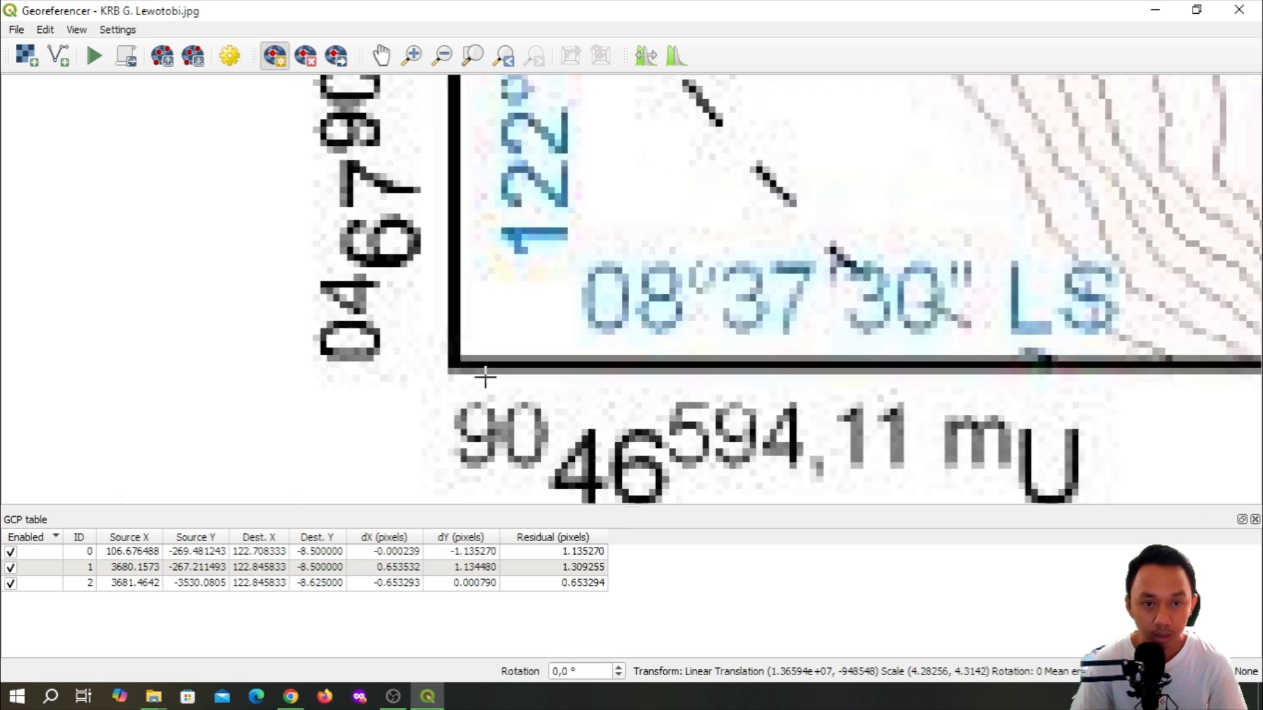
{"action": "left_click", "coordinate": [454, 362]}
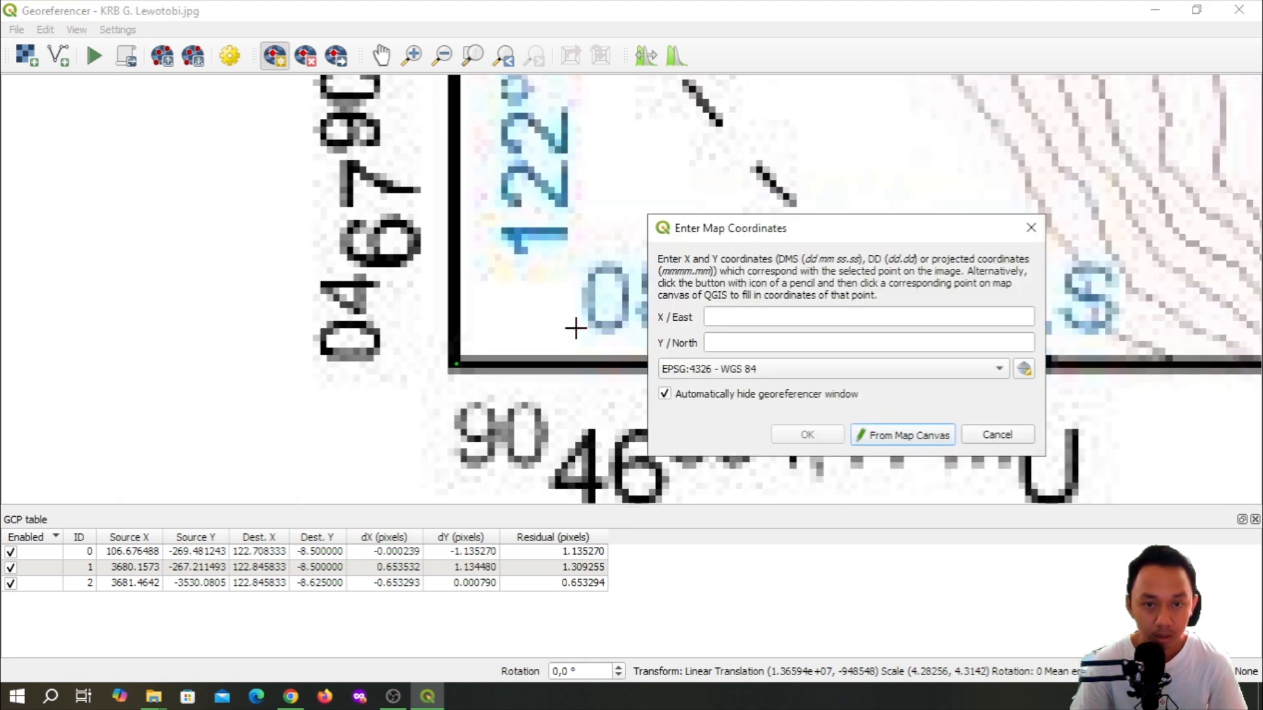
{"action": "scroll", "coordinate": [577, 322], "scroll_direction": "down", "scroll_amount": 2}
{"action": "scroll", "coordinate": [418, 458], "scroll_direction": "up", "scroll_amount": 2}
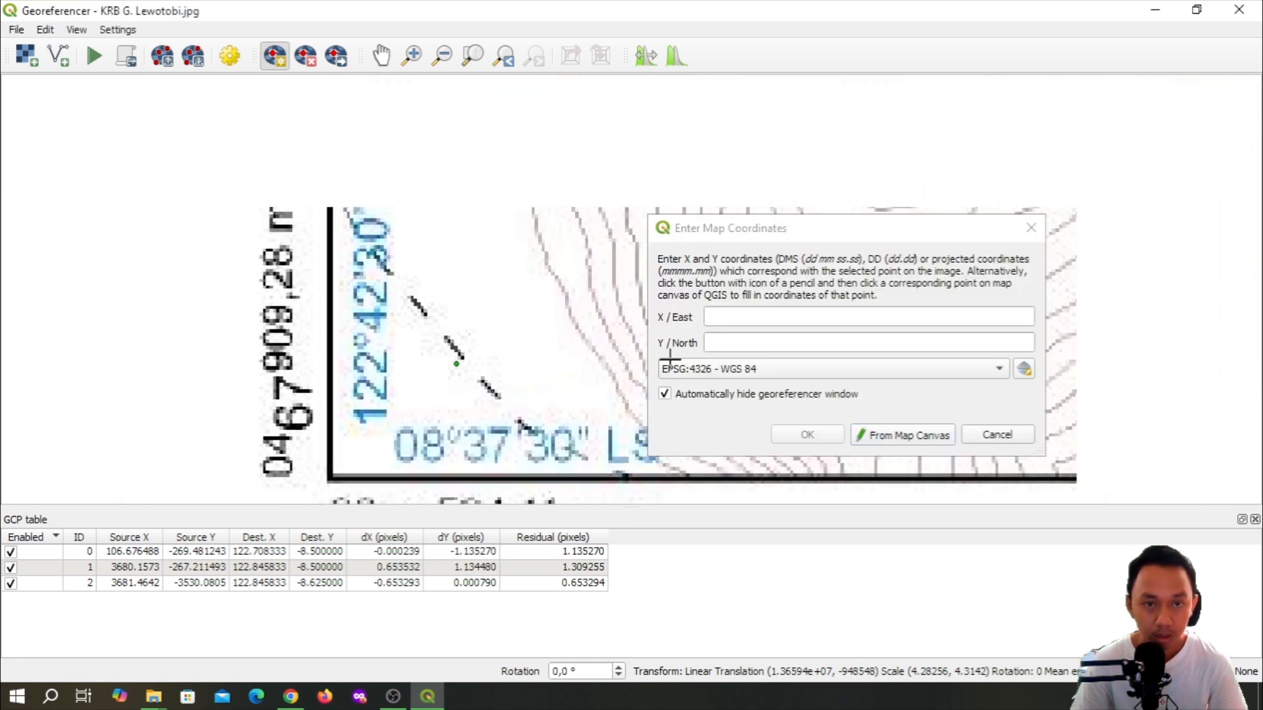
Give the southwest control point the map coordinates X 122 42 30 and Y -08 37 30
{"action": "left_click", "coordinate": [742, 317]}
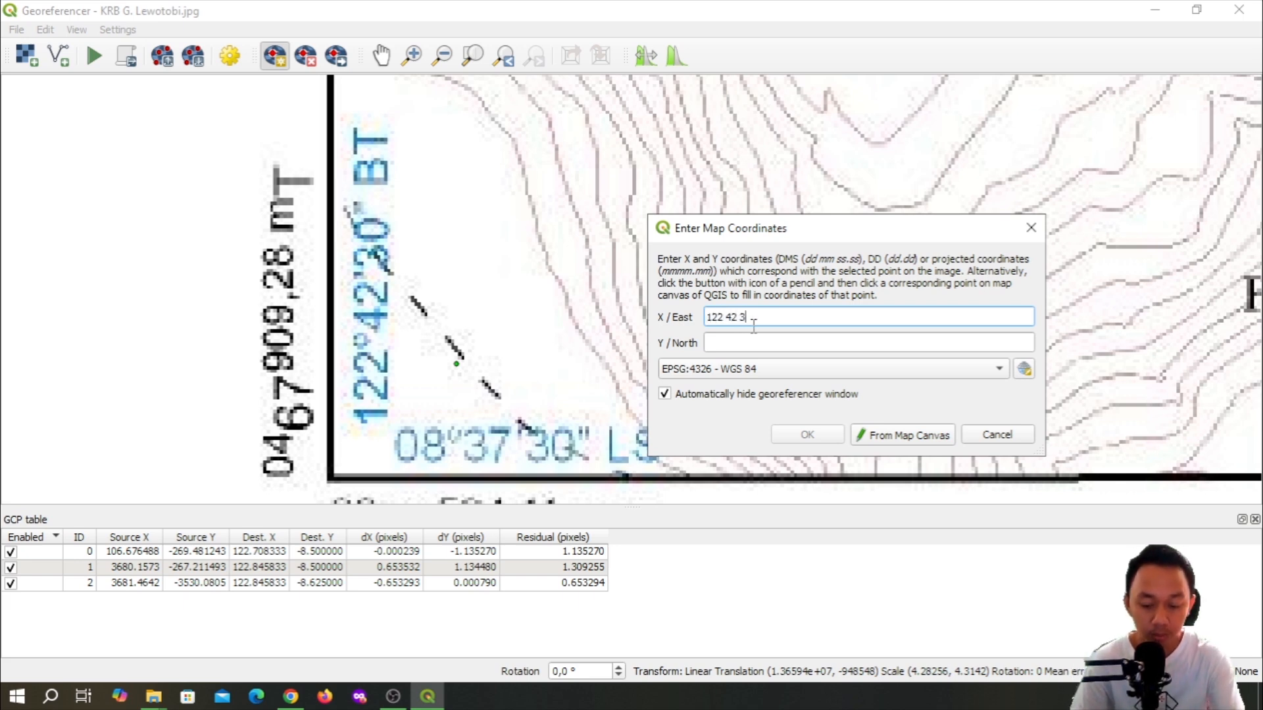
{"action": "left_click", "coordinate": [773, 350]}
{"action": "type", "text": "-08"}
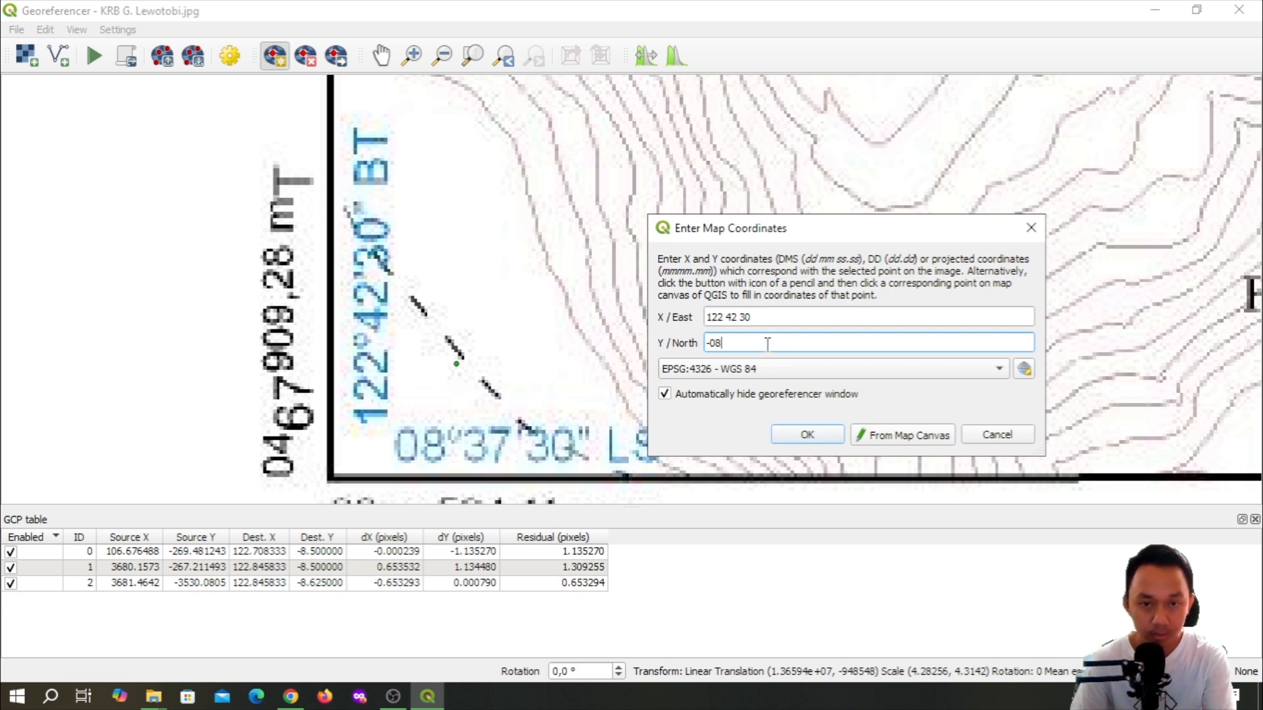
{"action": "type", "text": " 3"}
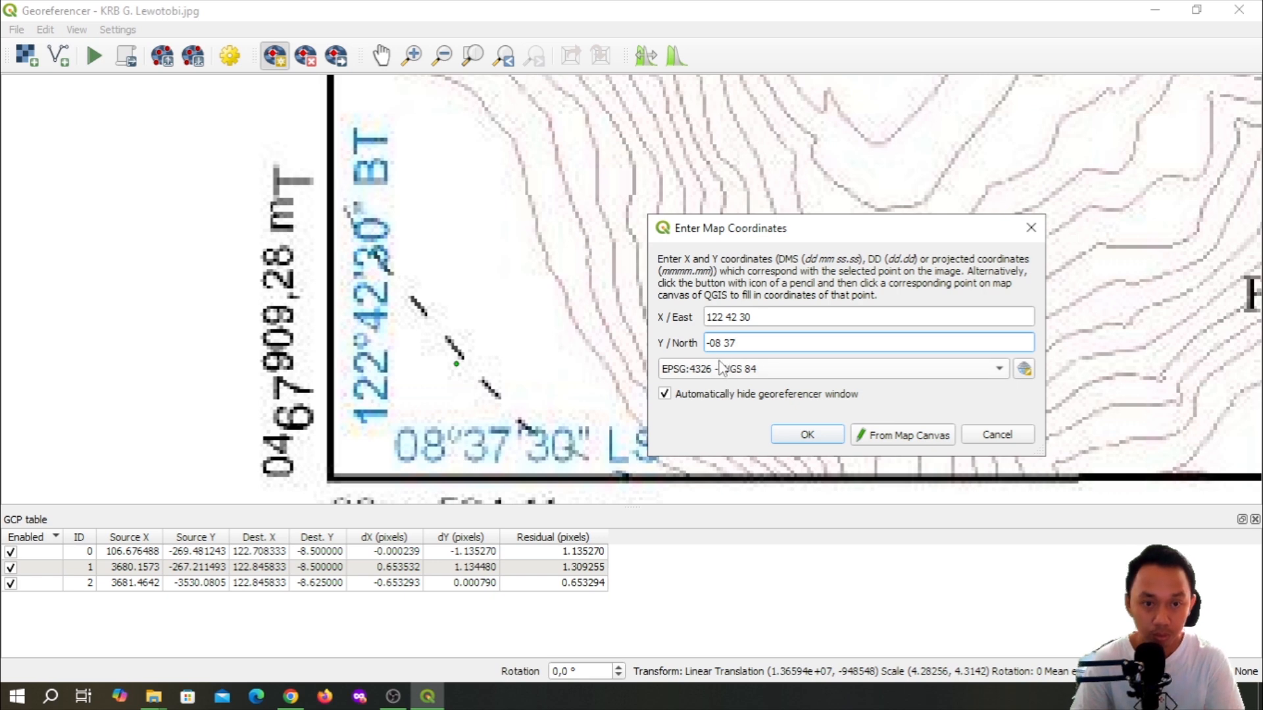
{"action": "type", "text": "7 3"}
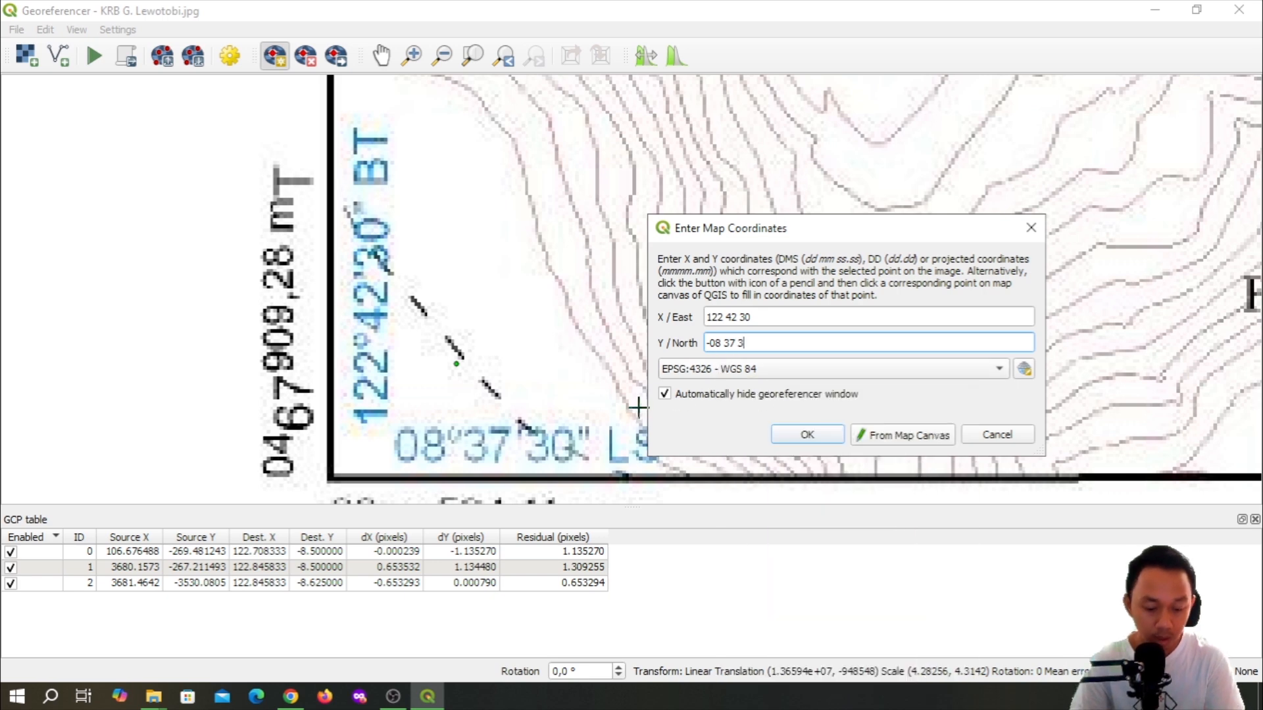
{"action": "type", "text": "0"}
{"action": "left_click_drag", "start_coordinate": [762, 230], "coordinate": [854, 169]}
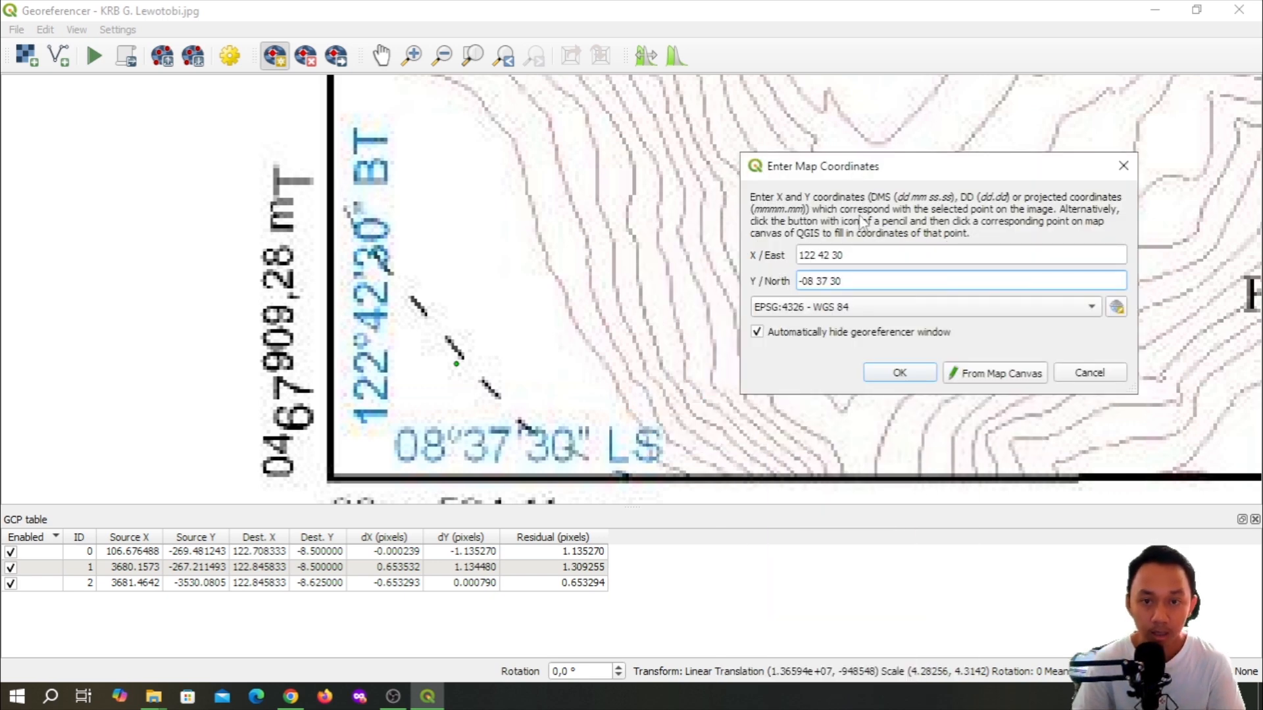
{"action": "left_click", "coordinate": [900, 373]}
Set the target CRS of the transformation to the default EPSG:4326 - WGS 84
{"action": "scroll", "coordinate": [652, 351], "scroll_direction": "down", "scroll_amount": 3}
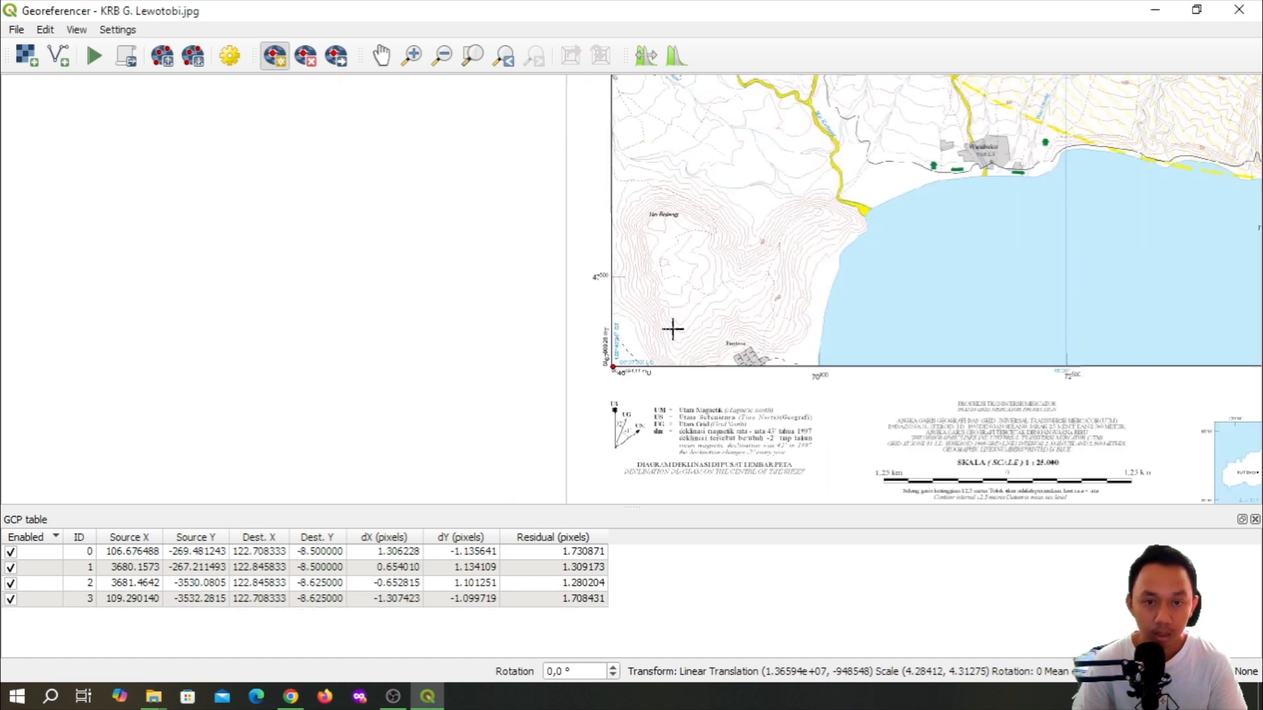
{"action": "scroll", "coordinate": [678, 329], "scroll_direction": "down", "scroll_amount": 1}
{"action": "left_click_drag", "start_coordinate": [794, 304], "coordinate": [702, 346]}
{"action": "scroll", "coordinate": [530, 310], "scroll_direction": "down", "scroll_amount": 2}
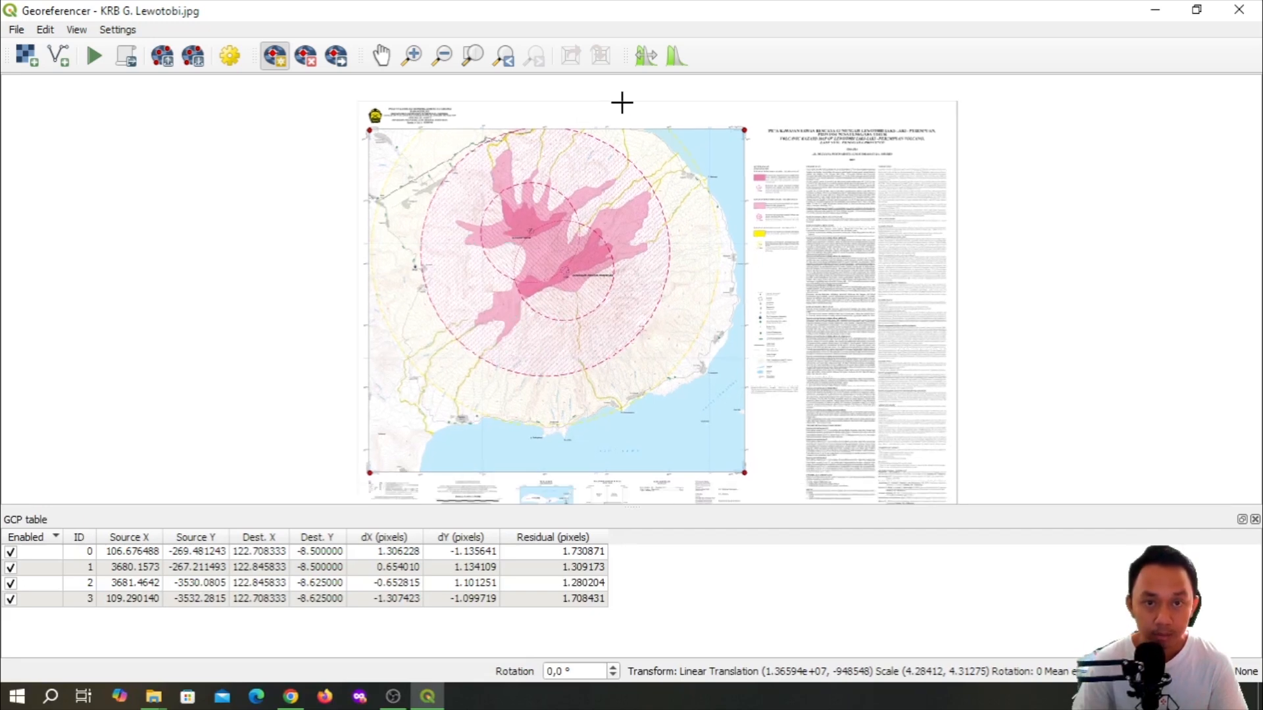
{"action": "left_click", "coordinate": [231, 64]}
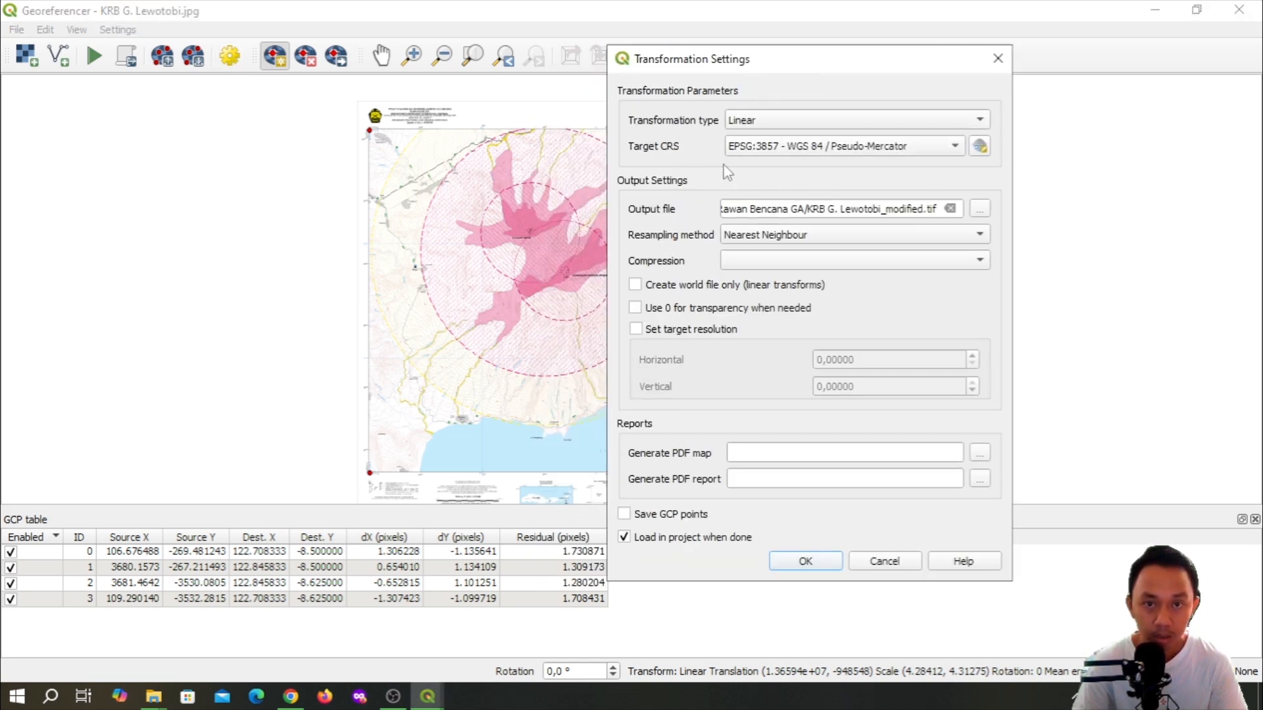
{"action": "left_click", "coordinate": [794, 150]}
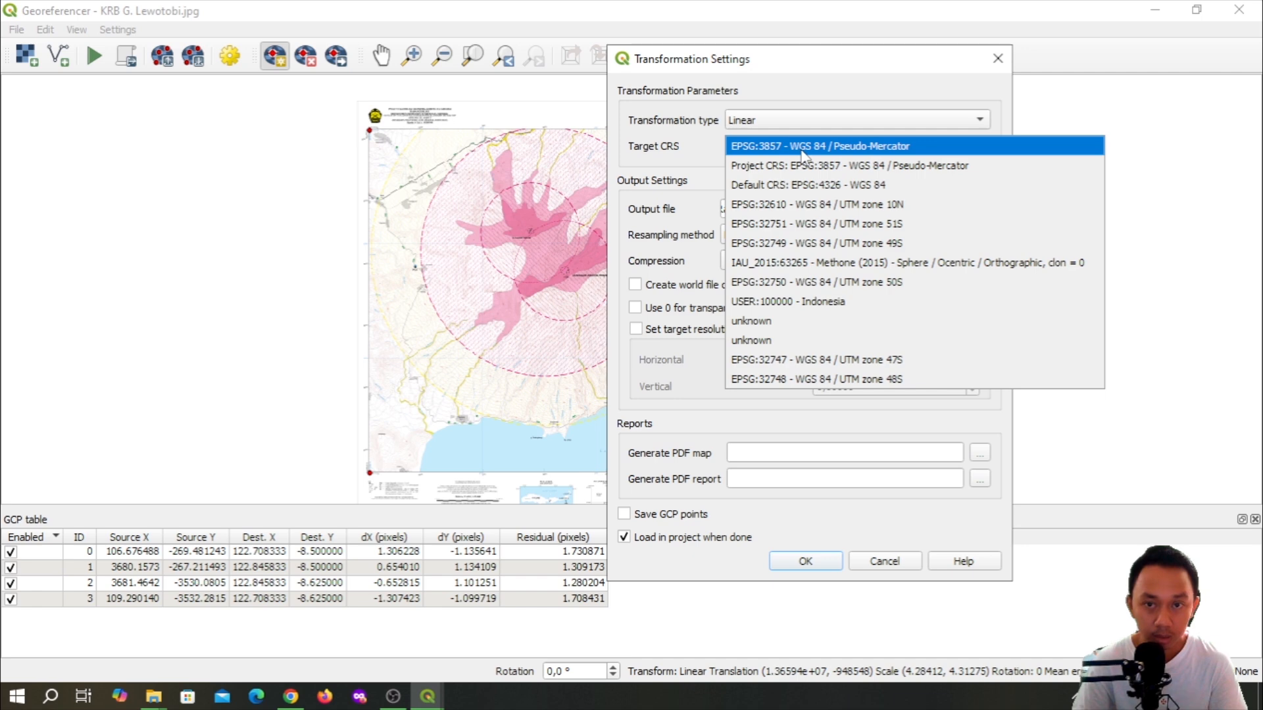
{"action": "left_click", "coordinate": [767, 188]}
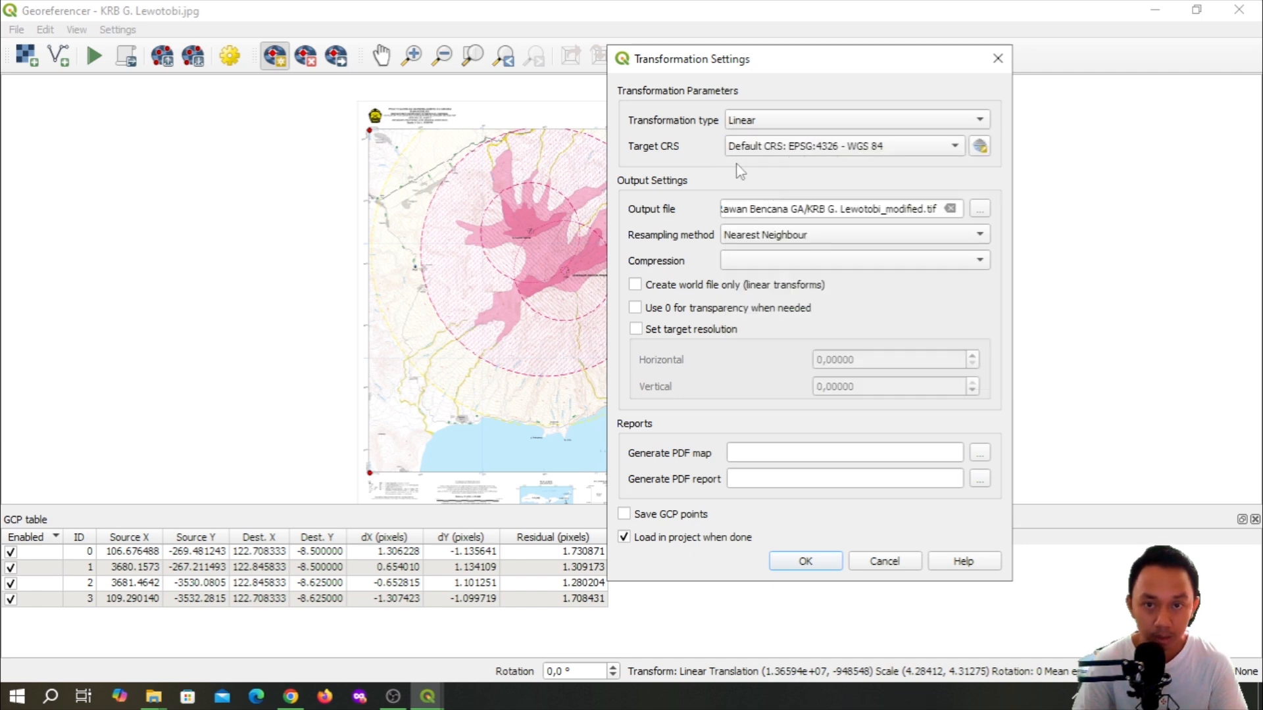
Choose the output location by creating a folder named Peta KRB Gunung Lewotobi in 3D Objects and opening it
{"action": "left_click", "coordinate": [980, 209]}
{"action": "left_click", "coordinate": [697, 203]}
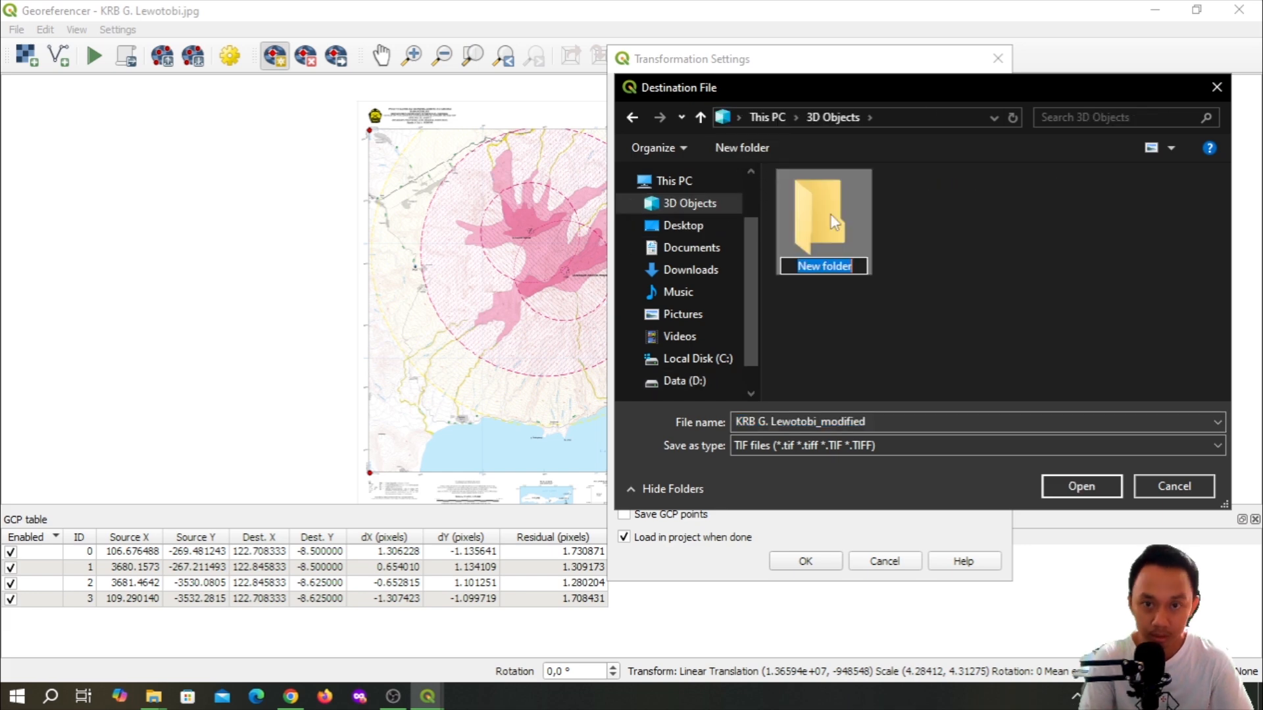
{"action": "type", "text": "Peta"}
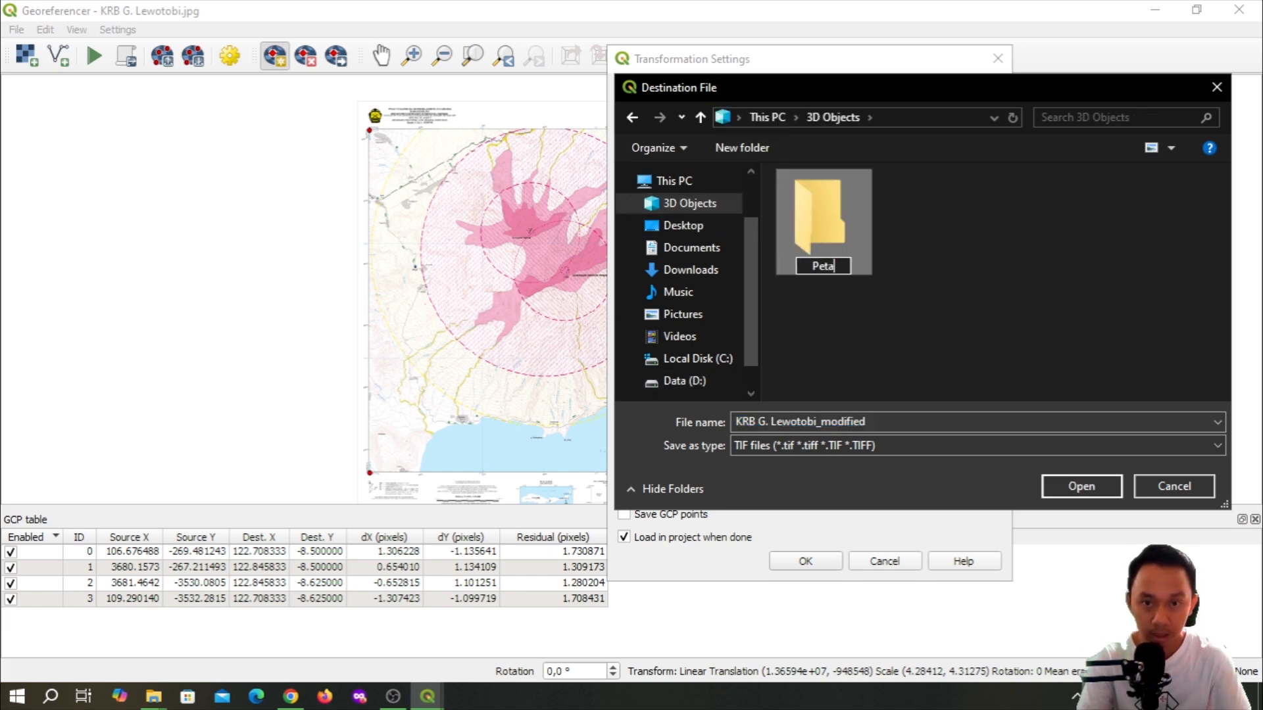
{"action": "type", "text": " KRB "}
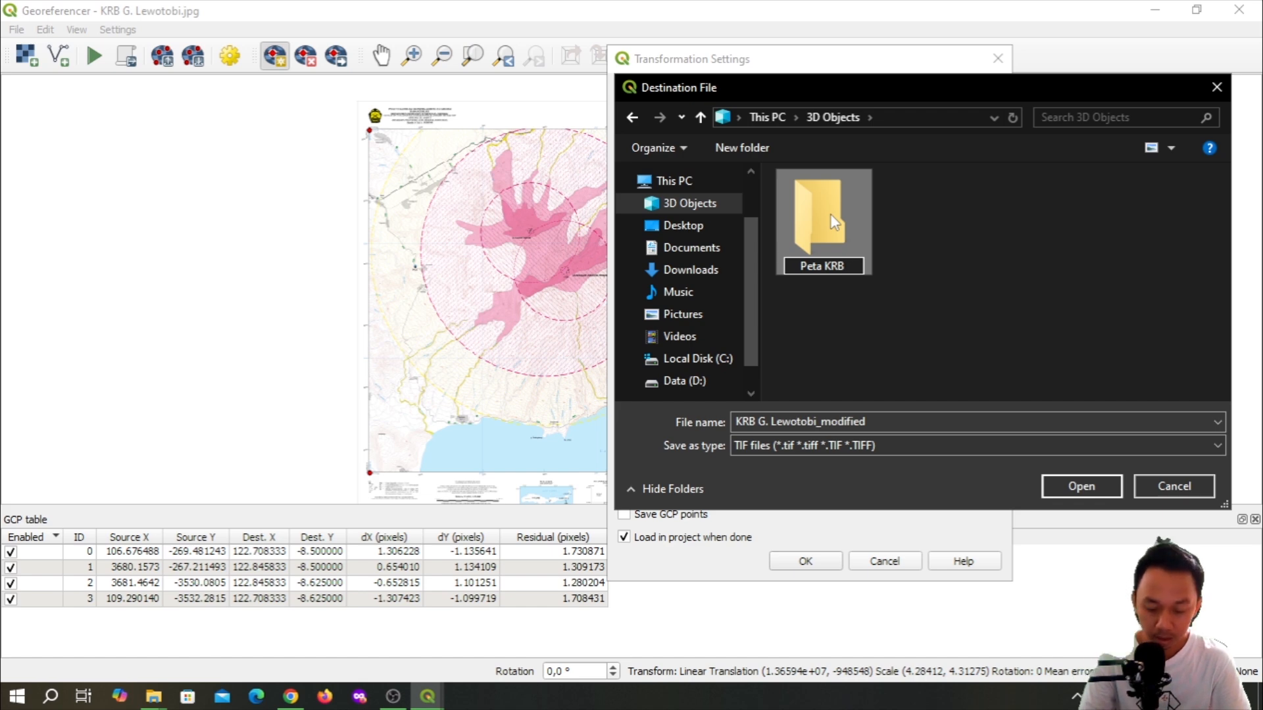
{"action": "type", "text": "Gunung Lew"}
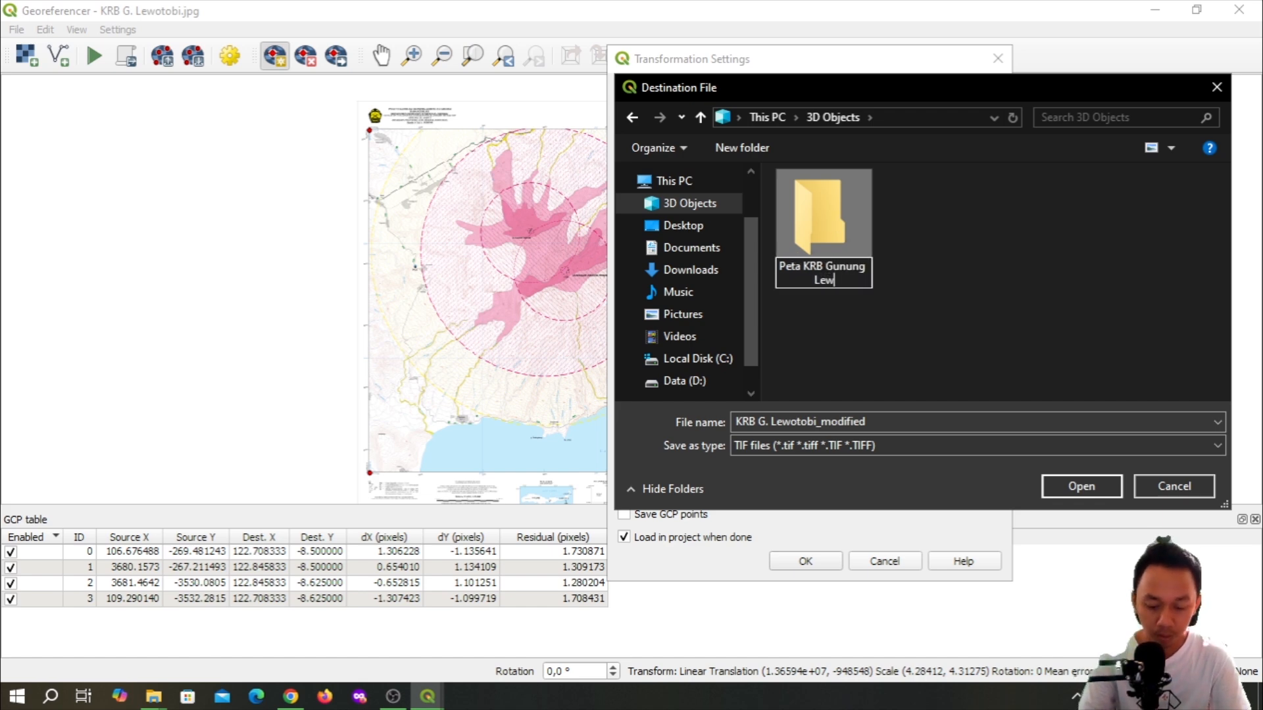
{"action": "type", "text": "otobi"}
{"action": "key", "text": "Return"}
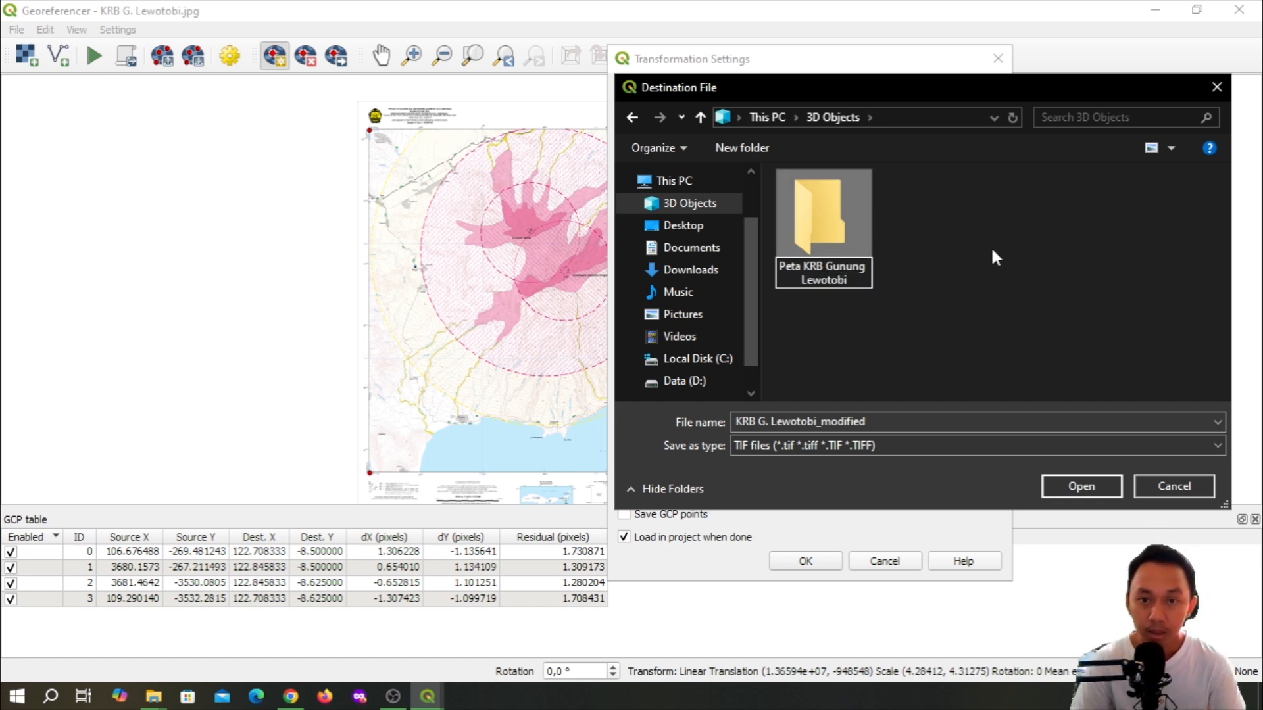
{"action": "double_click", "coordinate": [847, 227]}
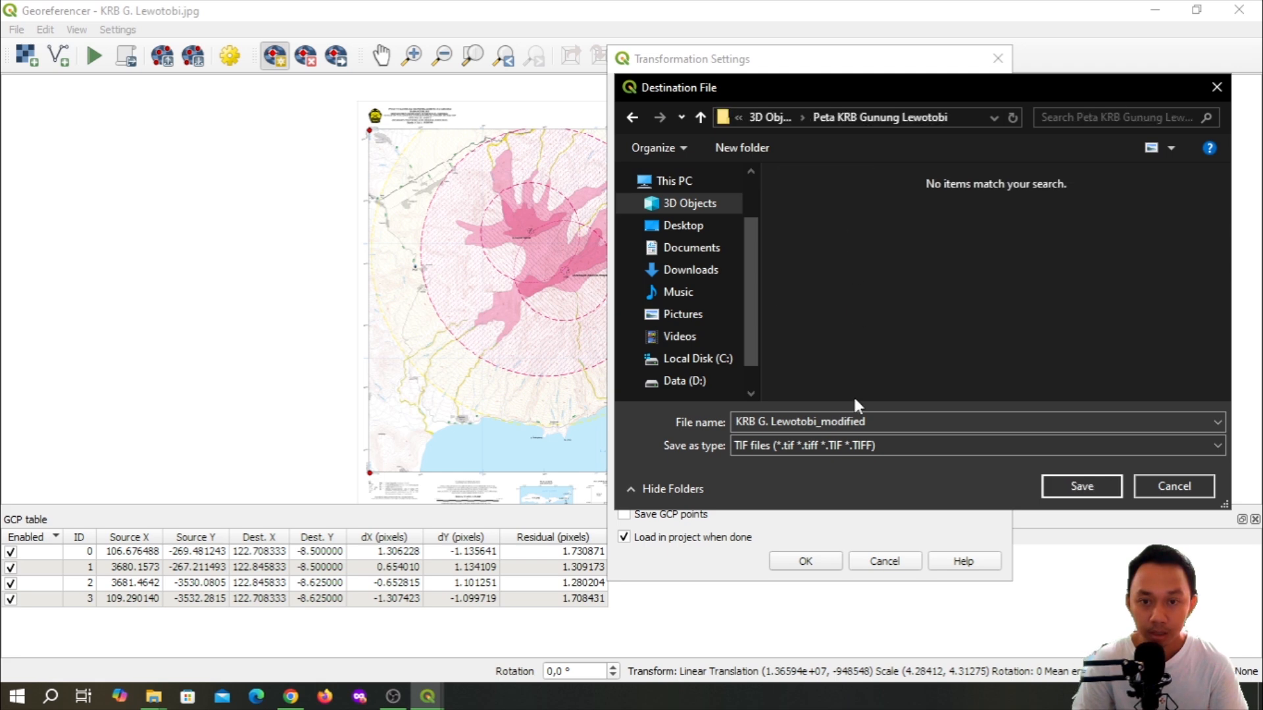
Name the output TIF file KRB G. Lewotobi_Georeferencing and accept the transformation settings
{"action": "left_click", "coordinate": [824, 422]}
{"action": "left_click", "coordinate": [885, 422]}
{"action": "left_click_drag", "start_coordinate": [885, 422], "coordinate": [844, 422]}
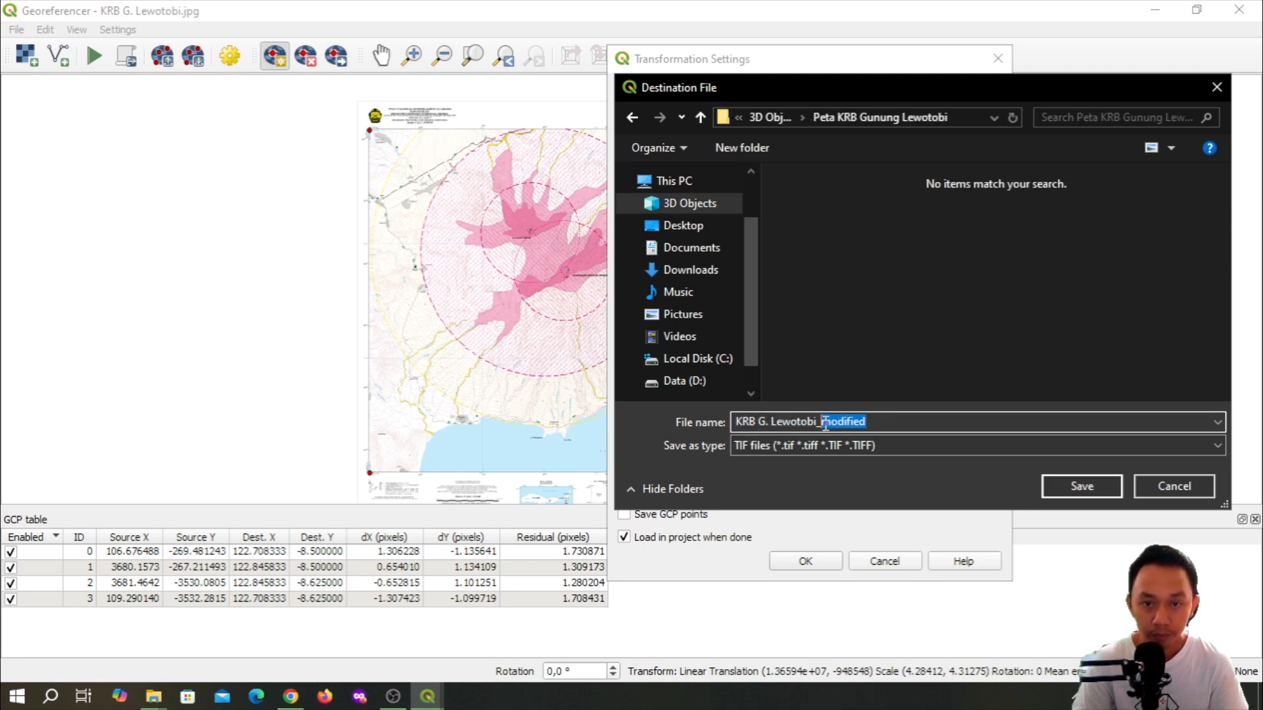
{"action": "type", "text": "Georeferencing"}
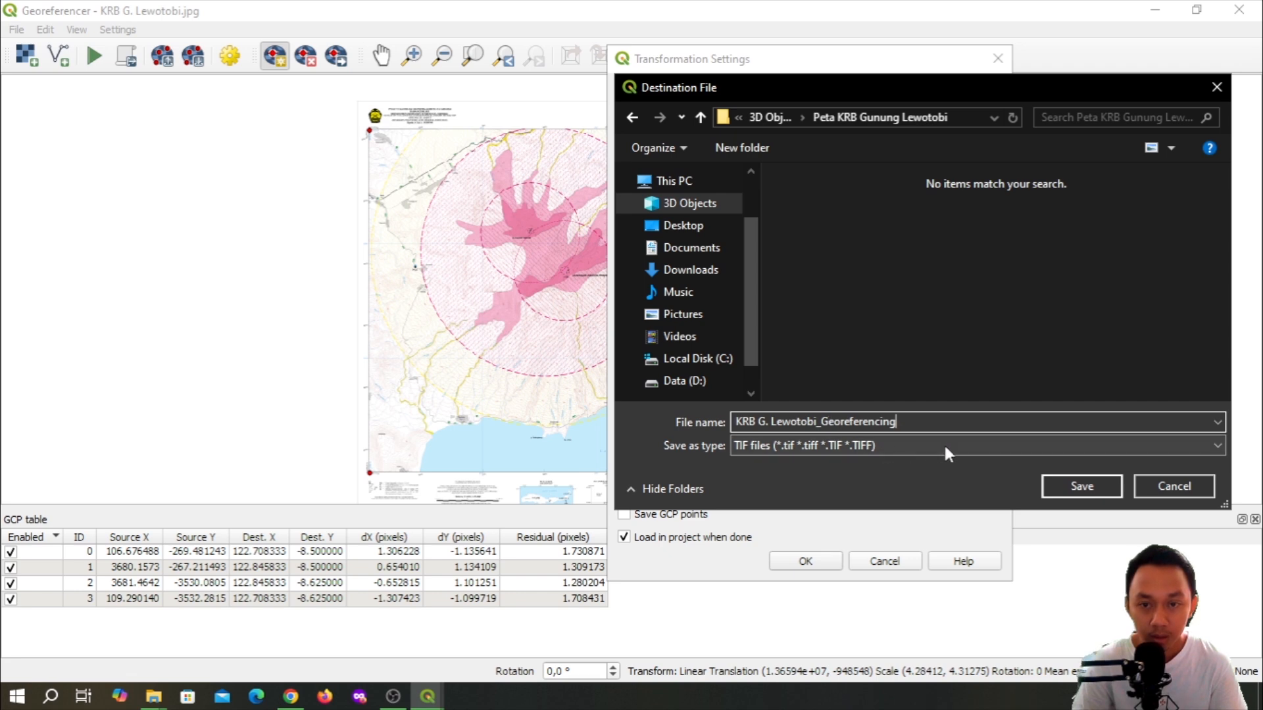
{"action": "left_click", "coordinate": [1082, 486]}
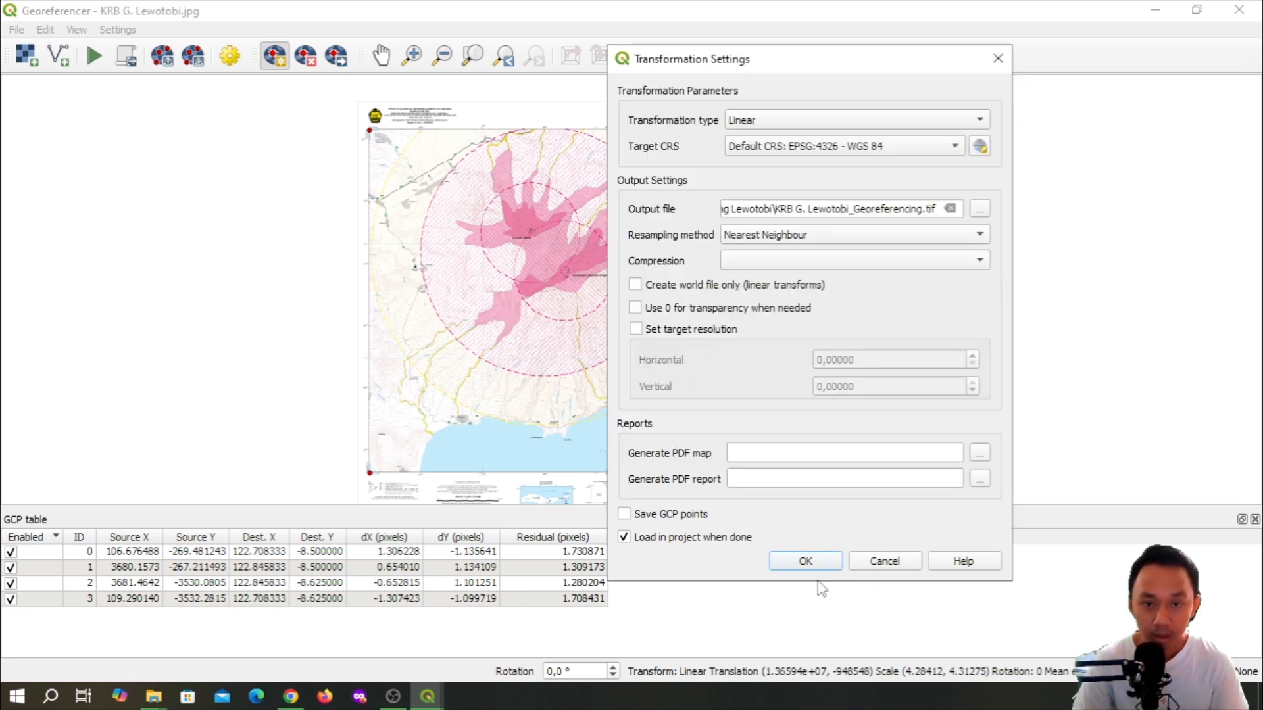
{"action": "left_click", "coordinate": [806, 561]}
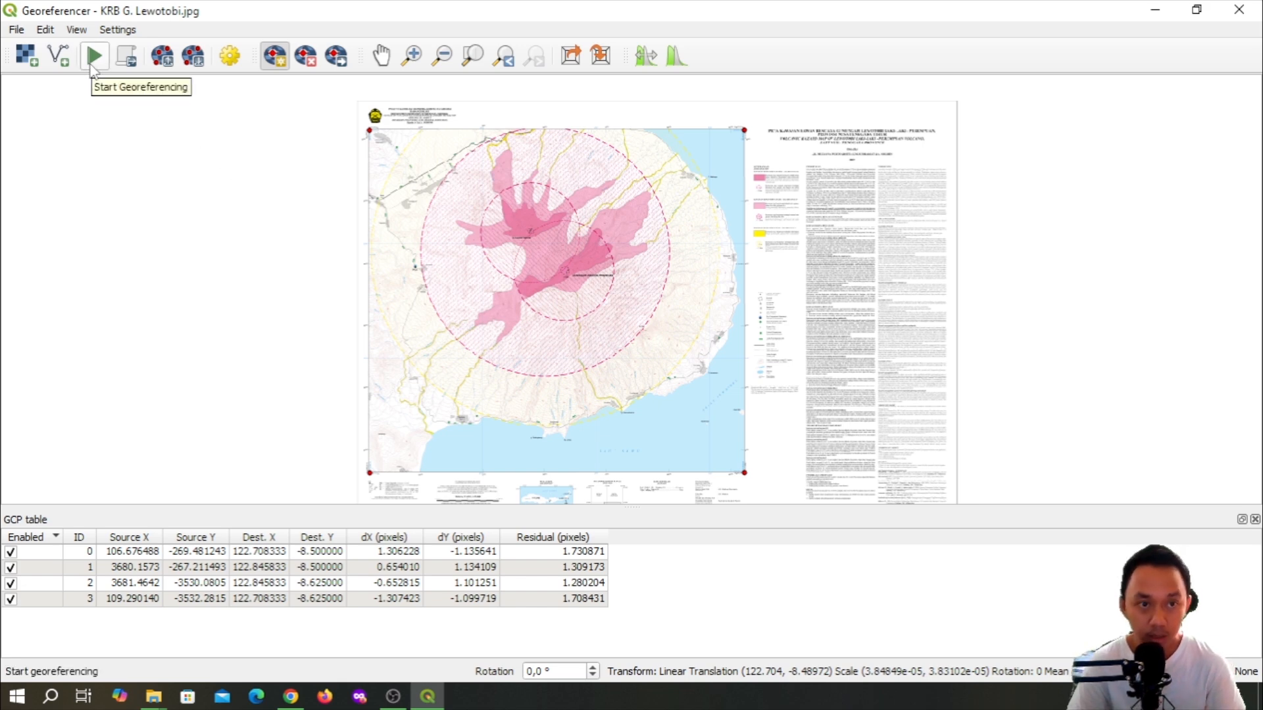
Run the georeferencing and minimise the Georeferencer to return to the project map
{"action": "left_click", "coordinate": [93, 60]}
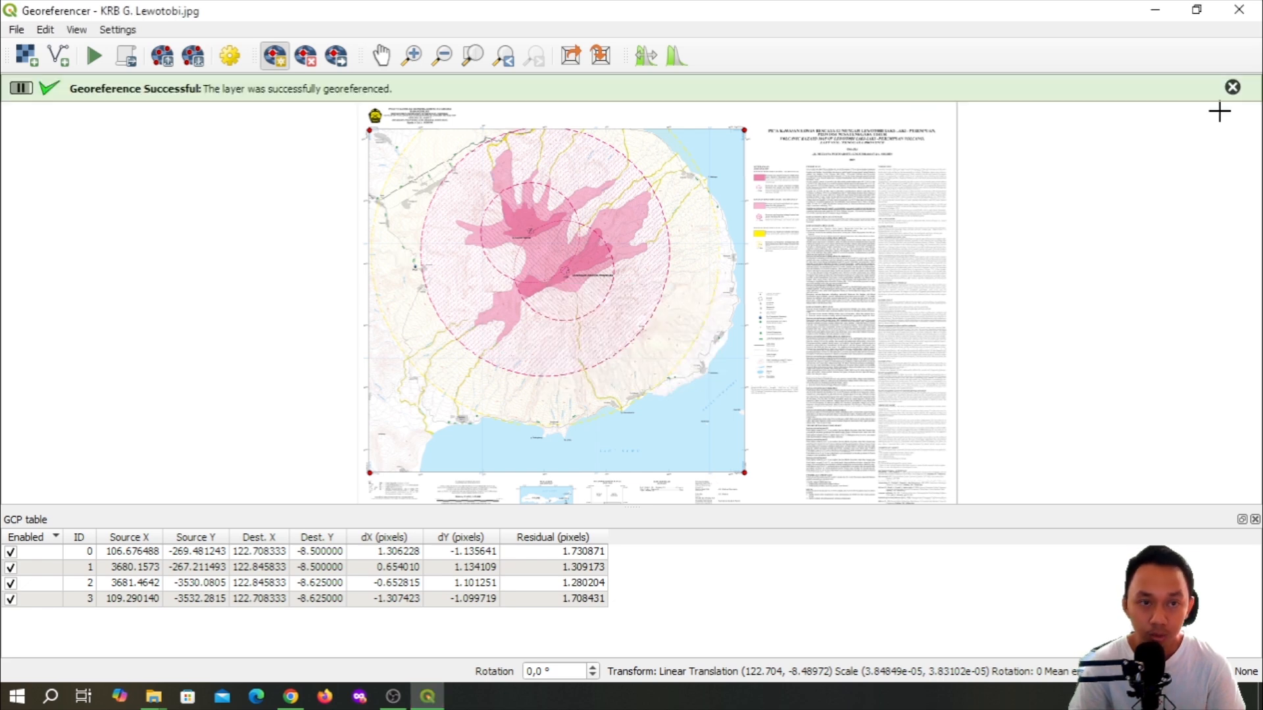
{"action": "left_click", "coordinate": [1232, 87]}
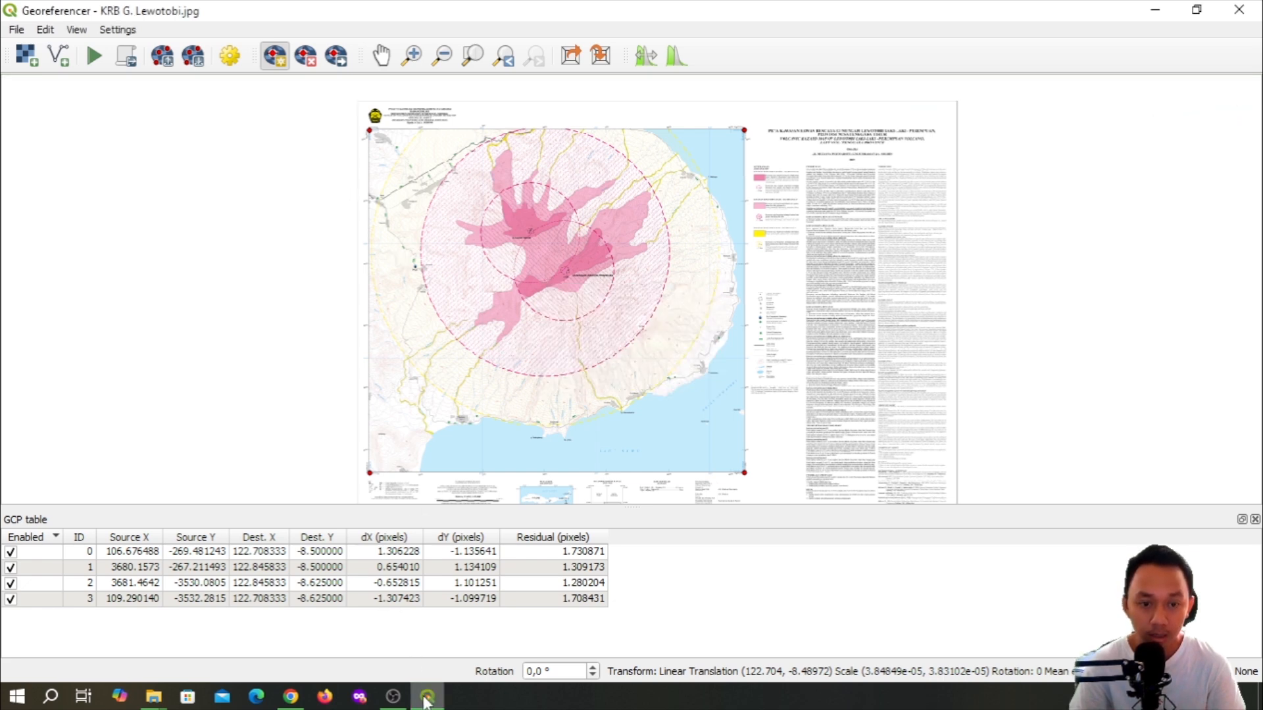
{"action": "left_click", "coordinate": [1155, 10]}
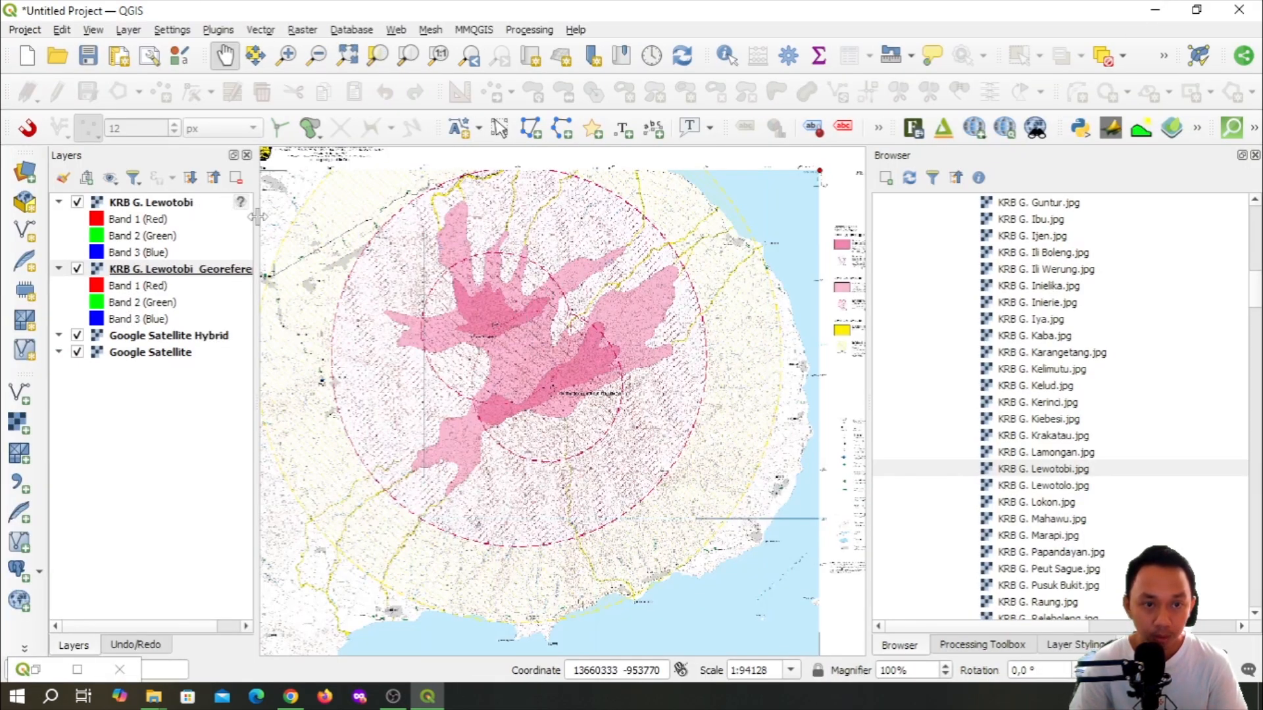
Widen the layer list to show full layer names and hide the original KRB G. Lewotobi layer
{"action": "left_click_drag", "start_coordinate": [257, 217], "coordinate": [298, 217]}
{"action": "left_click", "coordinate": [202, 206]}
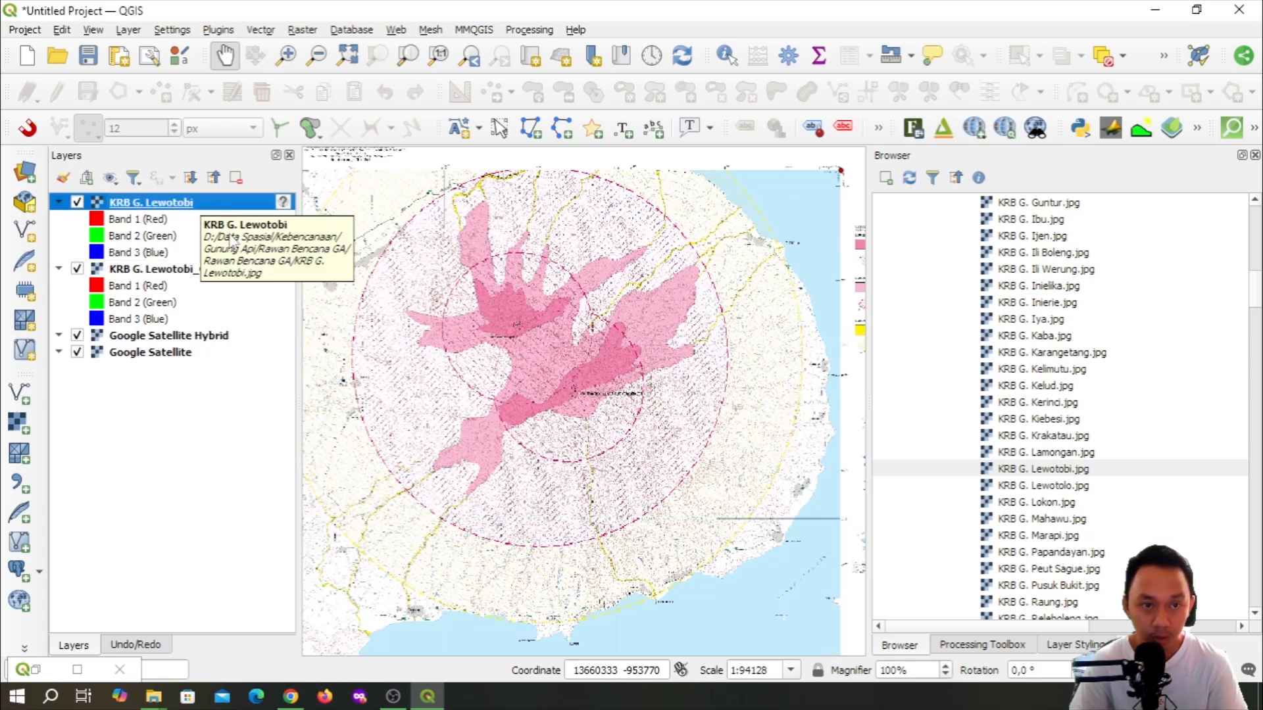
{"action": "left_click", "coordinate": [77, 202]}
Compare the KRB G. Lewotobi_Georeferencing layer with the satellite imagery by switching its visibility off and on, and examine its placement
{"action": "left_click", "coordinate": [77, 269]}
{"action": "left_click", "coordinate": [76, 269]}
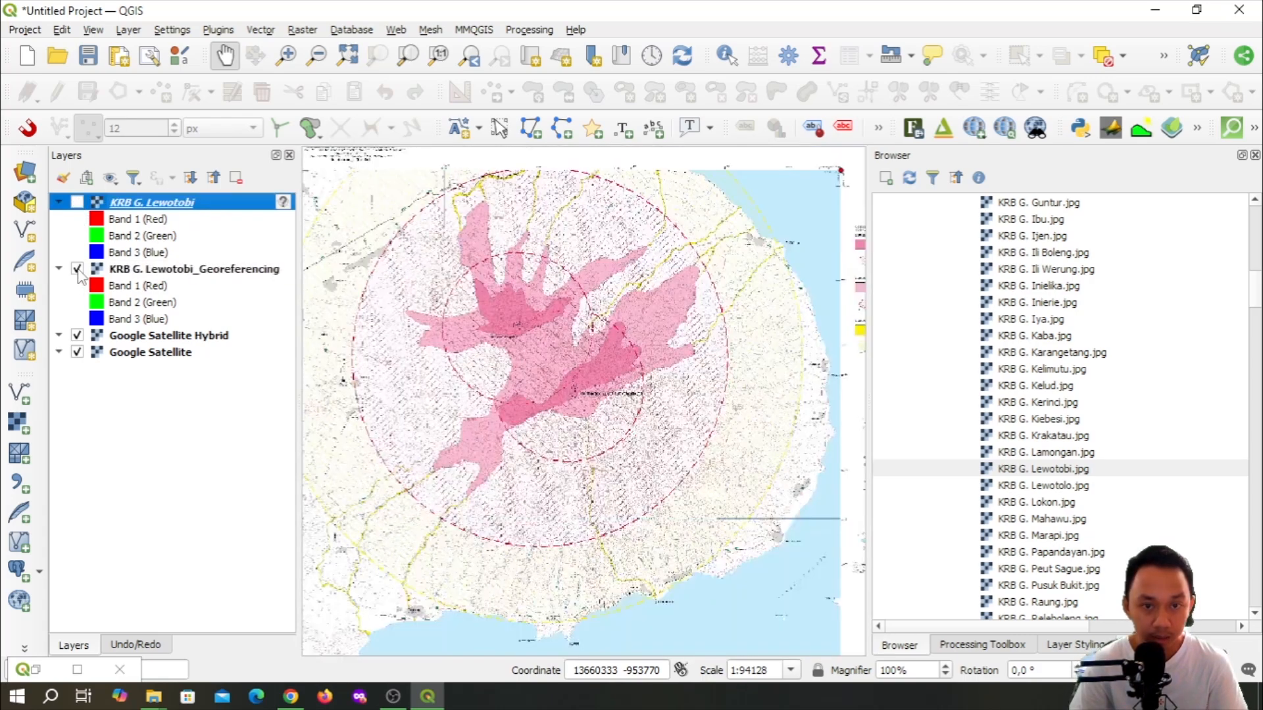
{"action": "left_click", "coordinate": [77, 269]}
{"action": "left_click", "coordinate": [77, 269]}
{"action": "left_click", "coordinate": [77, 269]}
{"action": "left_click", "coordinate": [77, 269]}
{"action": "left_click", "coordinate": [77, 269]}
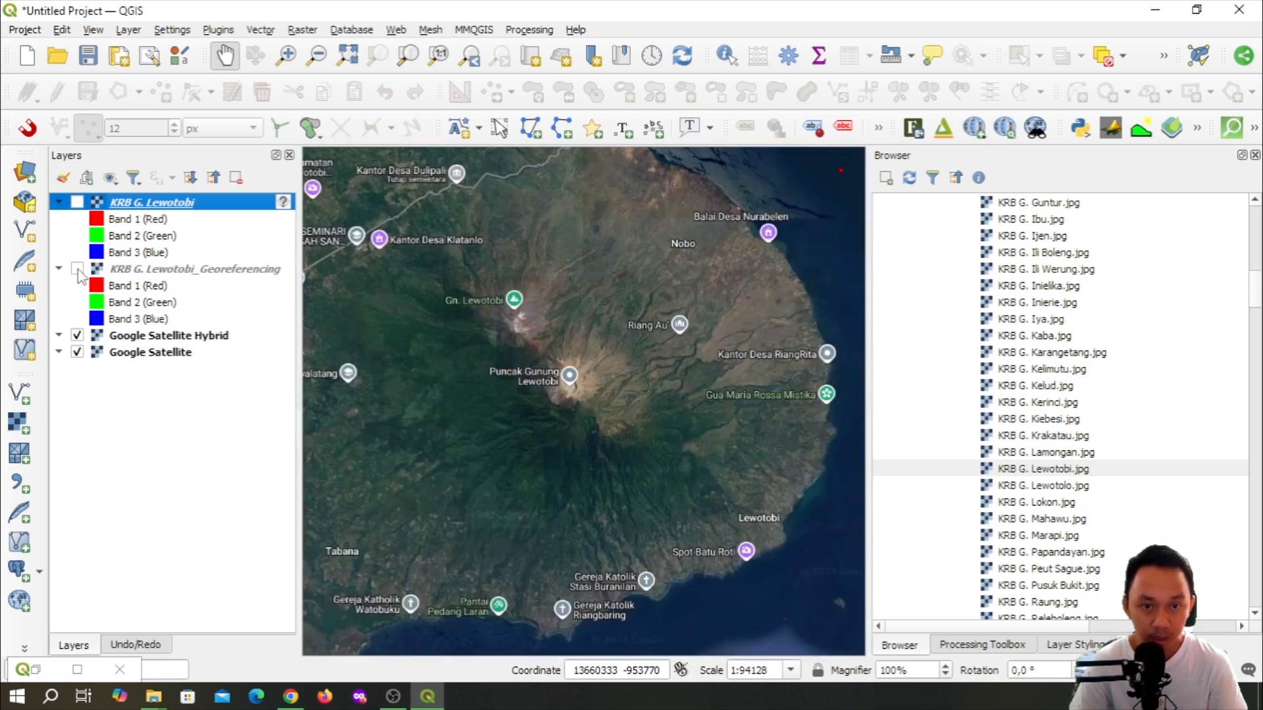
{"action": "left_click", "coordinate": [77, 269]}
{"action": "scroll", "coordinate": [609, 338], "scroll_direction": "down", "scroll_amount": 1}
{"action": "left_click_drag", "start_coordinate": [608, 338], "coordinate": [539, 346]}
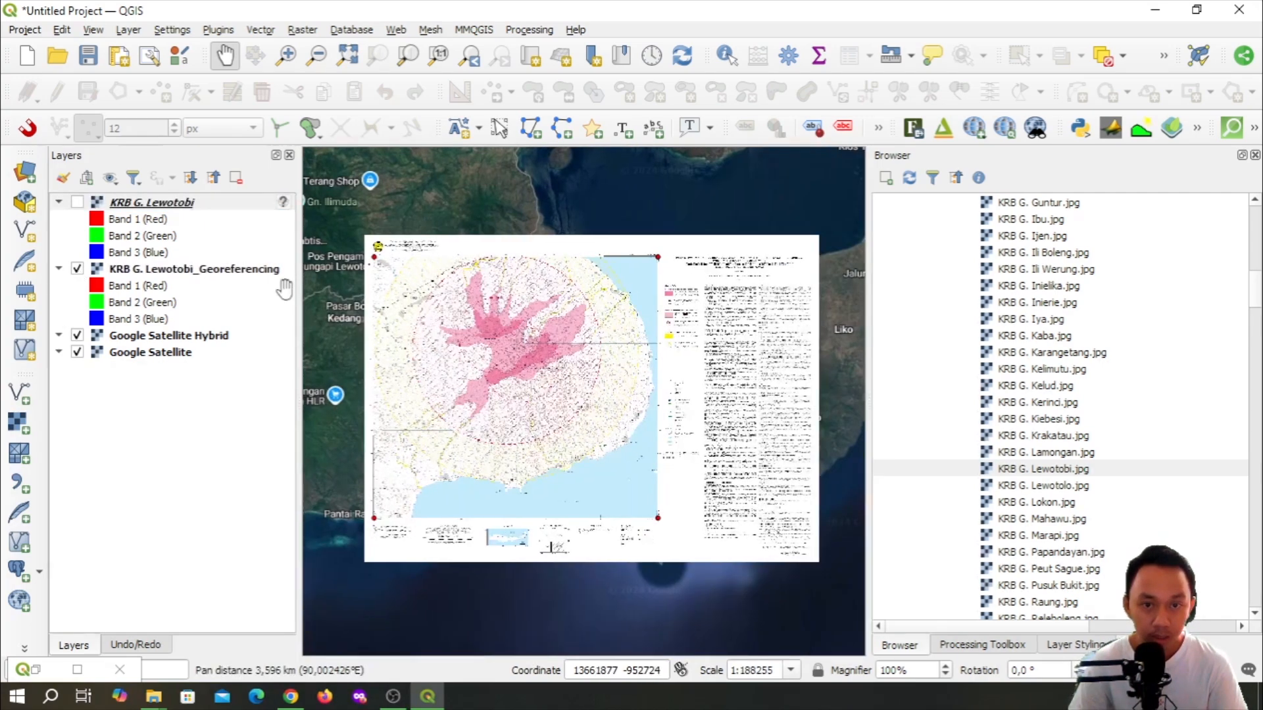
{"action": "scroll", "coordinate": [431, 298], "scroll_direction": "up", "scroll_amount": 1}
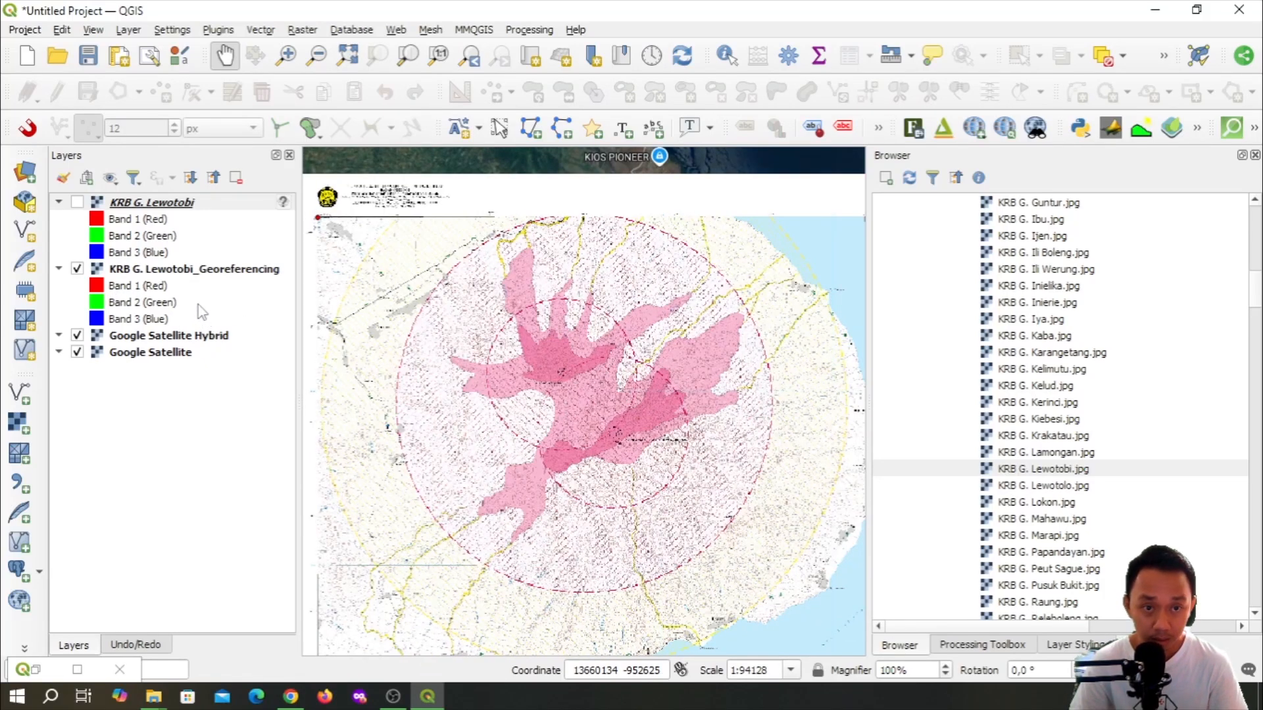
{"action": "left_click_drag", "start_coordinate": [630, 422], "coordinate": [555, 367]}
{"action": "left_click_drag", "start_coordinate": [474, 384], "coordinate": [482, 387]}
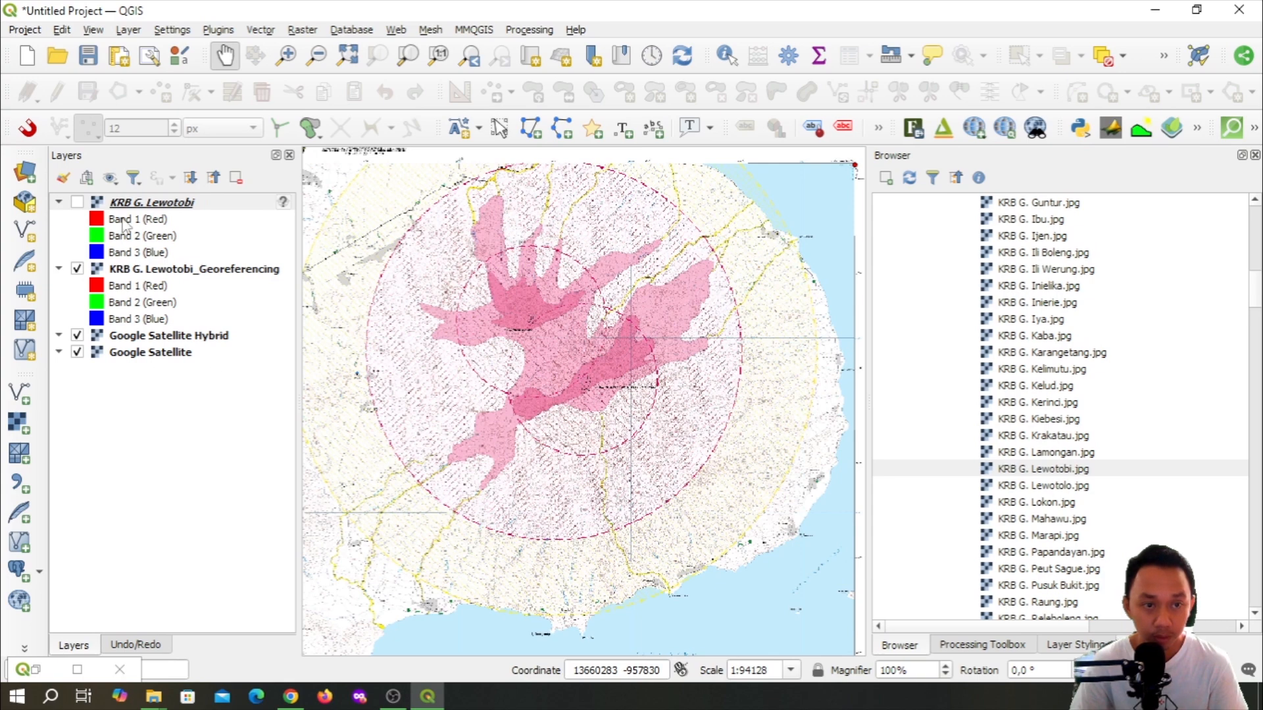
Remove the original ungeoreferenced KRB G. Lewotobi layer from the project
{"action": "right_click", "coordinate": [169, 204]}
{"action": "left_click", "coordinate": [217, 369]}
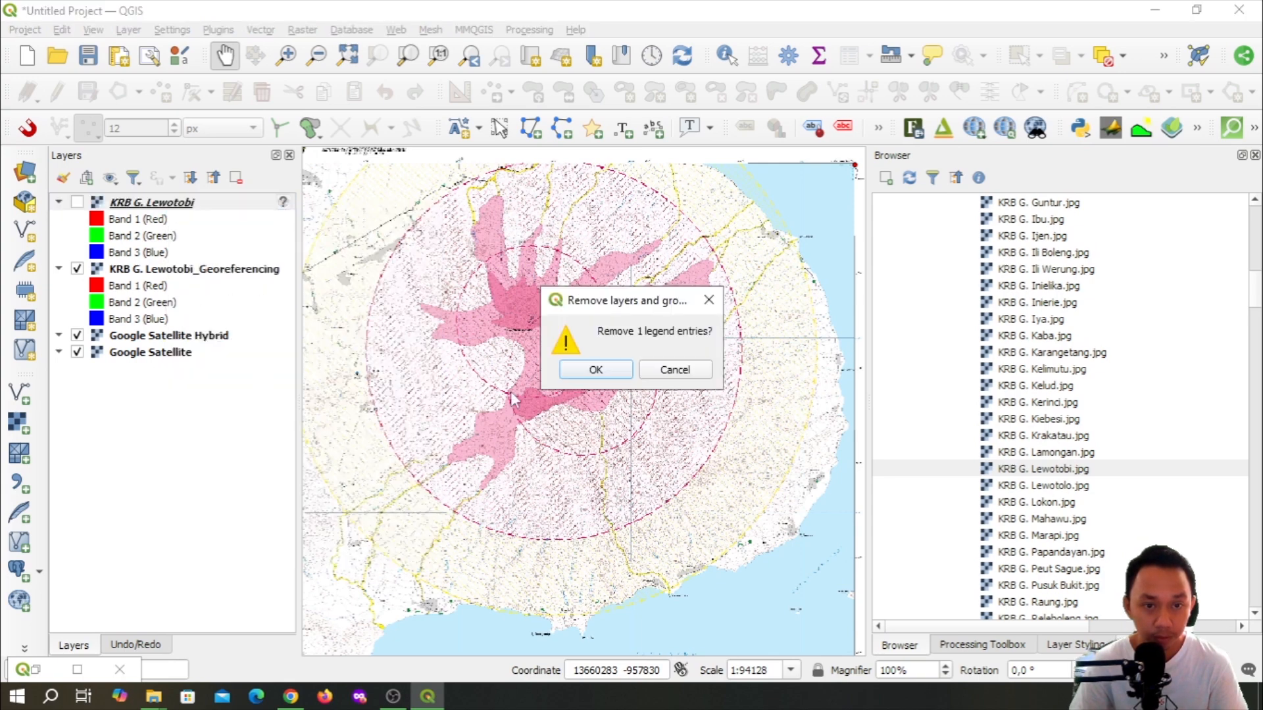
{"action": "left_click", "coordinate": [581, 368]}
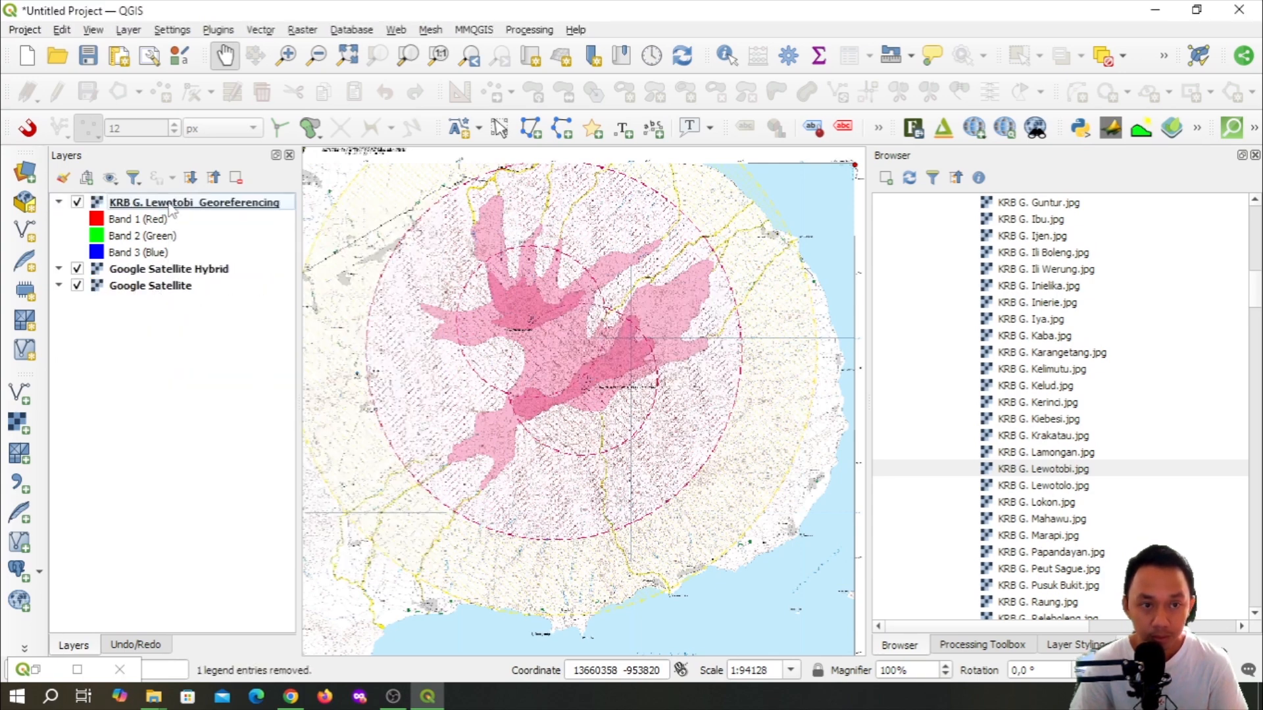
Set the global opacity of the KRB G. Lewotobi_Georeferencing layer to 40%
{"action": "left_click", "coordinate": [169, 206]}
{"action": "left_click", "coordinate": [1069, 644]}
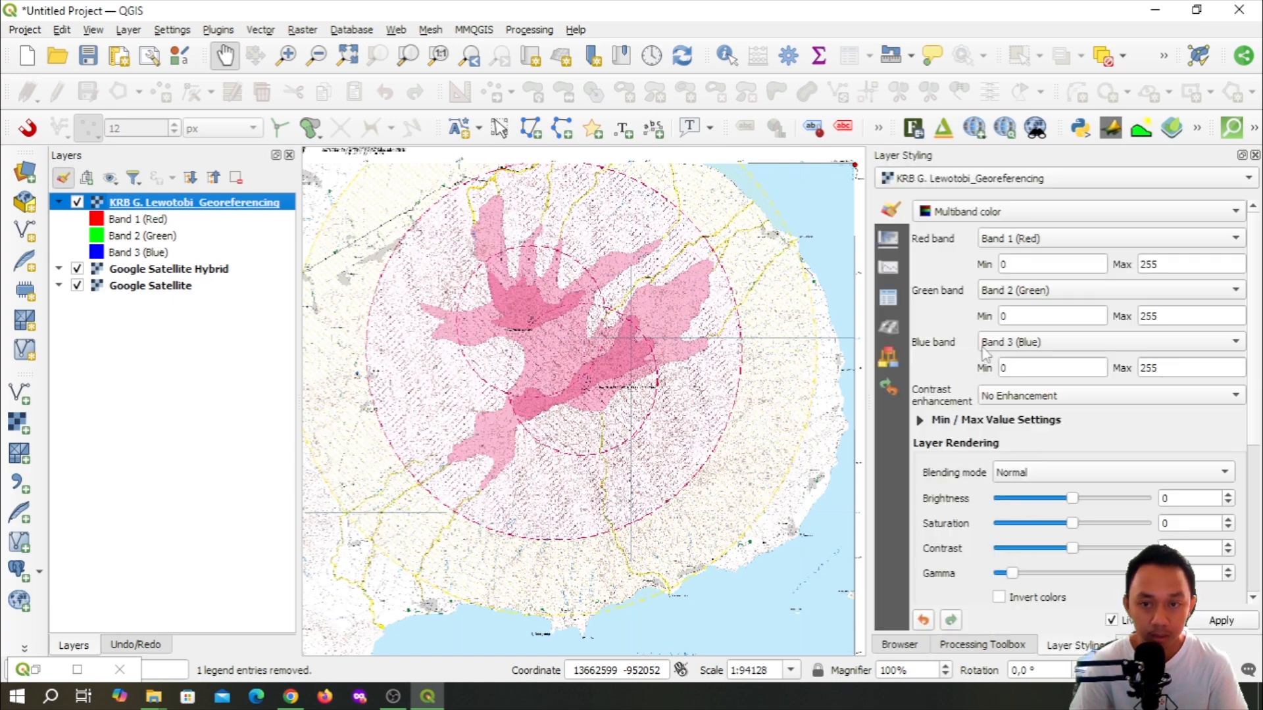
{"action": "left_click", "coordinate": [889, 239]}
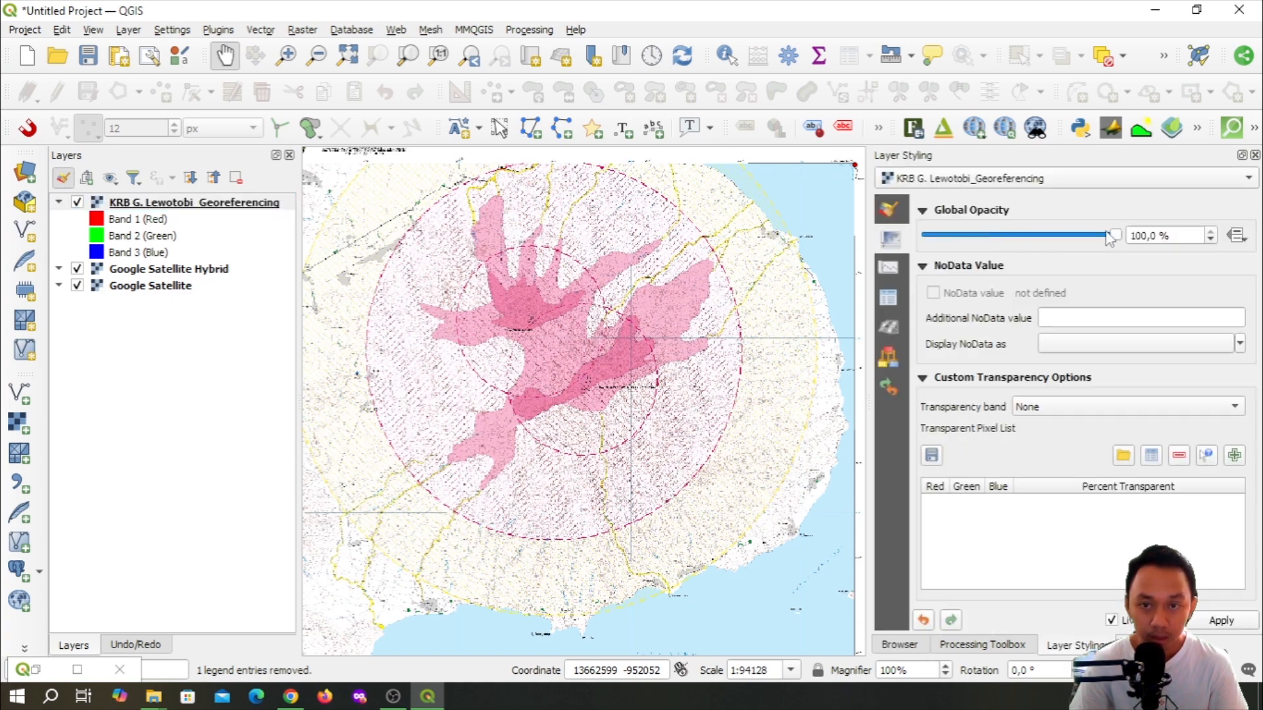
{"action": "left_click_drag", "start_coordinate": [1123, 239], "coordinate": [1058, 242]}
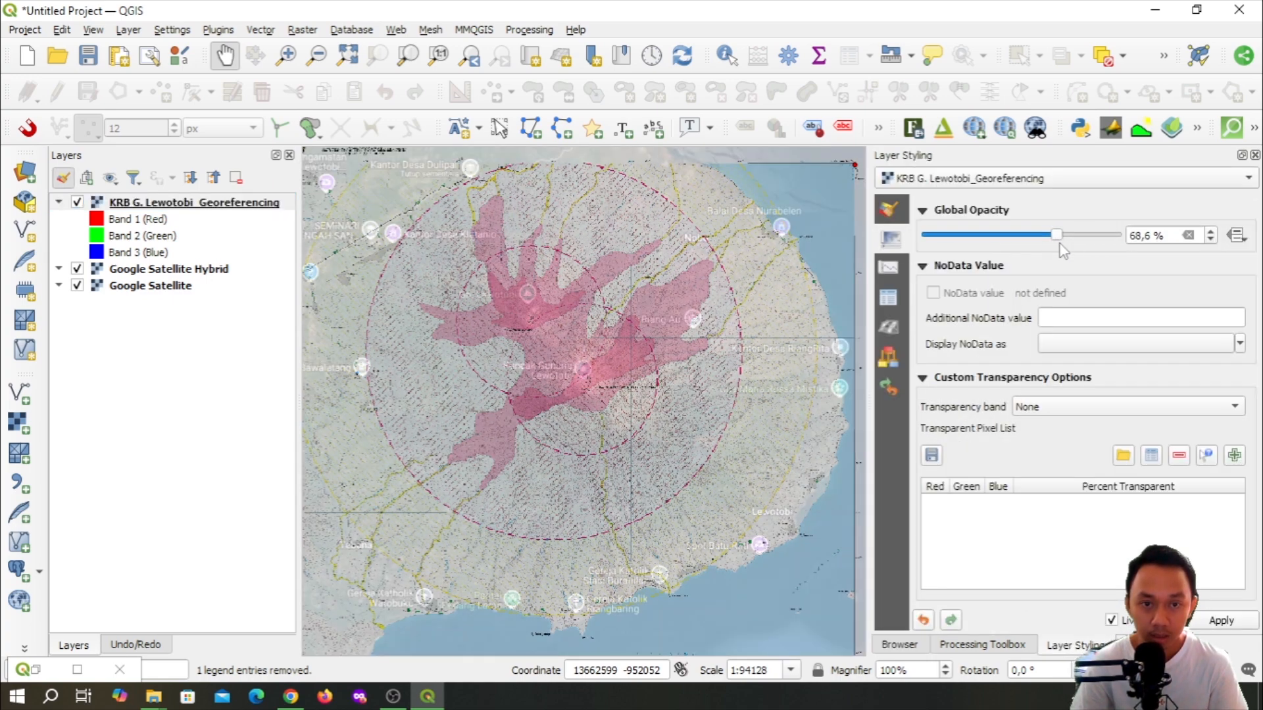
{"action": "left_click_drag", "start_coordinate": [1057, 243], "coordinate": [1015, 243]}
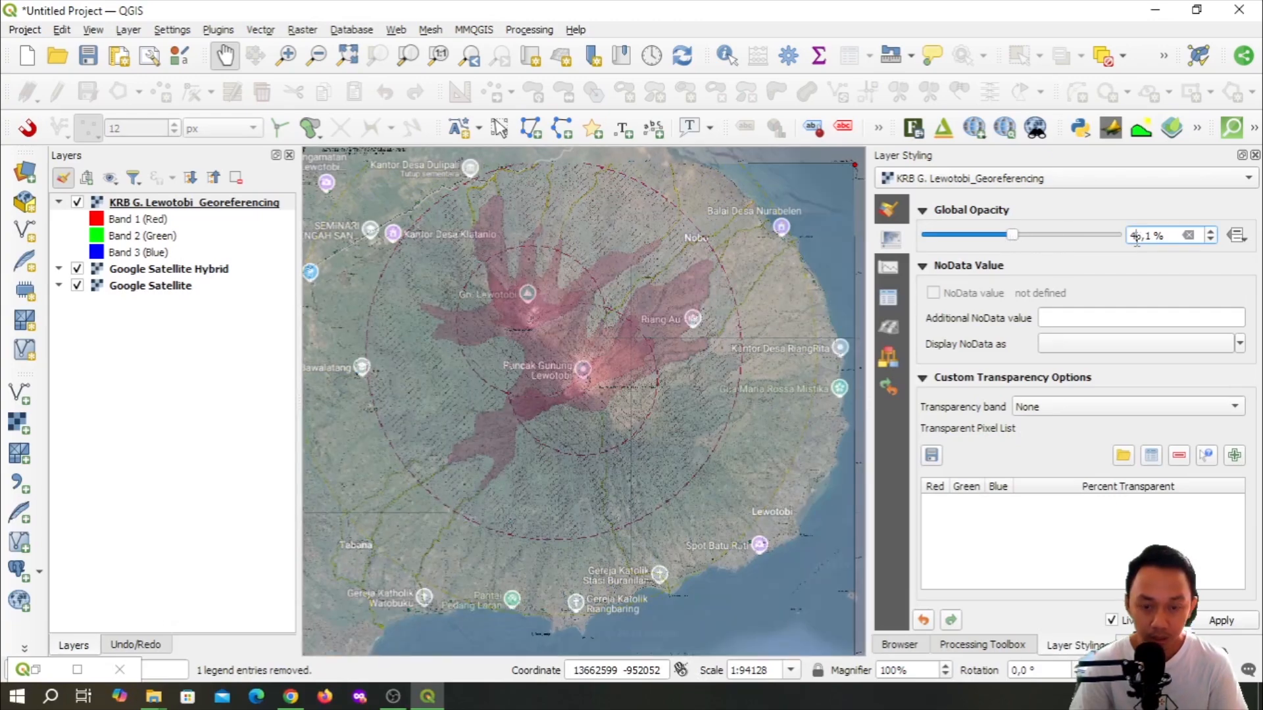
{"action": "type", "text": "40"}
{"action": "key", "text": "Return"}
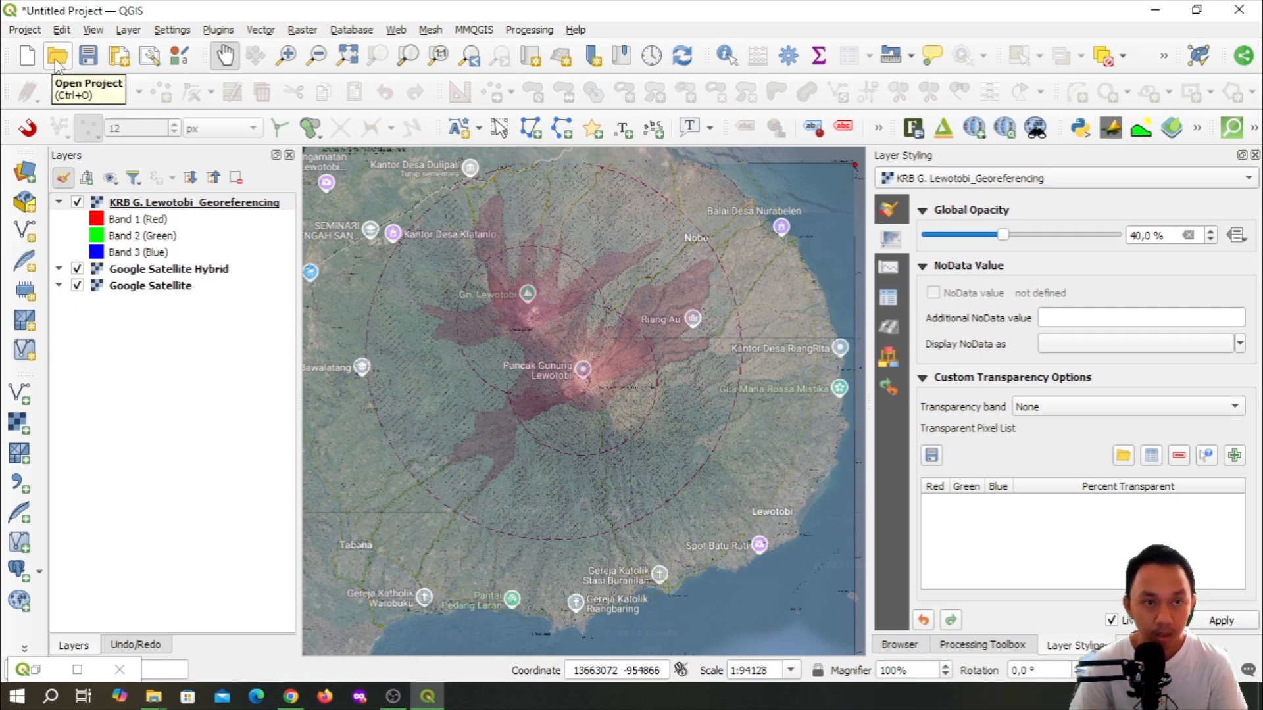
Start a new shapefile layer and set its file to Titik Gunung Api in the Peta KRB Gunung Lewotobi folder under 3D Objects
{"action": "left_click", "coordinate": [129, 31]}
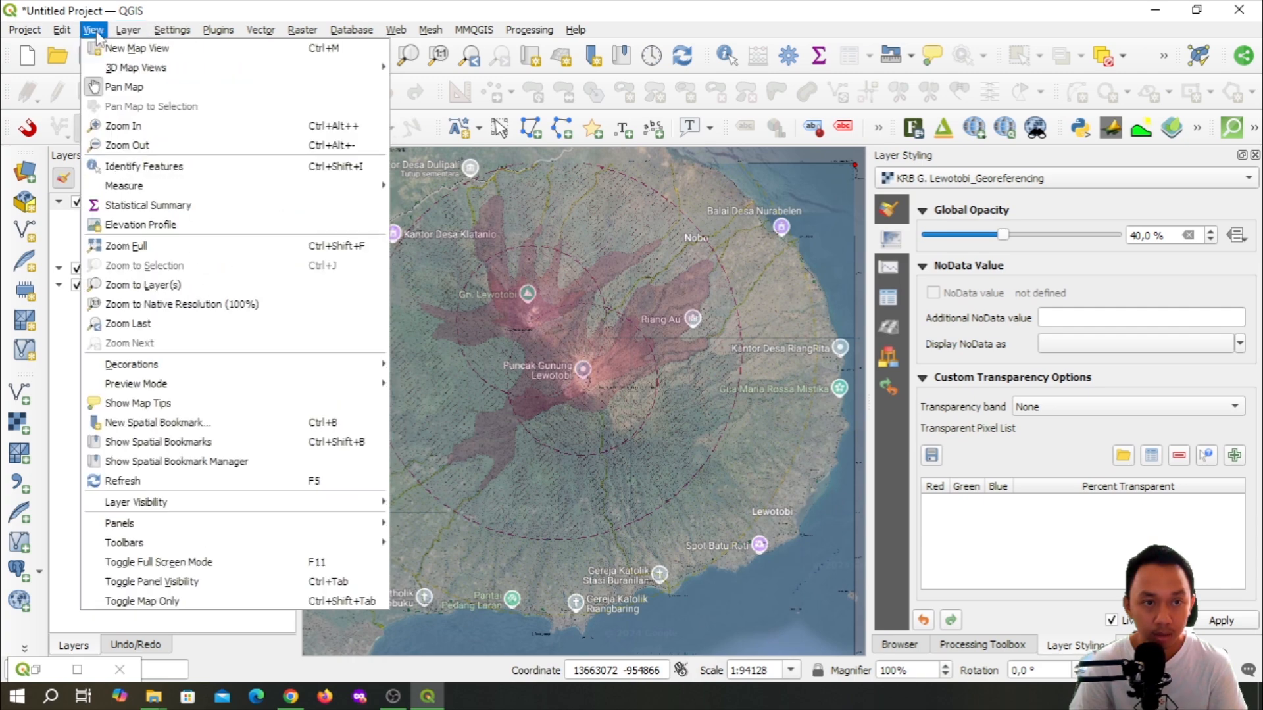
{"action": "mouse_move", "coordinate": [23, 33]}
{"action": "mouse_move", "coordinate": [139, 42]}
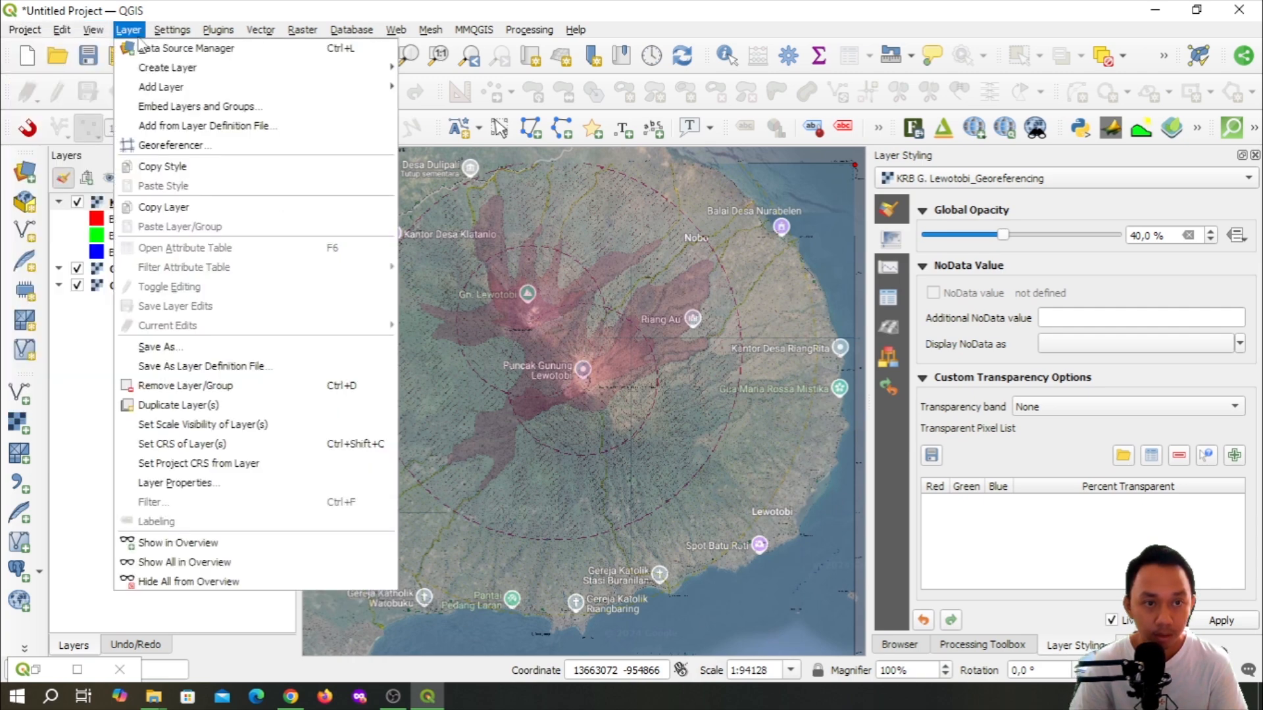
{"action": "mouse_move", "coordinate": [219, 32]}
{"action": "mouse_move", "coordinate": [152, 86]}
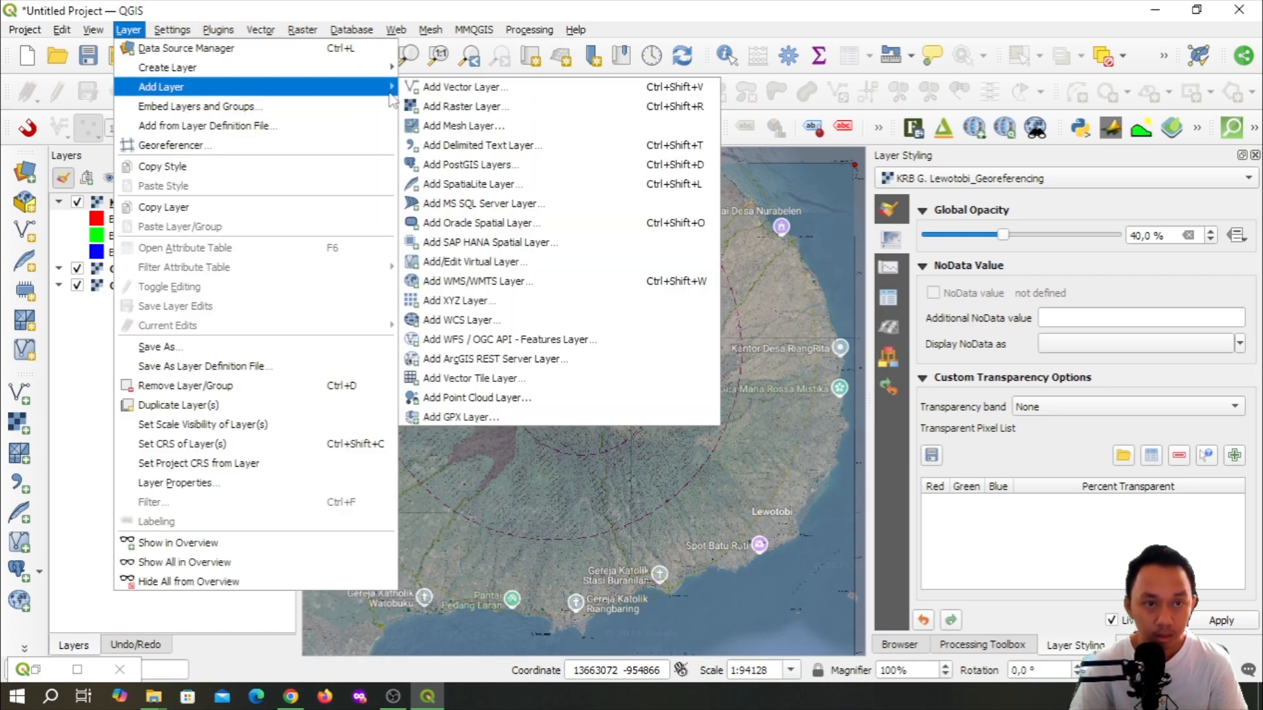
{"action": "mouse_move", "coordinate": [388, 68]}
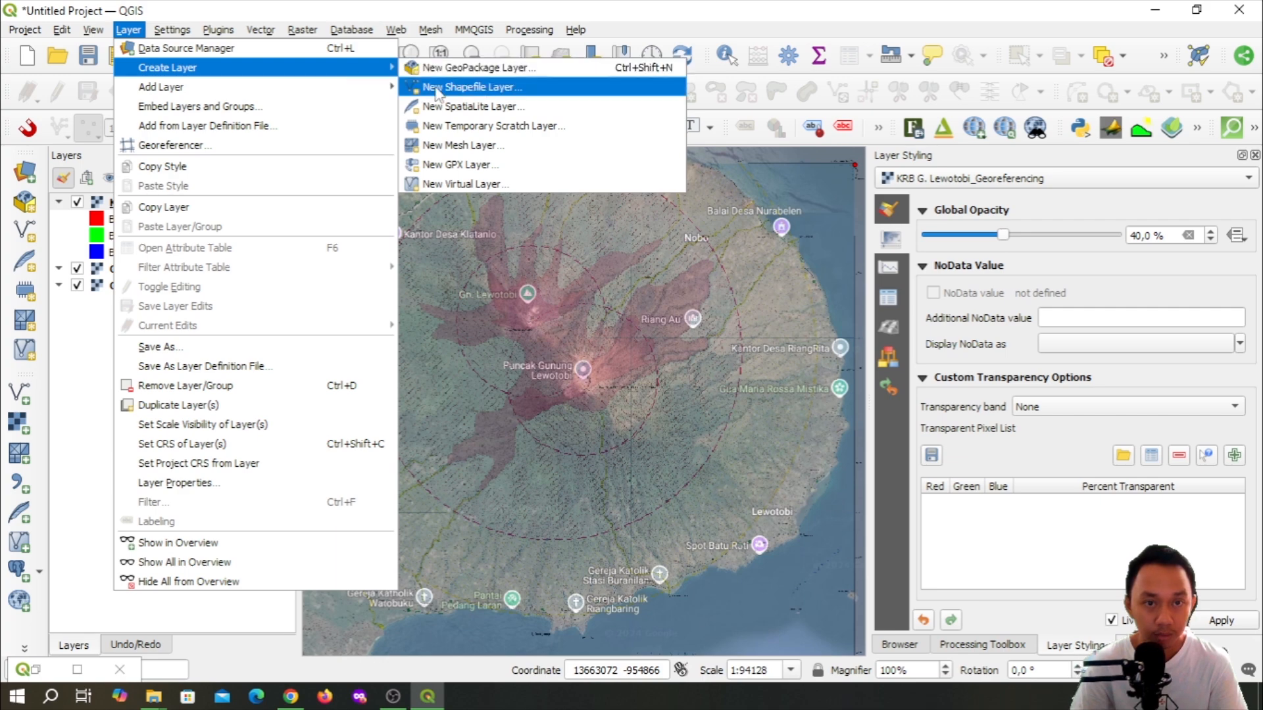
{"action": "left_click", "coordinate": [26, 237]}
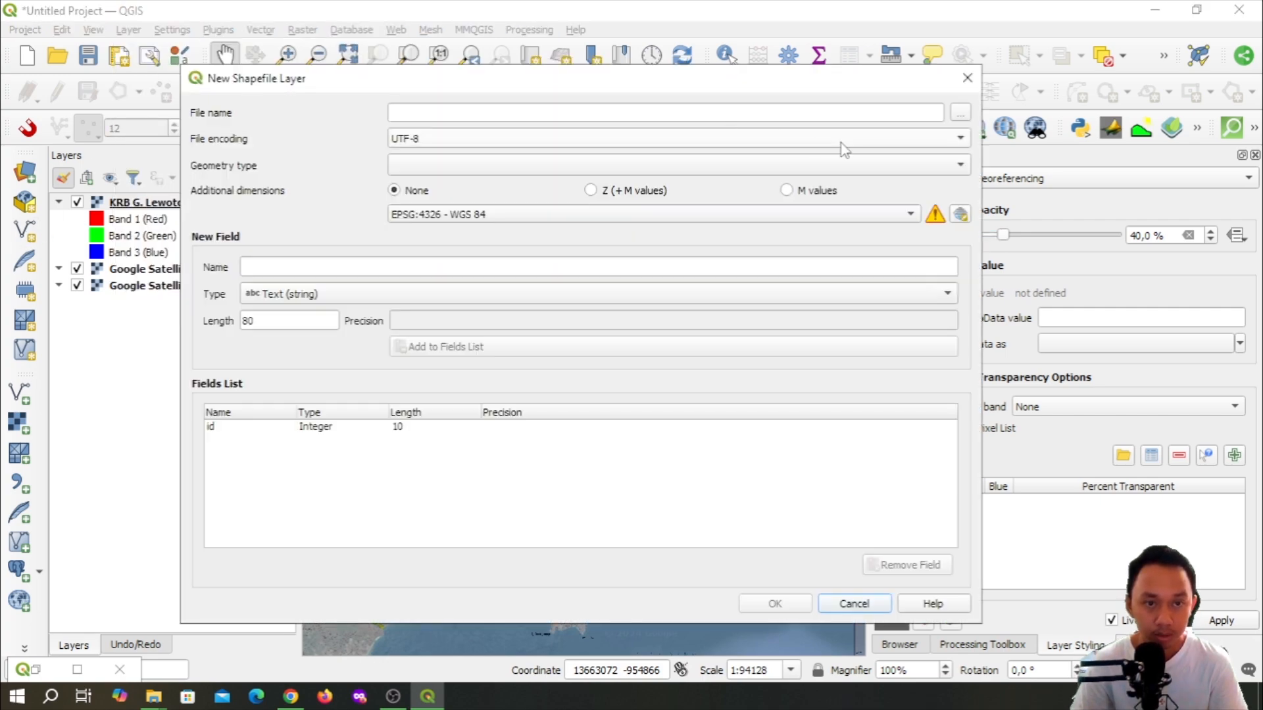
{"action": "left_click", "coordinate": [961, 114]}
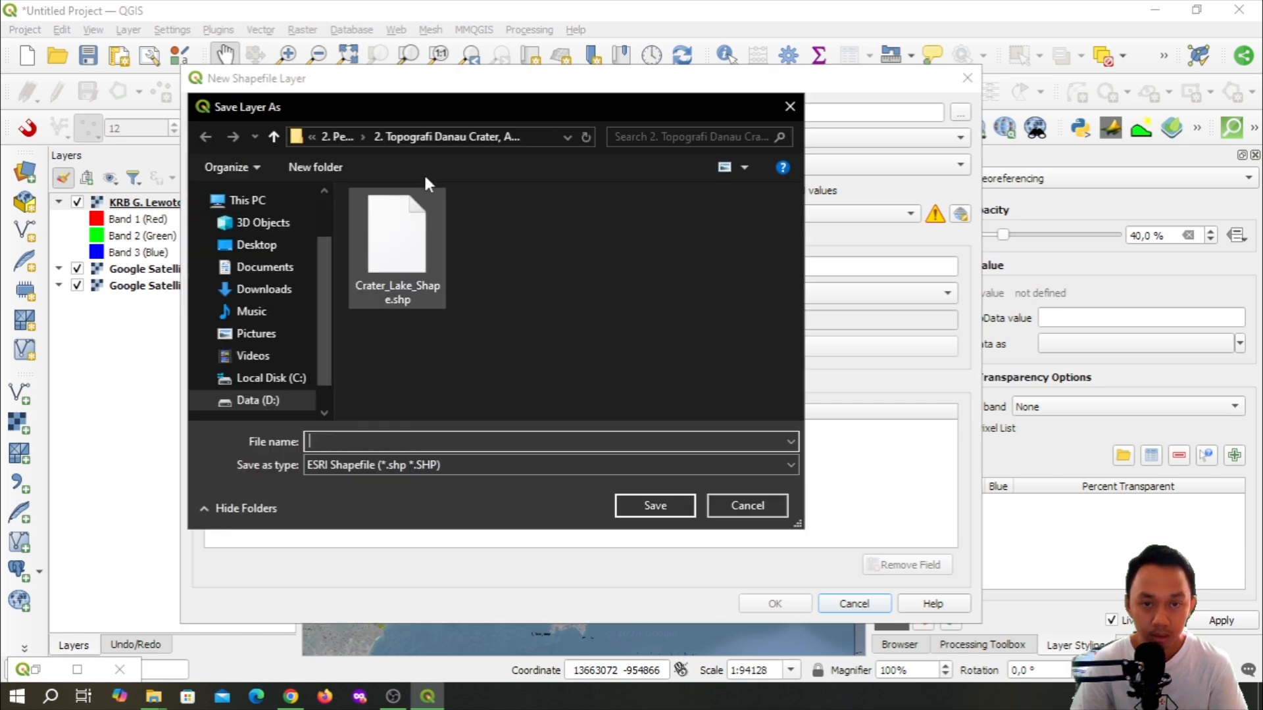
{"action": "left_click", "coordinate": [257, 227]}
{"action": "double_click", "coordinate": [413, 302]}
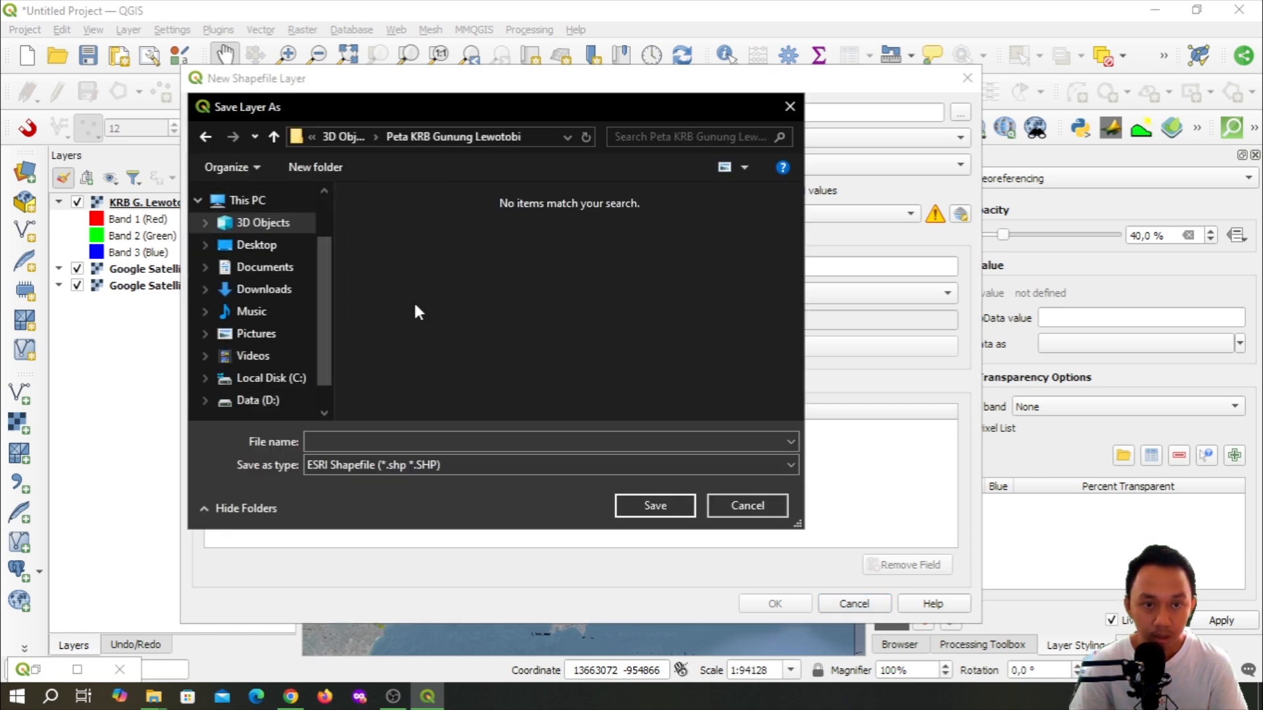
{"action": "left_click", "coordinate": [378, 440]}
{"action": "type", "text": "Ti"}
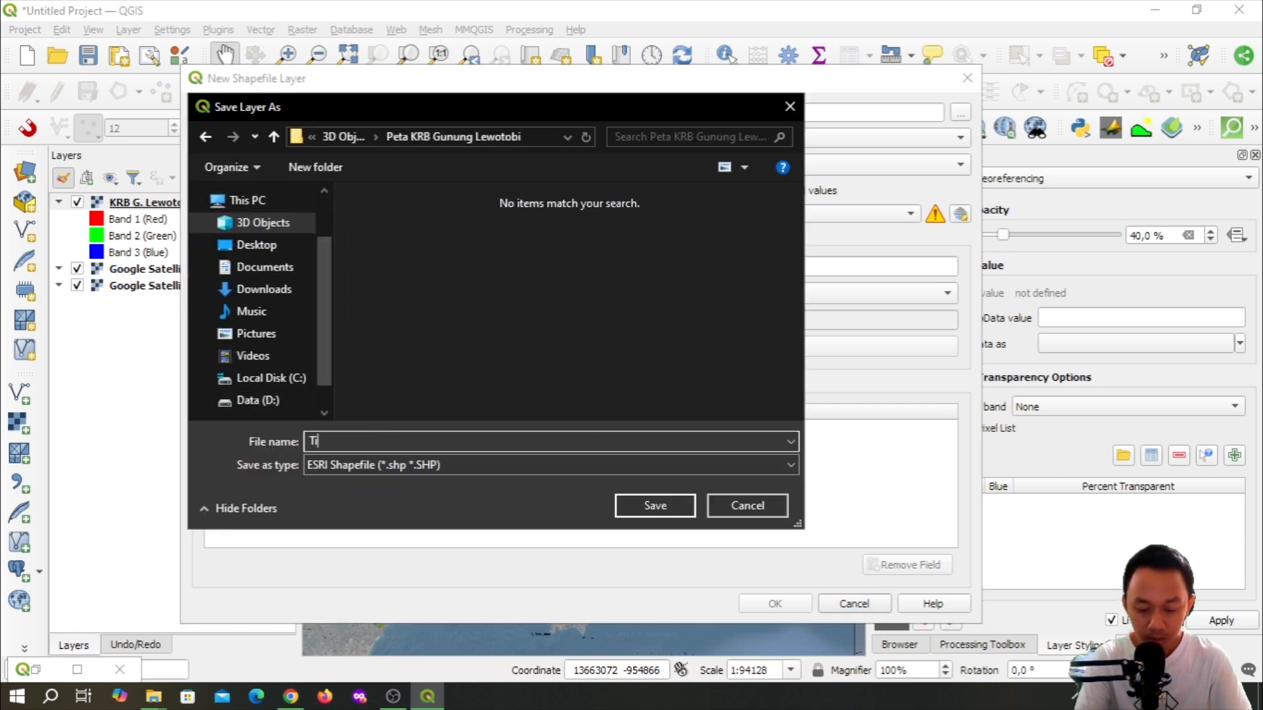
{"action": "type", "text": "tik Gunung Api"}
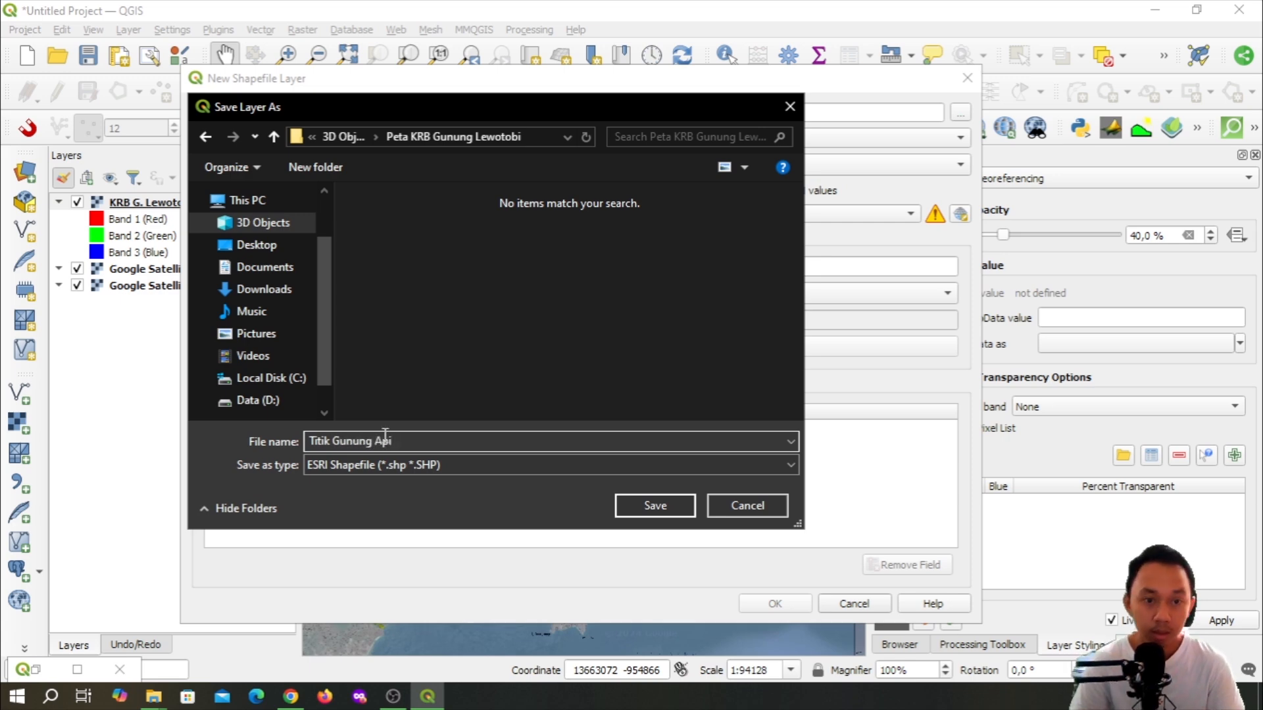
{"action": "left_click", "coordinate": [659, 503]}
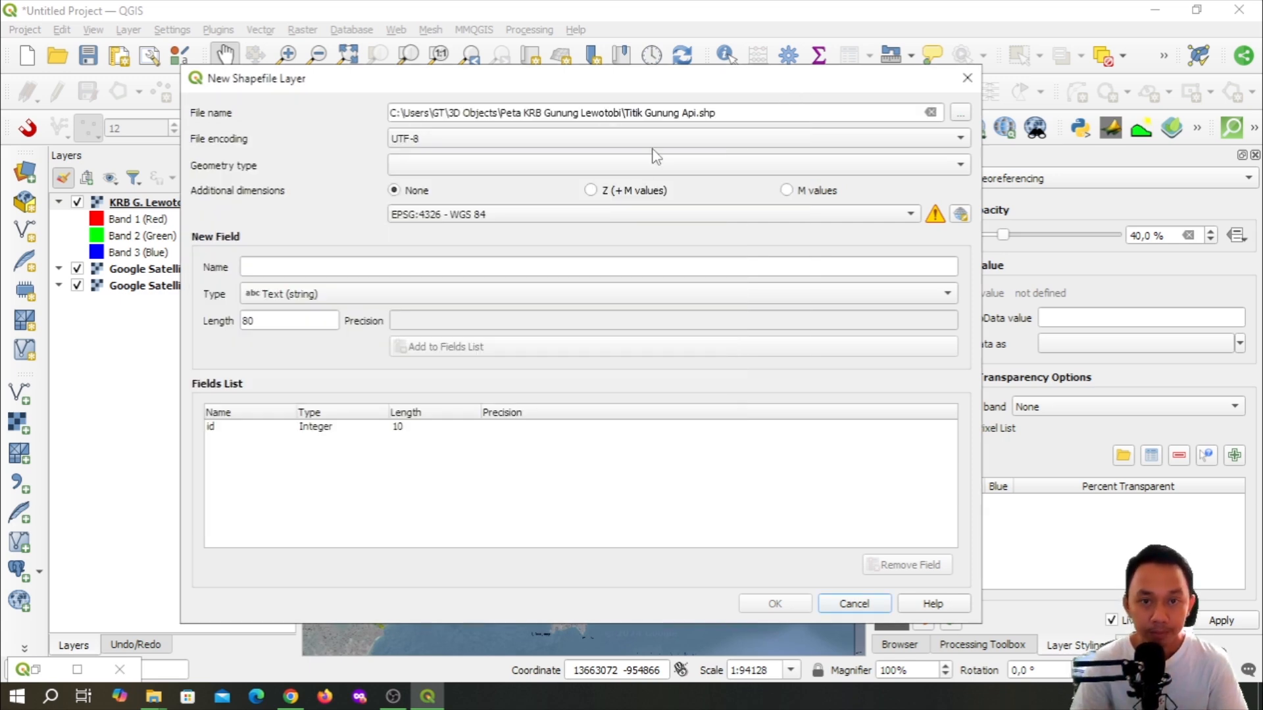
Set the new shapefile's geometry type to Point and its coordinate system to EPSG:4326 - WGS 84
{"action": "left_click", "coordinate": [480, 140]}
{"action": "left_click", "coordinate": [480, 144]}
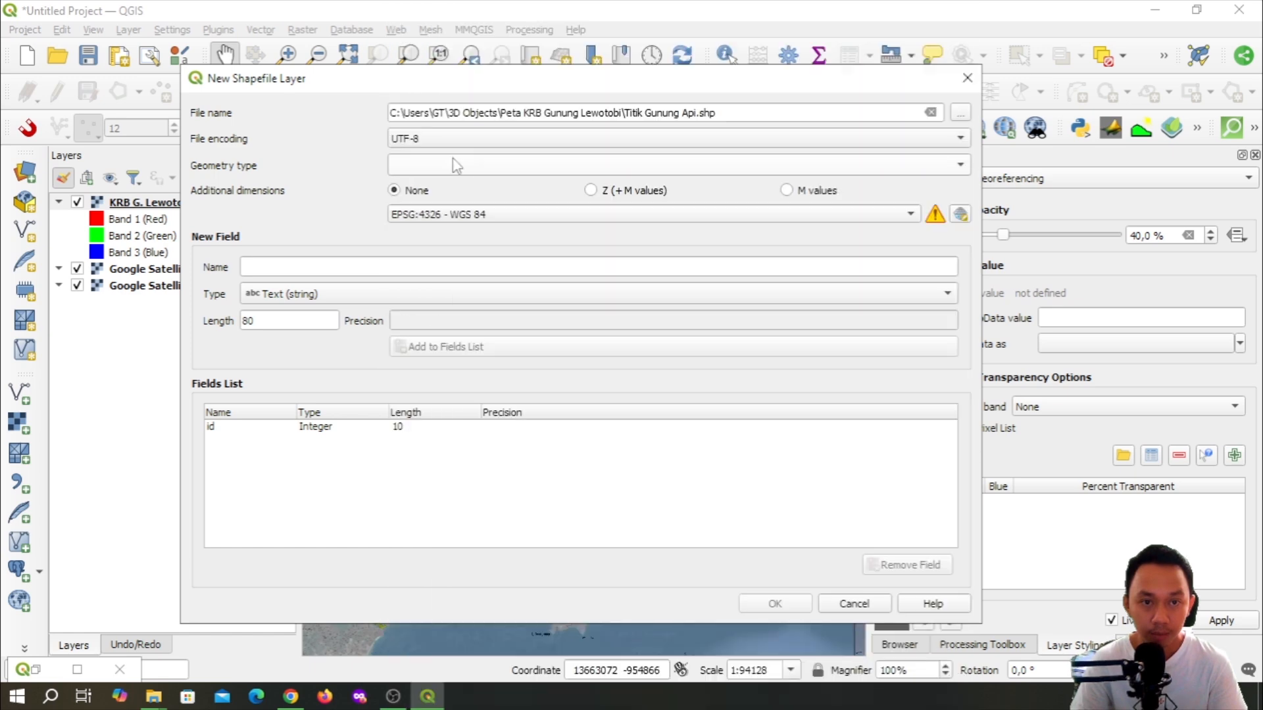
{"action": "left_click", "coordinate": [461, 165]}
{"action": "left_click", "coordinate": [424, 185]}
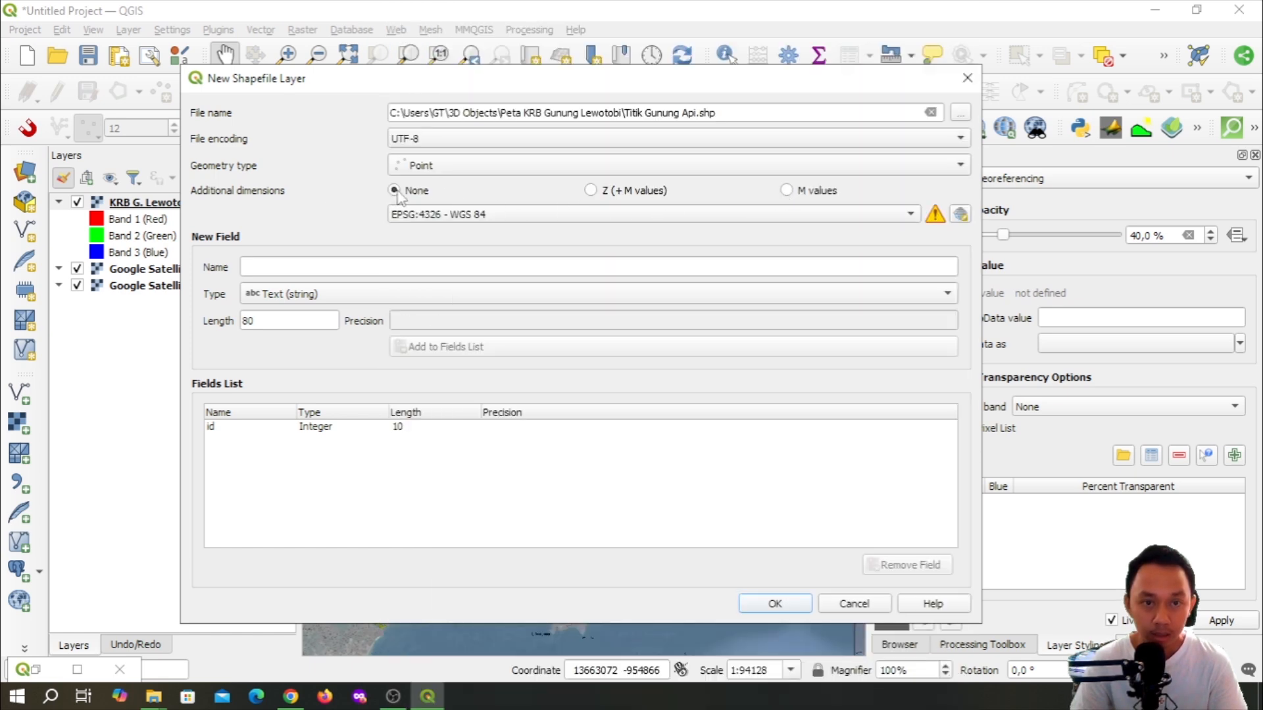
{"action": "left_click", "coordinate": [454, 218]}
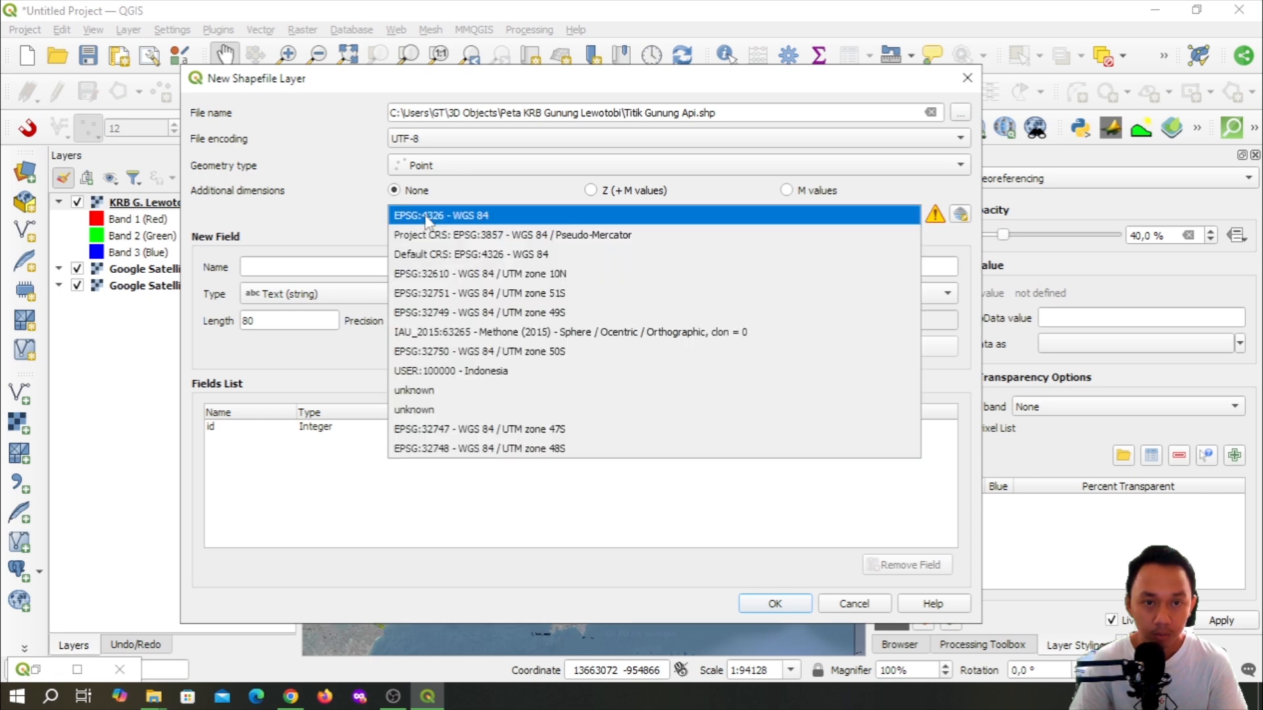
{"action": "left_click", "coordinate": [448, 220]}
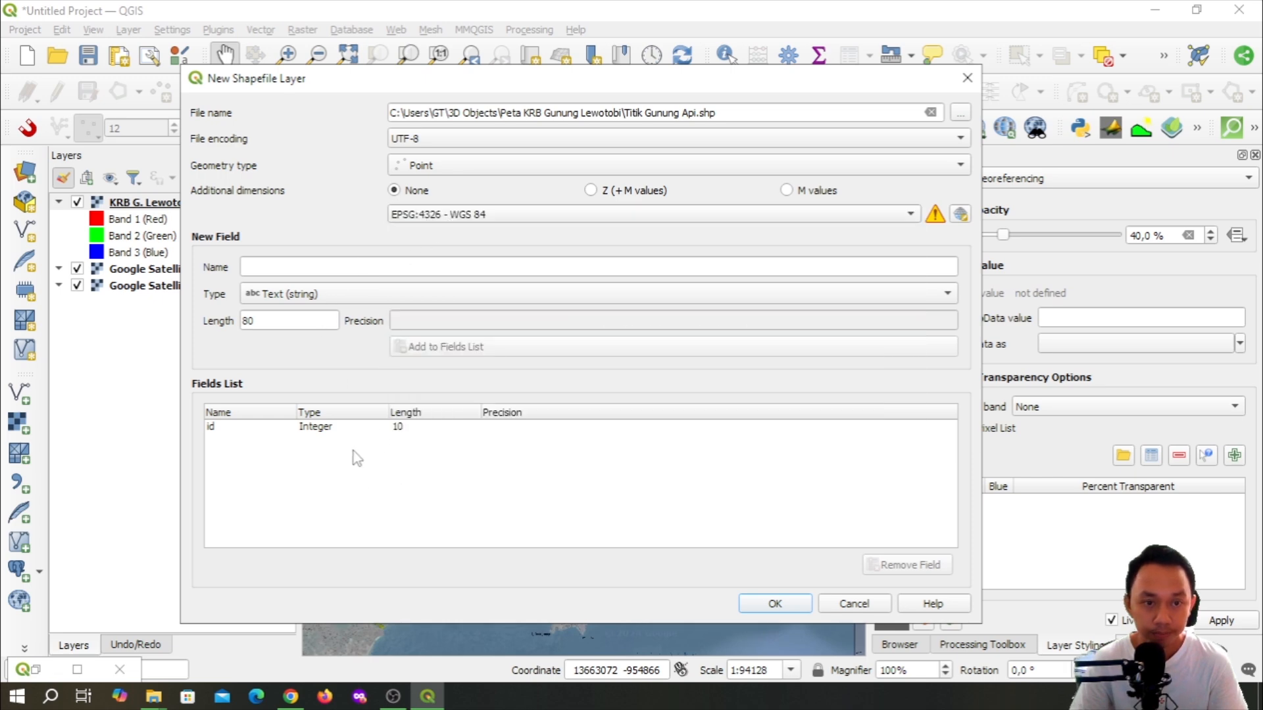
Replace the default id field with a text field Nama of length 80, and create the shapefile layer
{"action": "left_click", "coordinate": [326, 431]}
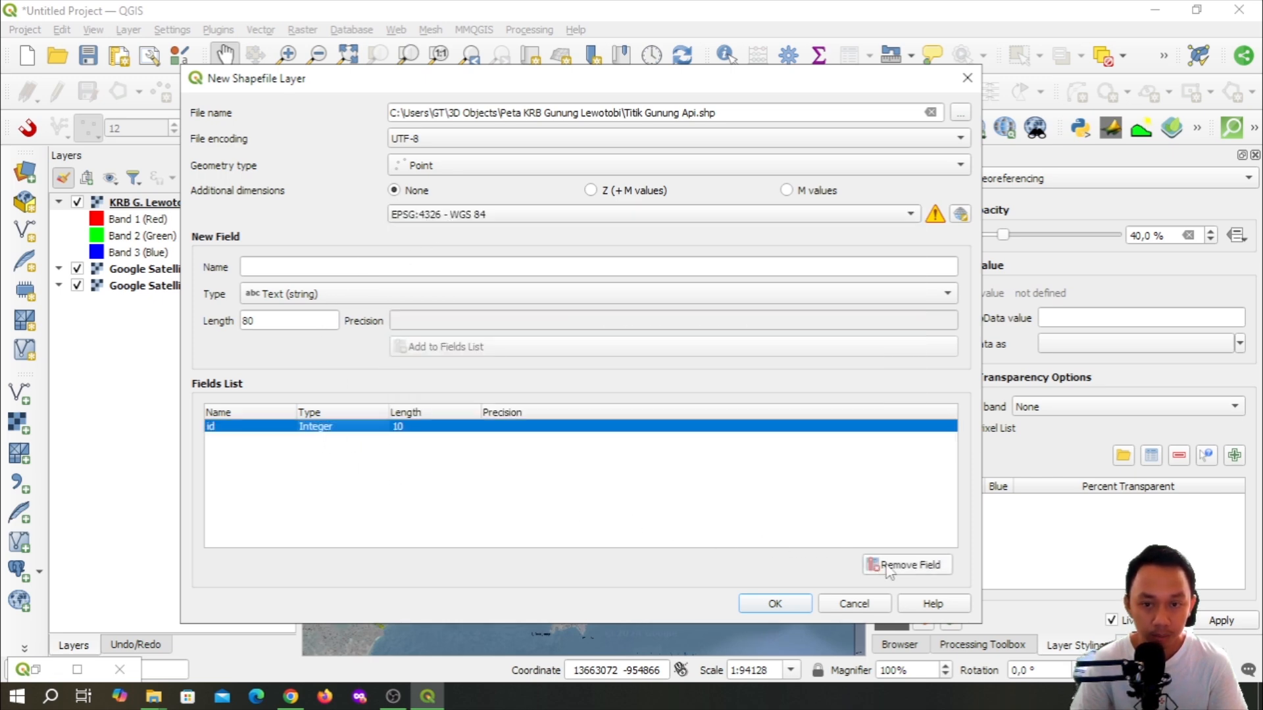
{"action": "left_click", "coordinate": [921, 568]}
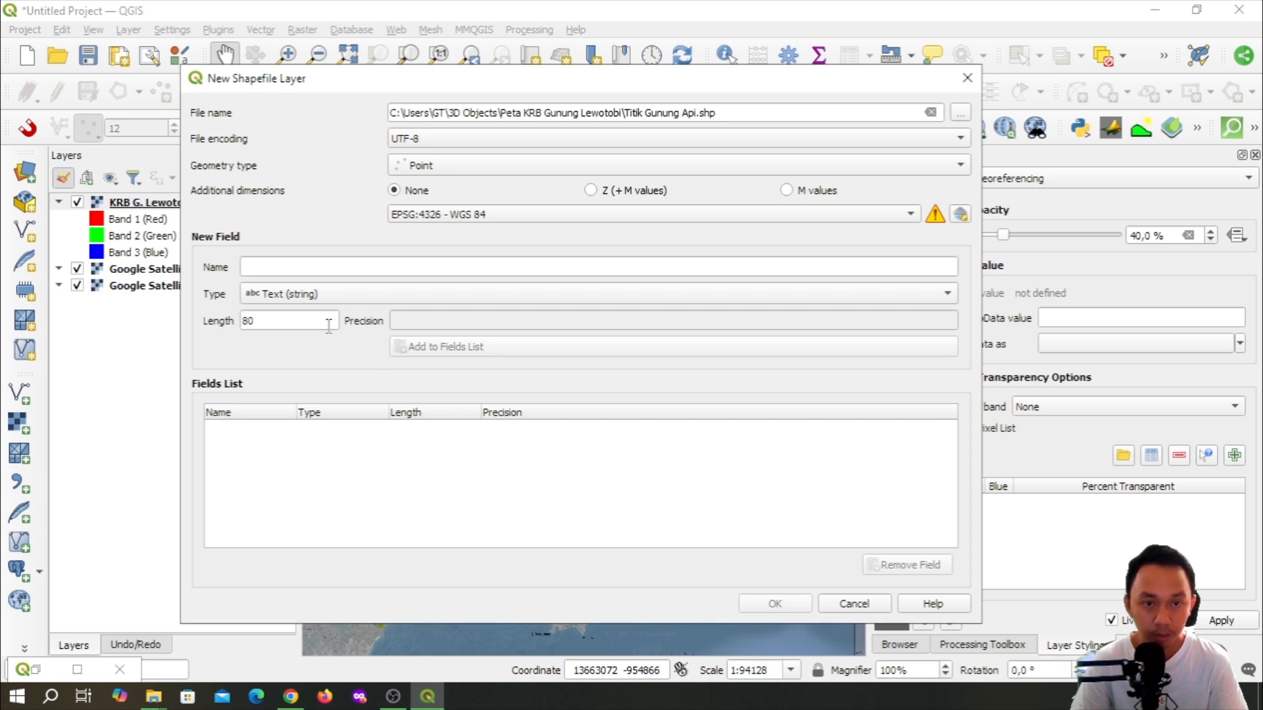
{"action": "left_click", "coordinate": [308, 268]}
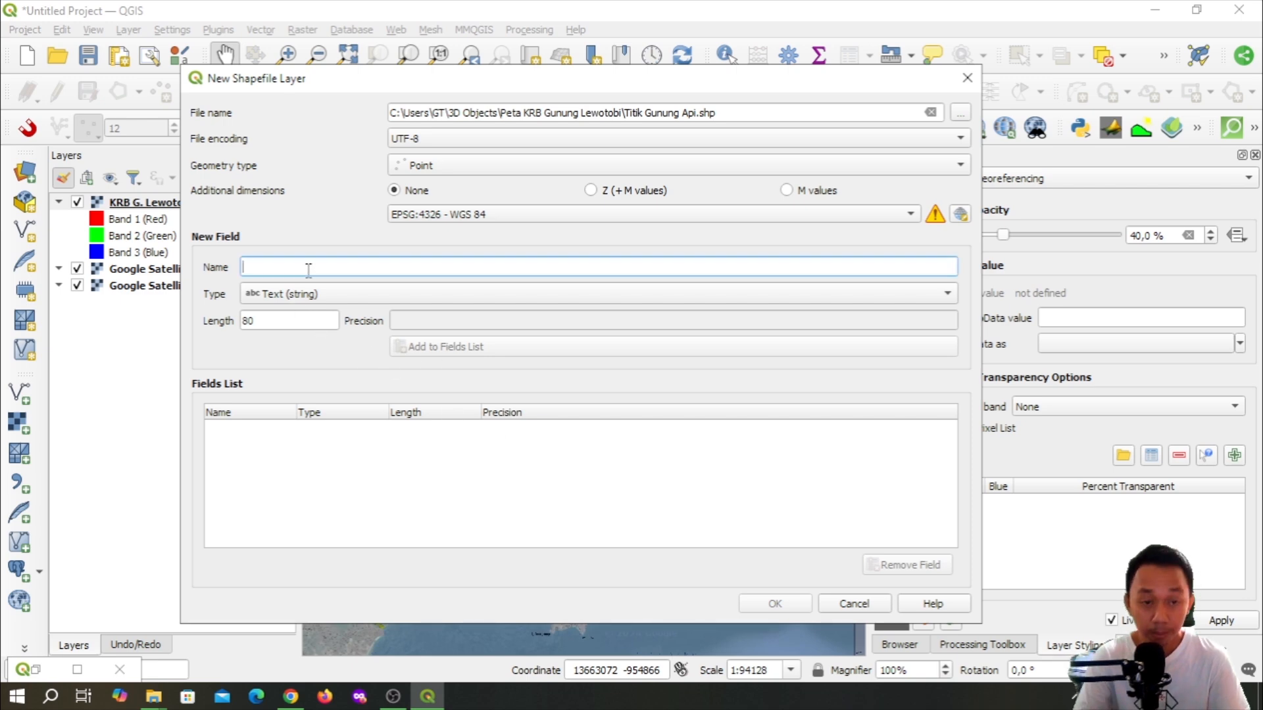
{"action": "type", "text": "Nama"}
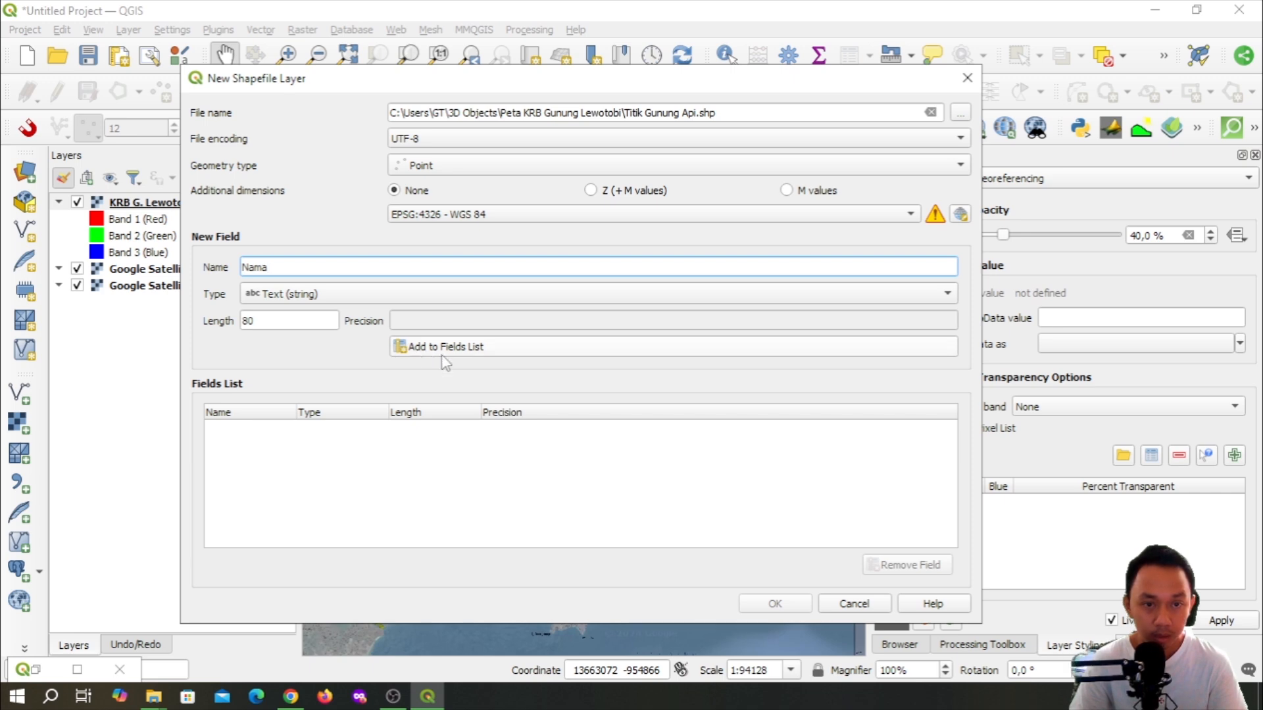
{"action": "left_click", "coordinate": [460, 354]}
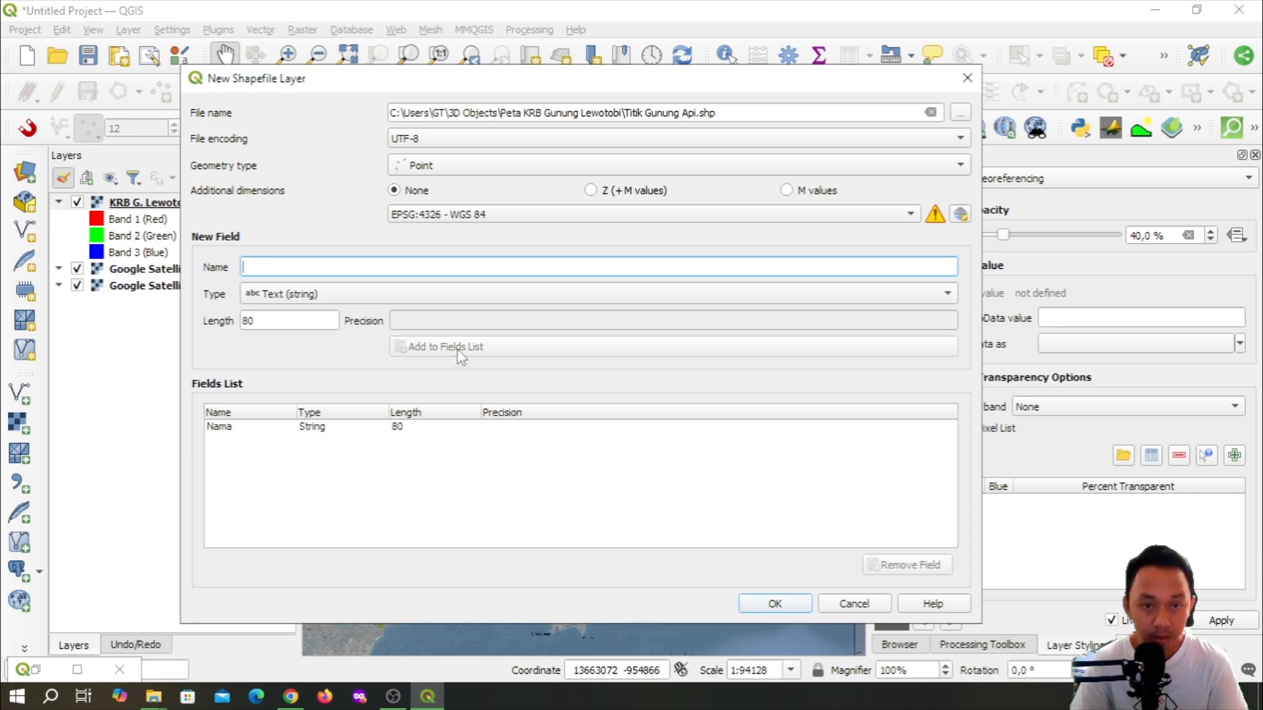
{"action": "left_click", "coordinate": [269, 442]}
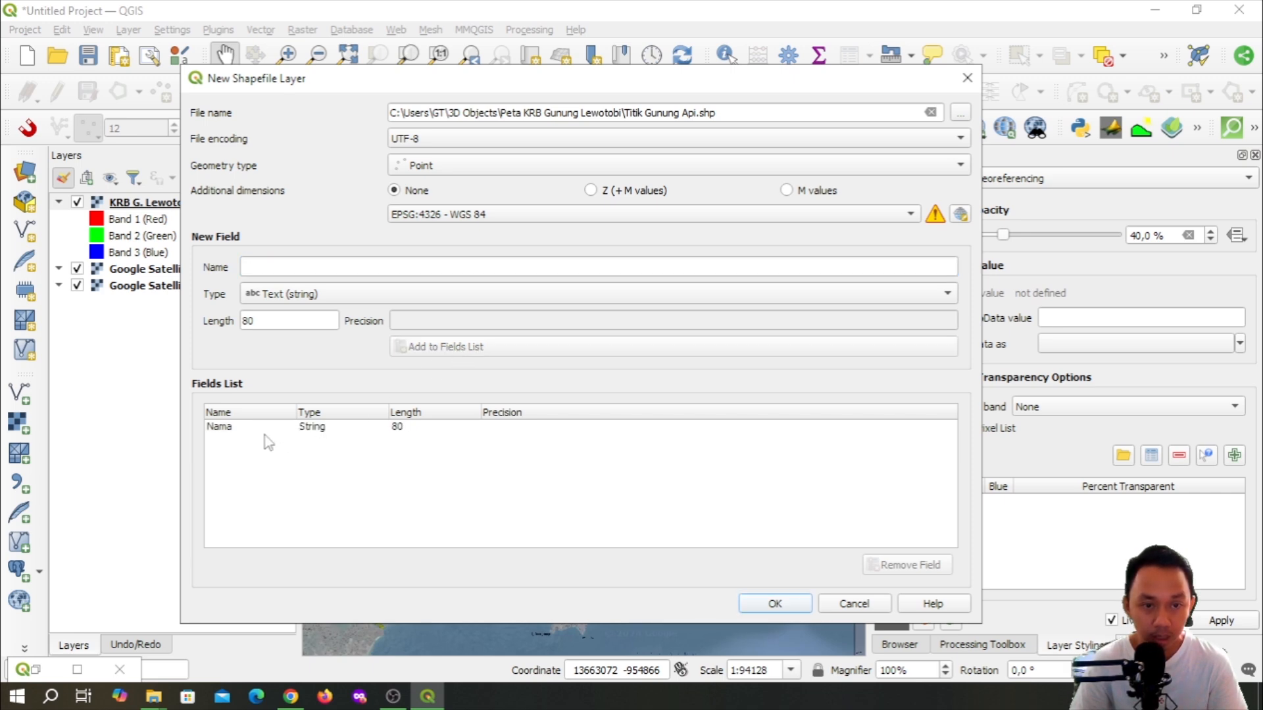
{"action": "left_click", "coordinate": [775, 605]}
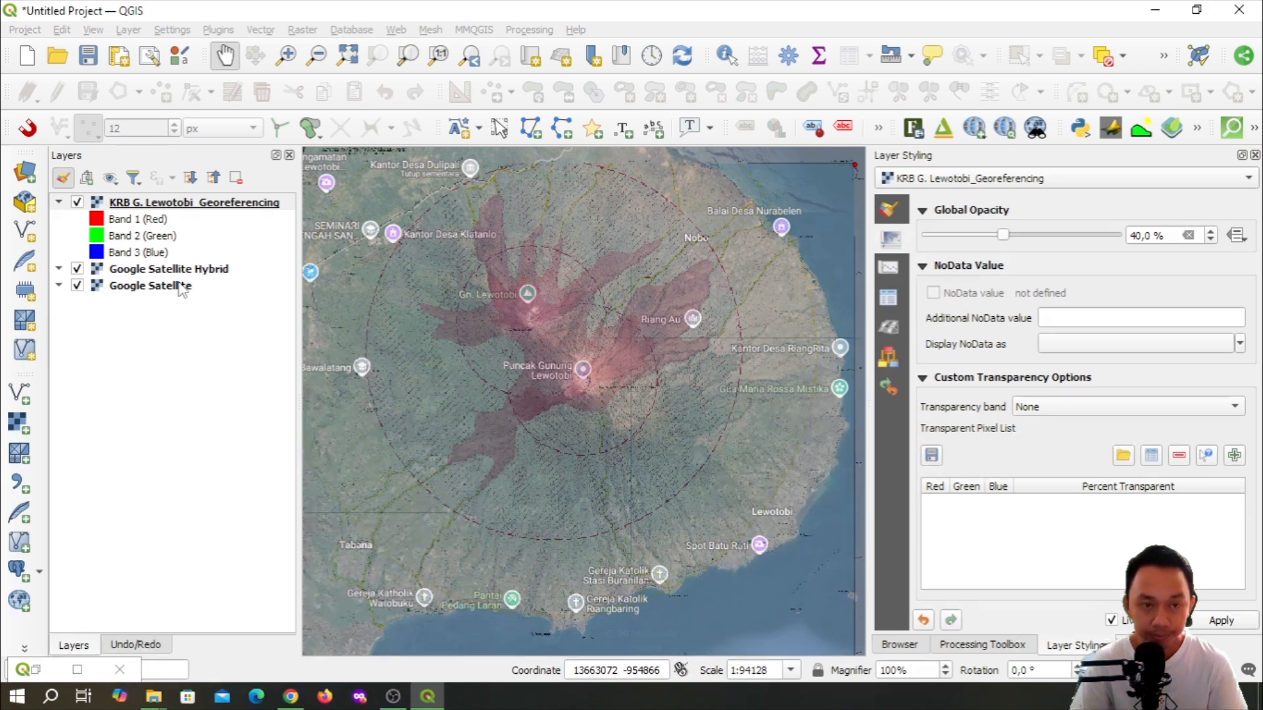
Turn on editing for the Titik Gunung Api point layer
{"action": "left_click", "coordinate": [124, 206]}
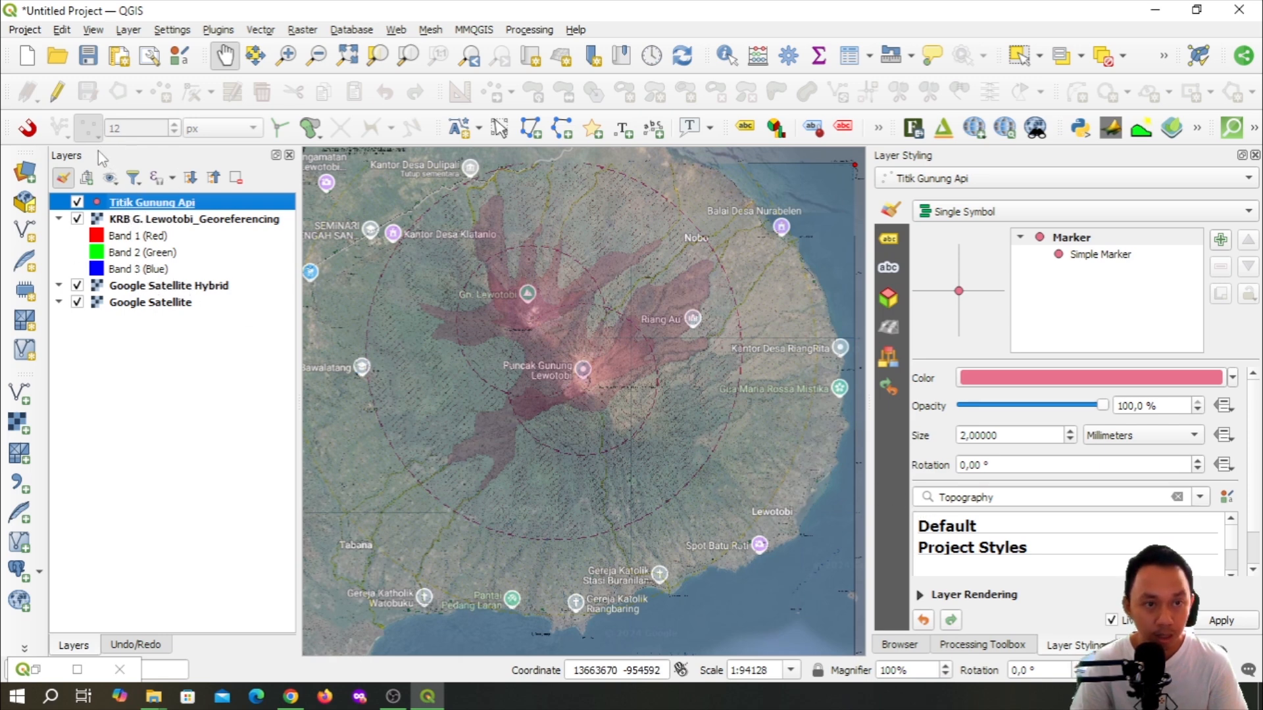
{"action": "right_click", "coordinate": [155, 208]}
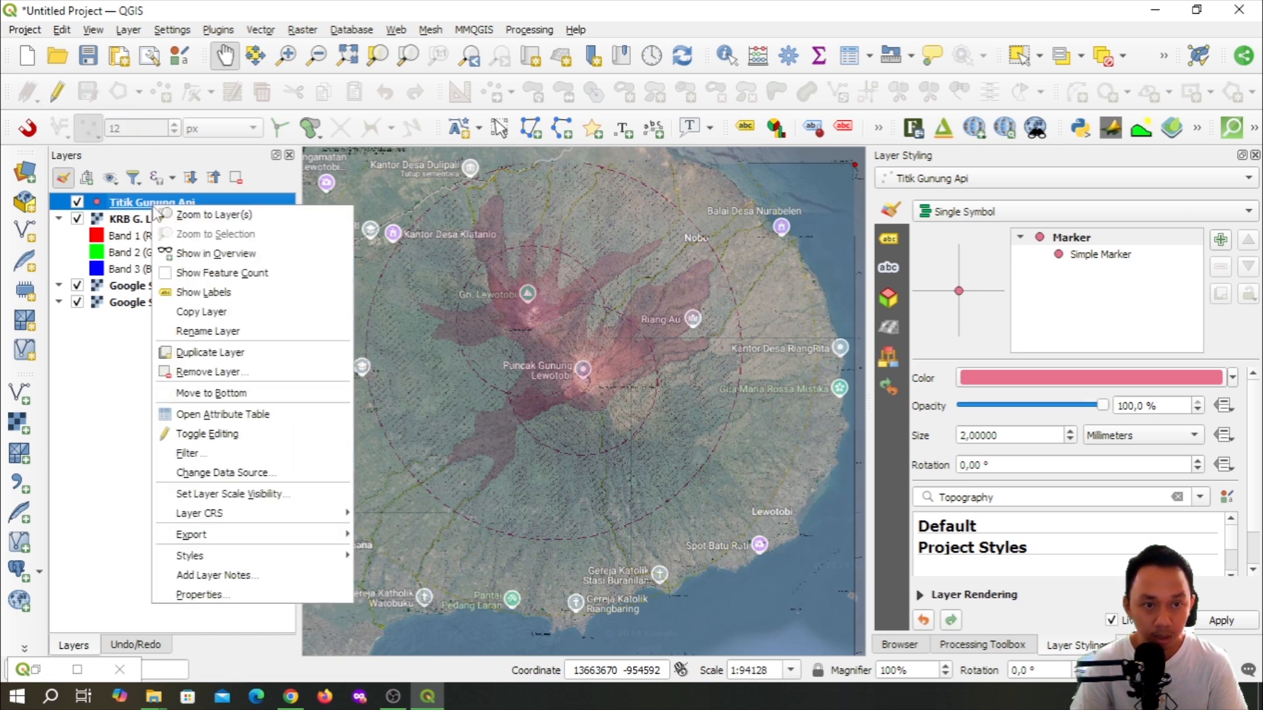
{"action": "left_click", "coordinate": [200, 436]}
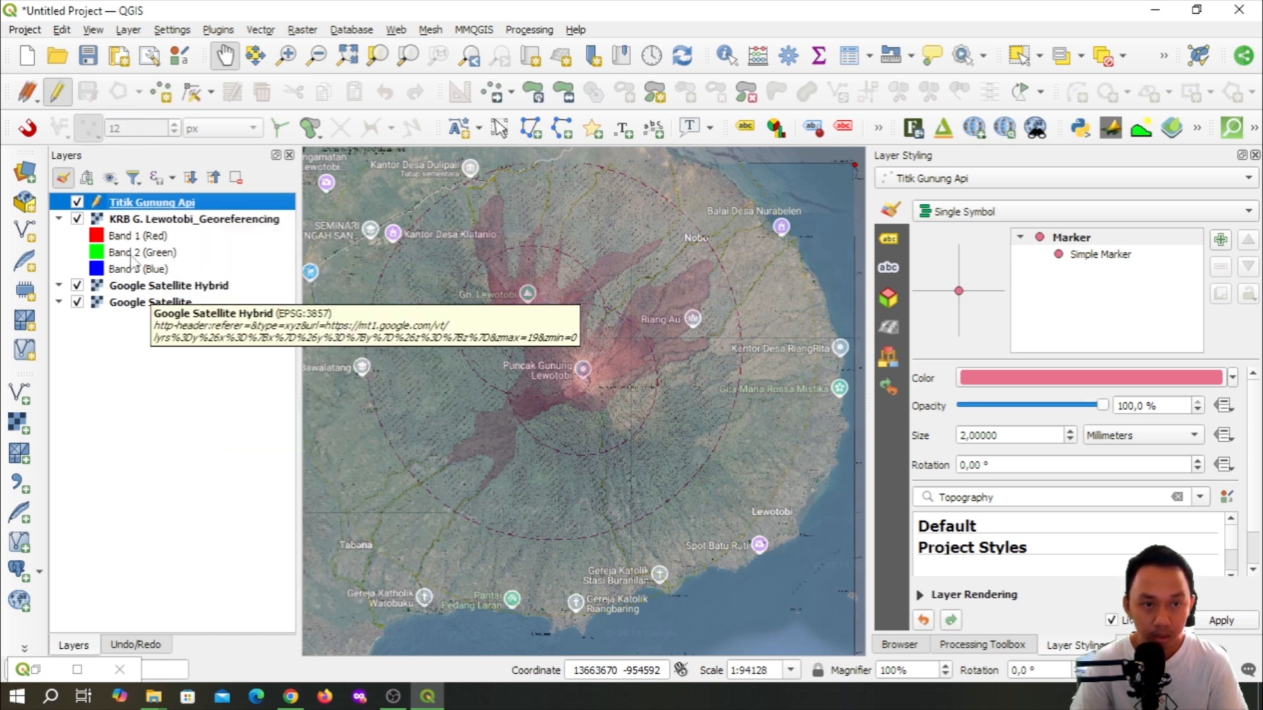
Add a point at the crater of the southeastern peak and set its Nama to Gunung Lewotobi Perempuan
{"action": "left_click", "coordinate": [162, 93]}
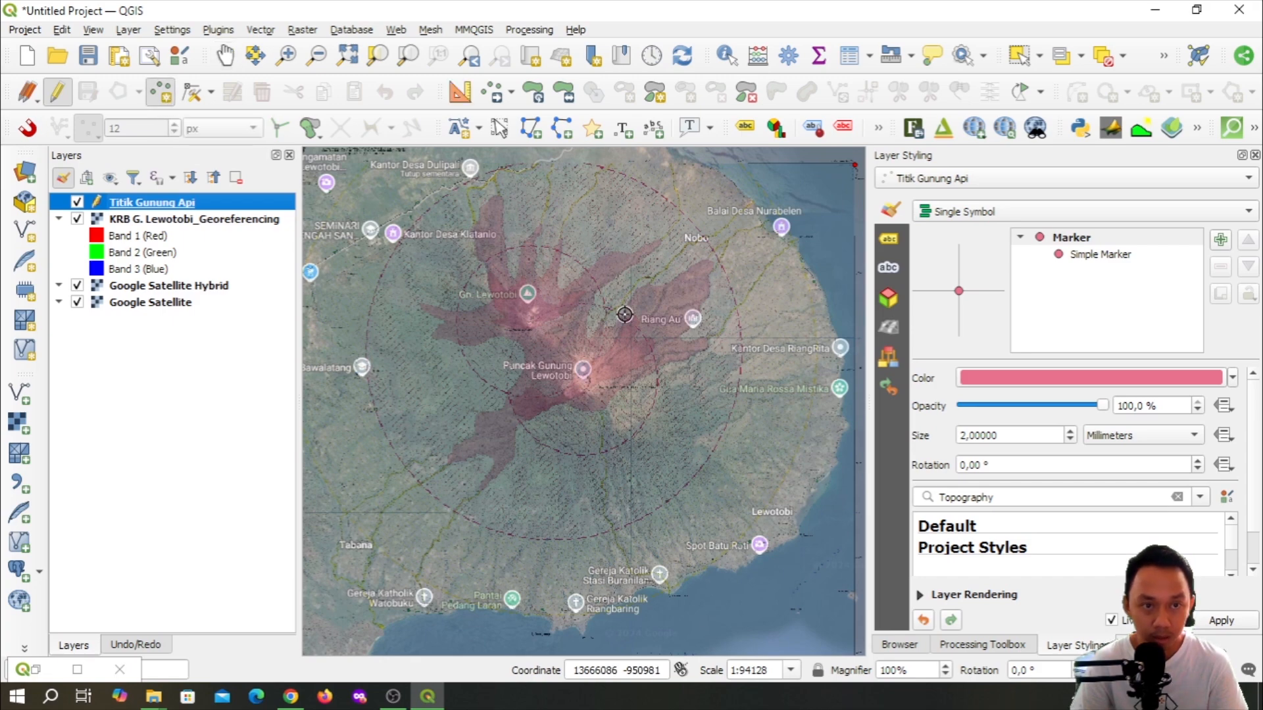
{"action": "scroll", "coordinate": [522, 393], "scroll_direction": "up", "scroll_amount": 1}
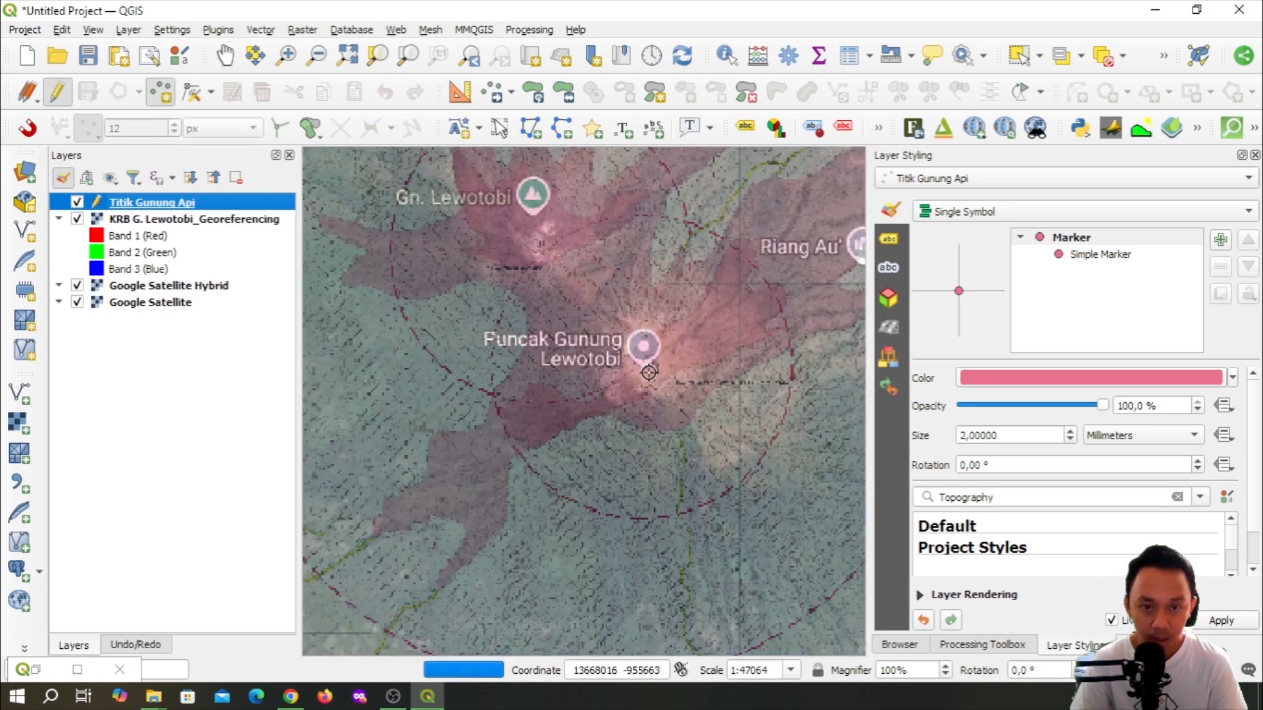
{"action": "scroll", "coordinate": [653, 376], "scroll_direction": "up", "scroll_amount": 1}
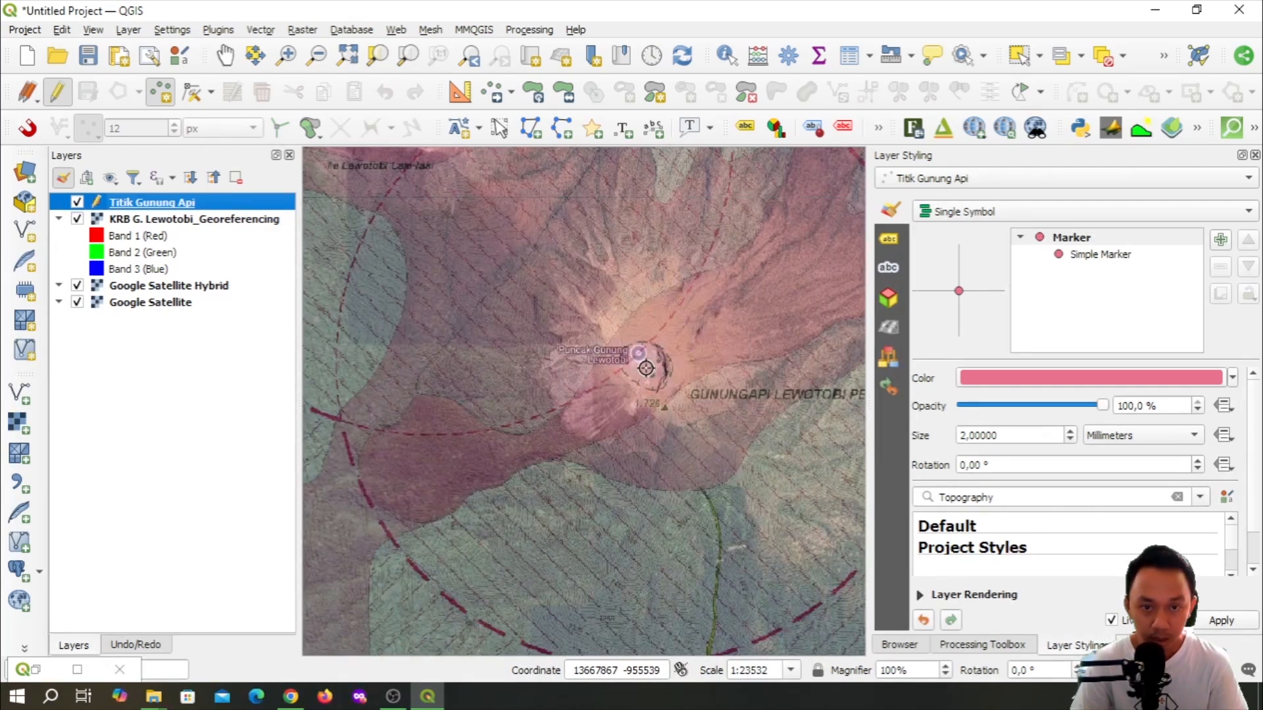
{"action": "left_click", "coordinate": [646, 368]}
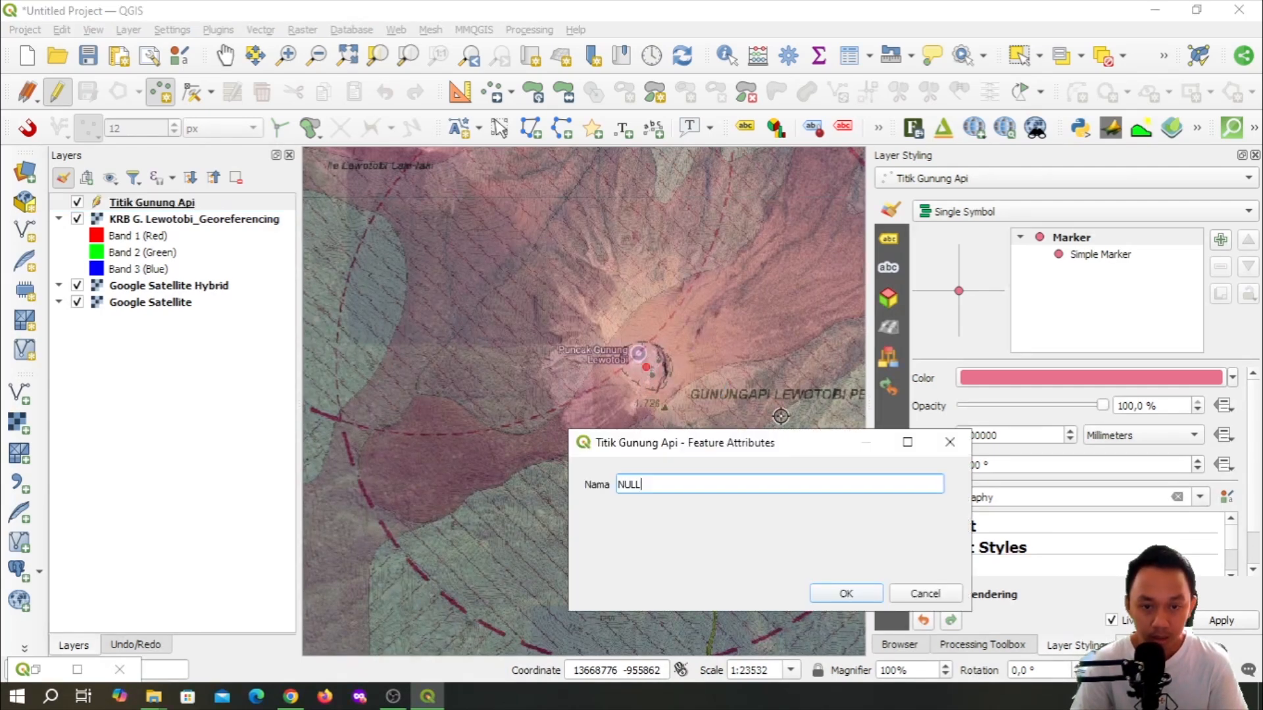
{"action": "key", "text": "ctrl+a"}
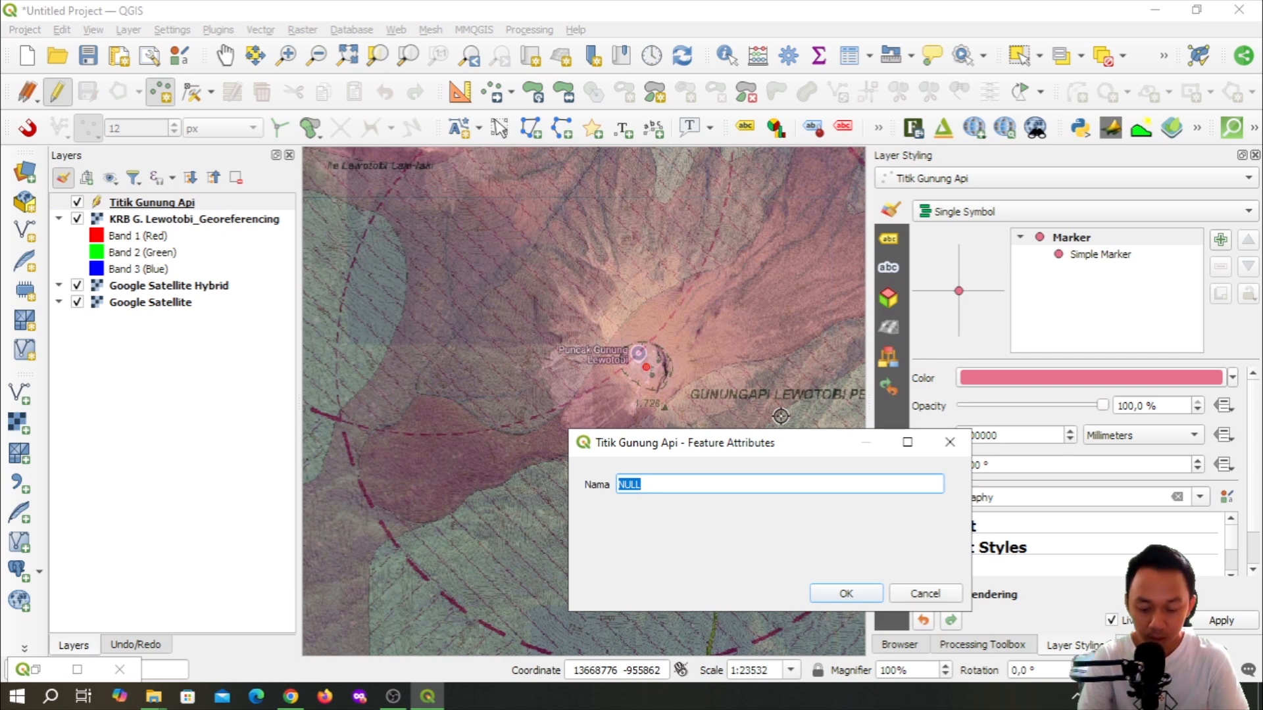
{"action": "type", "text": "Gunung Lewotobi Perempuan"}
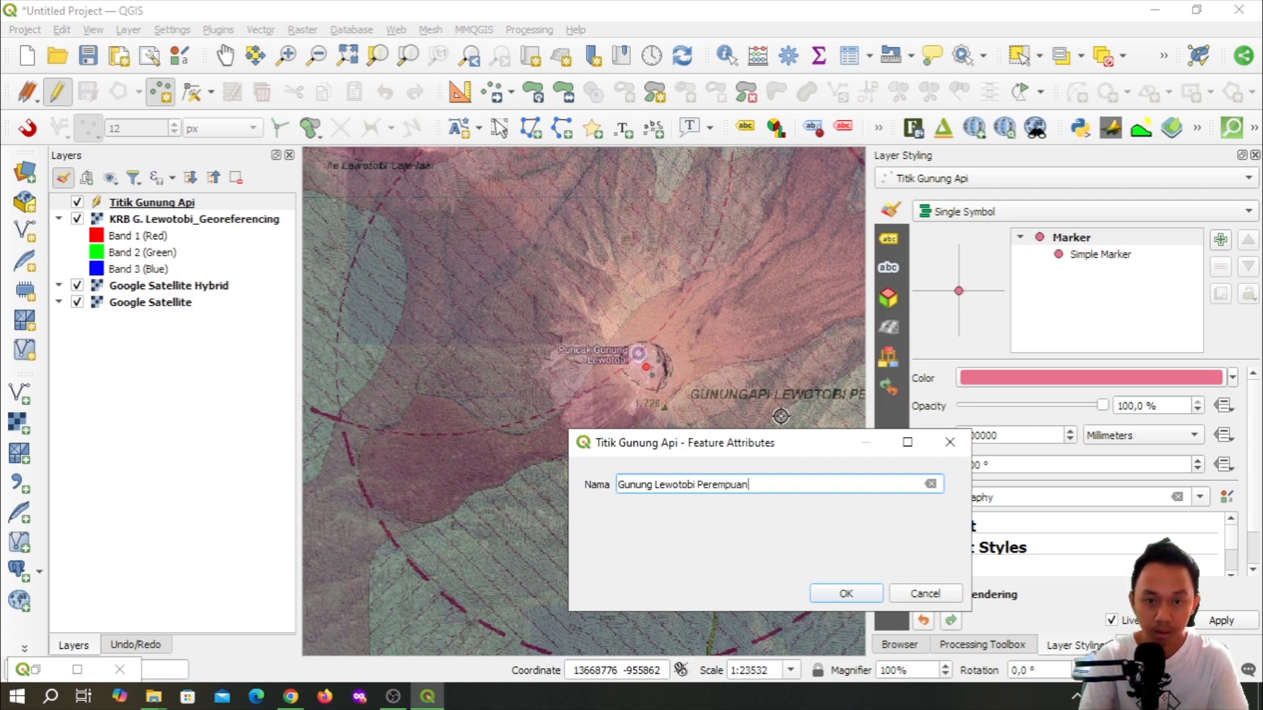
{"action": "left_click", "coordinate": [845, 593]}
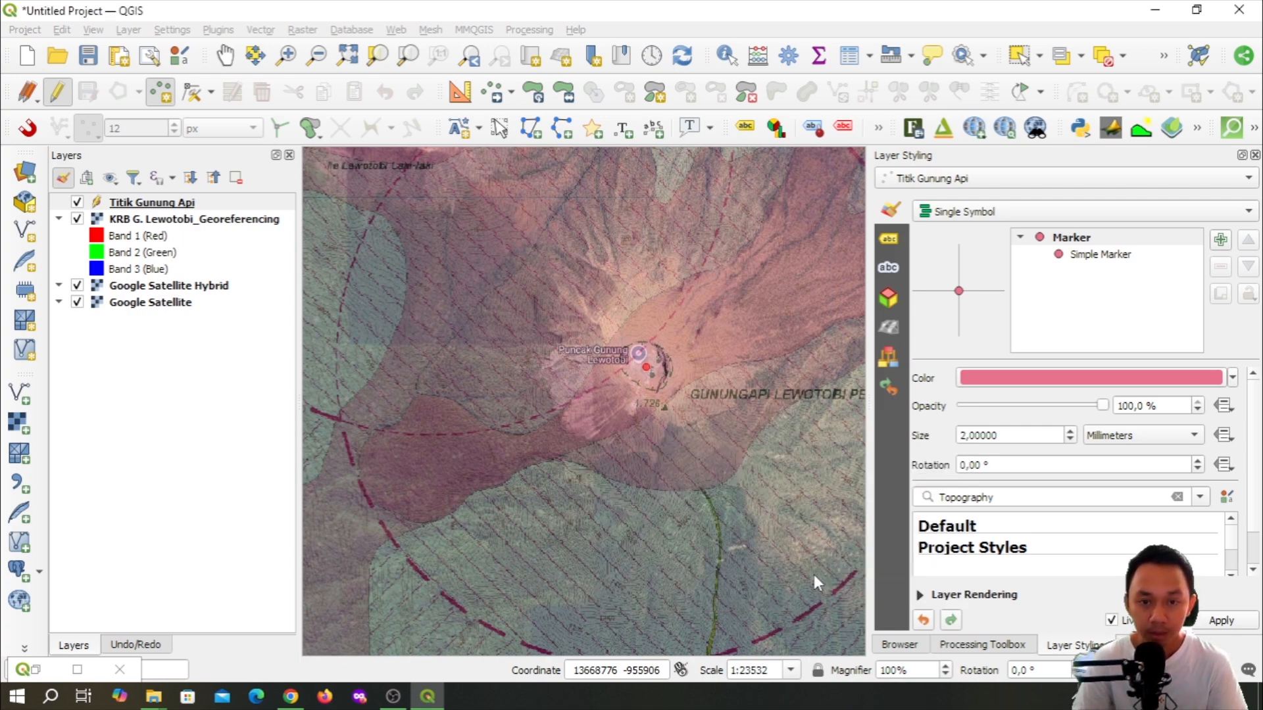
Add a second point at the crater of the northwestern peak and set its Nama to Gunung Lewotobi Laki-Laki
{"action": "left_click_drag", "start_coordinate": [470, 270], "coordinate": [629, 503]}
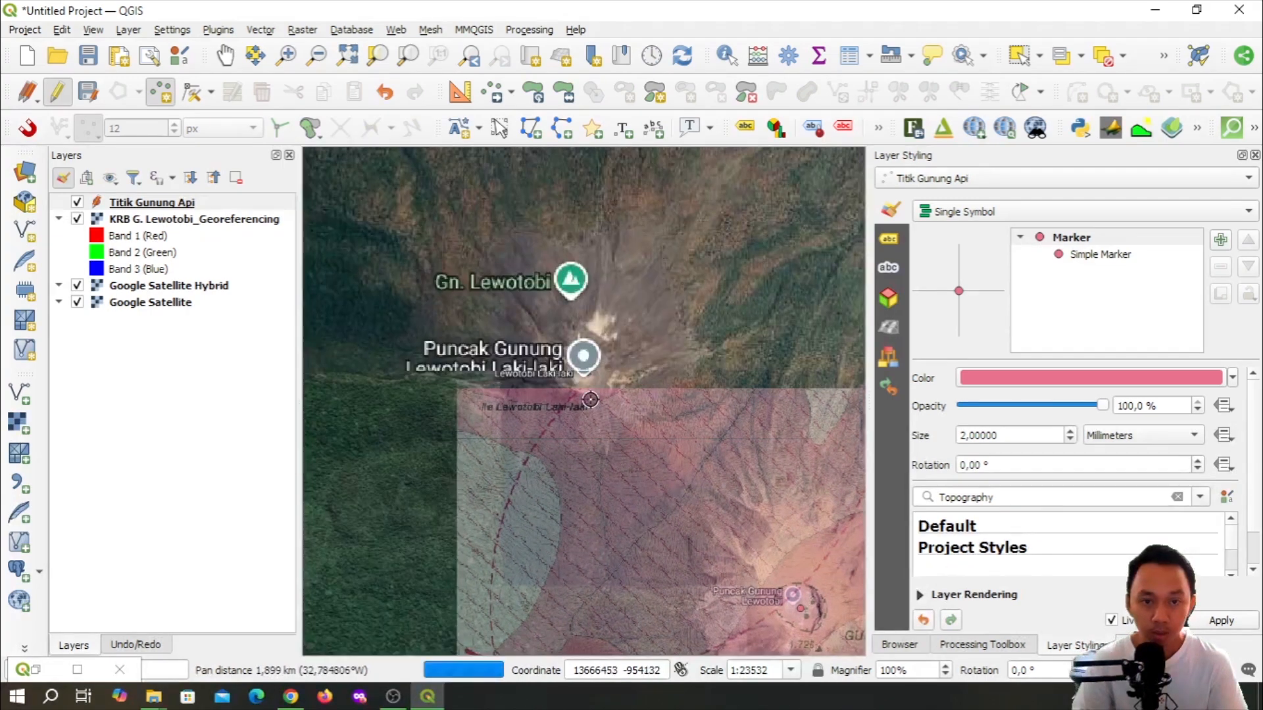
{"action": "left_click", "coordinate": [585, 365]}
{"action": "type", "text": "Gunung Lewotobi Laki-Laki"}
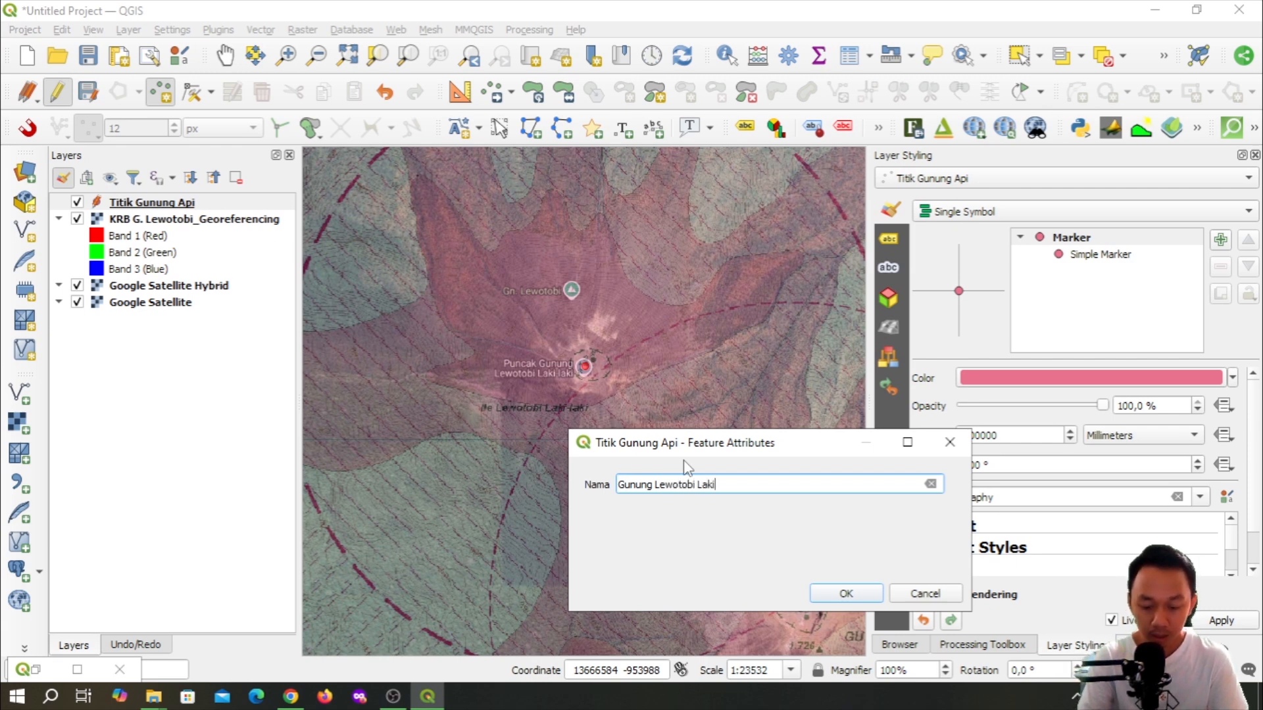
{"action": "left_click", "coordinate": [846, 594]}
Save the edits to the Titik Gunung Api layer and turn off its editing mode
{"action": "scroll", "coordinate": [672, 432], "scroll_direction": "down", "scroll_amount": 1}
{"action": "left_click_drag", "start_coordinate": [671, 432], "coordinate": [610, 421]}
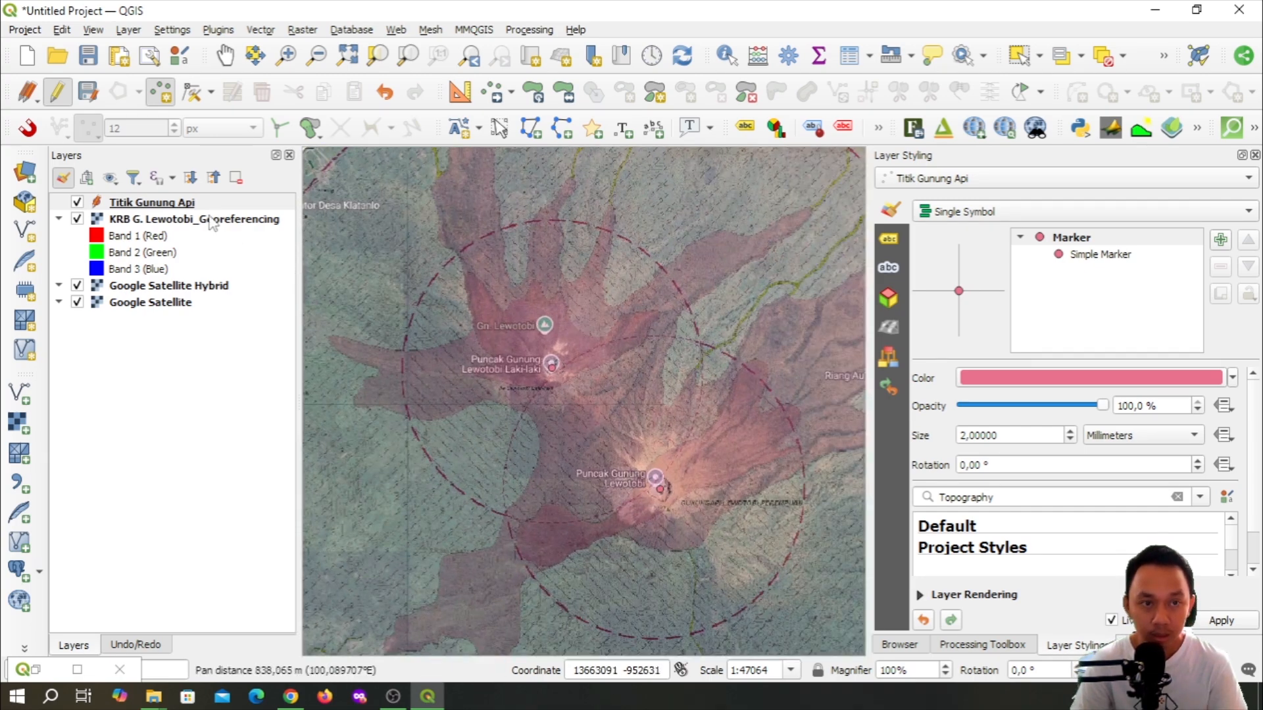
{"action": "left_click", "coordinate": [88, 92]}
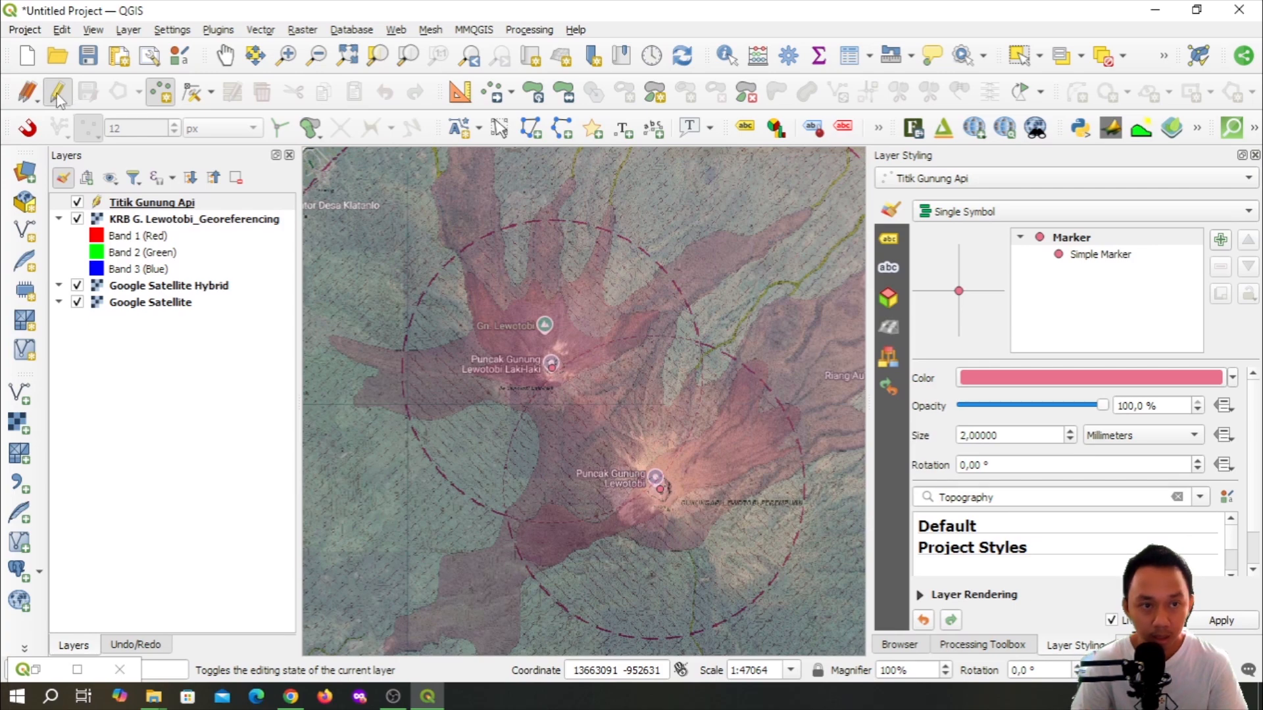
{"action": "left_click", "coordinate": [58, 94]}
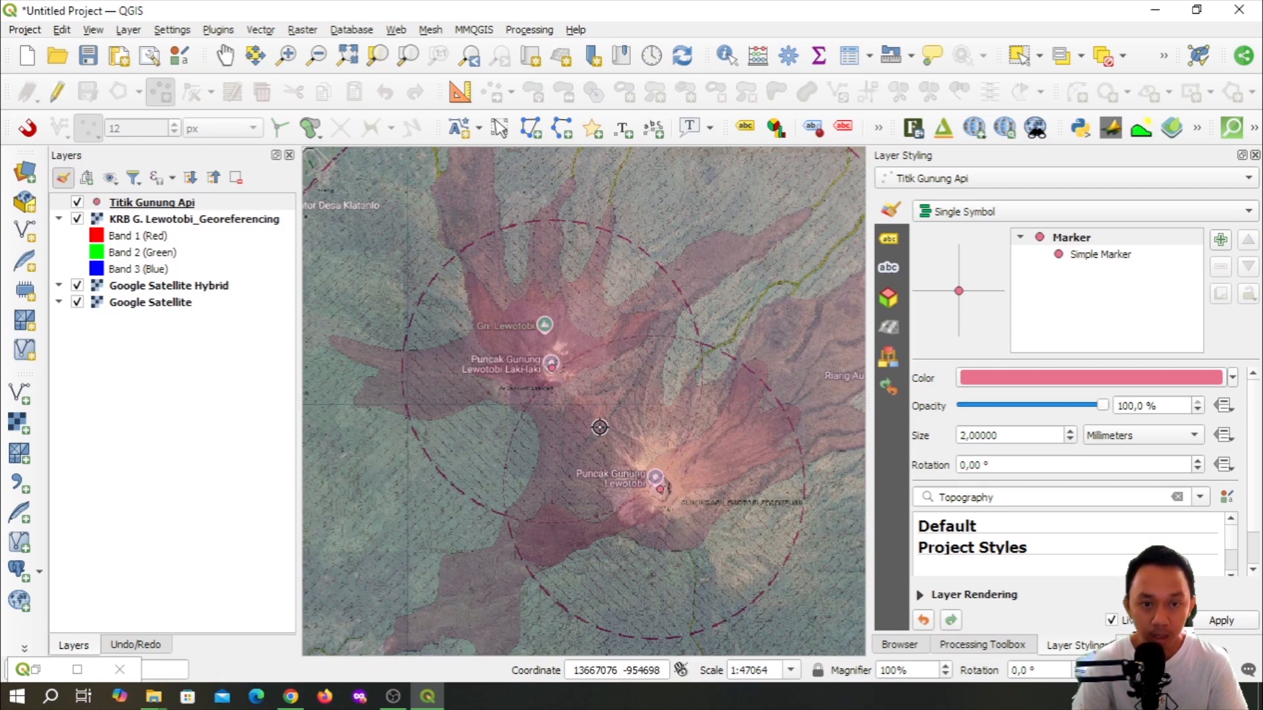
Select the KRB G. Lewotobi_Georeferencing layer to show its styling settings
{"action": "left_click_drag", "start_coordinate": [599, 428], "coordinate": [581, 417]}
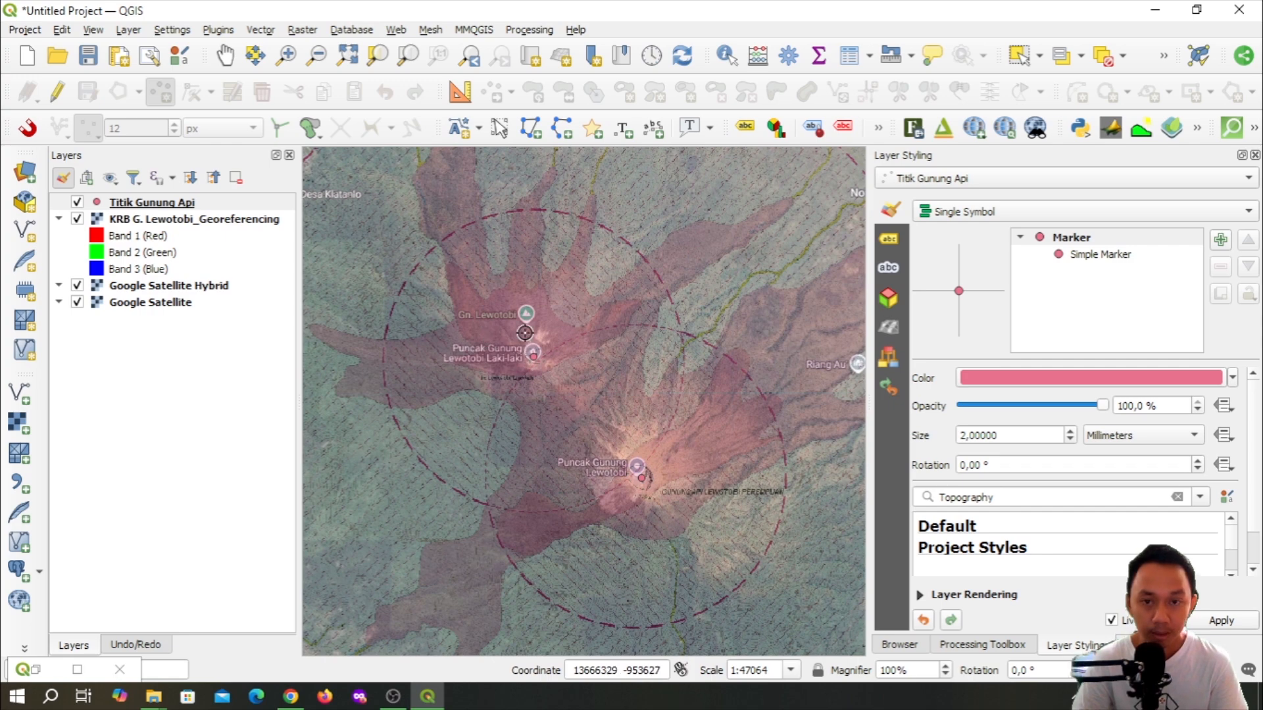
{"action": "scroll", "coordinate": [515, 317], "scroll_direction": "down", "scroll_amount": 1}
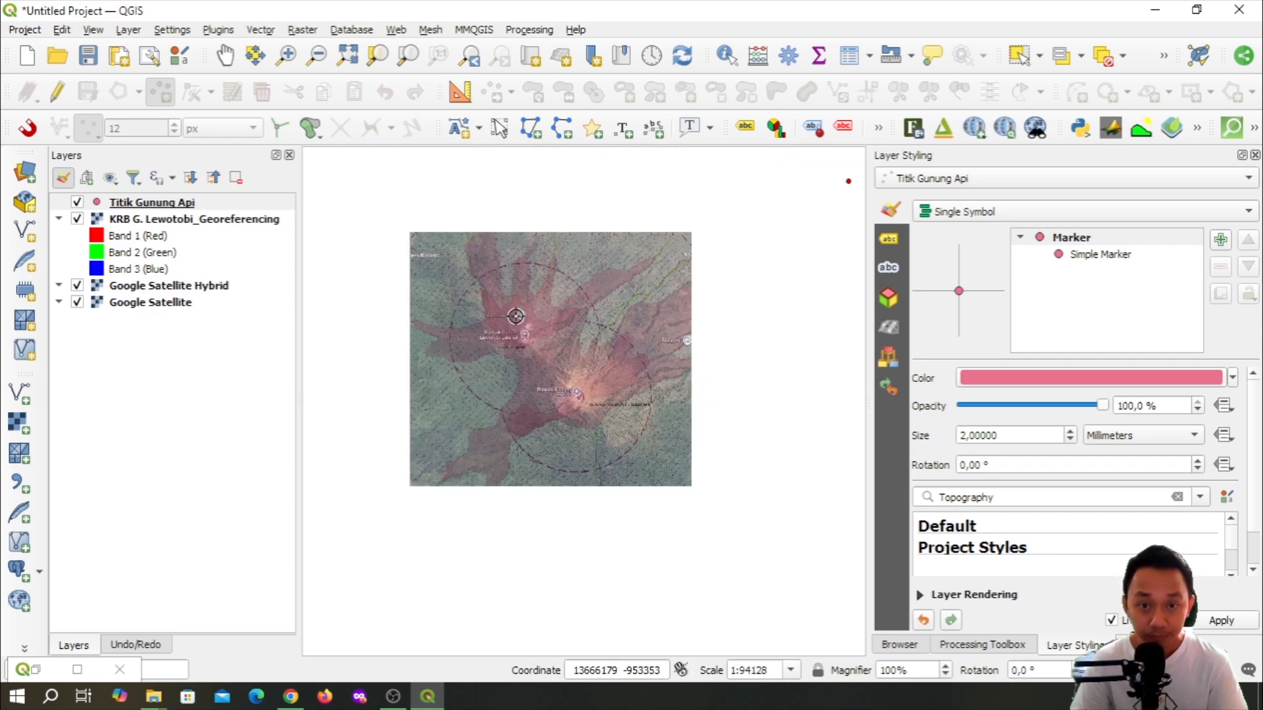
{"action": "left_click_drag", "start_coordinate": [527, 329], "coordinate": [551, 338]}
{"action": "scroll", "coordinate": [551, 339], "scroll_direction": "up", "scroll_amount": 1}
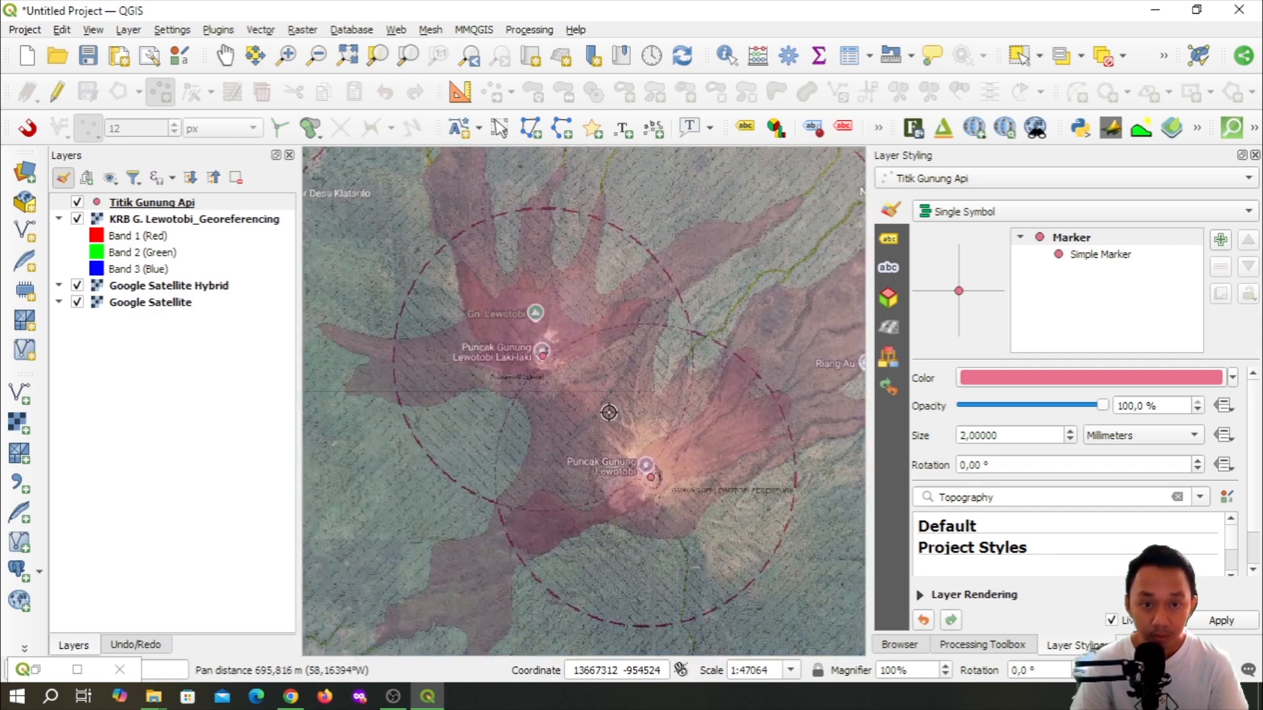
{"action": "left_click", "coordinate": [224, 220]}
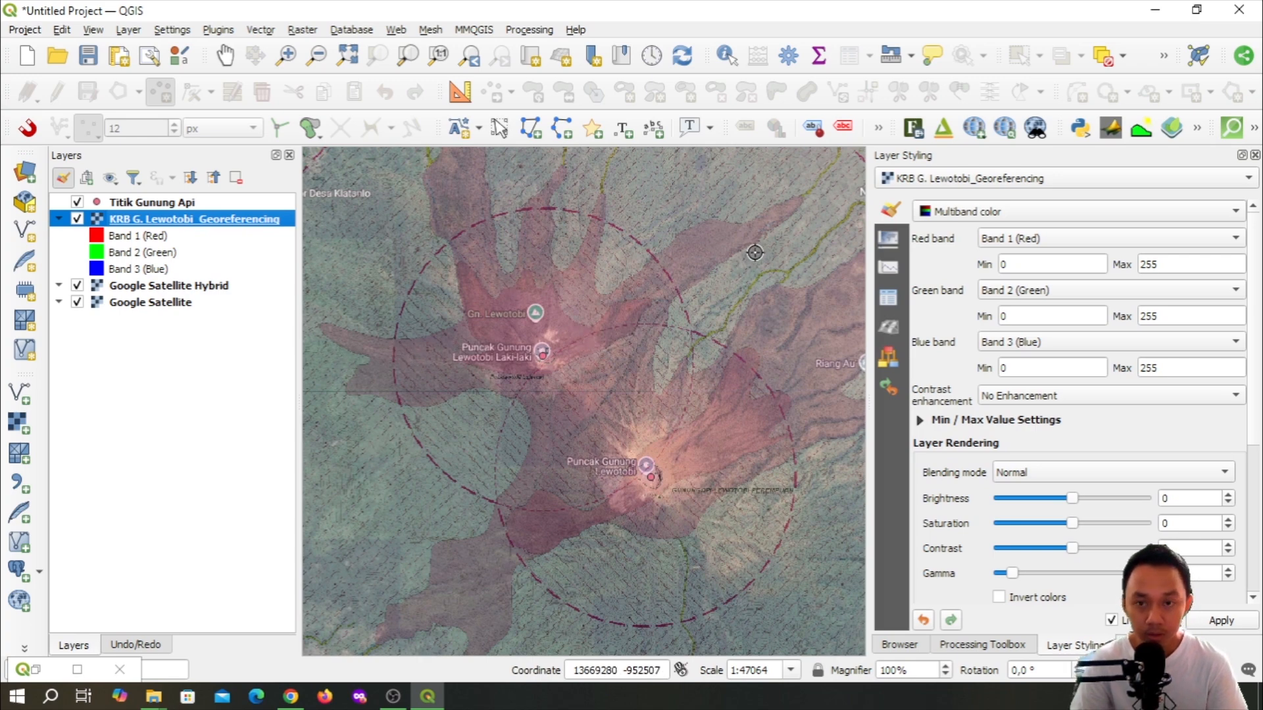
Switch to the Portal MBG page in Chrome, dismiss the welcome message and turn on the Gunung Api layer
{"action": "left_click", "coordinate": [292, 699]}
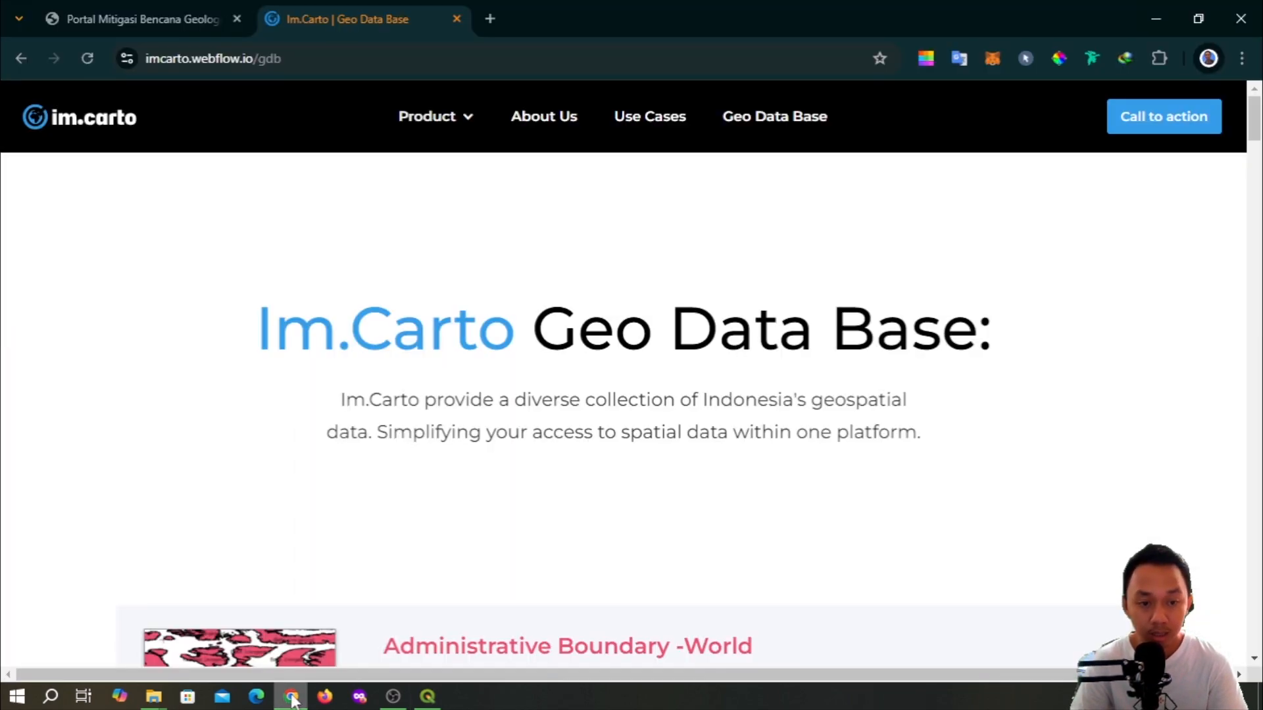
{"action": "left_click", "coordinate": [173, 10]}
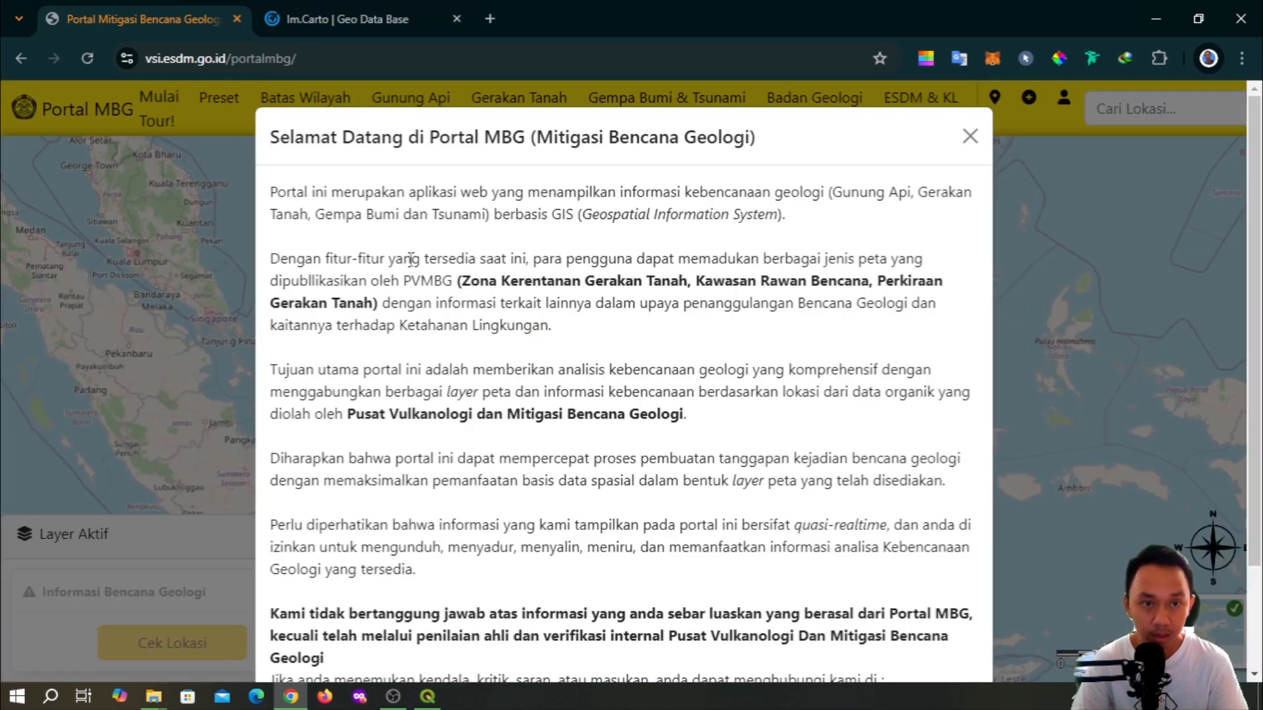
{"action": "left_click", "coordinate": [970, 136]}
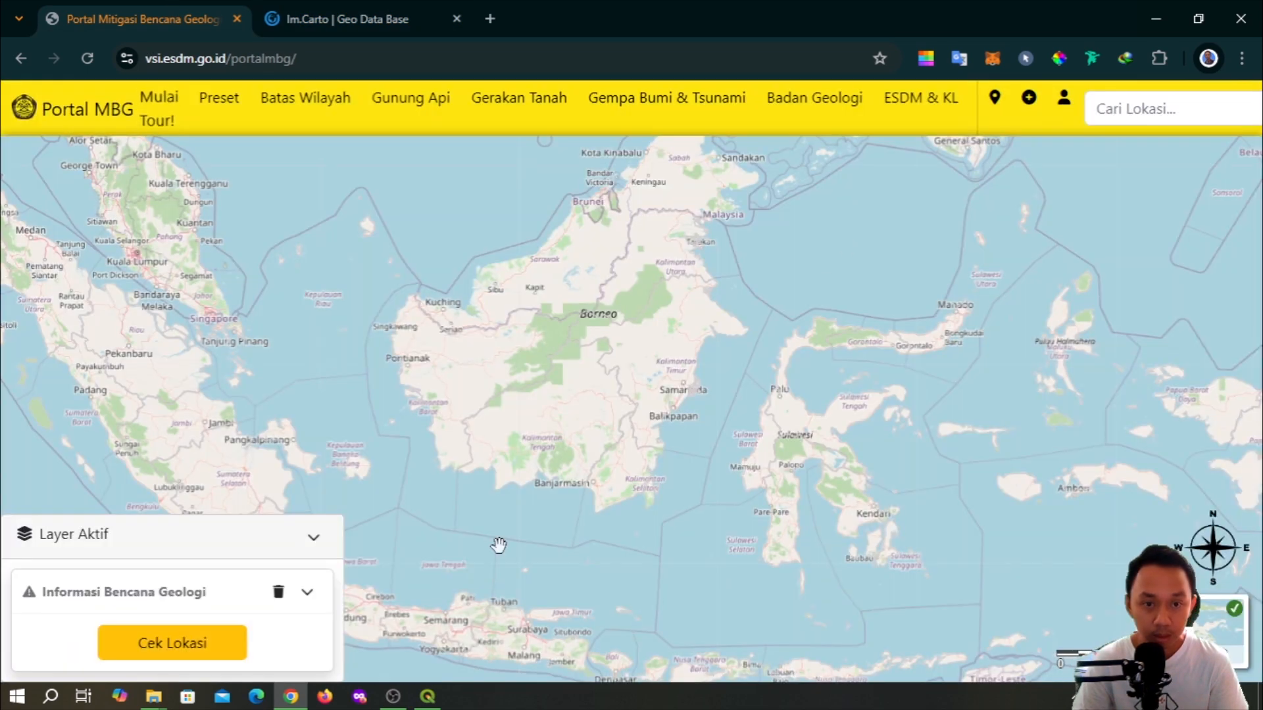
{"action": "left_click", "coordinate": [396, 115]}
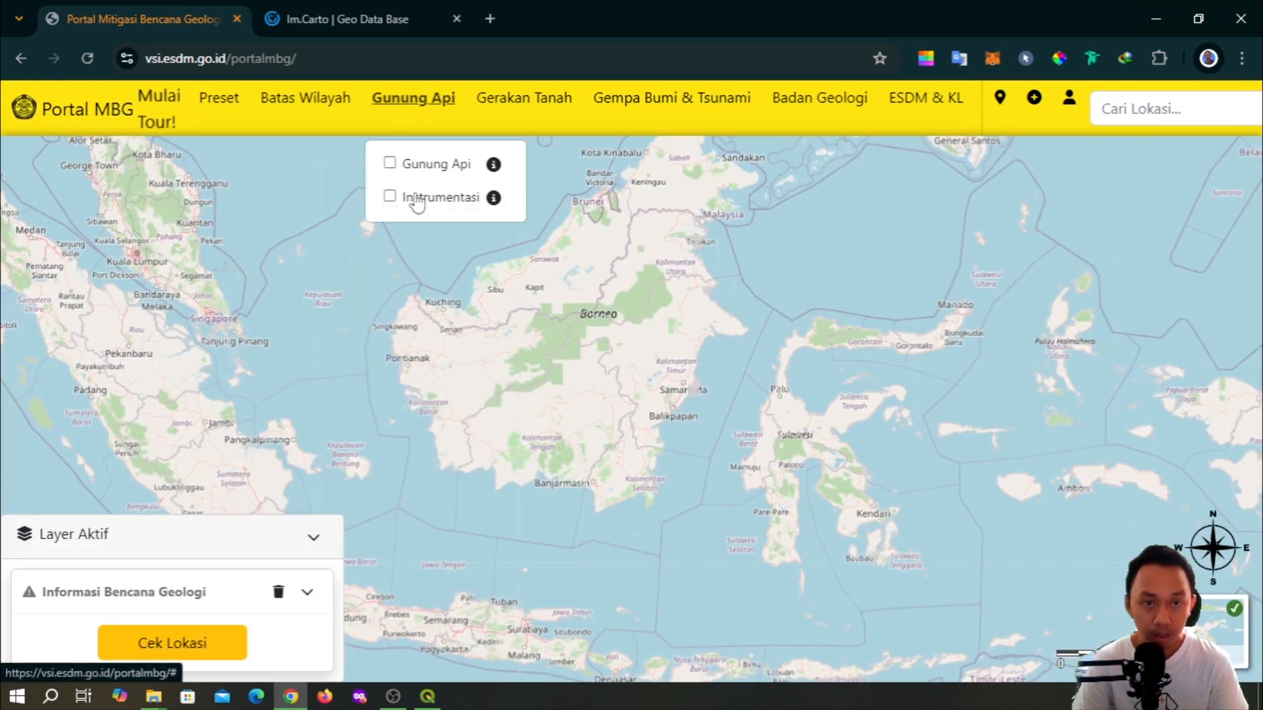
{"action": "left_click", "coordinate": [395, 167]}
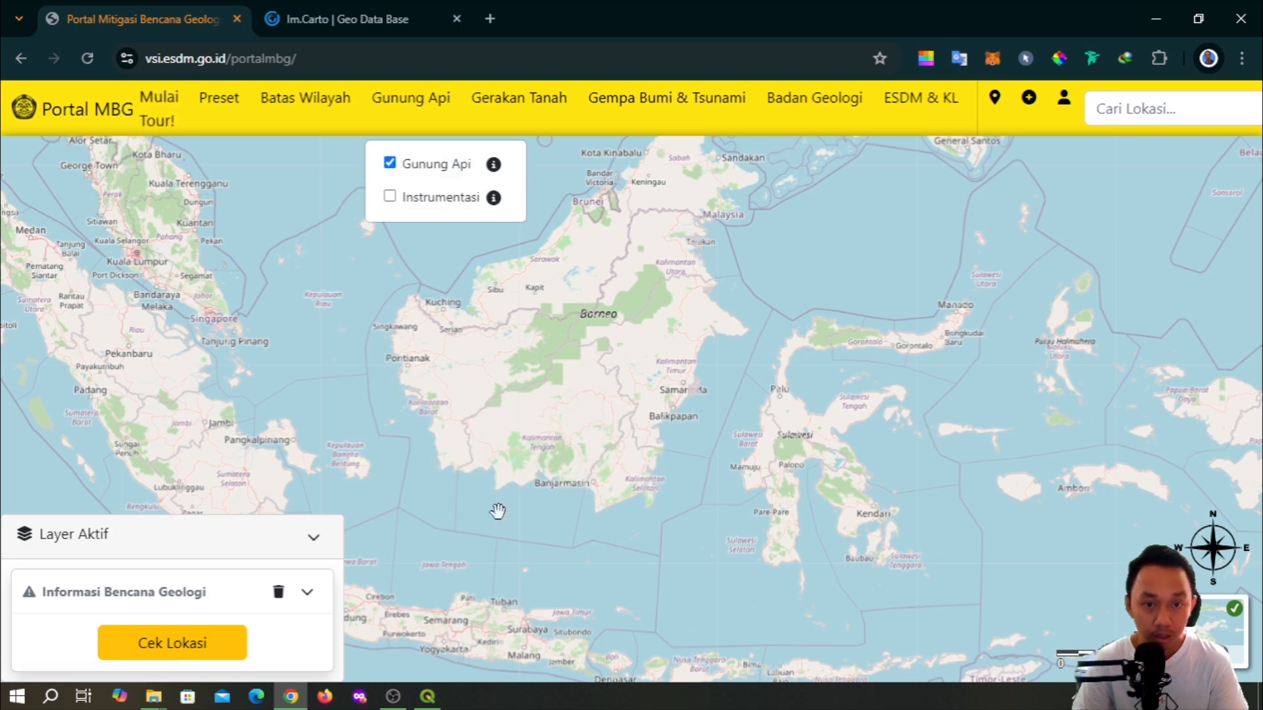
{"action": "left_click_drag", "start_coordinate": [498, 511], "coordinate": [573, 465]}
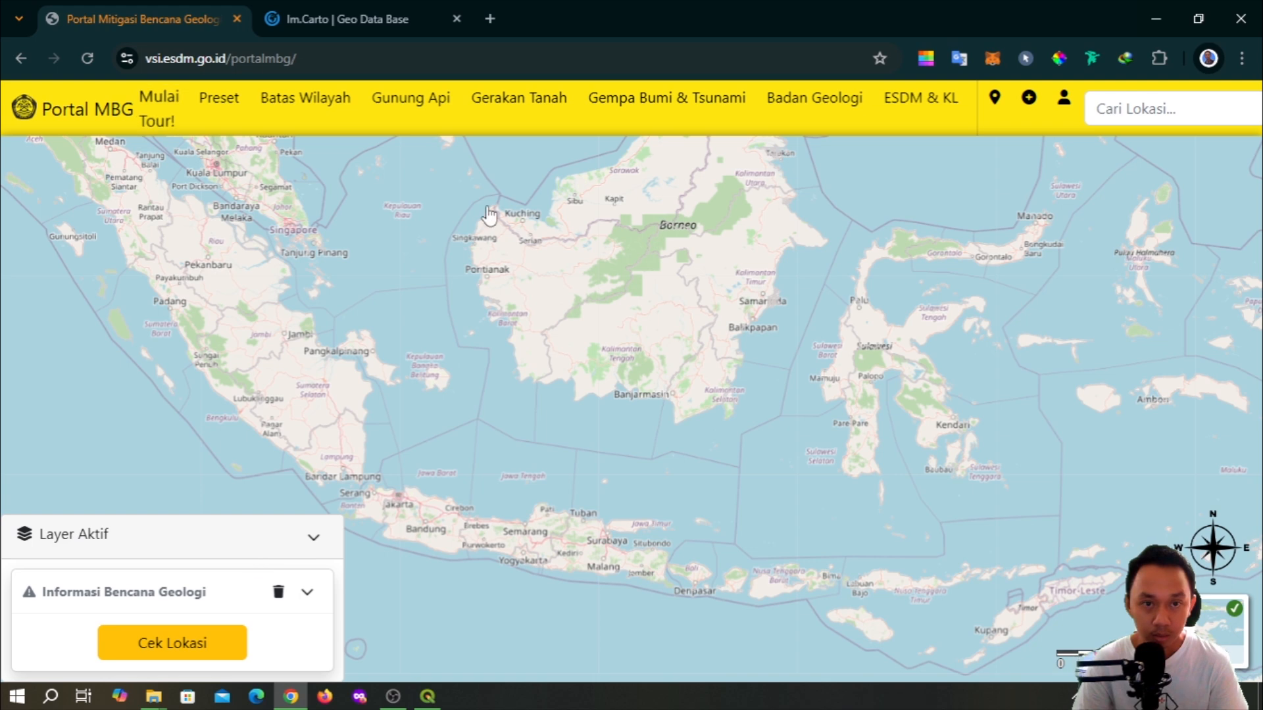
{"action": "left_click", "coordinate": [421, 97]}
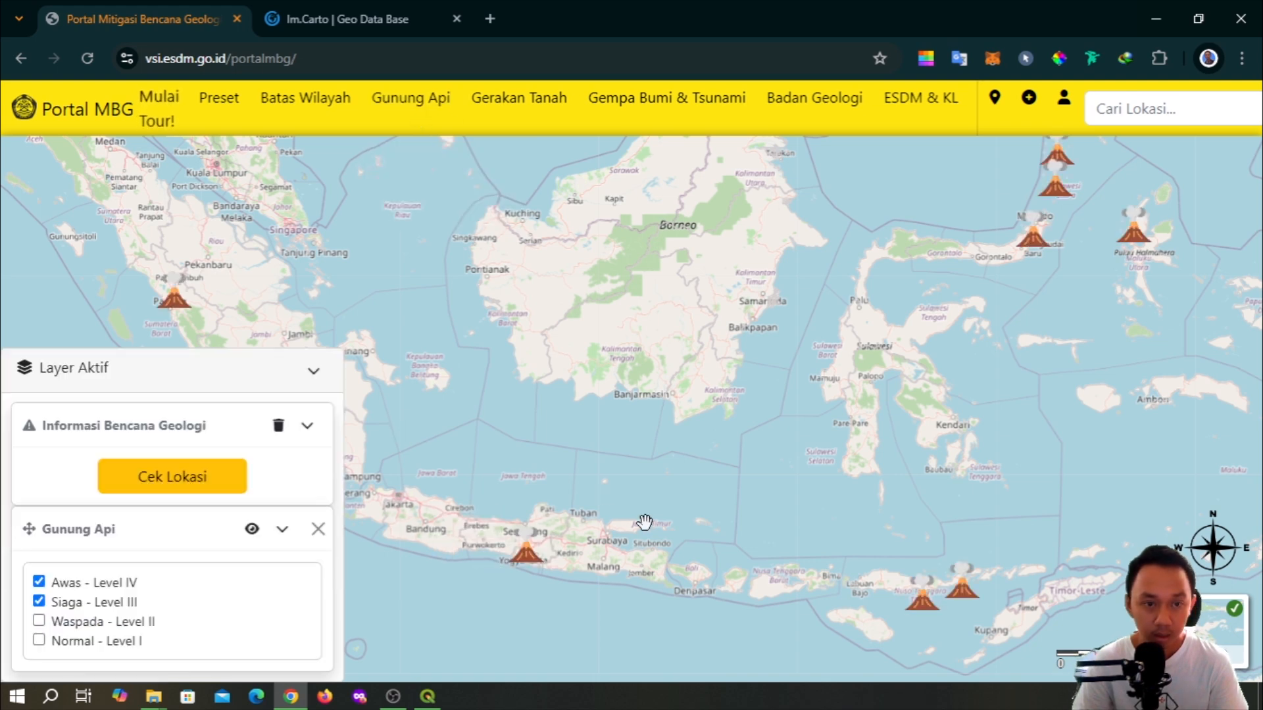
Locate Gunung Lewotobi Laki-laki in Nusa Tenggara Timur on the portal map and open its volcano information
{"action": "left_click_drag", "start_coordinate": [645, 522], "coordinate": [632, 418]}
{"action": "scroll", "coordinate": [746, 513], "scroll_direction": "up", "scroll_amount": 2}
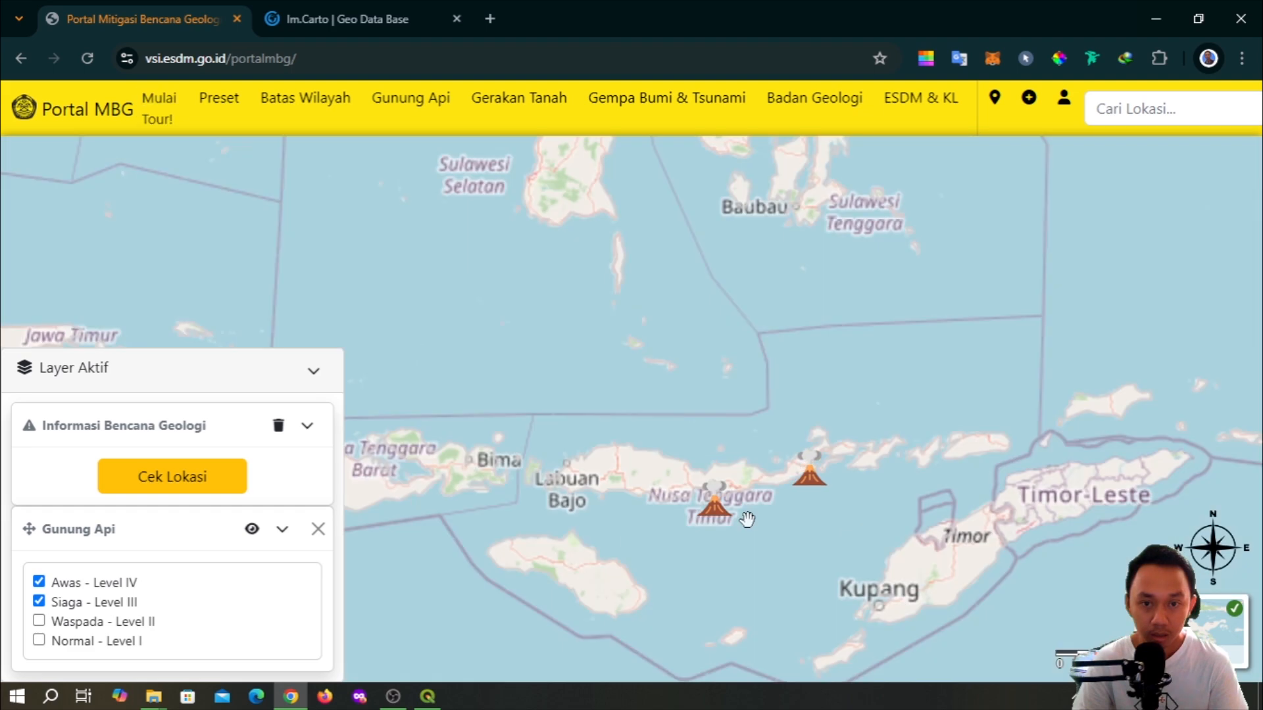
{"action": "scroll", "coordinate": [747, 520], "scroll_direction": "up", "scroll_amount": 3}
{"action": "scroll", "coordinate": [924, 403], "scroll_direction": "up", "scroll_amount": 3}
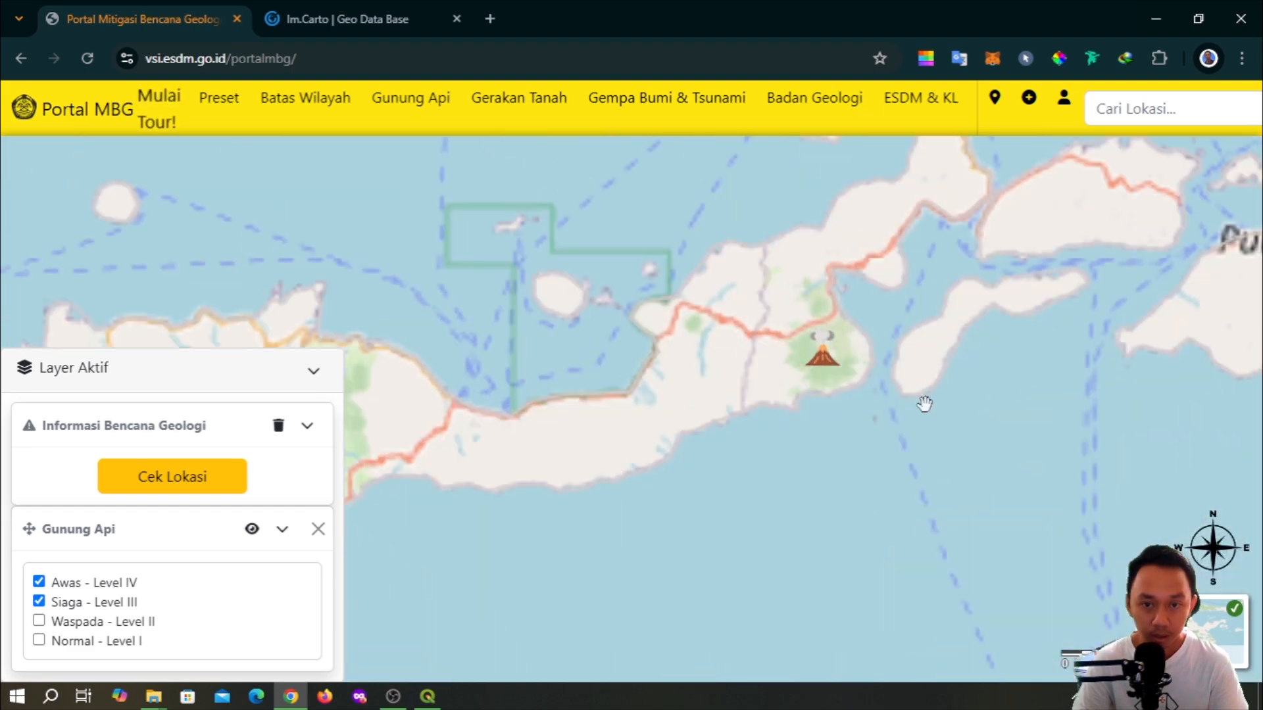
{"action": "scroll", "coordinate": [925, 404], "scroll_direction": "up", "scroll_amount": 2}
{"action": "left_click_drag", "start_coordinate": [708, 385], "coordinate": [697, 484]}
{"action": "mouse_move", "coordinate": [642, 404]}
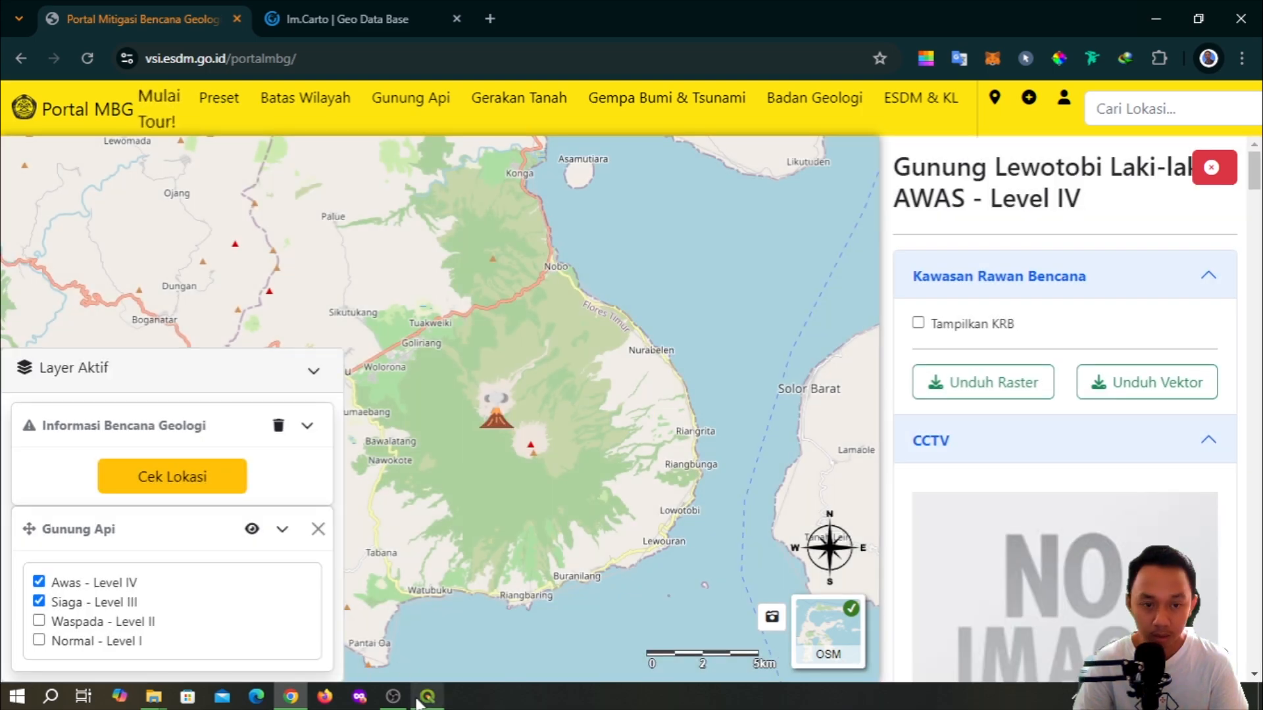
Switch back to QGIS and set the global opacity of the KRB G. Lewotobi_Georeferencing layer to 100%
{"action": "left_click", "coordinate": [426, 699]}
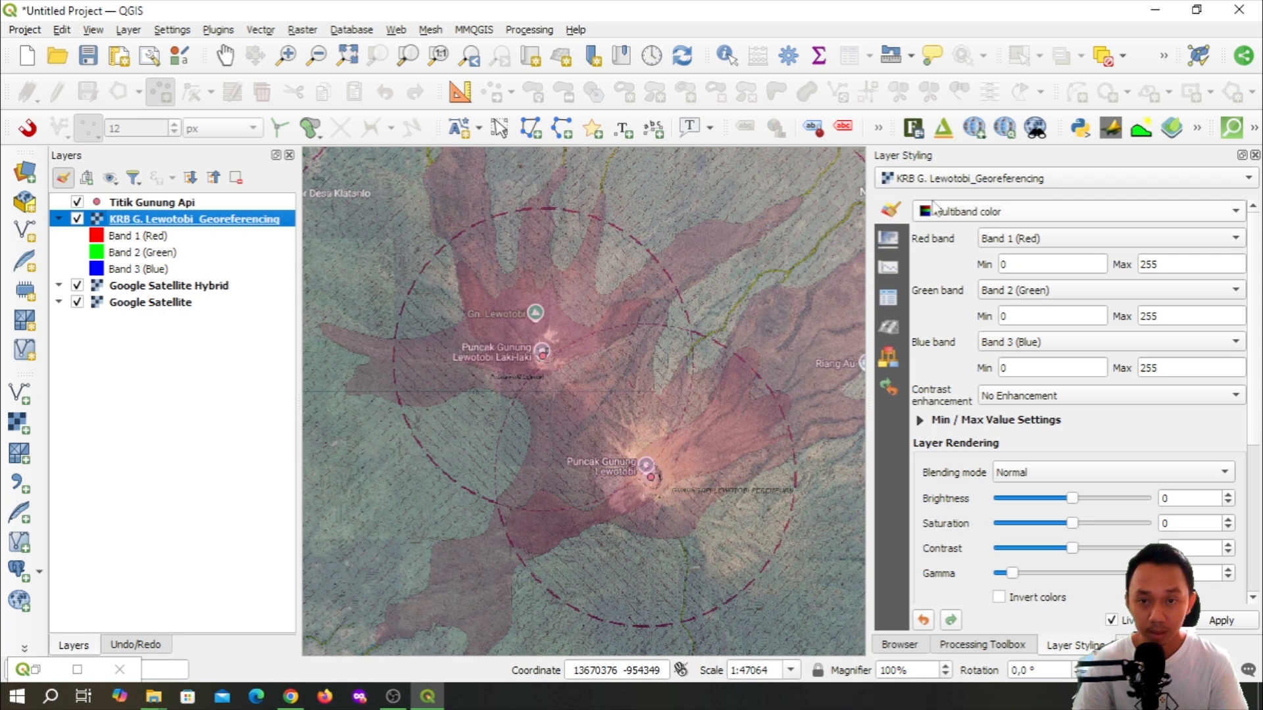
{"action": "left_click", "coordinate": [889, 267]}
{"action": "left_click_drag", "start_coordinate": [1095, 238], "coordinate": [1122, 237]}
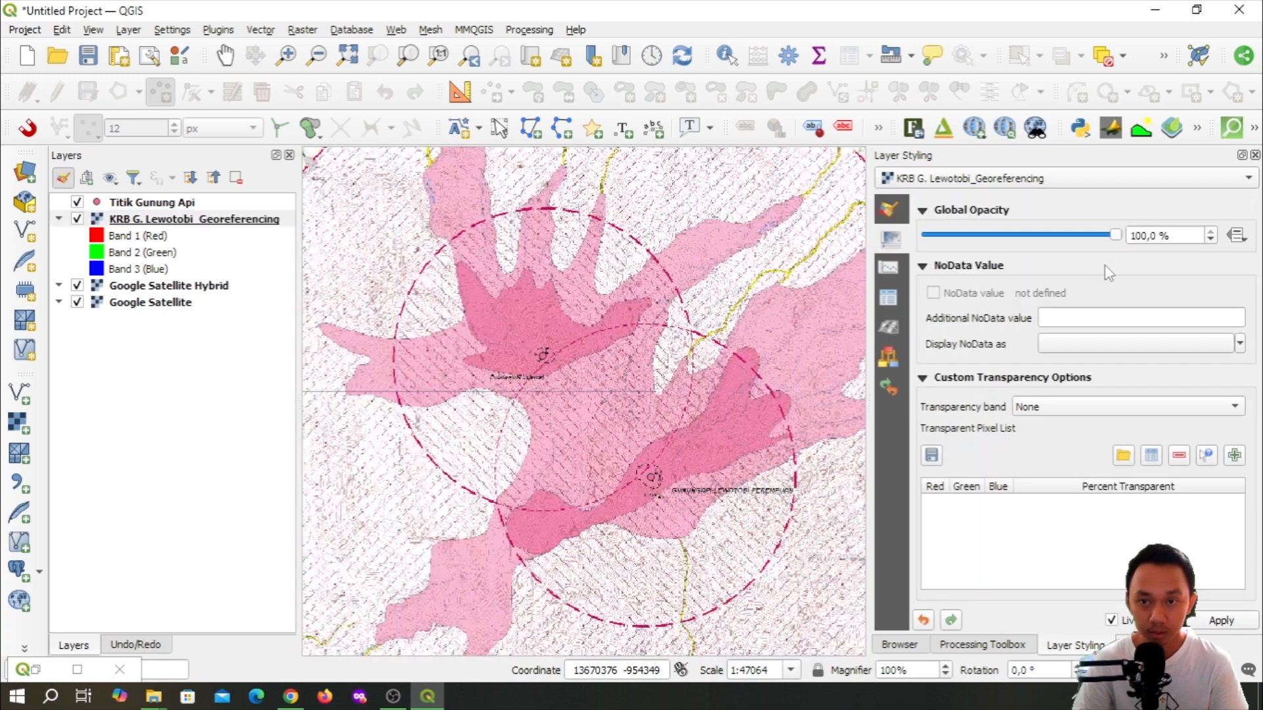
{"action": "scroll", "coordinate": [736, 371], "scroll_direction": "down", "scroll_amount": 1}
{"action": "left_click_drag", "start_coordinate": [665, 373], "coordinate": [617, 373]}
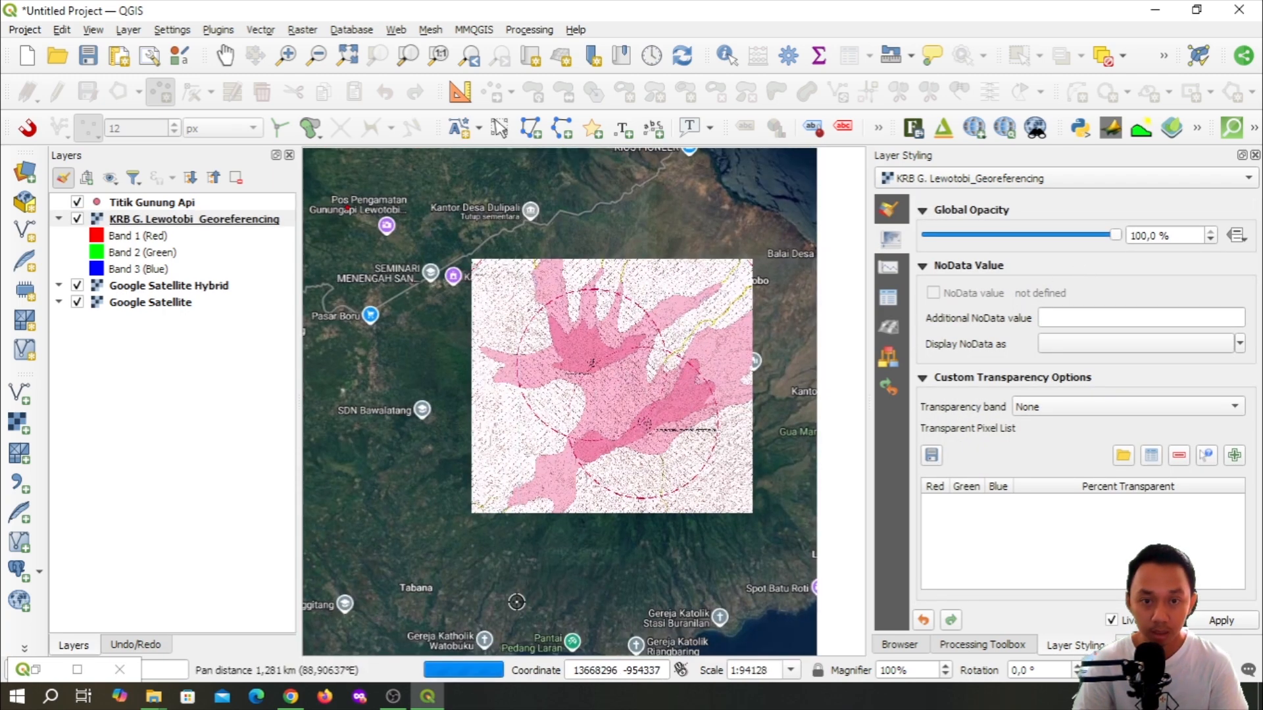
Return to Portal MBG in Chrome and examine the Gunung Lewotobi Laki-laki information, including its Kawasan Rawan Bencana download options
{"action": "mouse_move", "coordinate": [294, 699]}
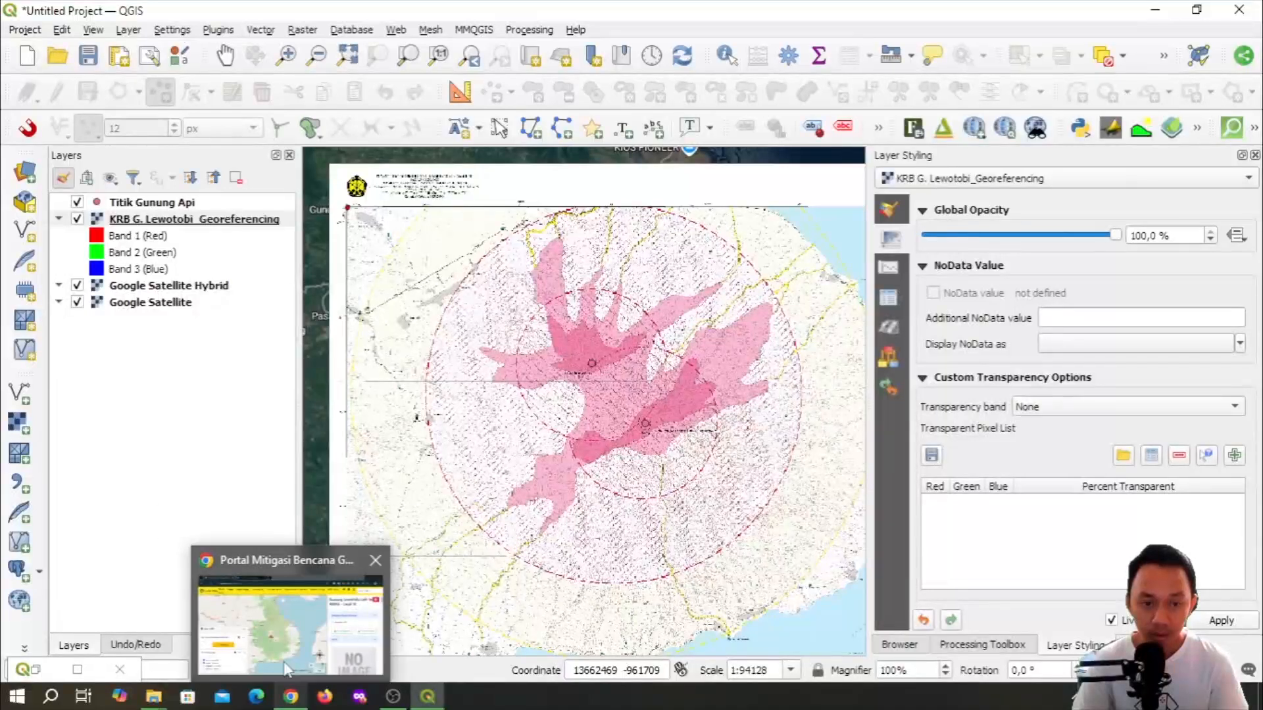
{"action": "left_click", "coordinate": [296, 625]}
{"action": "scroll", "coordinate": [986, 479], "scroll_direction": "down", "scroll_amount": 7}
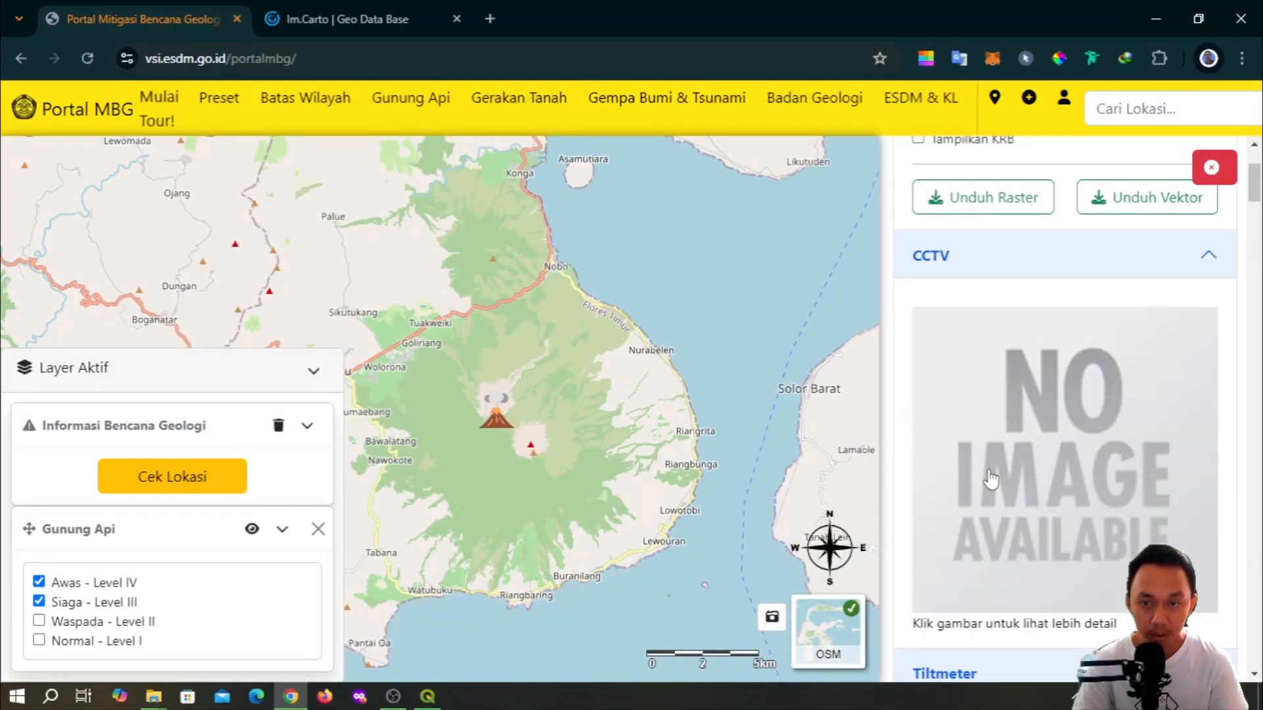
{"action": "scroll", "coordinate": [991, 479], "scroll_direction": "up", "scroll_amount": 7}
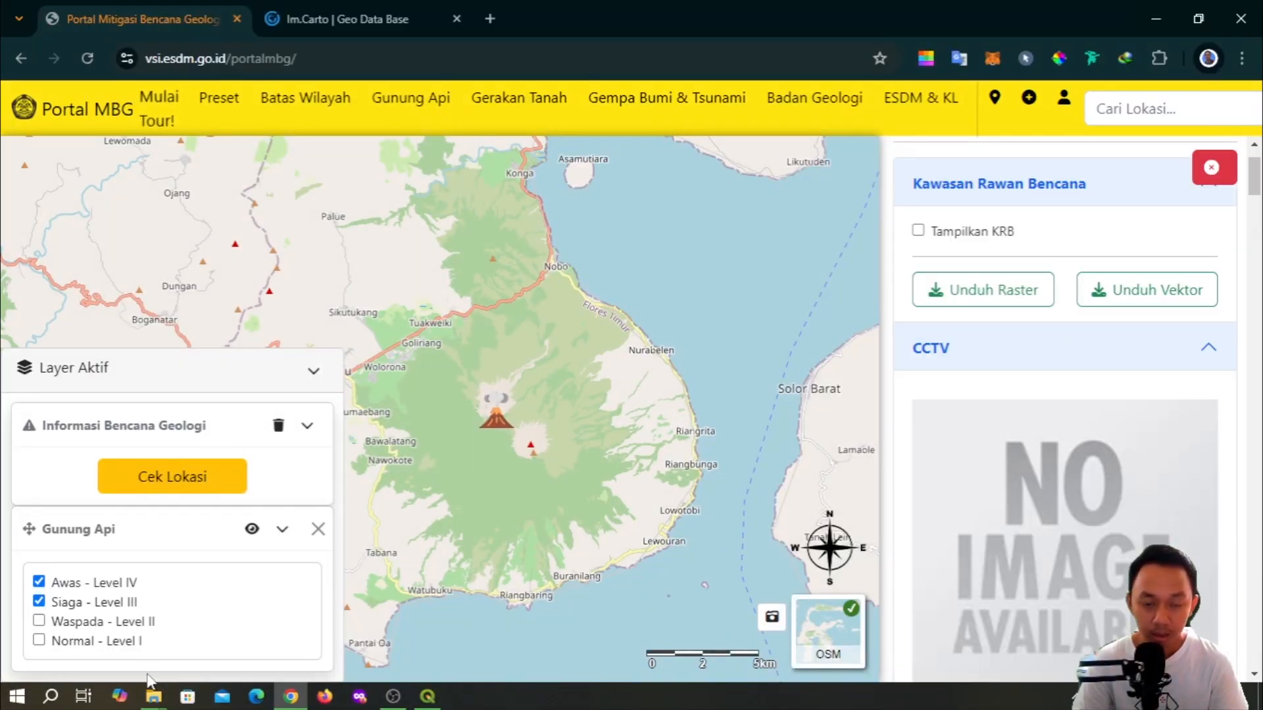
Switch to File Explorer and look into the Rawan Bencana GA folder under Gunung Api
{"action": "mouse_move", "coordinate": [154, 702]}
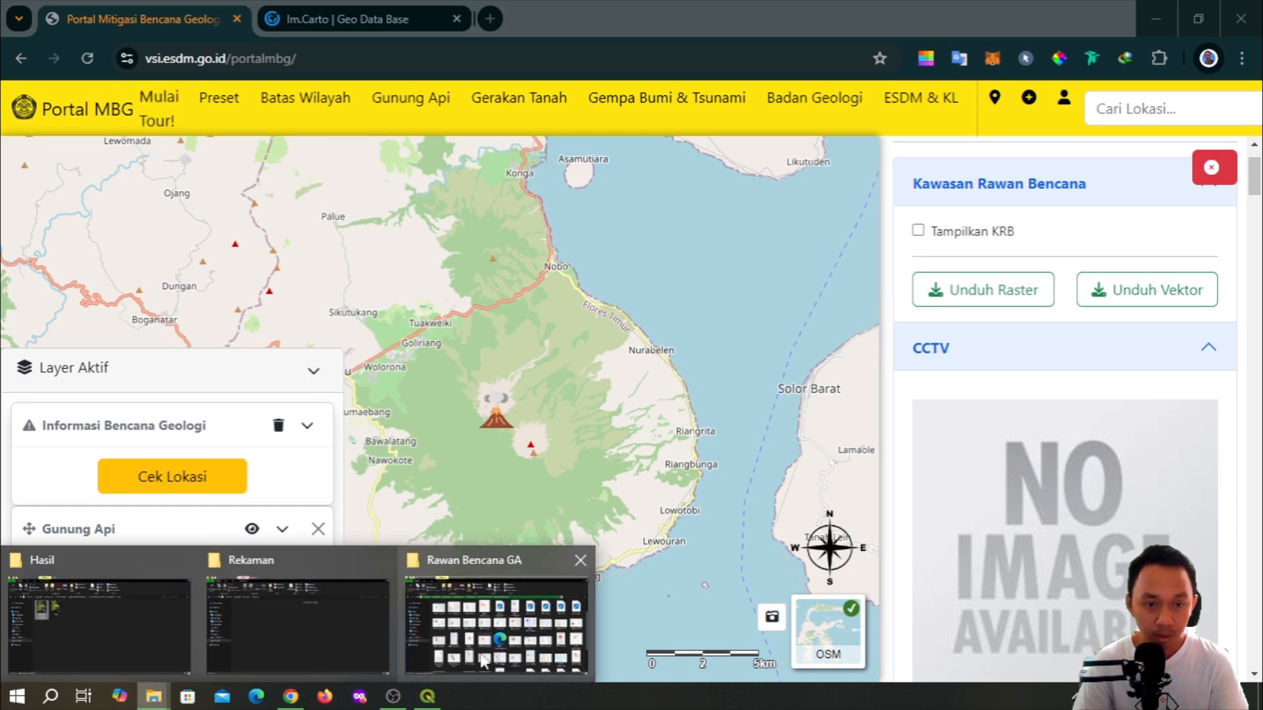
{"action": "left_click", "coordinate": [98, 611]}
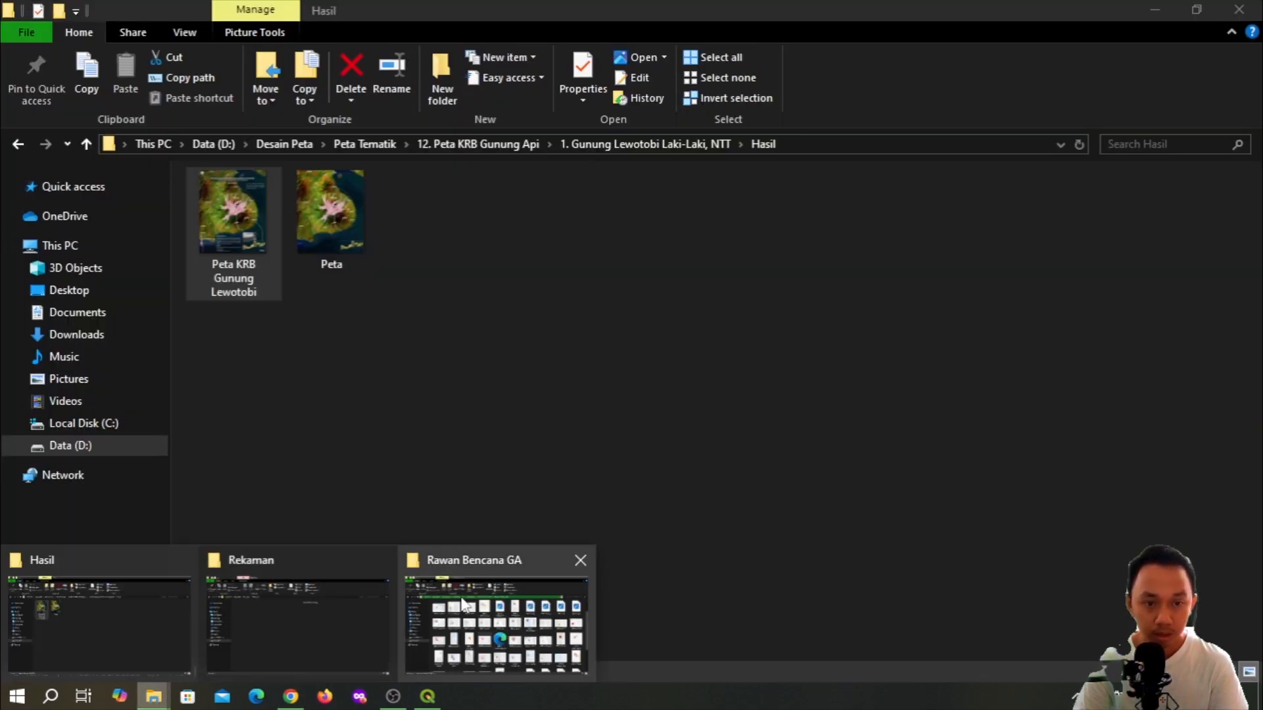
{"action": "left_click", "coordinate": [464, 604]}
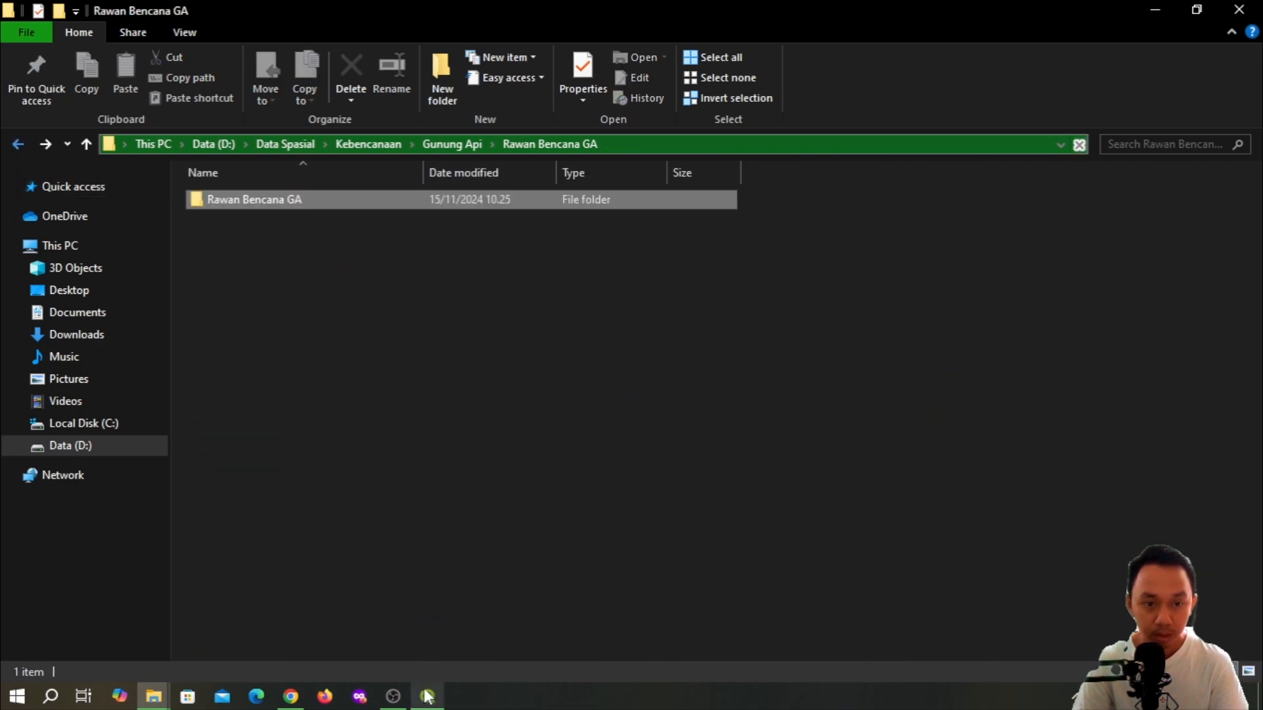
Switch back to QGIS and browse D:\Data Spasial to the pvmbg-ga-krb-vector-LWK folder under Kebencanaan, Gunung Api
{"action": "left_click", "coordinate": [427, 696]}
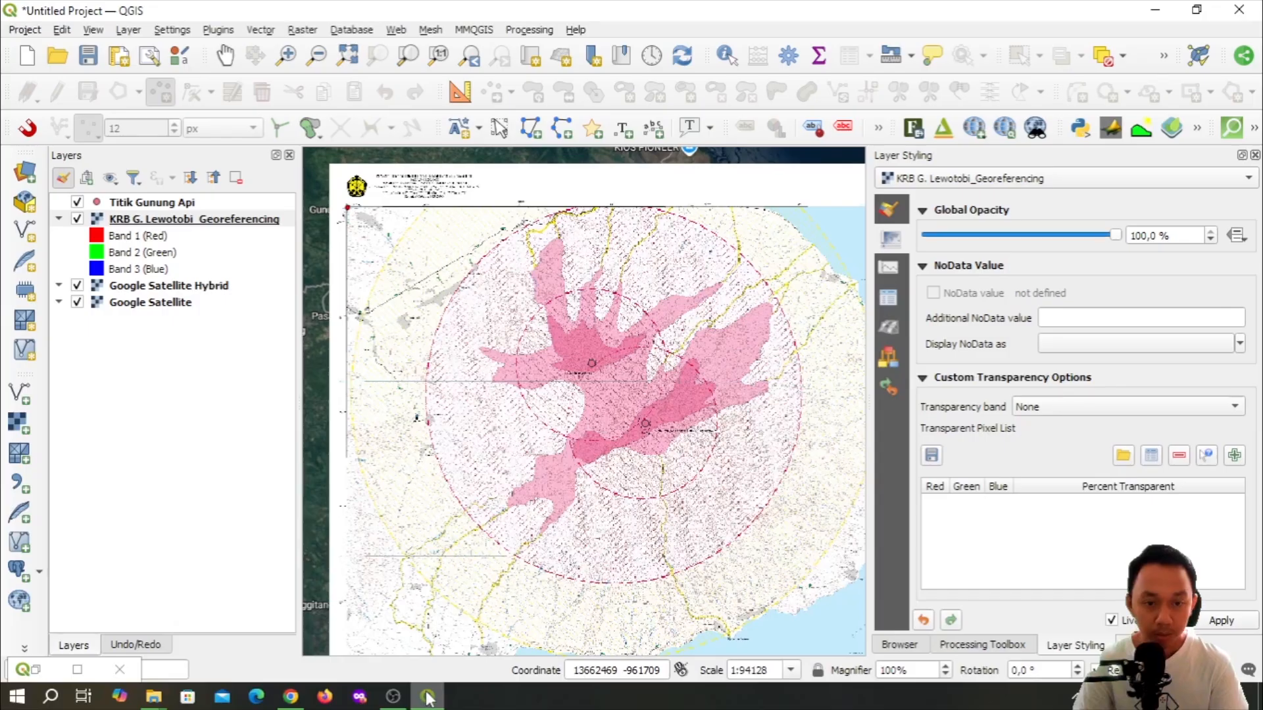
{"action": "left_click", "coordinate": [893, 650]}
{"action": "scroll", "coordinate": [1035, 373], "scroll_direction": "up", "scroll_amount": 10}
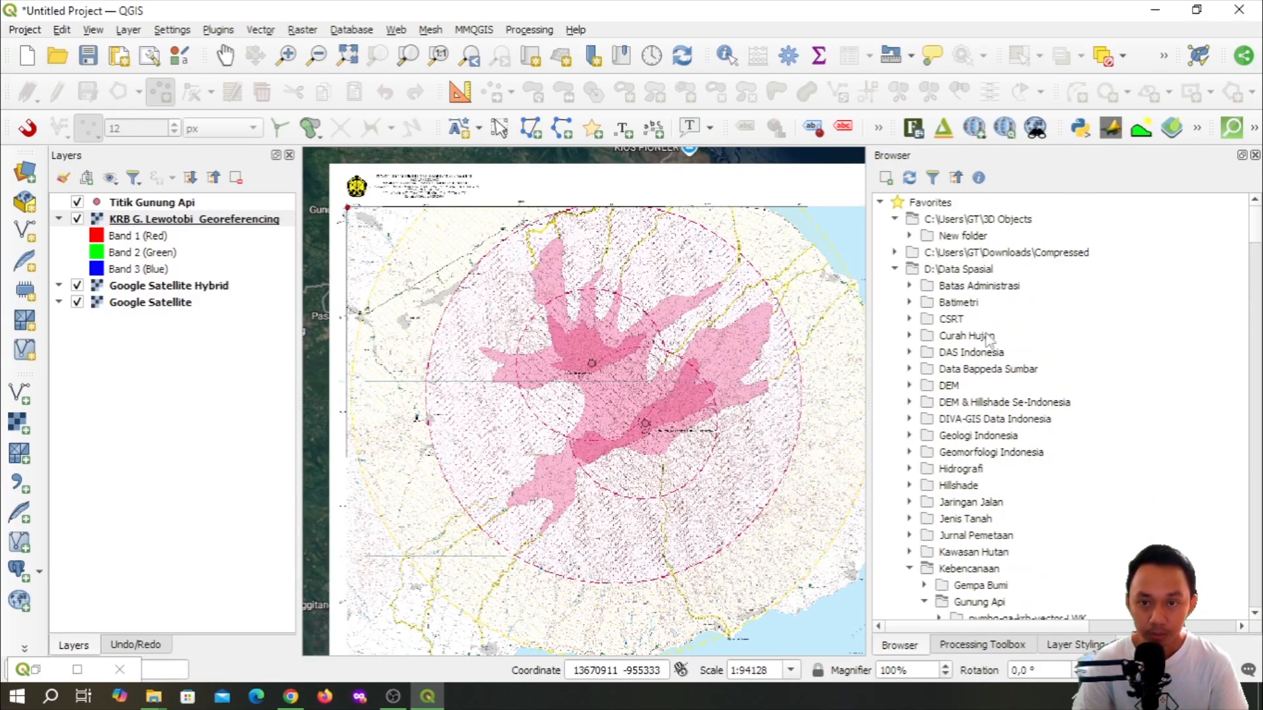
{"action": "right_click", "coordinate": [948, 221]}
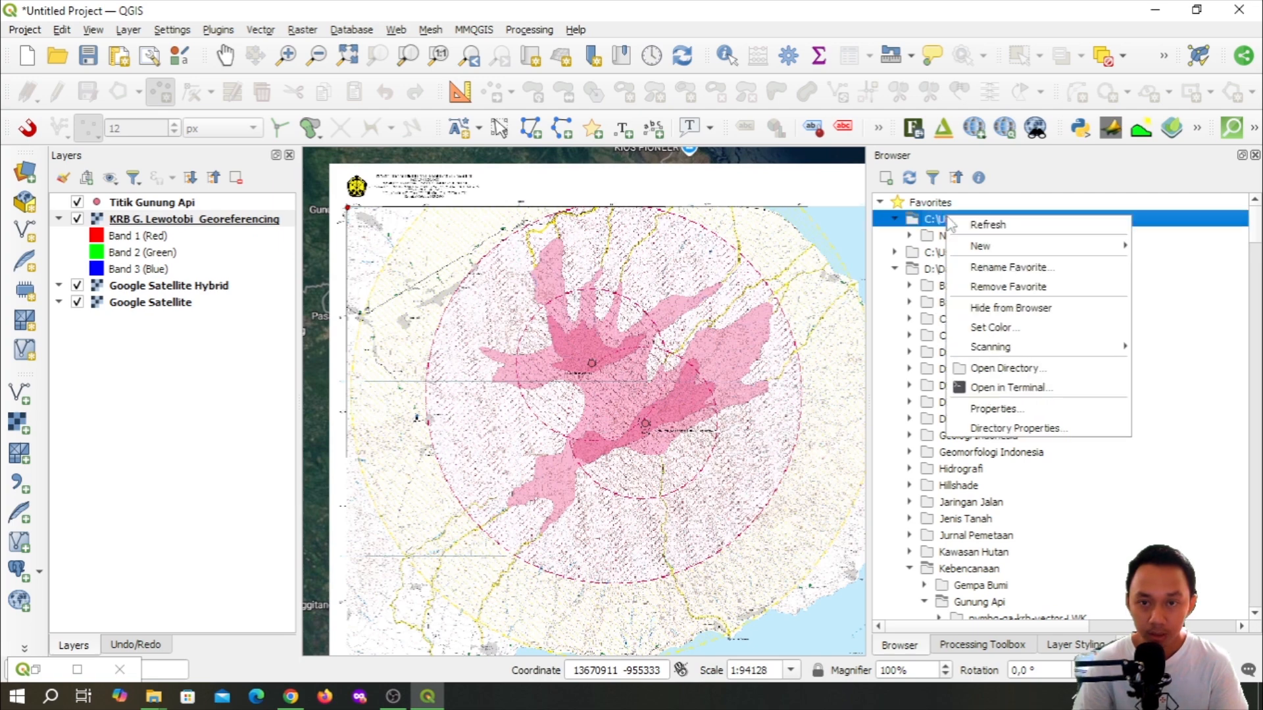
{"action": "left_click", "coordinate": [974, 532]}
{"action": "scroll", "coordinate": [973, 527], "scroll_direction": "down", "scroll_amount": 3}
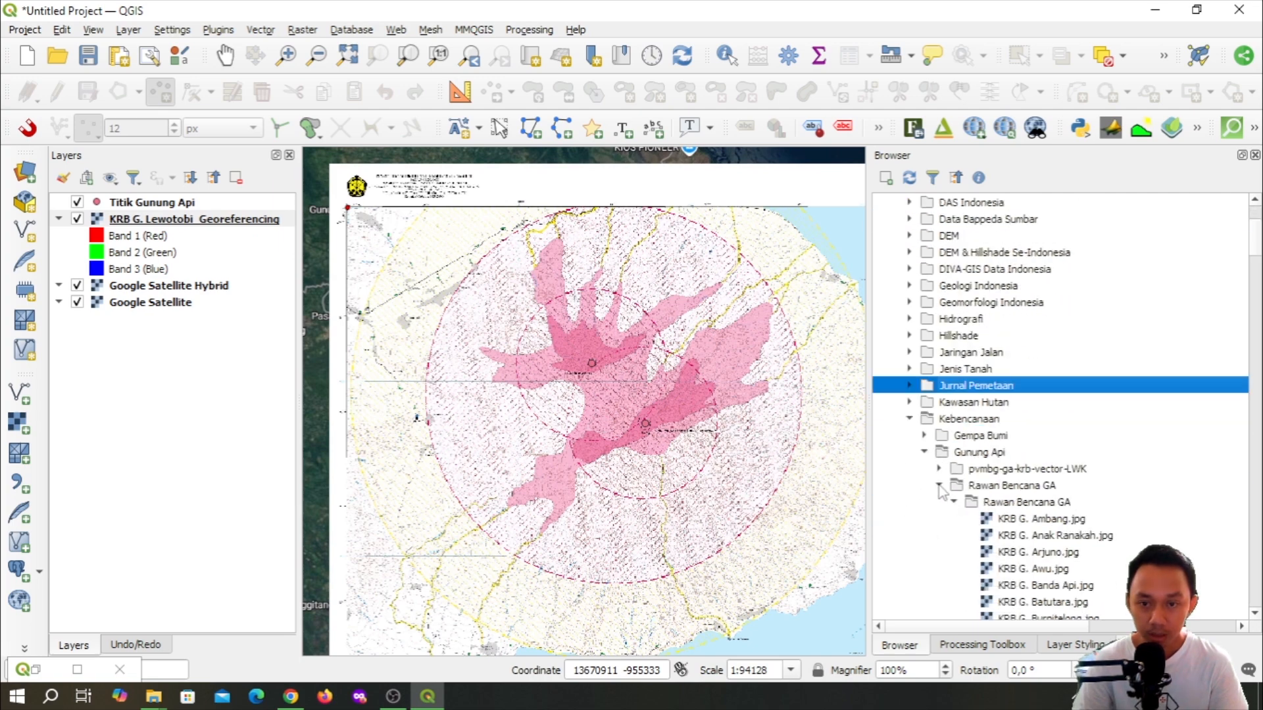
{"action": "left_click", "coordinate": [939, 486]}
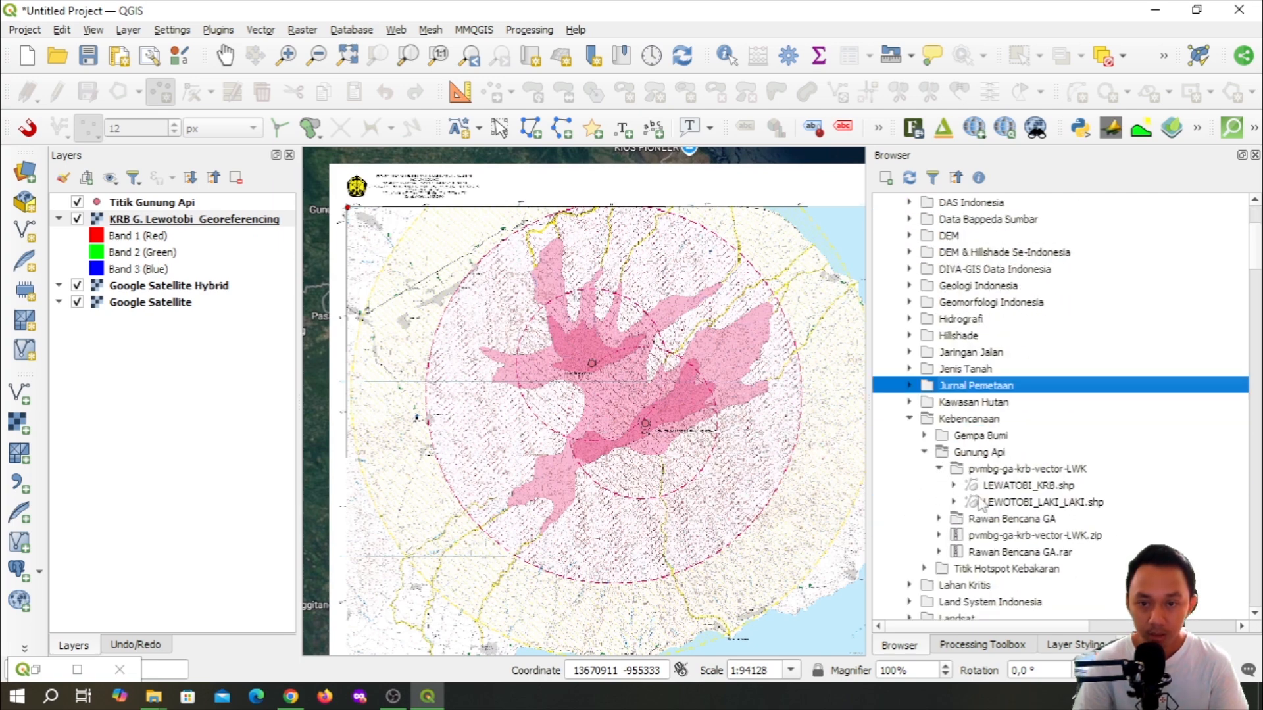
Add LEWOTOBI_LAKI_LAKI.shp to the map and compare its zones with the georeferenced KRB image
{"action": "left_click", "coordinate": [1057, 503]}
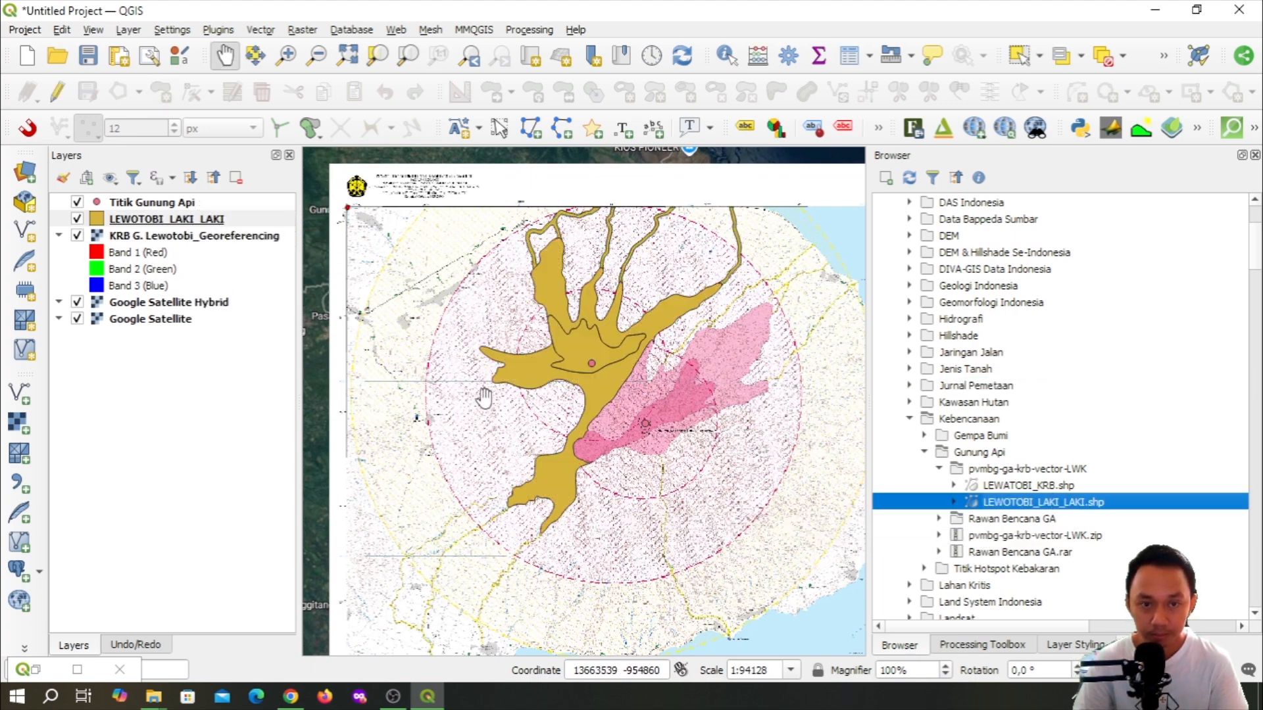
{"action": "left_click_drag", "start_coordinate": [676, 431], "coordinate": [600, 395]}
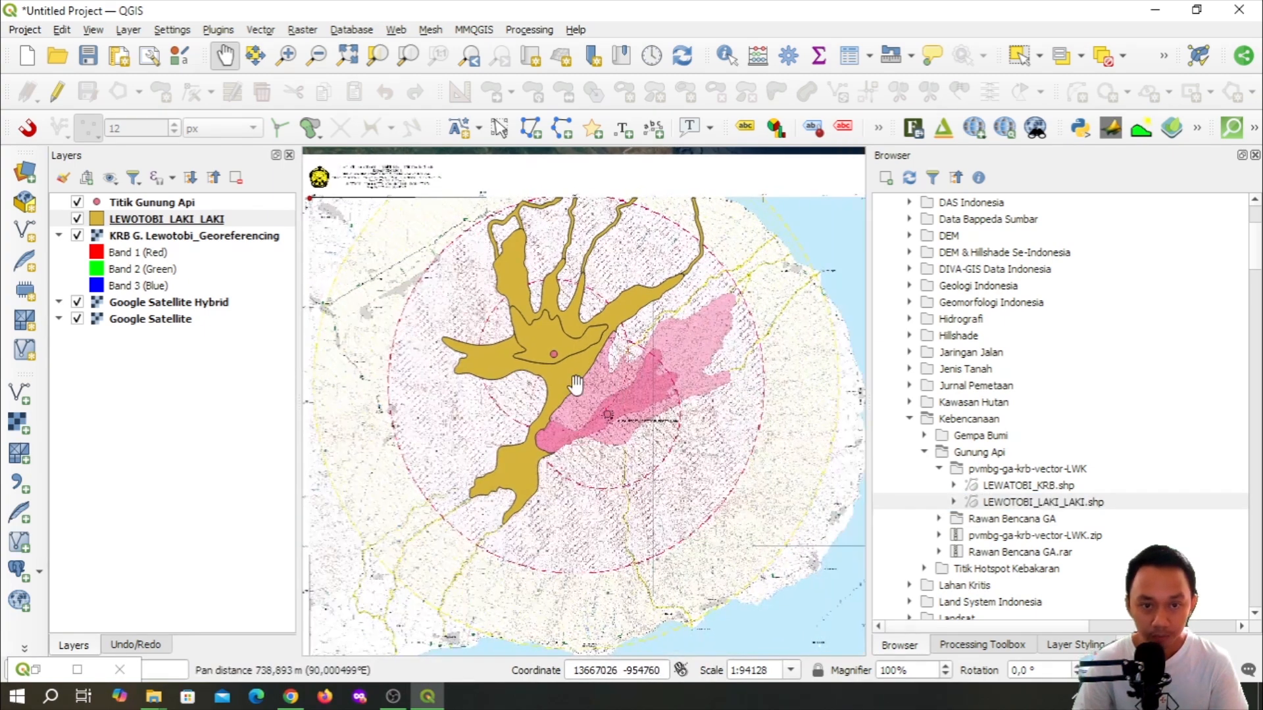
{"action": "scroll", "coordinate": [564, 388], "scroll_direction": "up", "scroll_amount": 1}
{"action": "scroll", "coordinate": [508, 355], "scroll_direction": "down", "scroll_amount": 1}
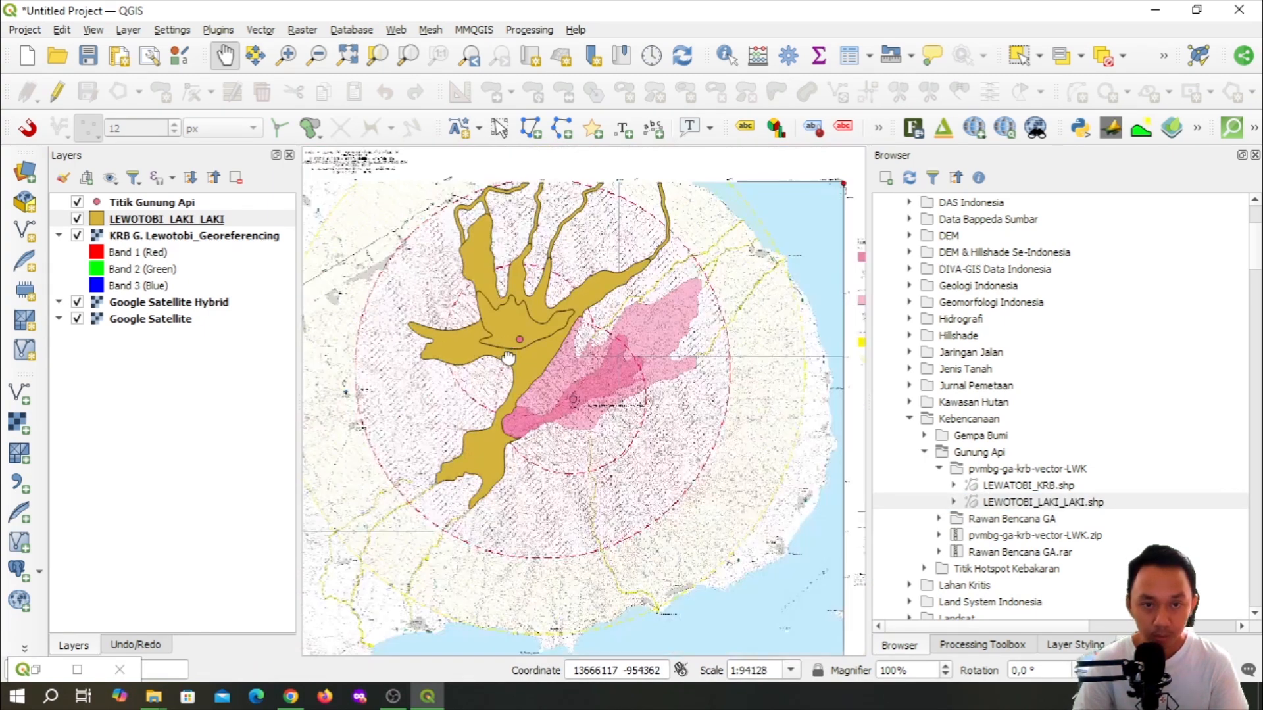
{"action": "left_click_drag", "start_coordinate": [508, 355], "coordinate": [521, 377]}
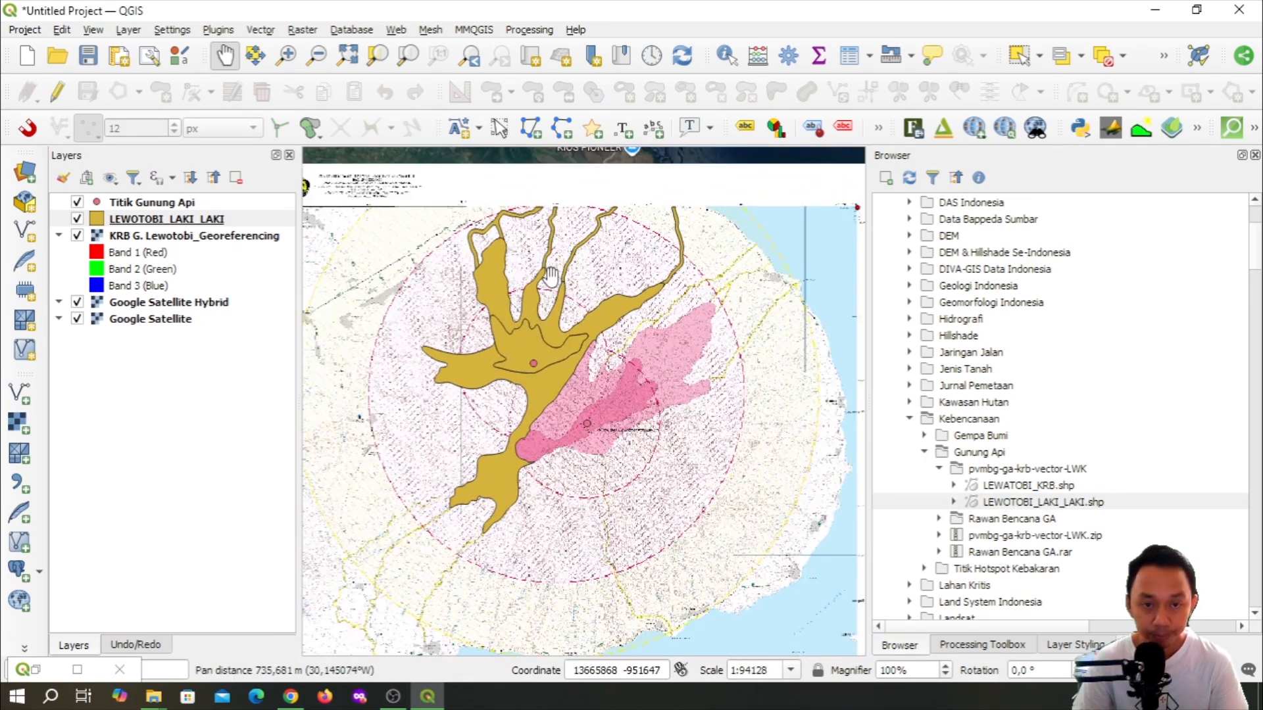
{"action": "scroll", "coordinate": [555, 456], "scroll_direction": "up", "scroll_amount": 1}
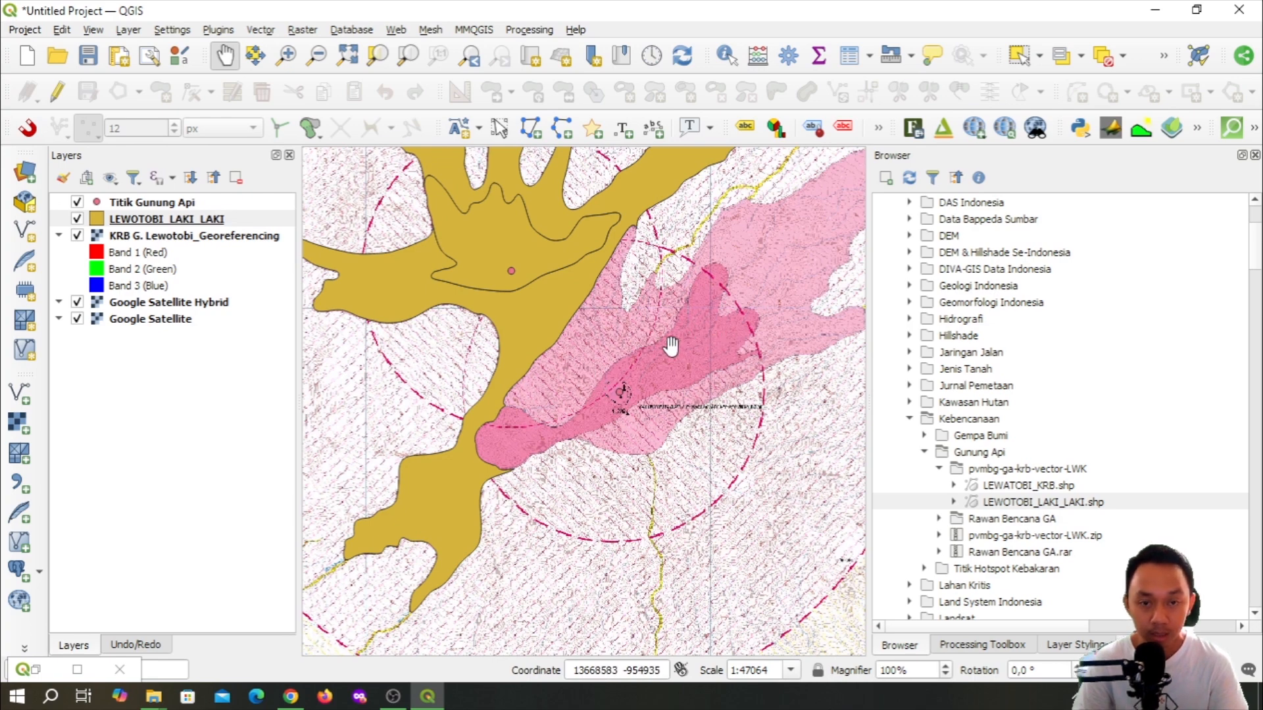
Add LEWATOBI_KRB.shp to the map and inspect its zones around both volcano points
{"action": "double_click", "coordinate": [990, 487]}
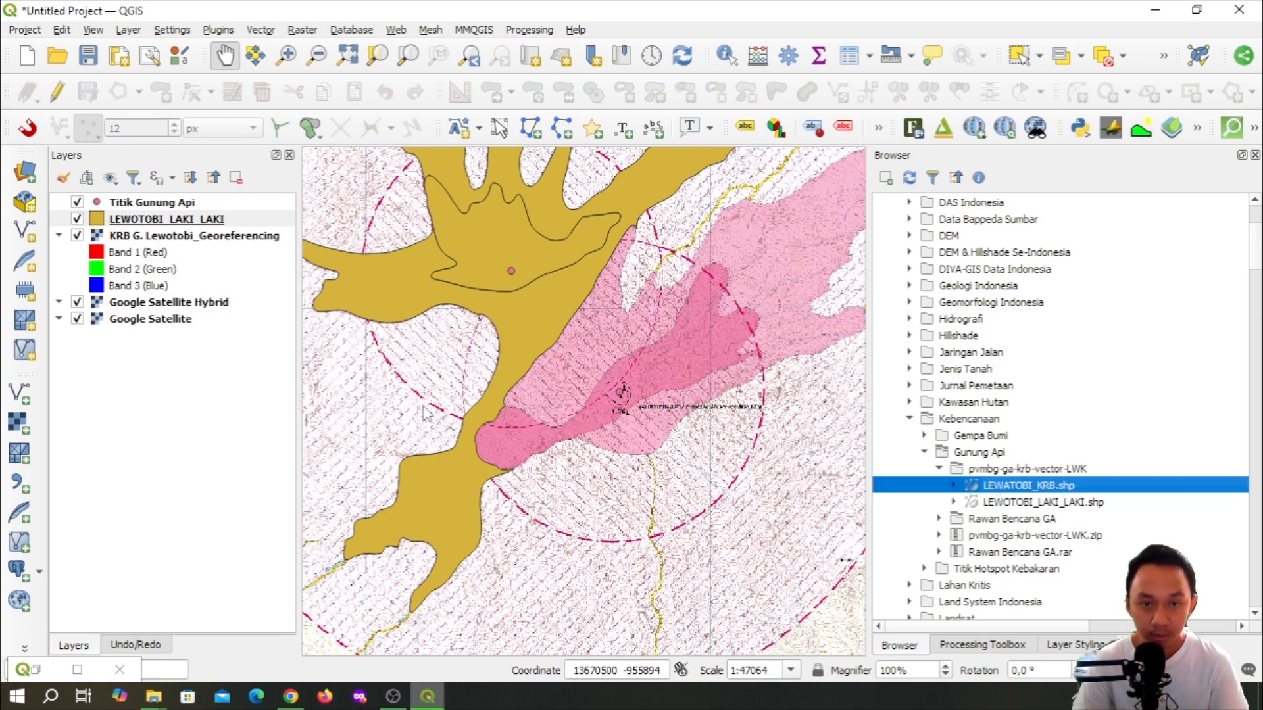
{"action": "scroll", "coordinate": [579, 361], "scroll_direction": "down", "scroll_amount": 1}
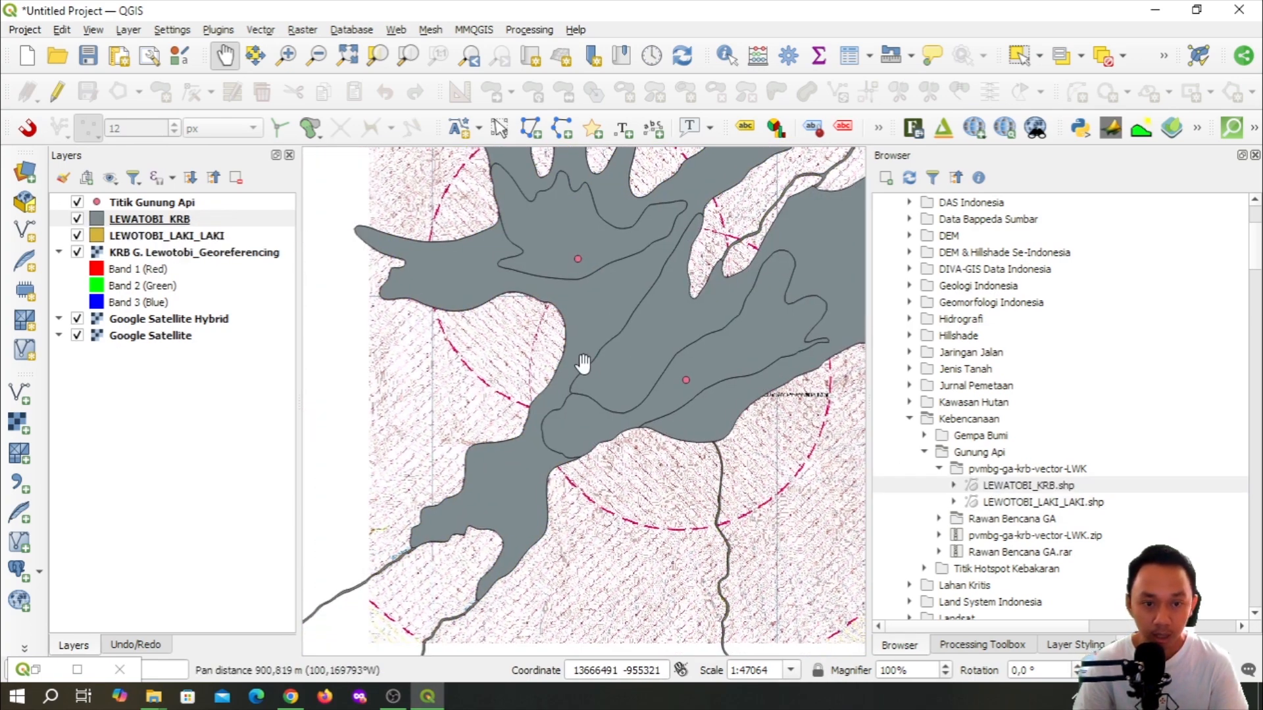
{"action": "left_click_drag", "start_coordinate": [630, 374], "coordinate": [595, 375]}
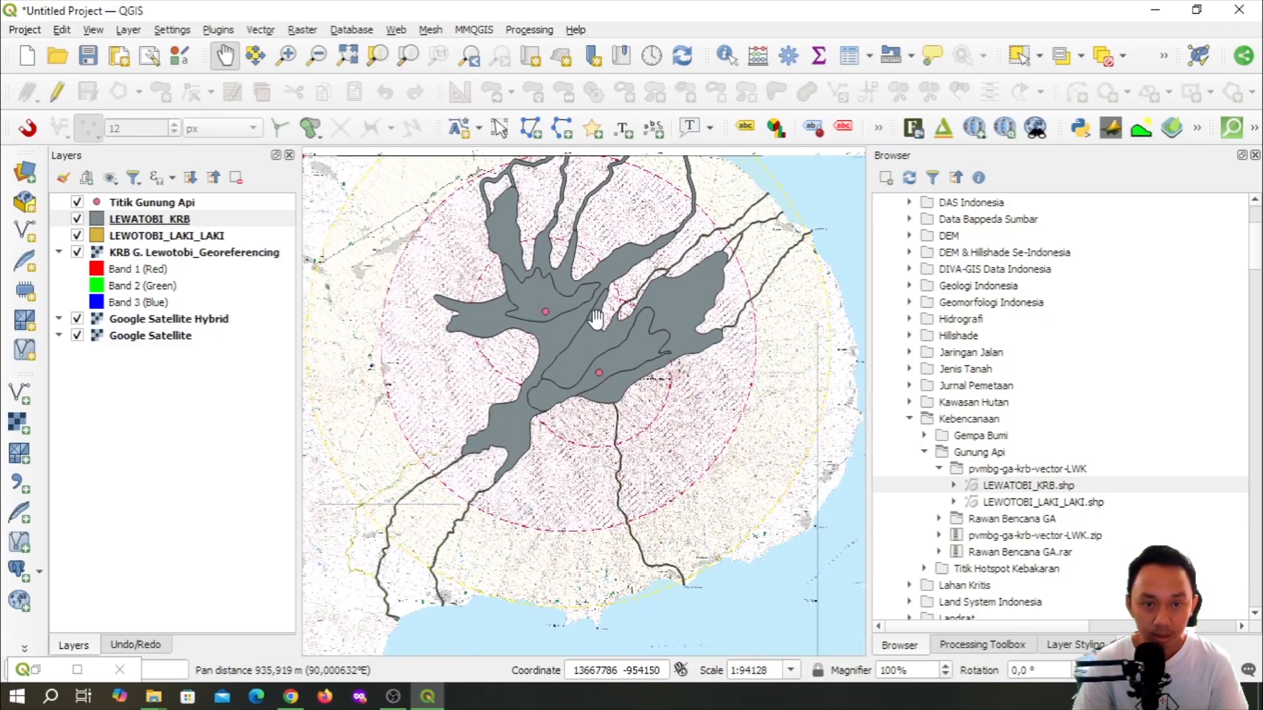
{"action": "scroll", "coordinate": [578, 329], "scroll_direction": "up", "scroll_amount": 1}
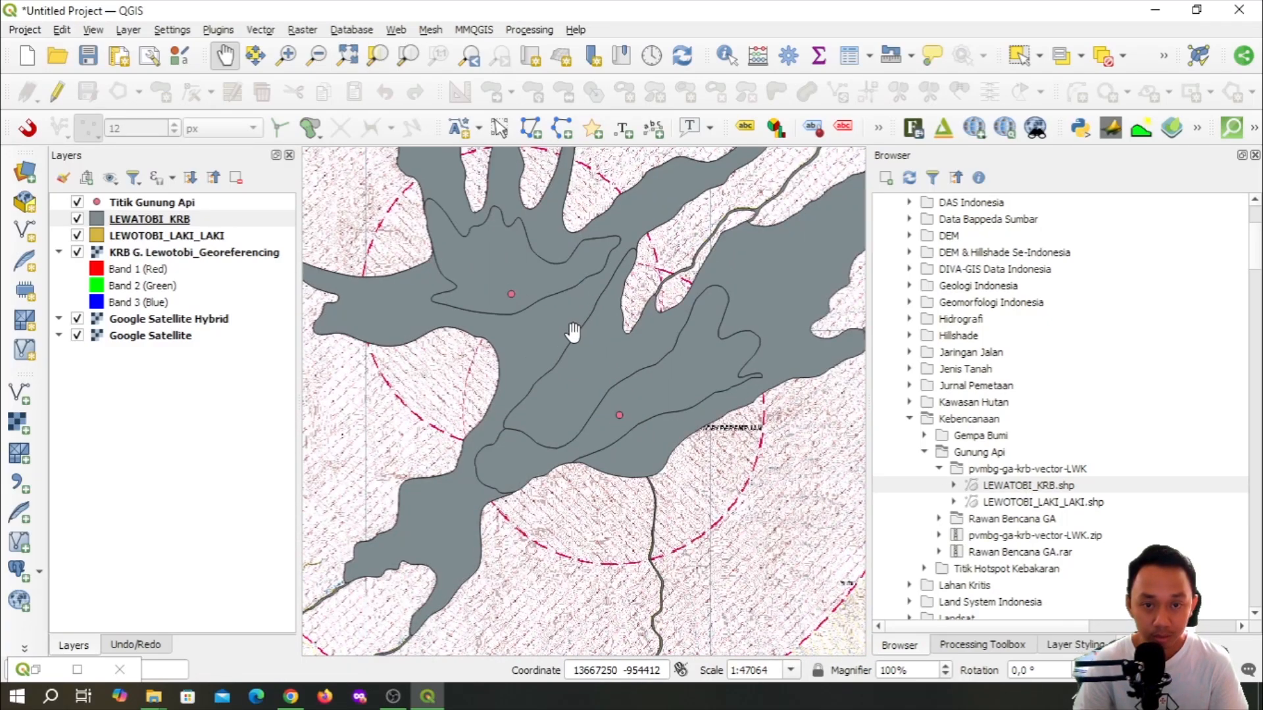
{"action": "left_click_drag", "start_coordinate": [553, 336], "coordinate": [498, 377]}
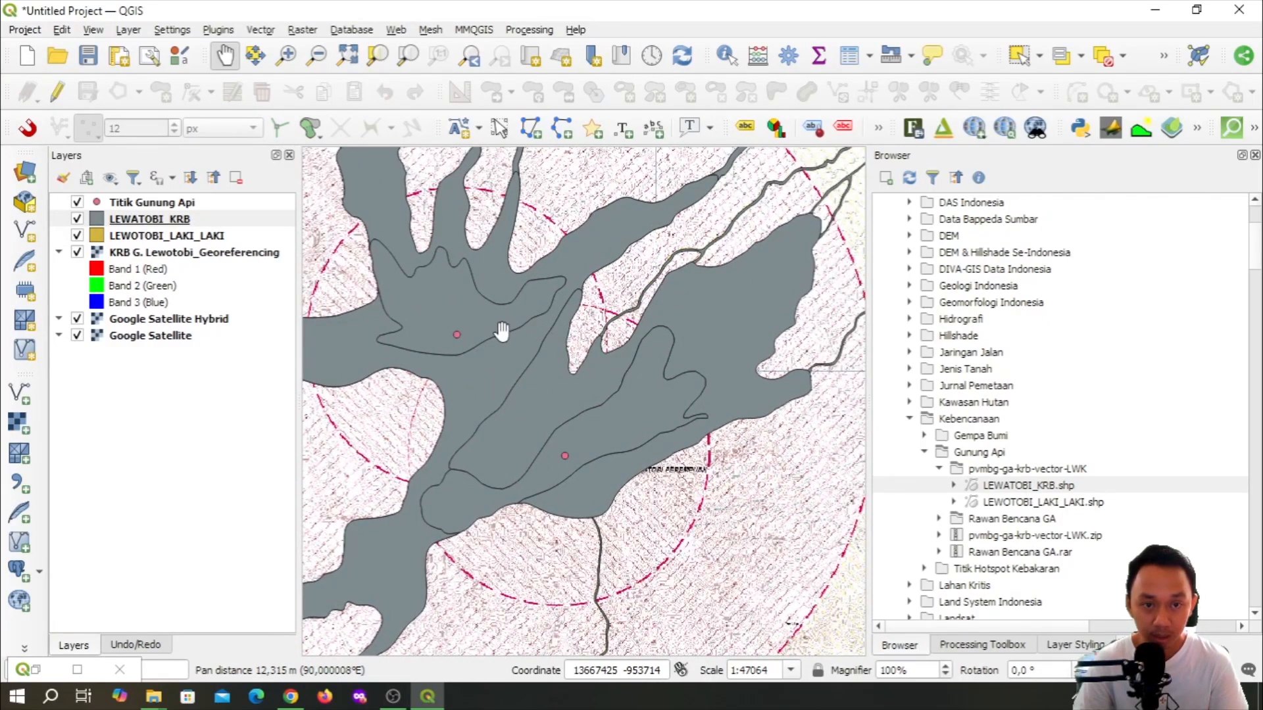
{"action": "left_click_drag", "start_coordinate": [451, 326], "coordinate": [480, 307]}
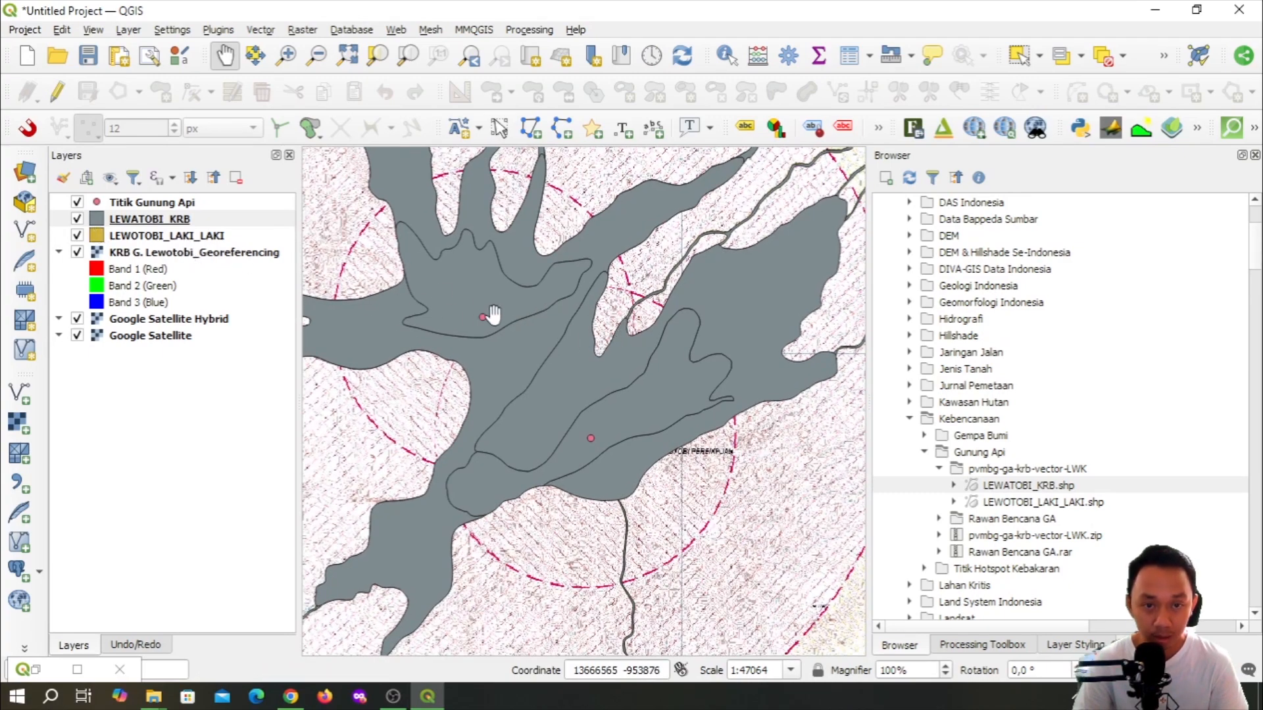
{"action": "left_click_drag", "start_coordinate": [493, 316], "coordinate": [503, 308]}
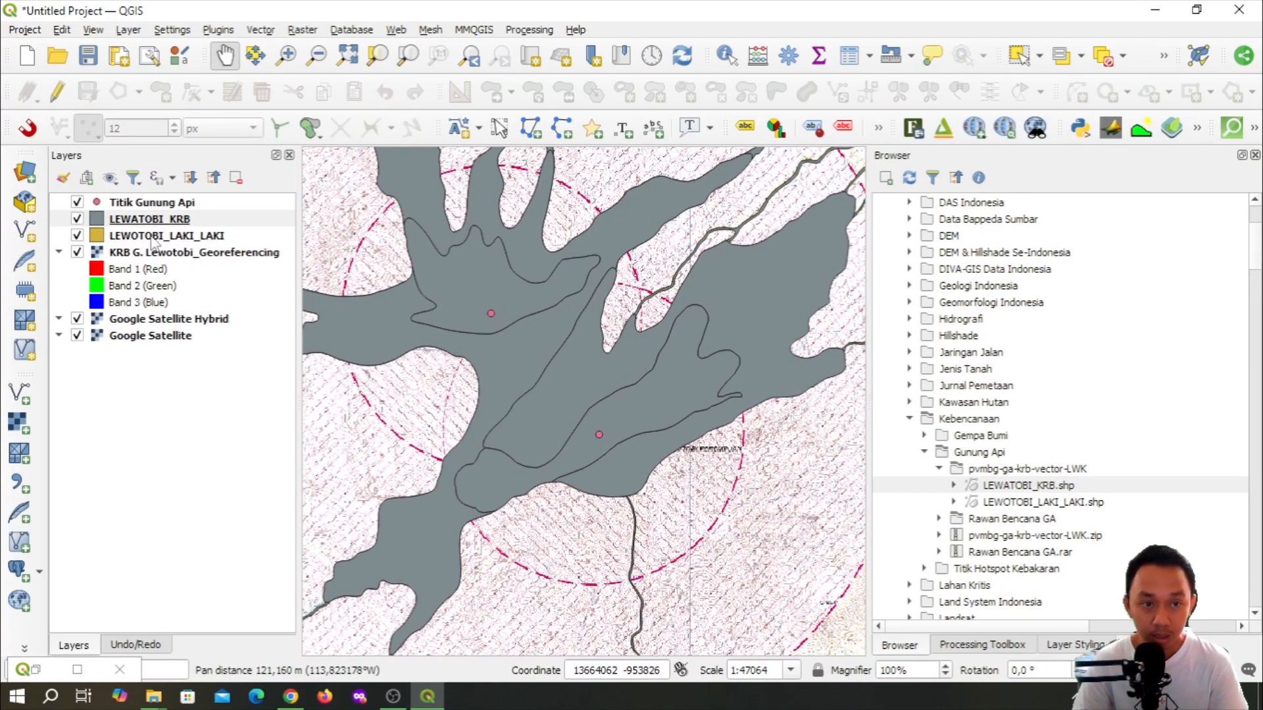
Remove the LEWATOBI_KRB layer from the project
{"action": "right_click", "coordinate": [131, 221]}
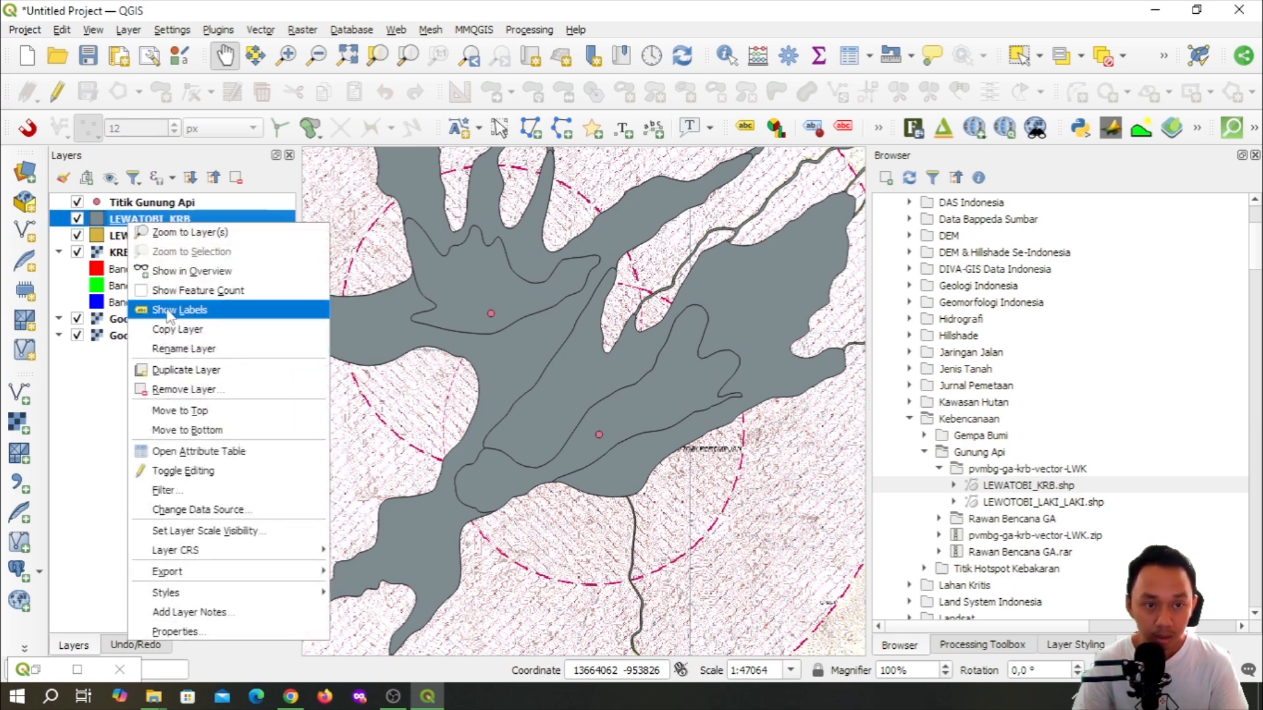
{"action": "left_click", "coordinate": [189, 393]}
{"action": "key", "text": "Return"}
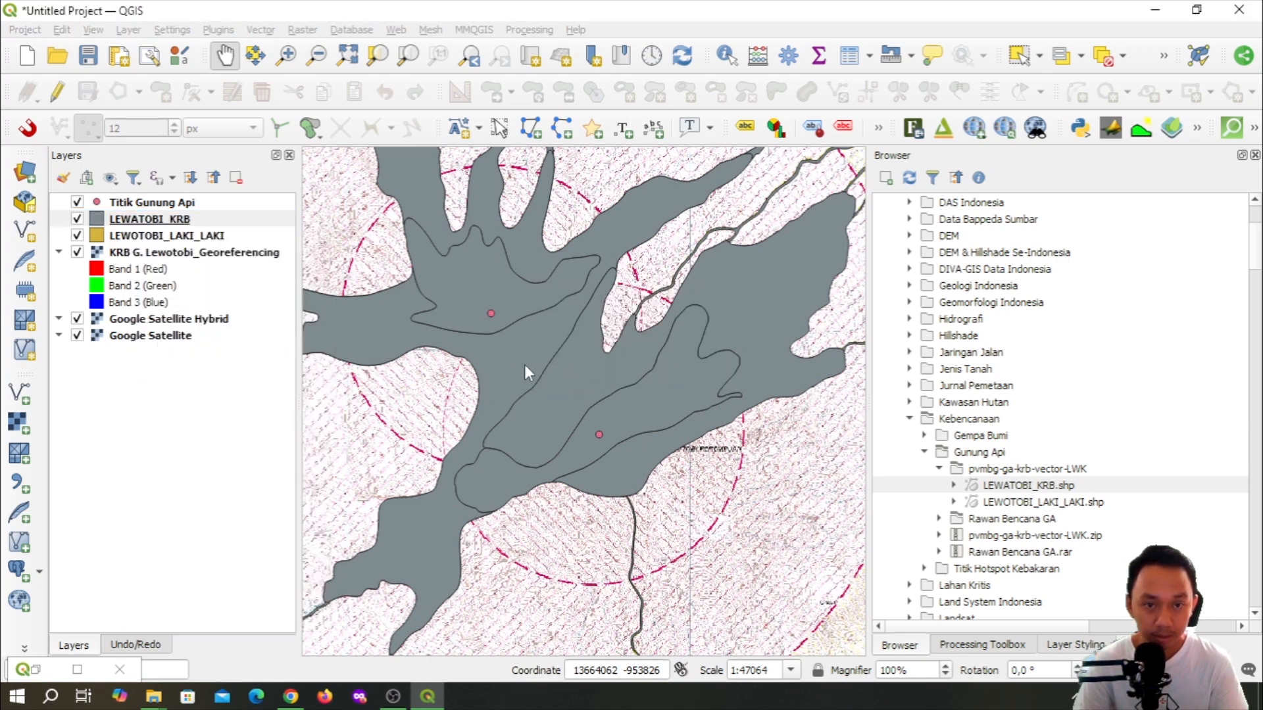
Minimise the QGIS window to show the desktop
{"action": "left_click_drag", "start_coordinate": [514, 362], "coordinate": [569, 379]}
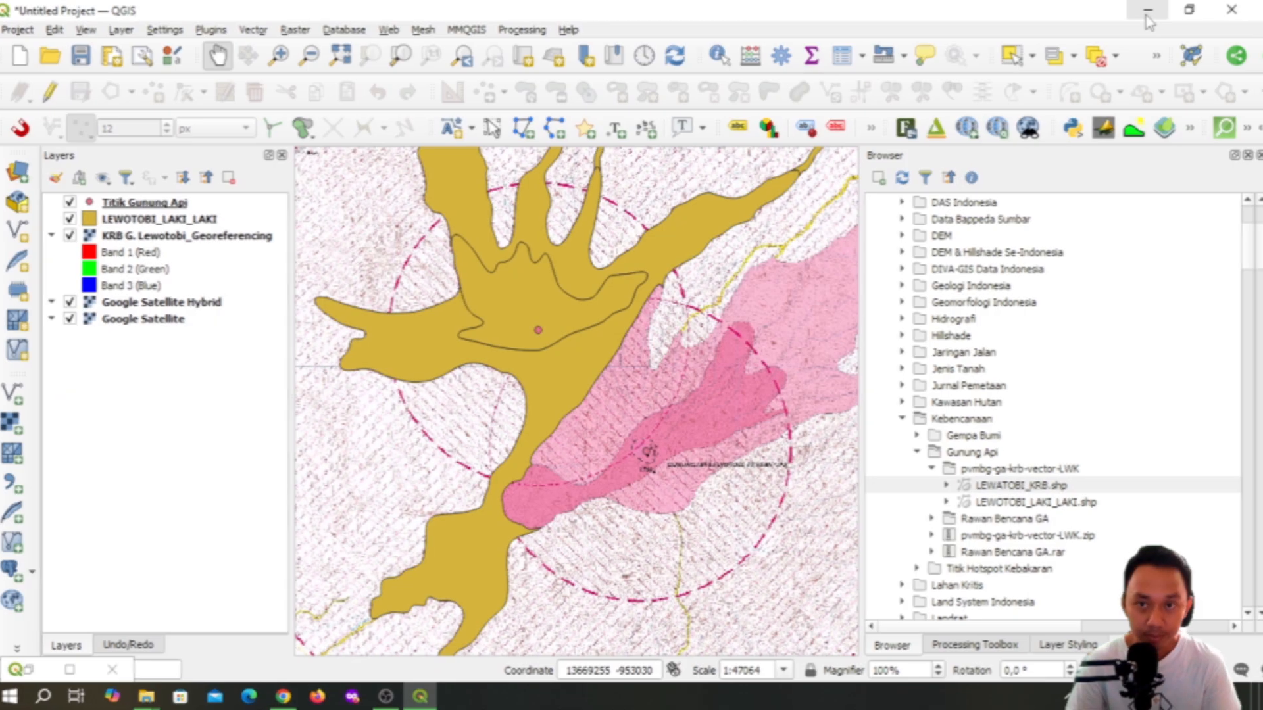
{"action": "left_click", "coordinate": [1147, 15]}
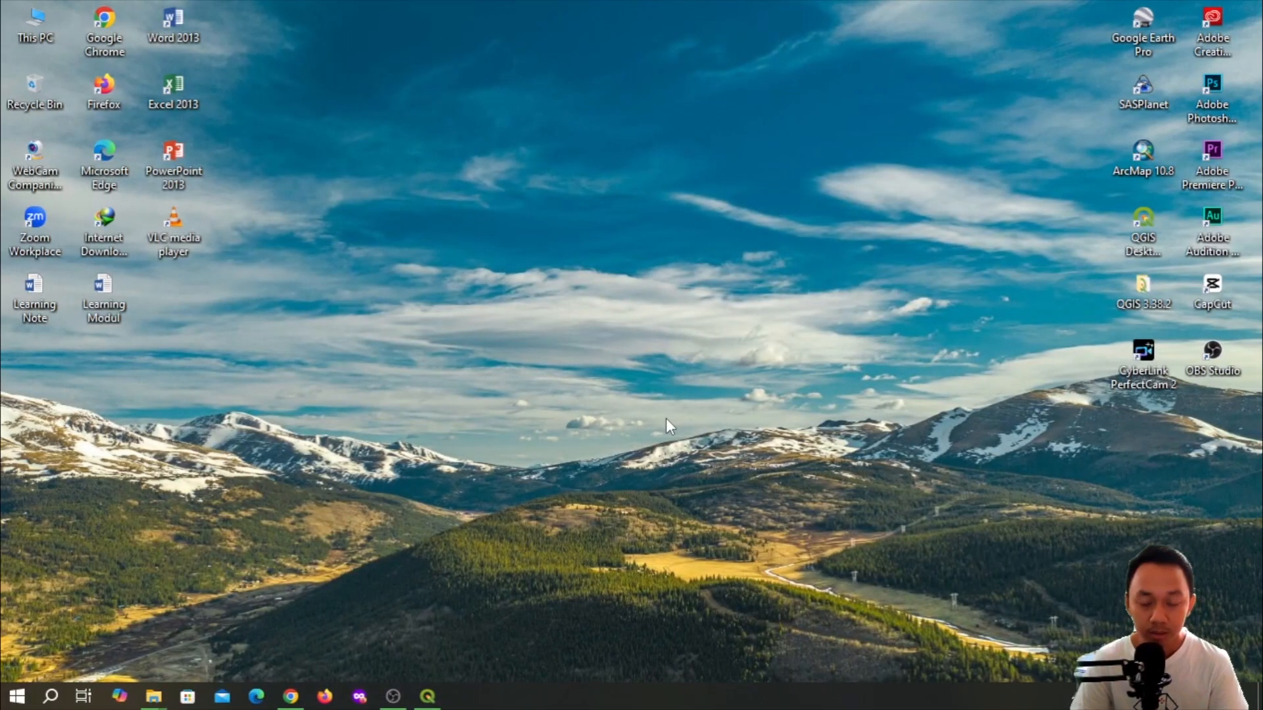